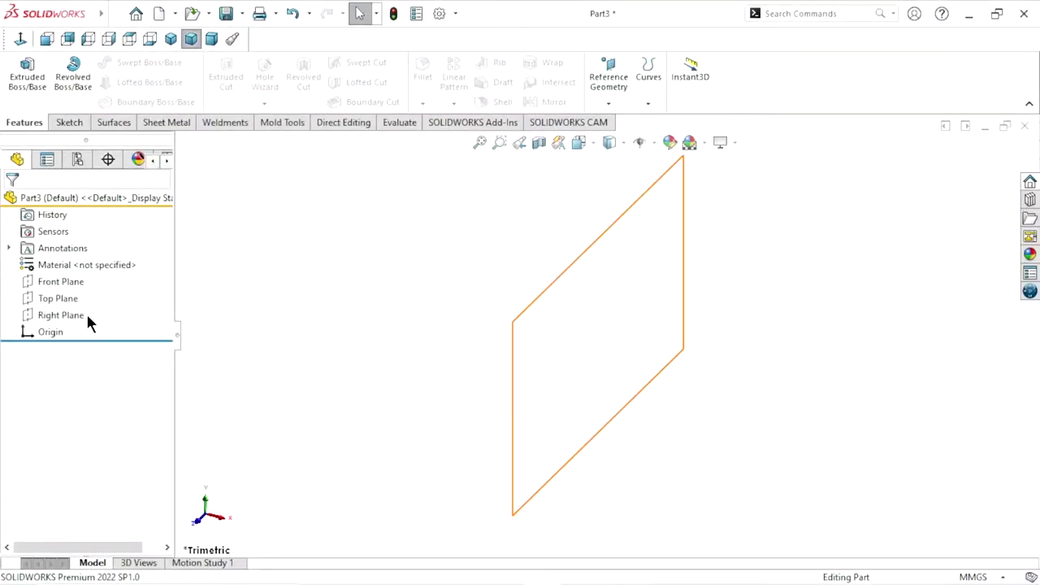
Start a sketch on the Right Plane and draw a circle centred on the origin.
click(86, 313)
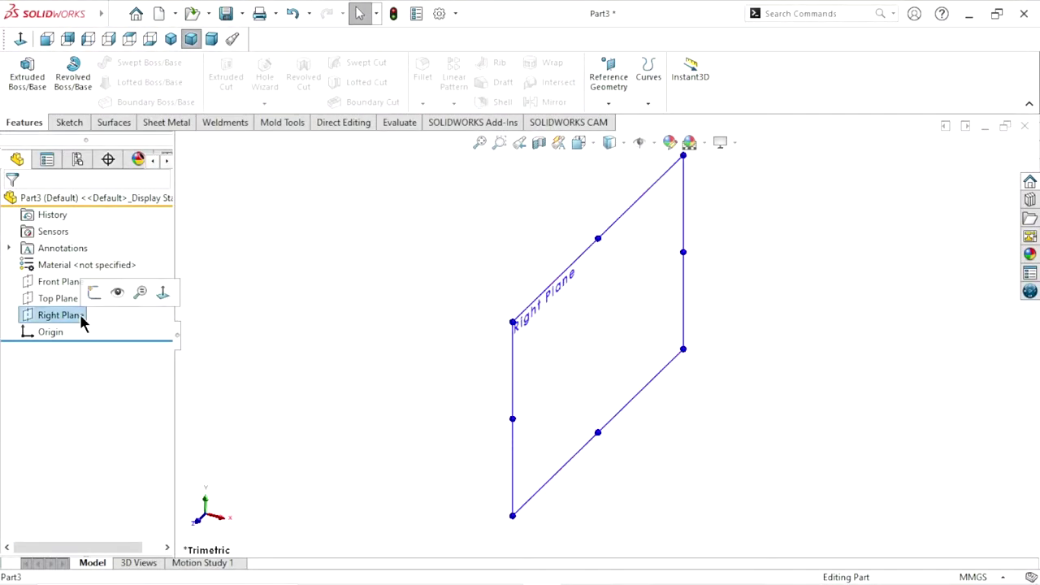
click(94, 294)
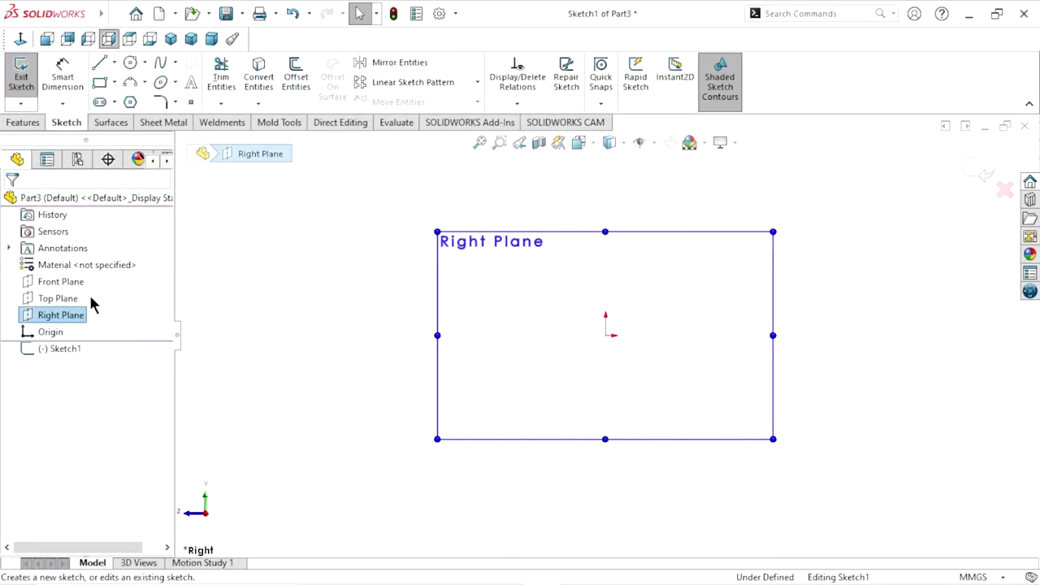
click(132, 65)
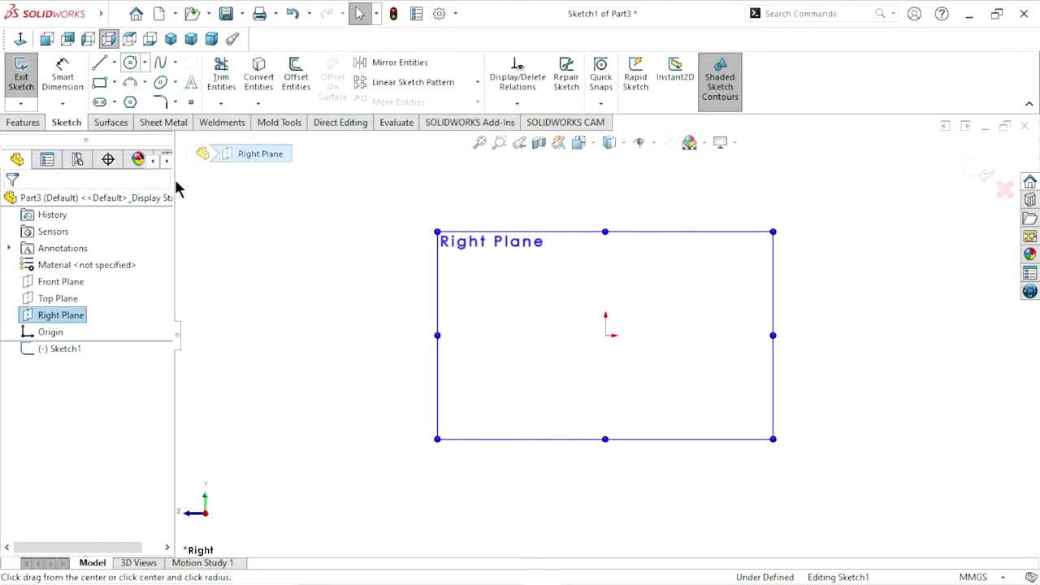
click(605, 335)
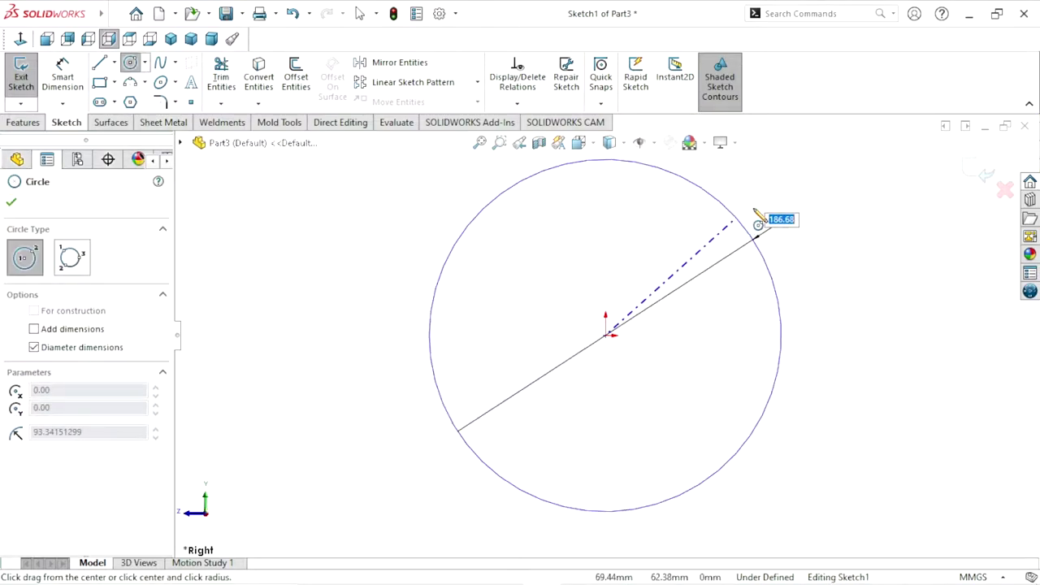
click(772, 220)
right_click(788, 225)
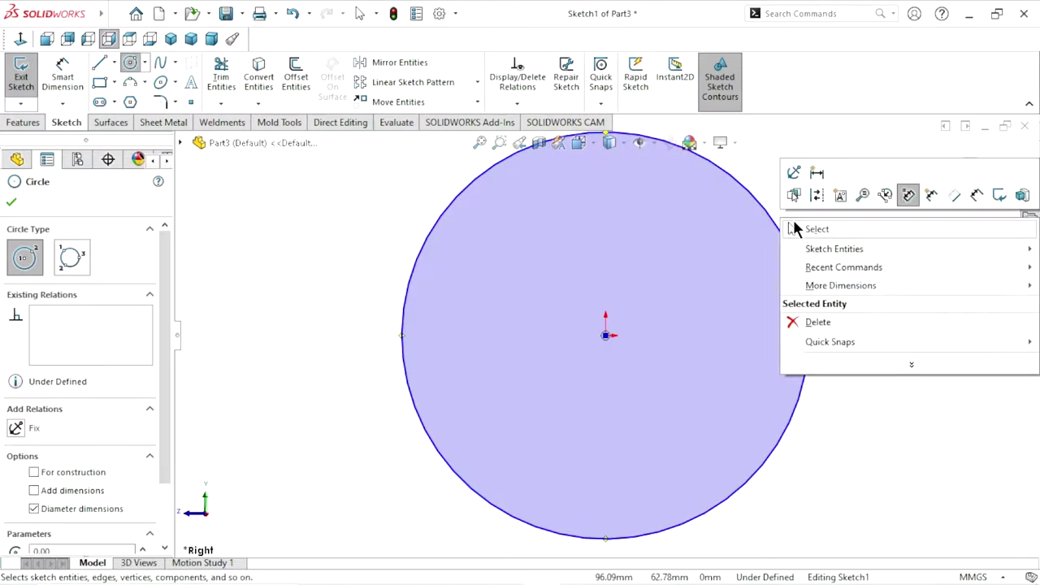
click(792, 227)
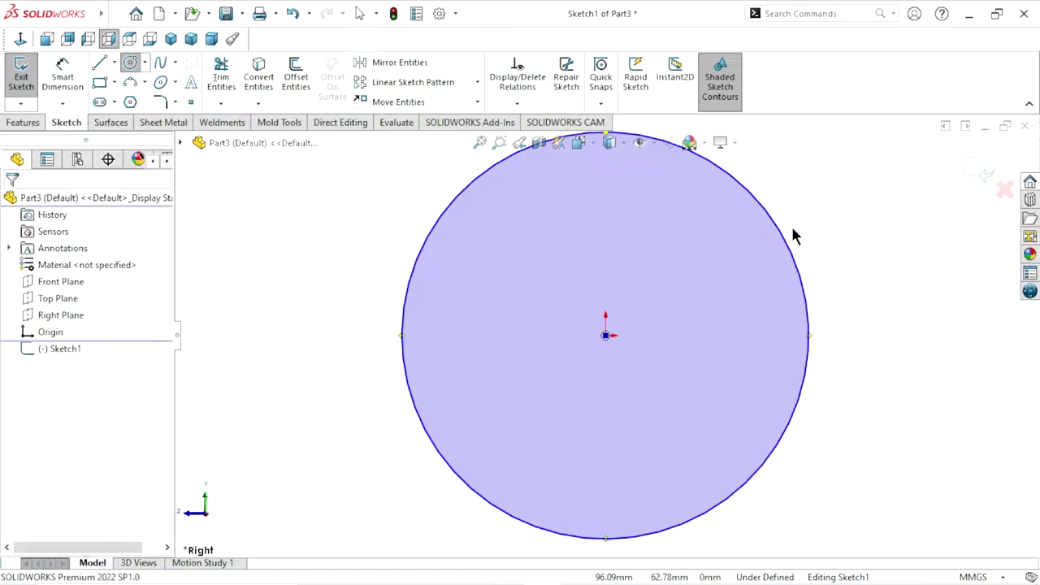
Dimension the circle's diameter to 915 mm.
click(65, 77)
click(809, 325)
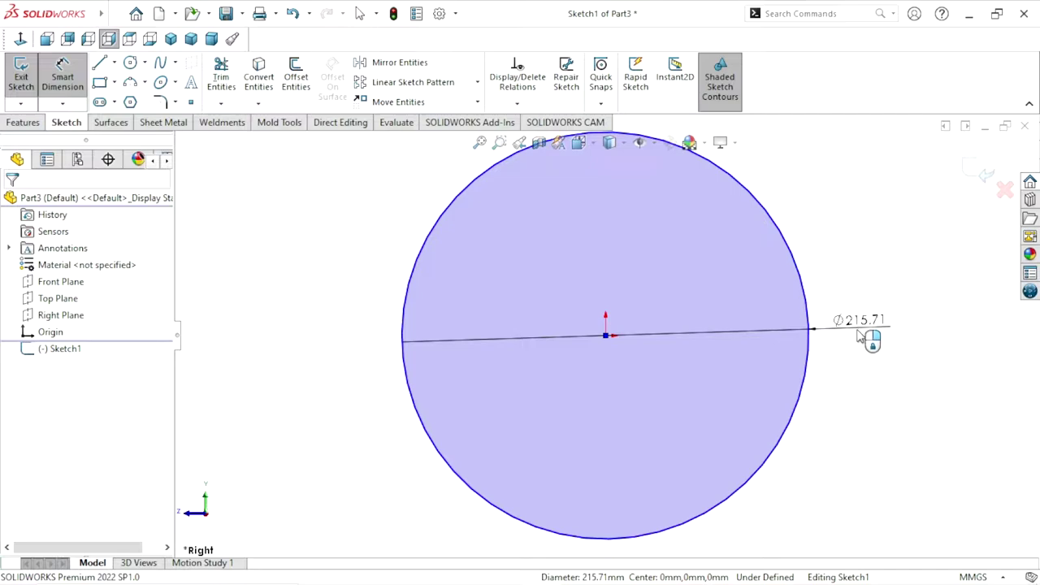
click(858, 333)
text(91)
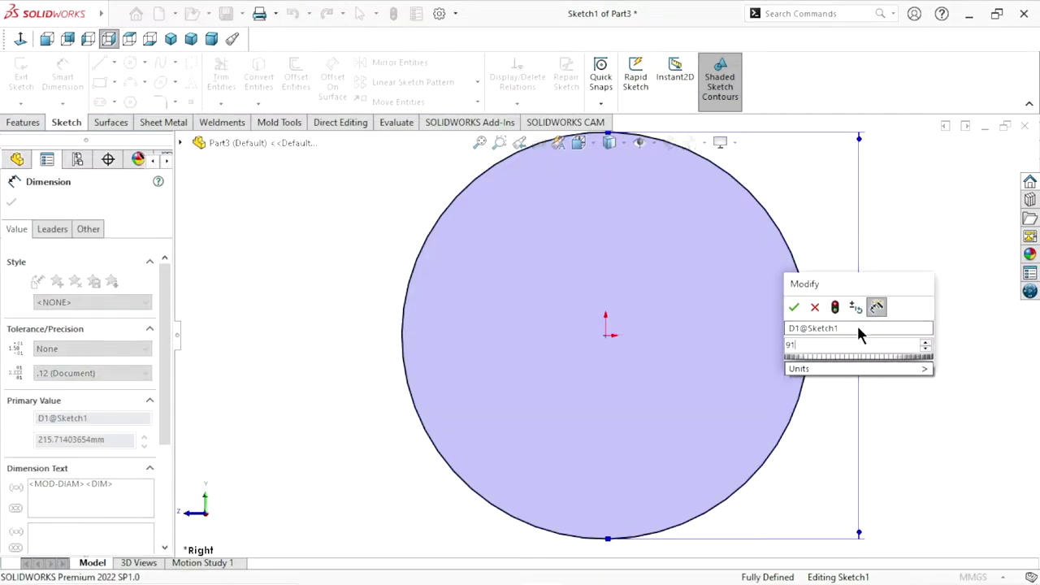
text(5)
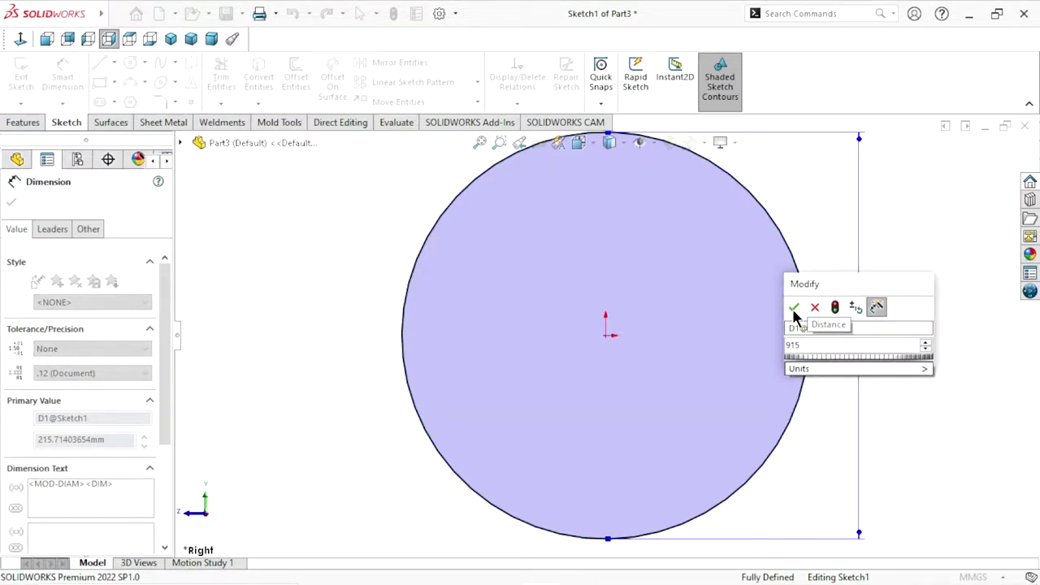
click(794, 309)
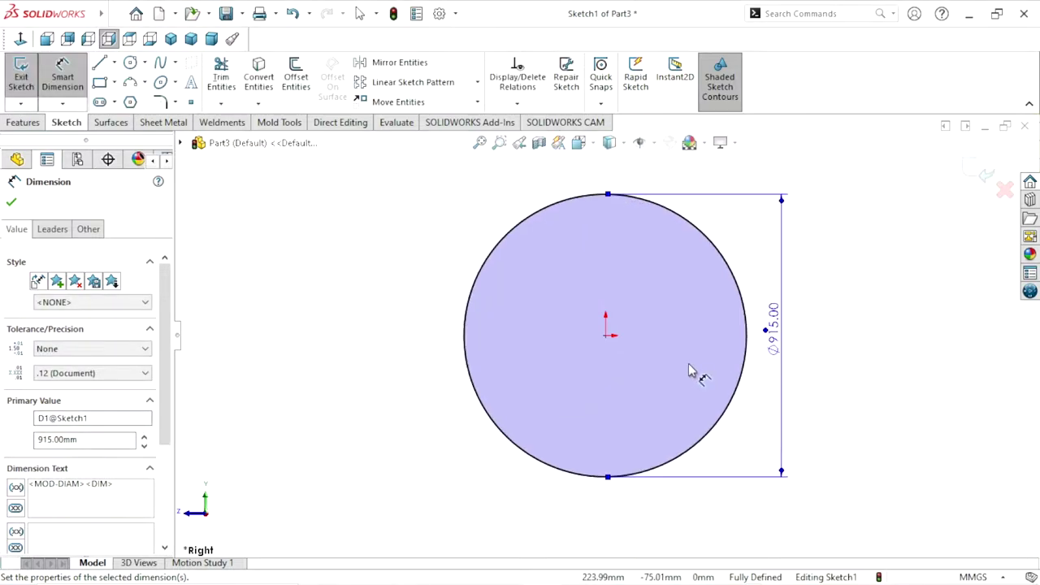
click(11, 206)
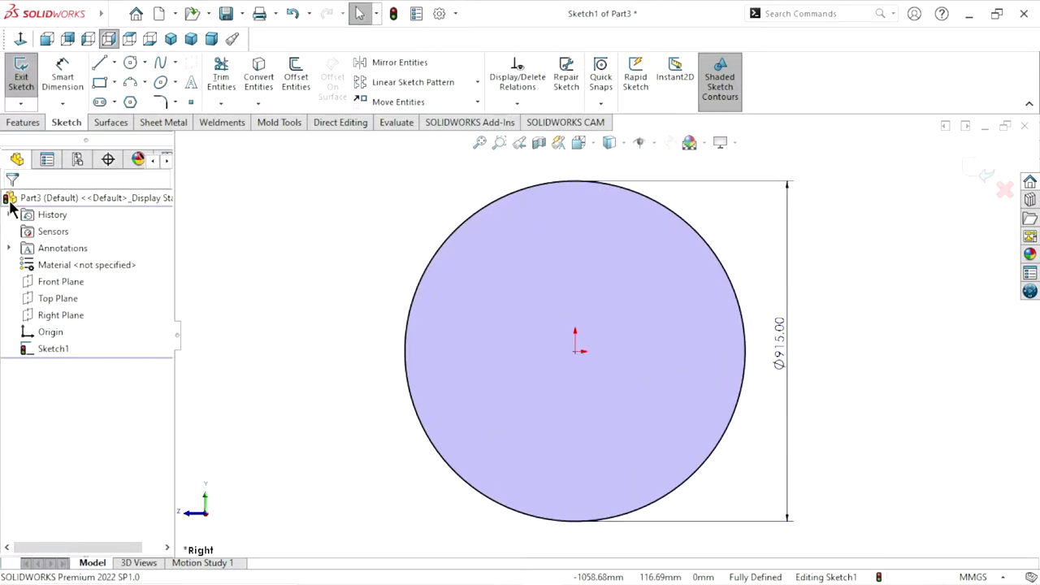
Offset the 915 mm circle 30 mm inward to form the rim ring profile.
click(290, 79)
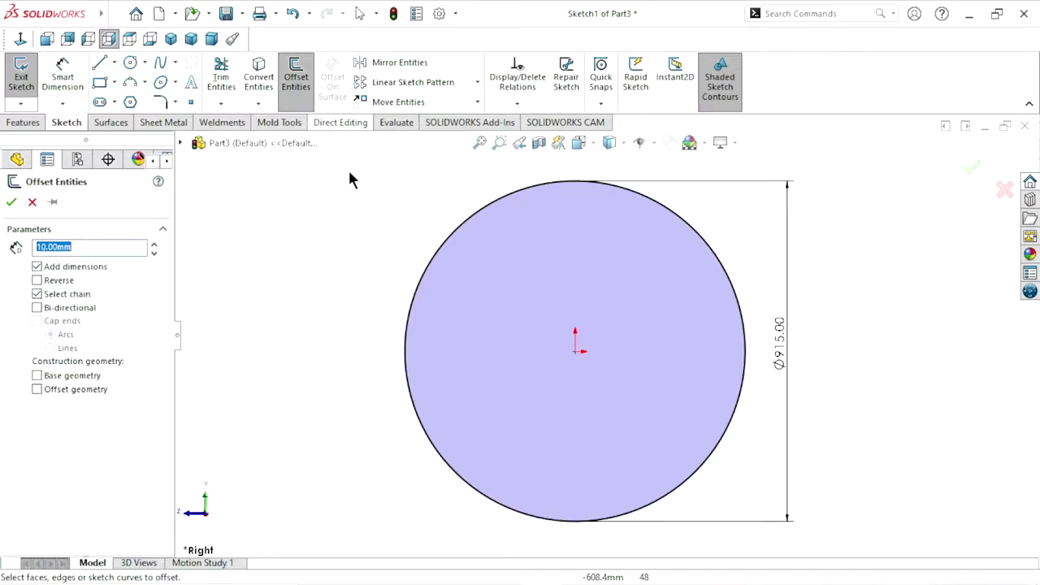
click(433, 261)
text(30)
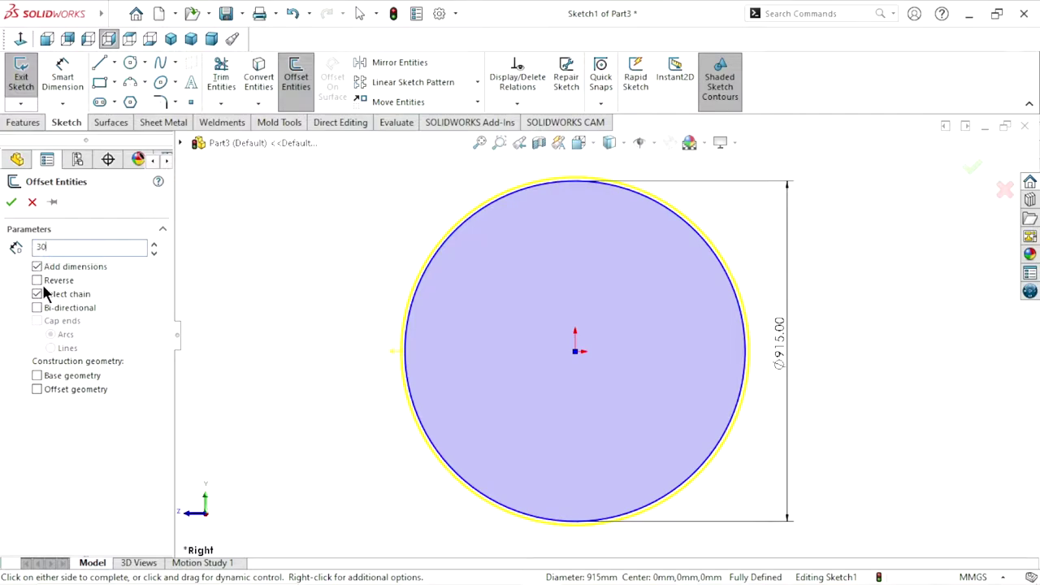
key(Return)
click(37, 280)
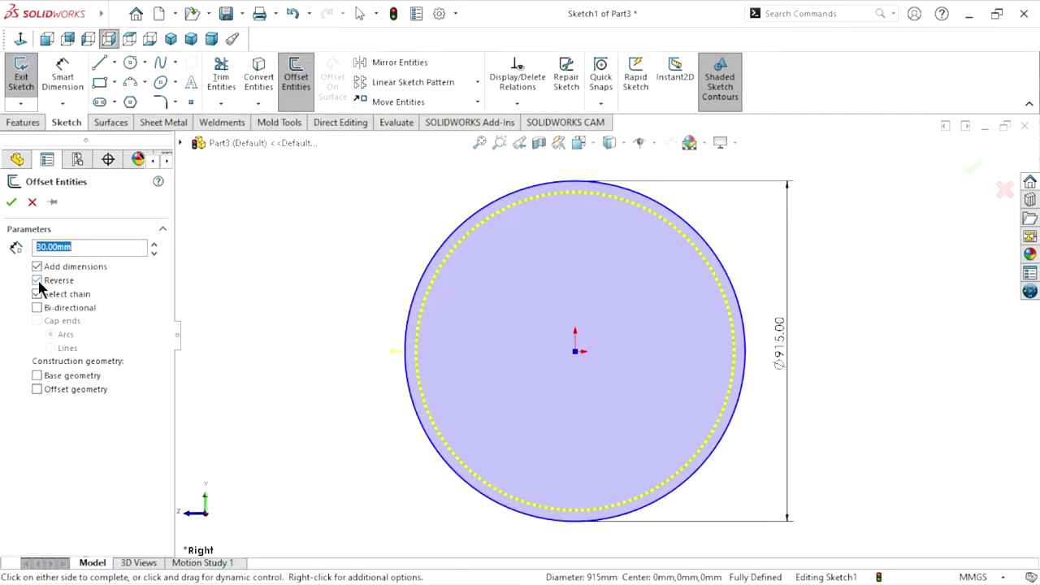
click(13, 203)
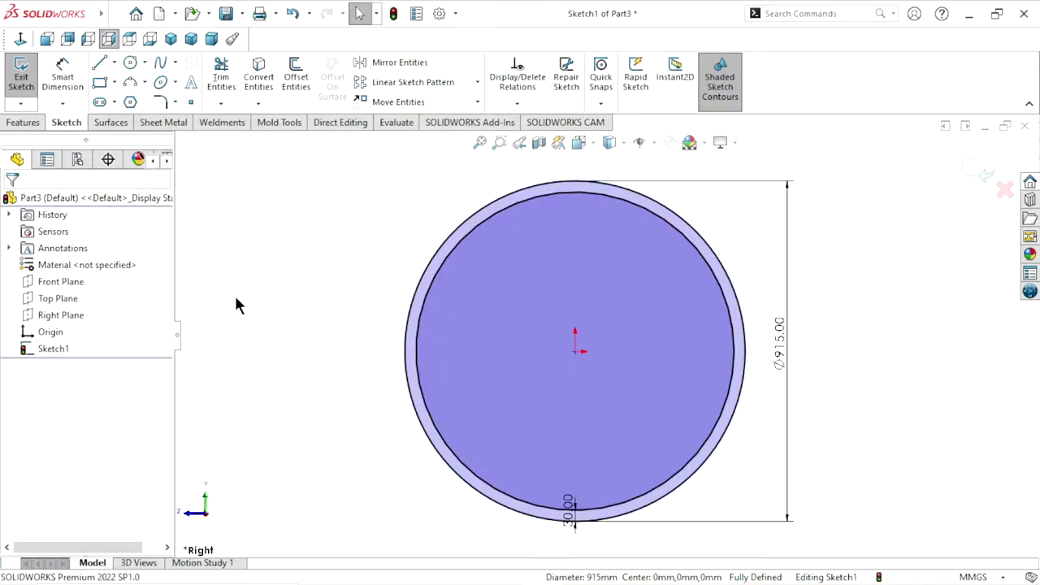
click(570, 488)
scroll(622, 375, up, 1)
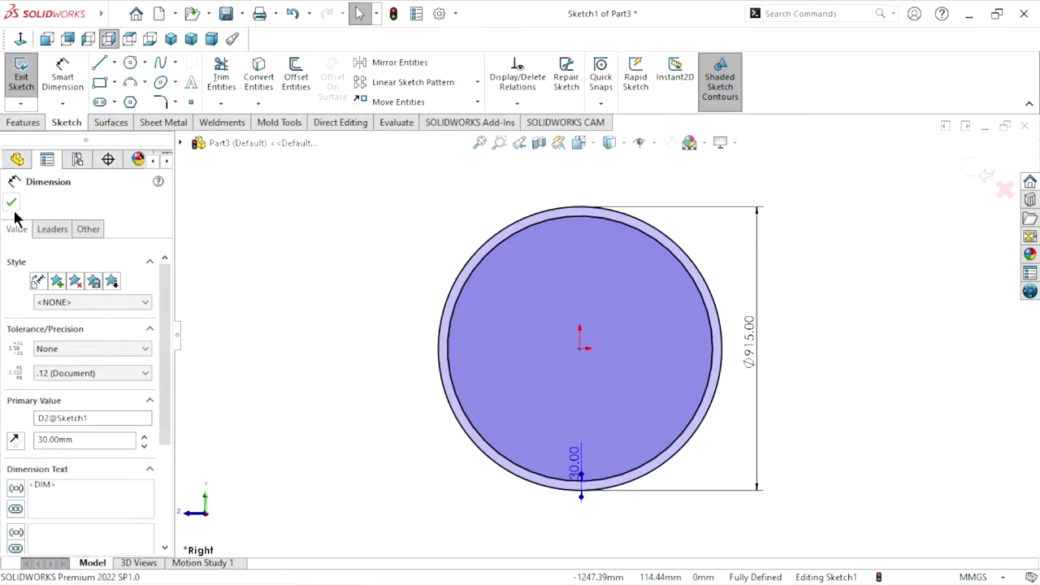
click(11, 203)
click(23, 123)
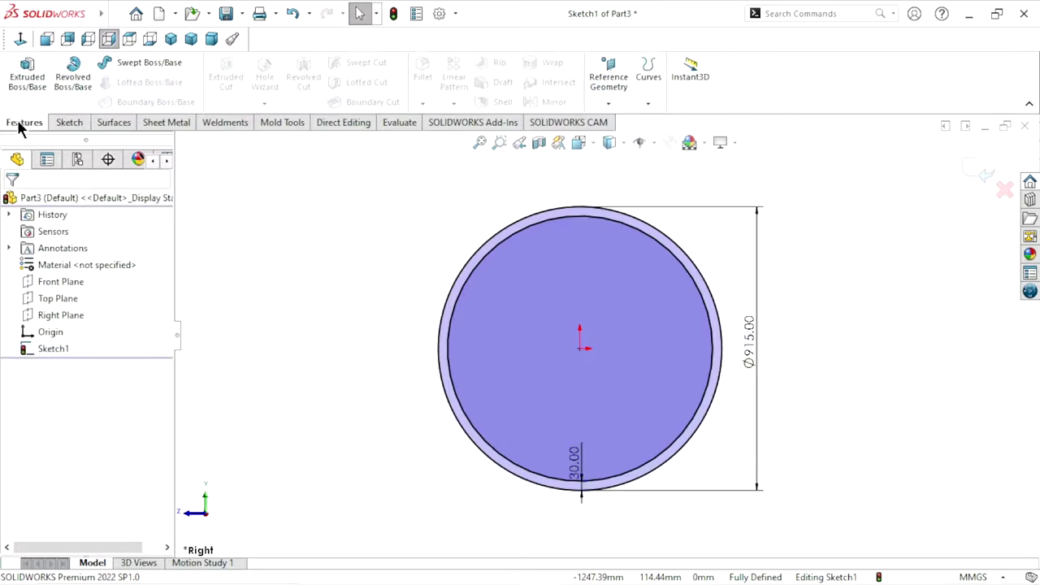
Extrude the ring profile 190 mm with Mid Plane end condition, creating Boss-Extrude1.
click(29, 72)
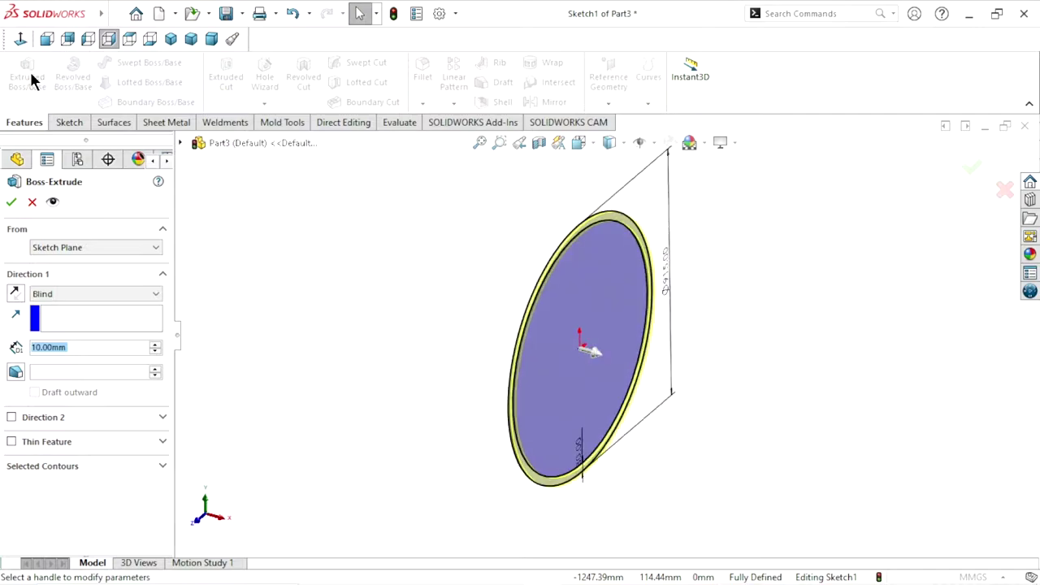
click(77, 347)
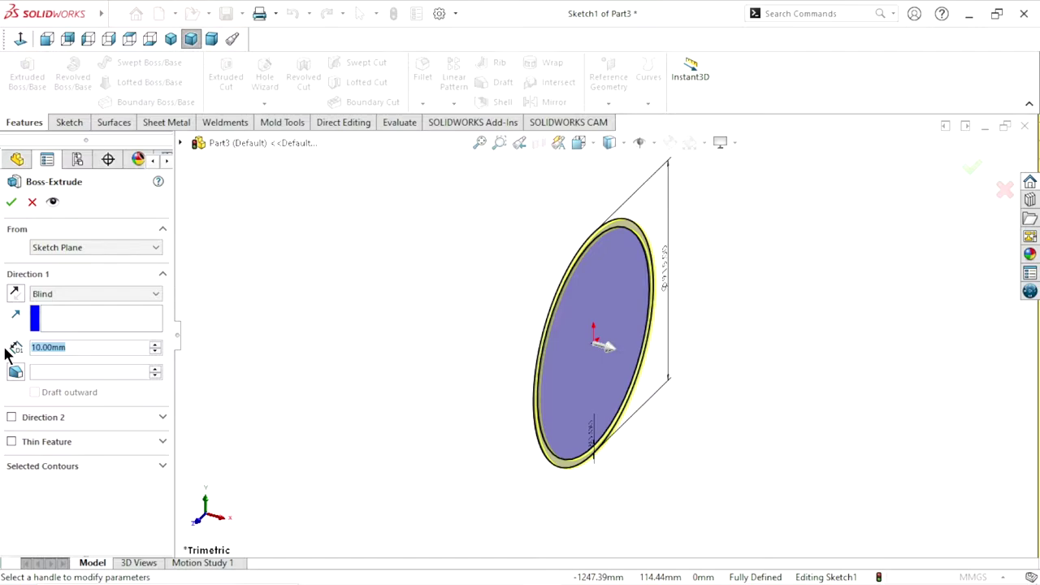
text(190)
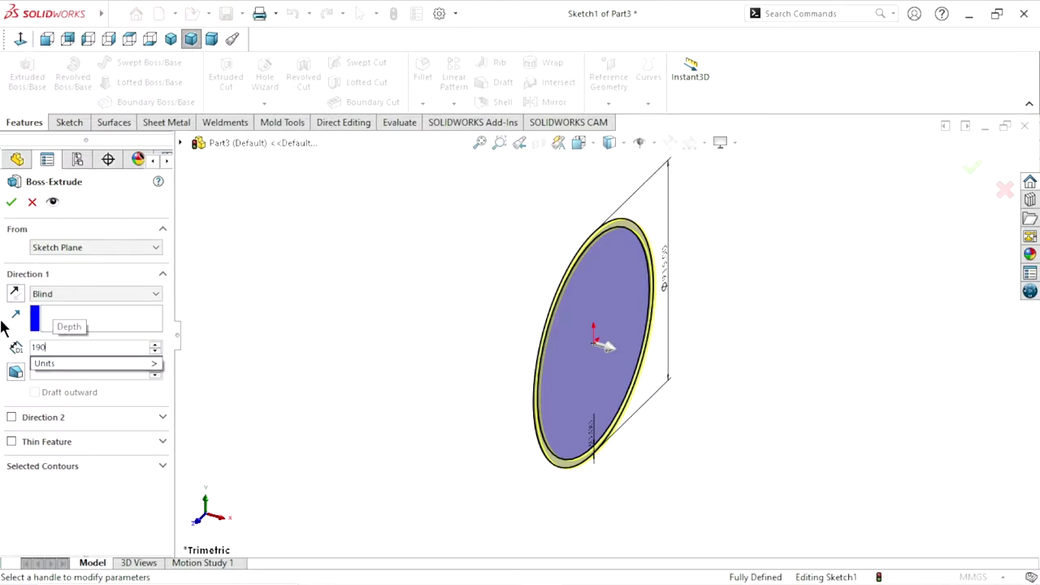
key(Return)
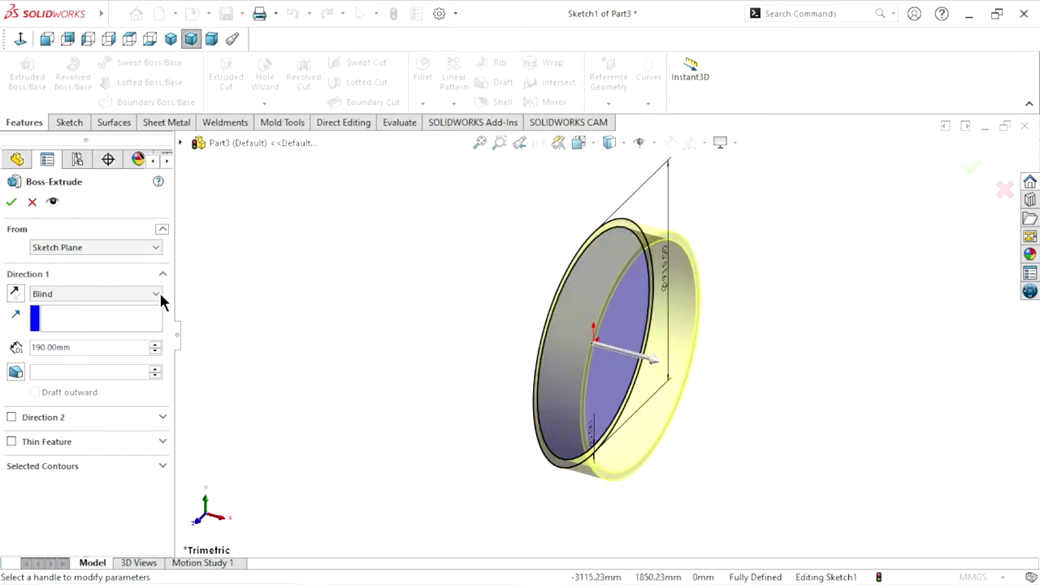
click(98, 293)
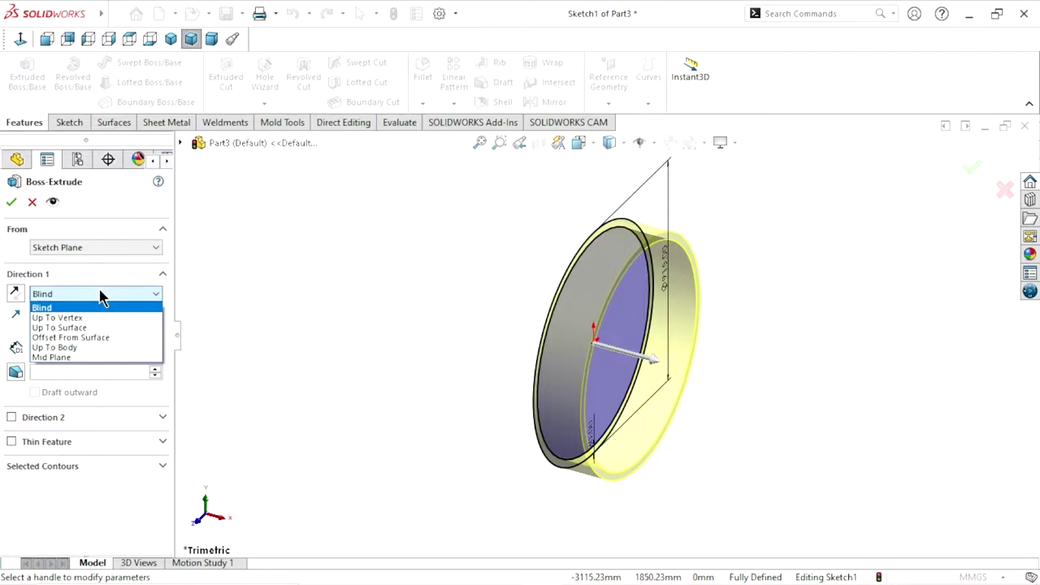
click(73, 359)
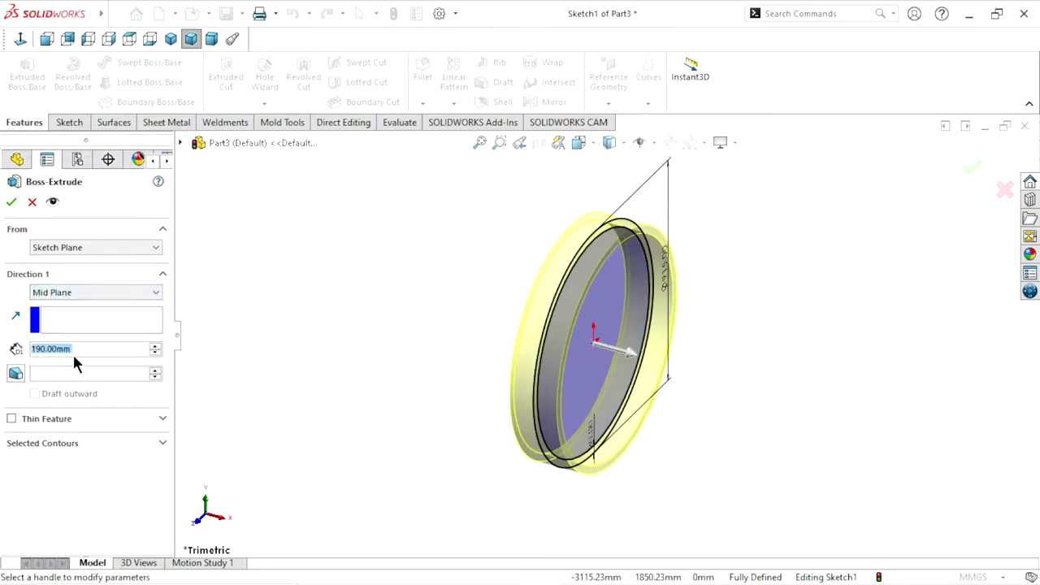
click(10, 203)
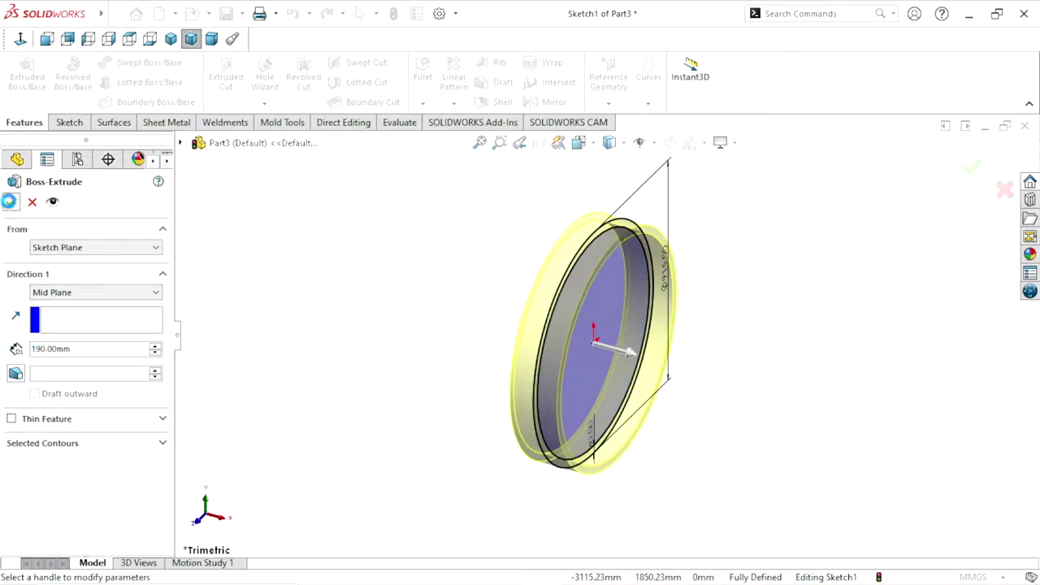
Rotate the view and start a new sketch on the Front Plane.
click(346, 333)
mouse_move(447, 365)
middle_down()
mouse_move(376, 257)
mouse_move(273, 358)
middle_up()
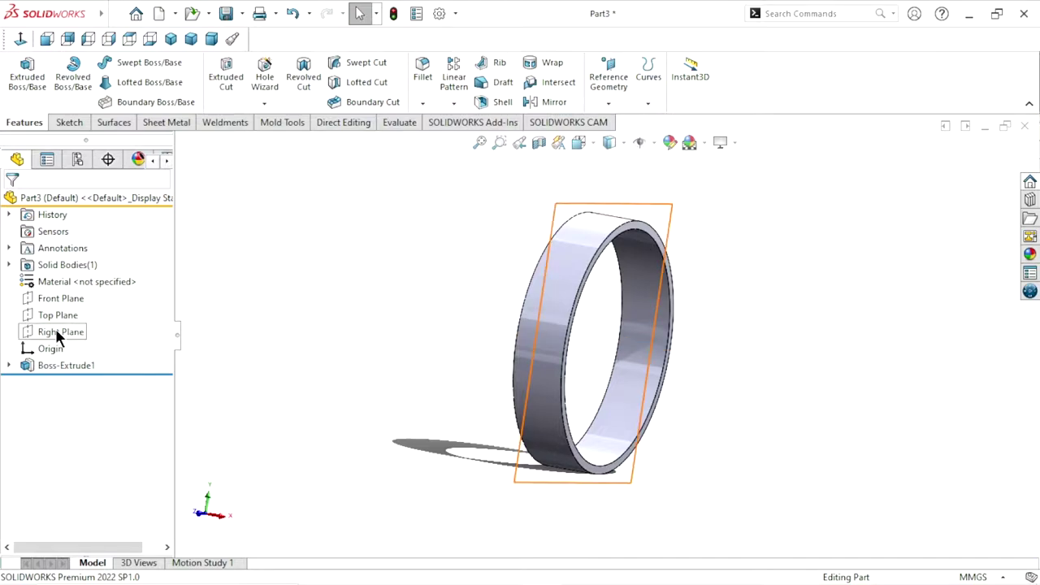
click(58, 296)
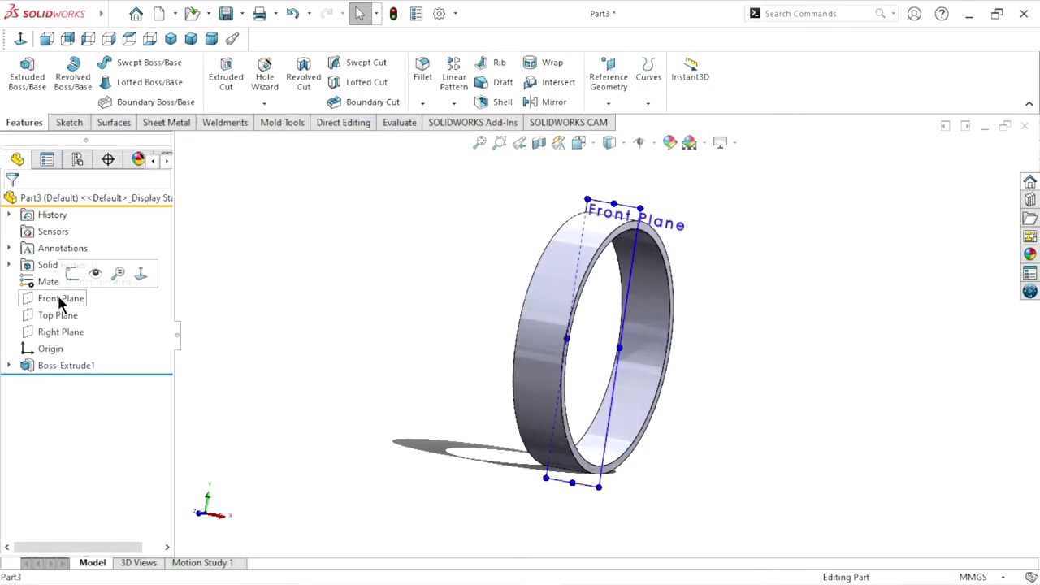
click(70, 277)
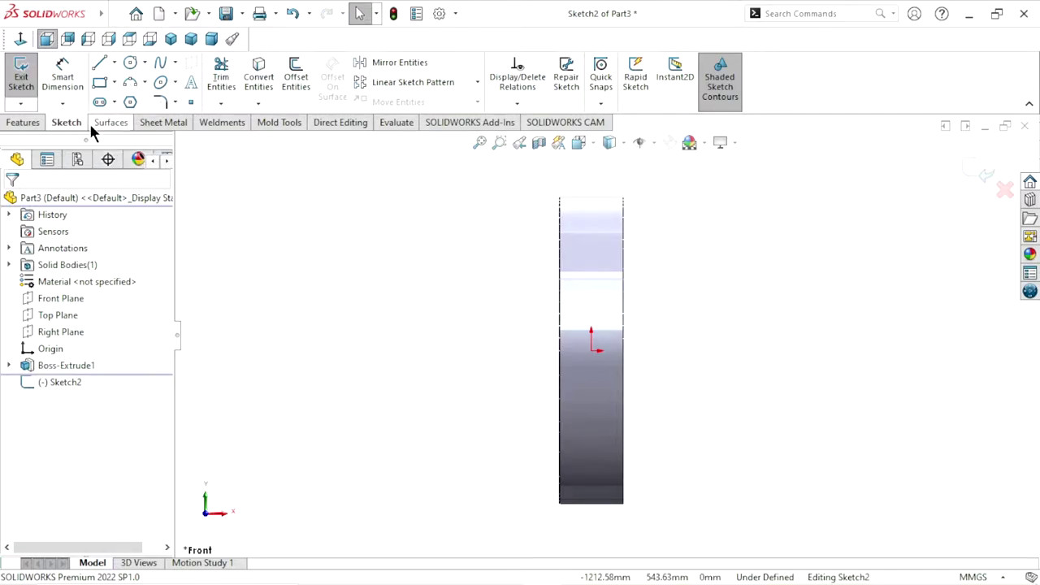
Draw a horizontal construction centerline through the origin across the rim.
click(114, 61)
click(121, 100)
click(523, 350)
click(647, 350)
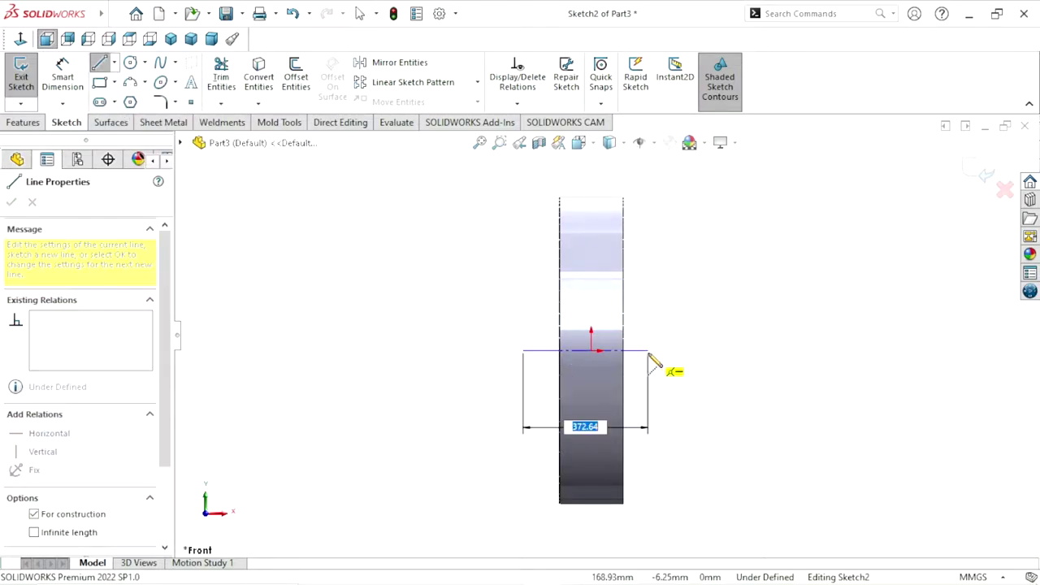
click(655, 350)
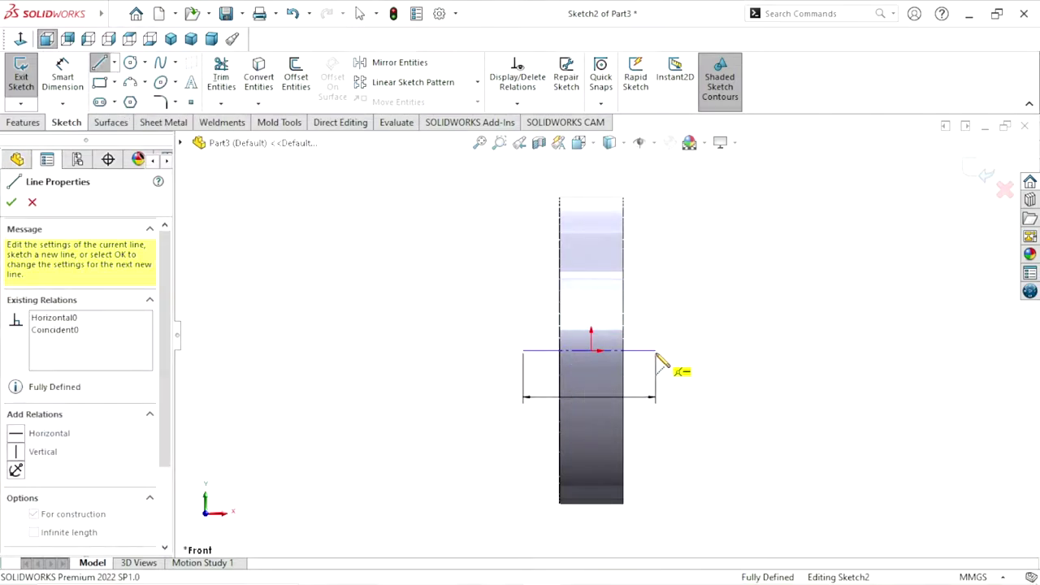
right_click(689, 341)
click(693, 345)
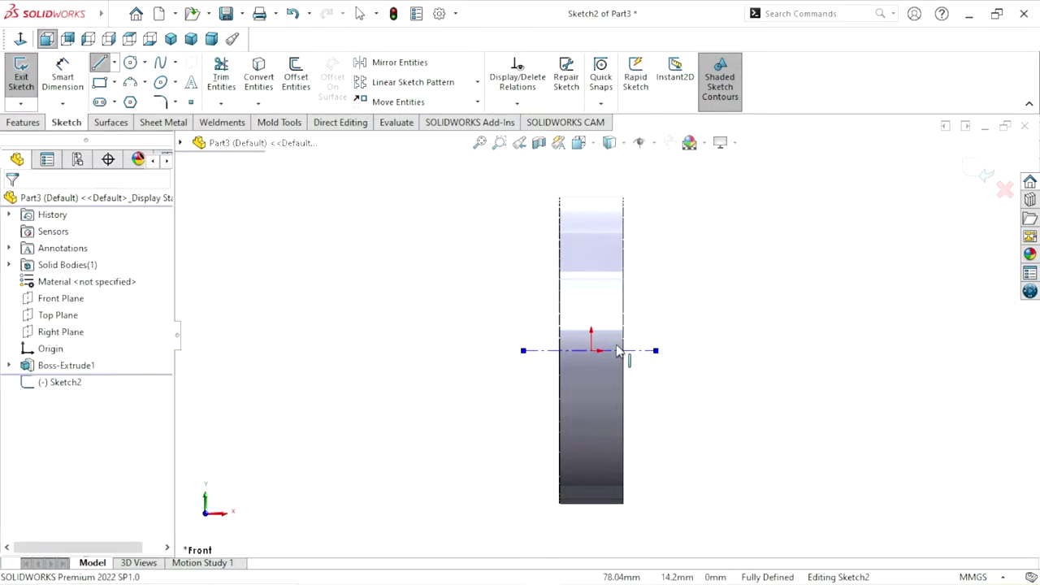
scroll(654, 333, down, 1)
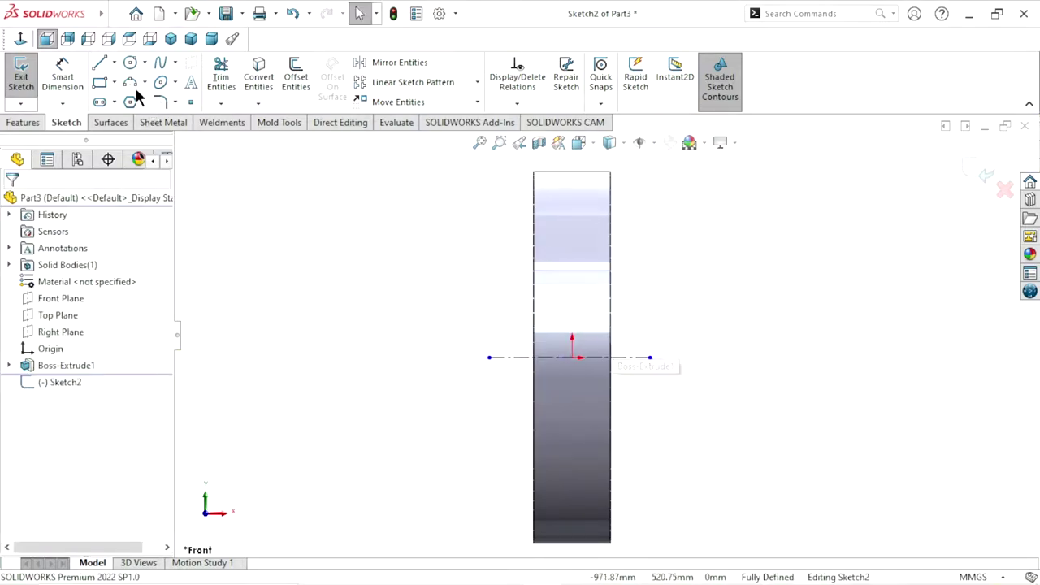
Draw a five-line stepped chain from the rim's right edge to its left edge.
click(101, 64)
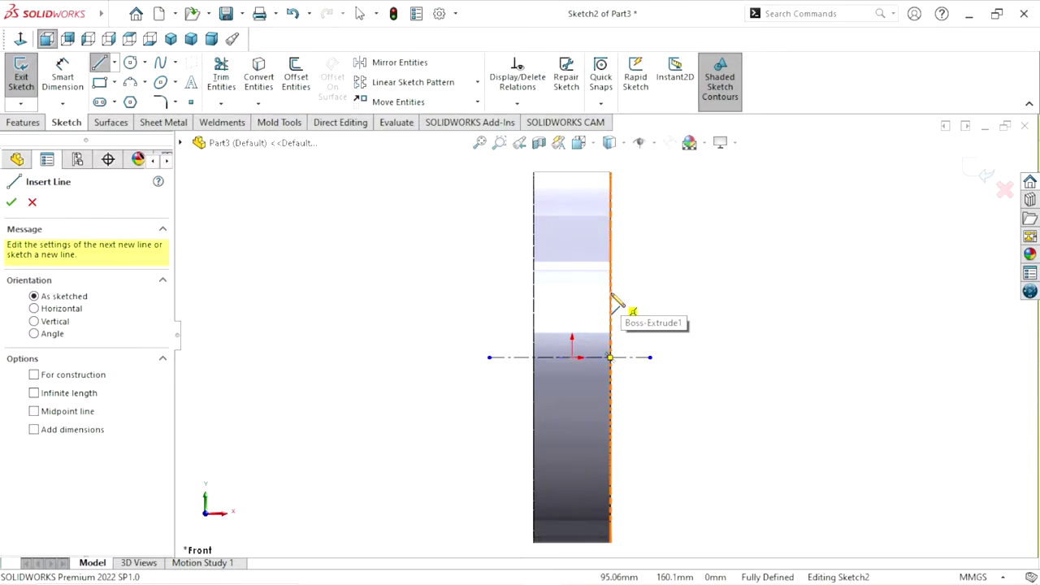
click(612, 298)
scroll(611, 315, down, 1)
scroll(610, 315, down, 2)
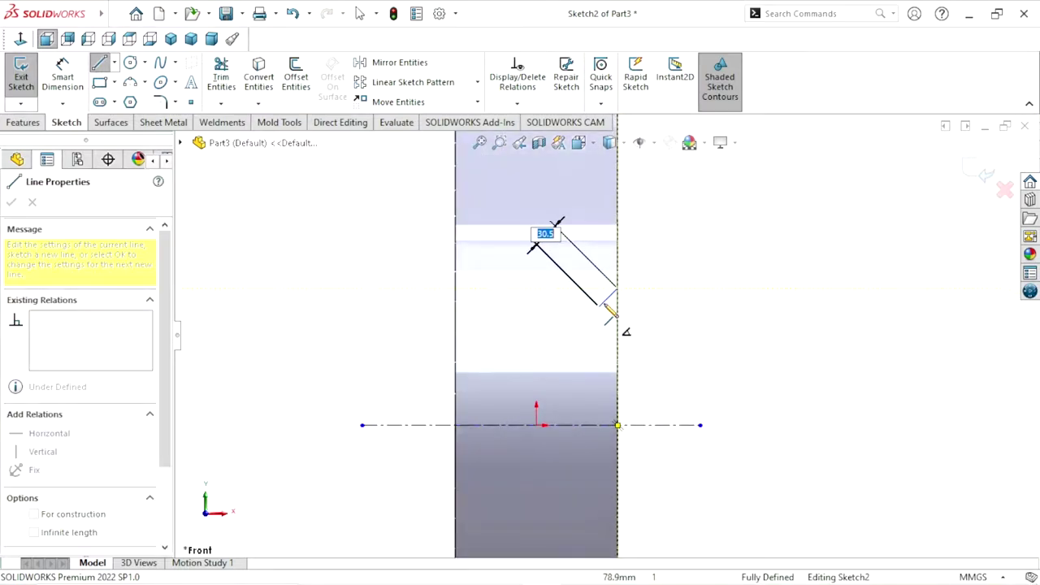
click(578, 287)
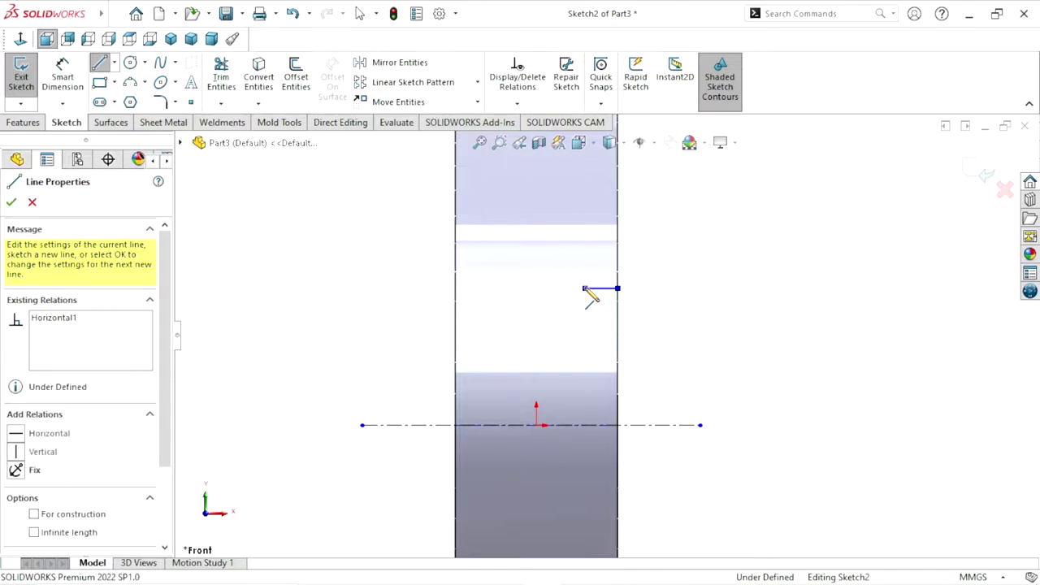
click(575, 286)
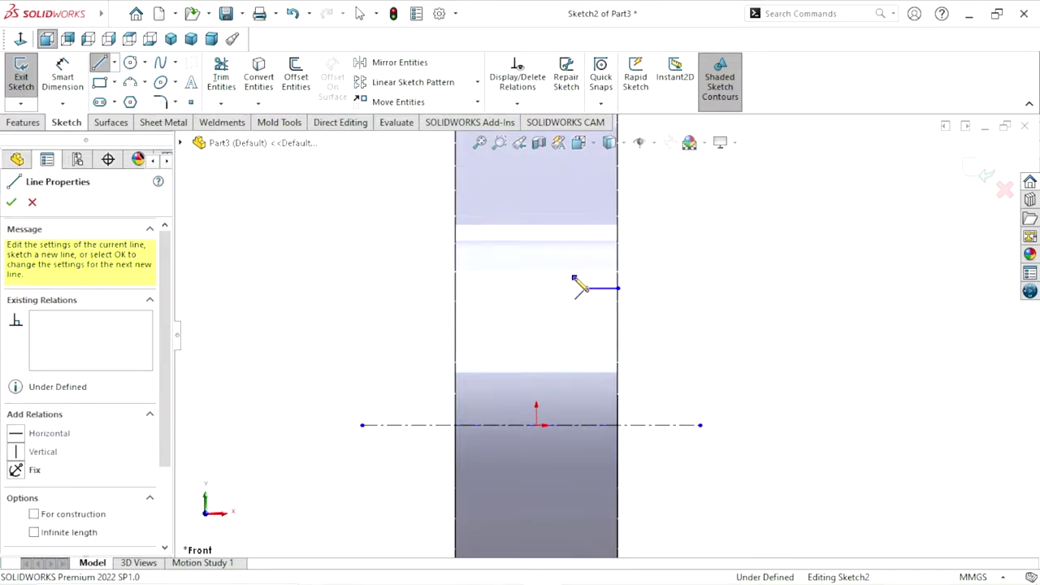
click(499, 278)
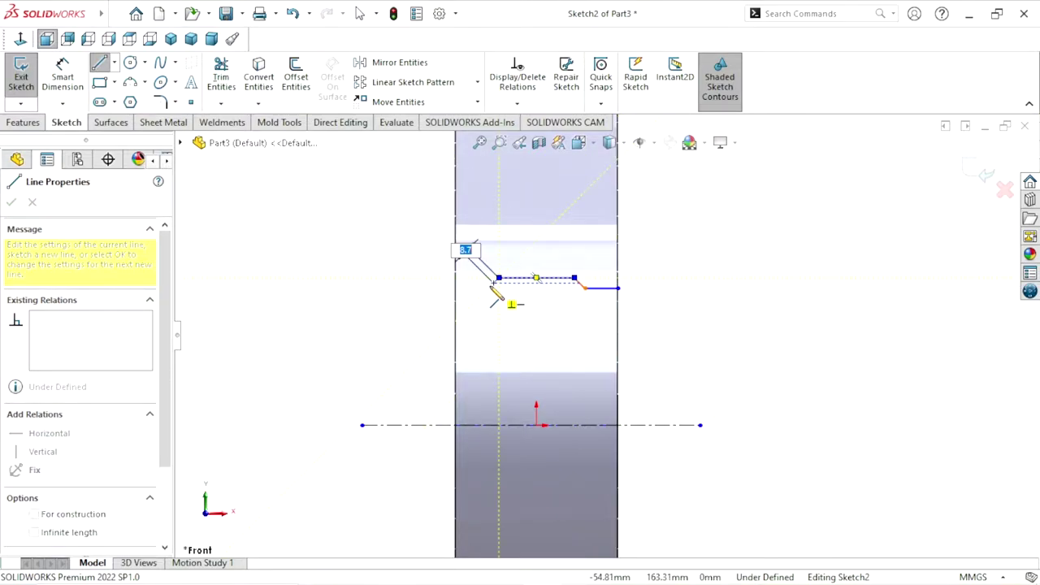
click(493, 283)
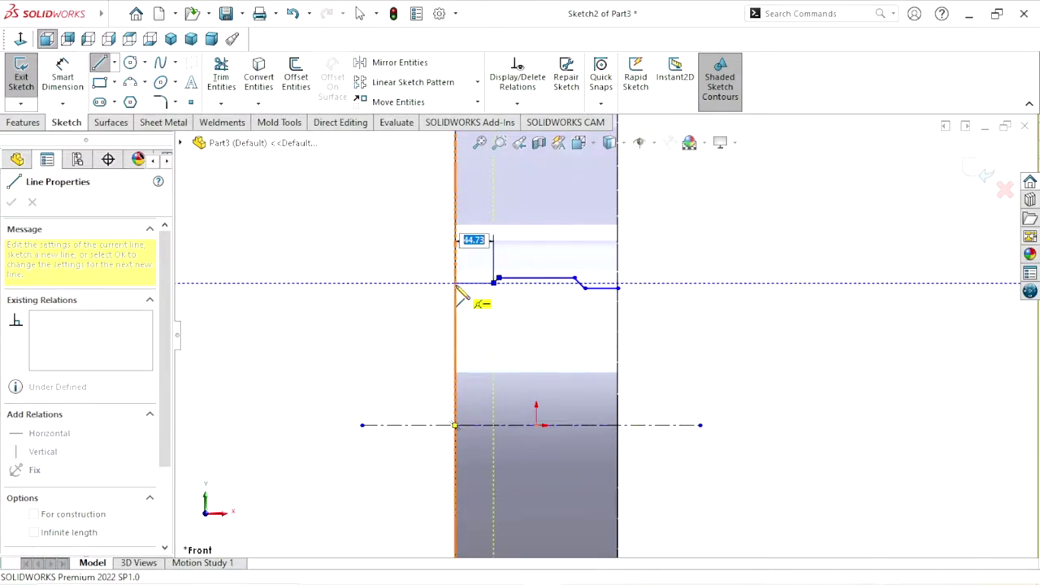
click(455, 284)
right_click(401, 288)
click(401, 294)
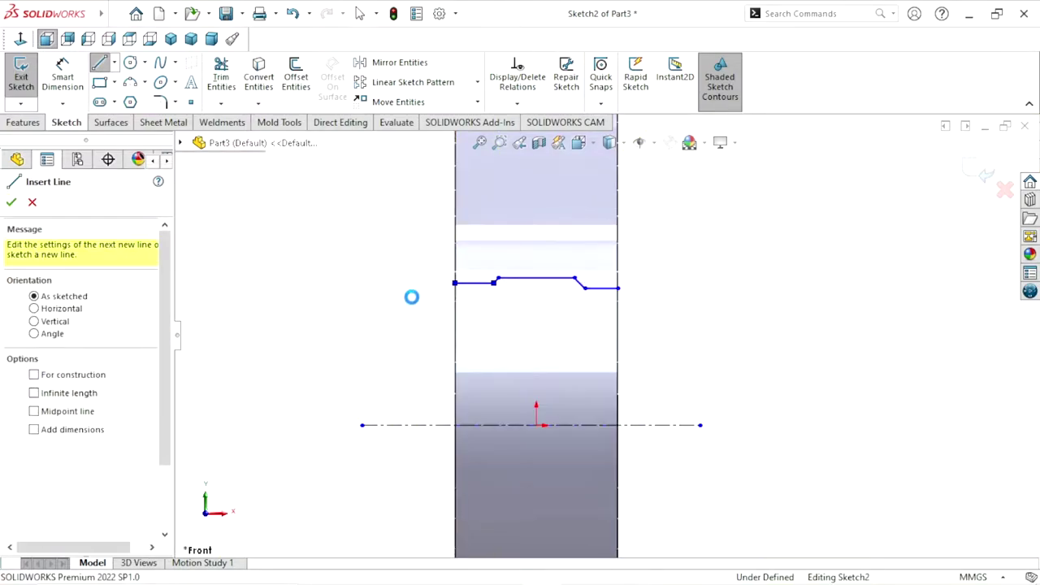
Zoom the view and select the profile's left horizontal segment.
scroll(614, 325, down, 2)
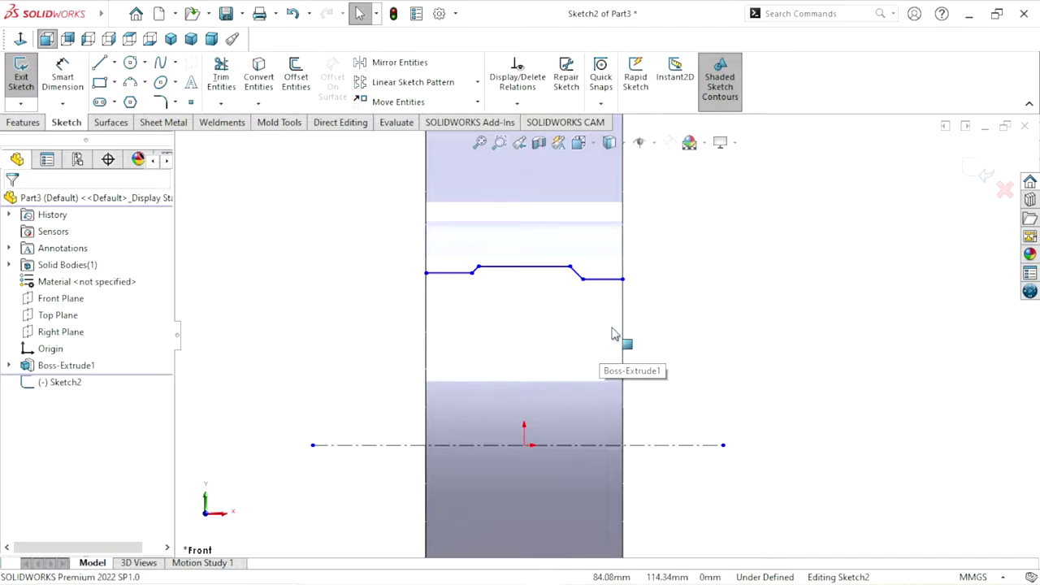
scroll(554, 306, down, 1)
scroll(489, 296, down, 2)
scroll(551, 311, up, 1)
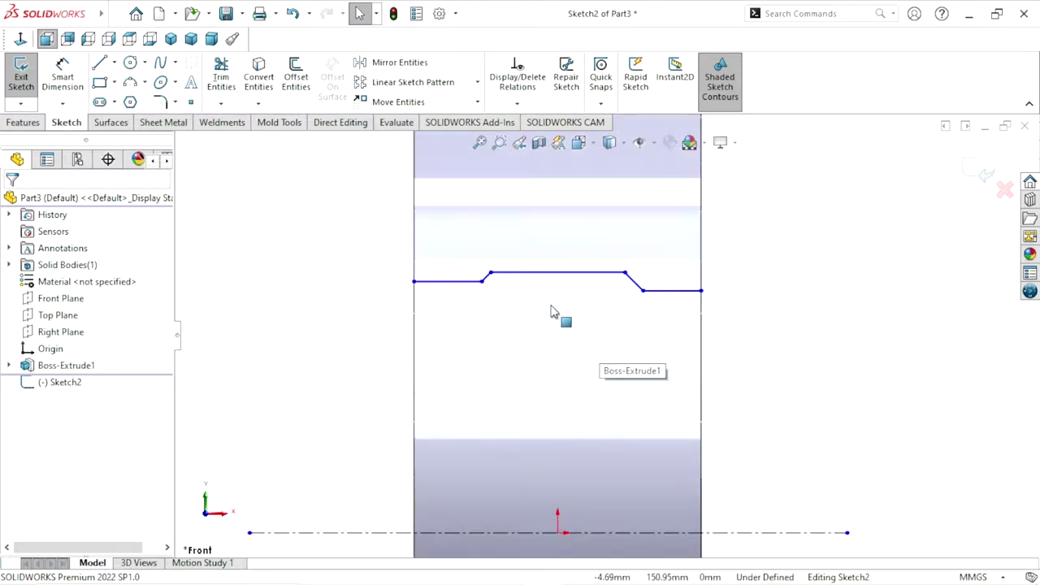
click(445, 282)
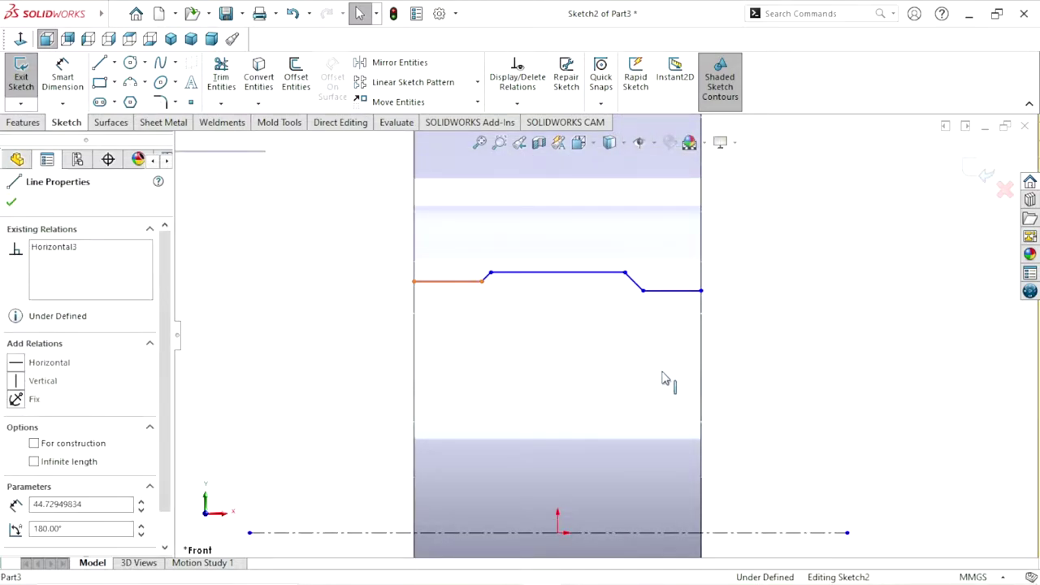
Make the left and right end segments horizontal.
ctrl+click(663, 294)
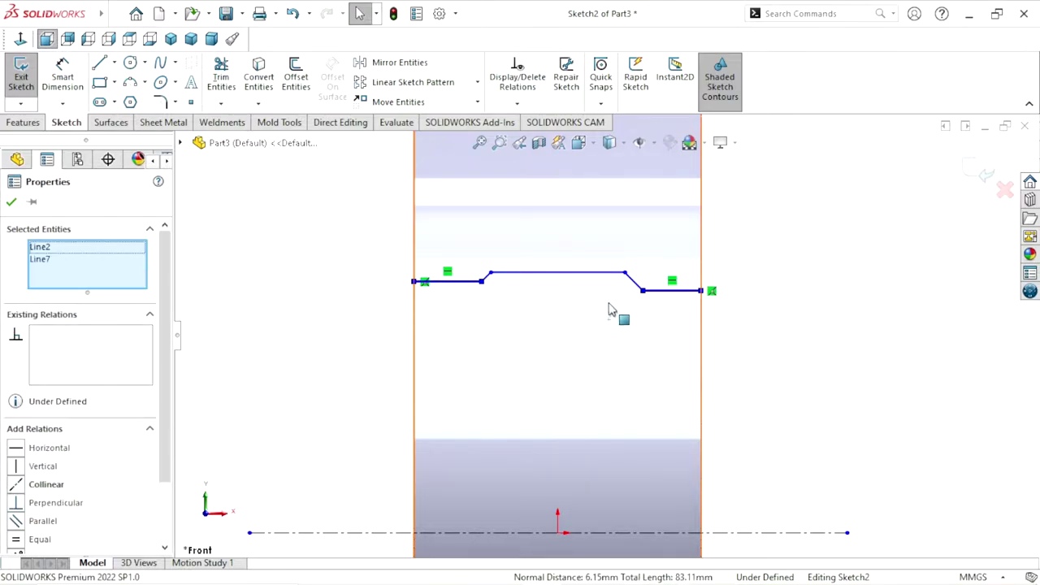
click(20, 454)
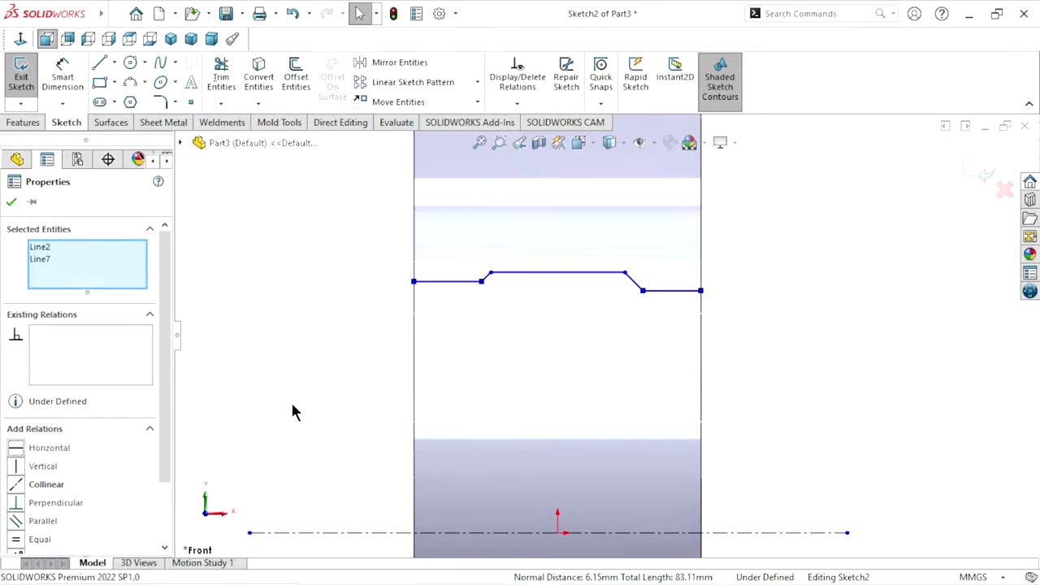
click(11, 201)
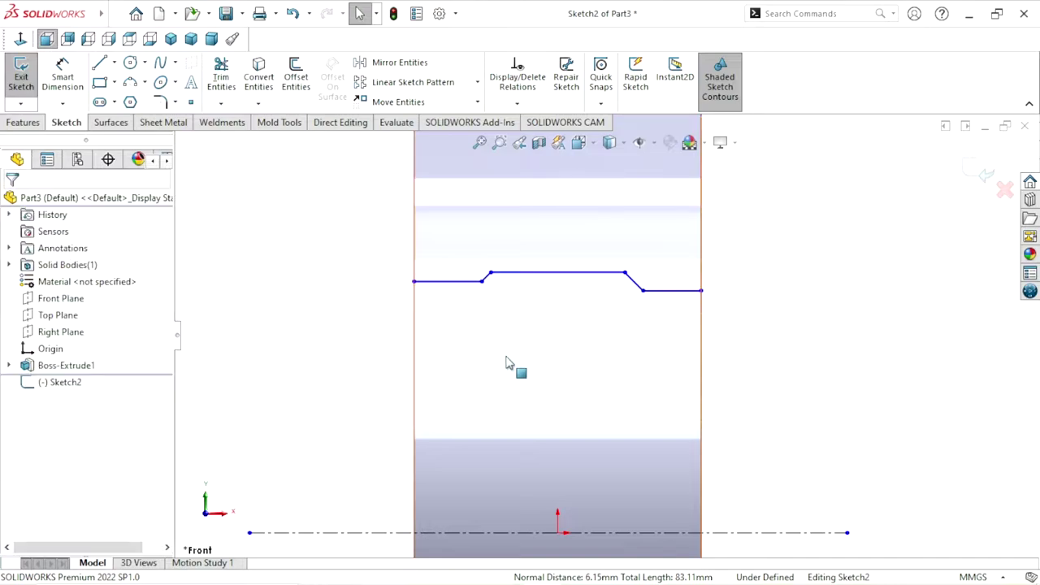
scroll(515, 367, up, 2)
scroll(579, 402, up, 1)
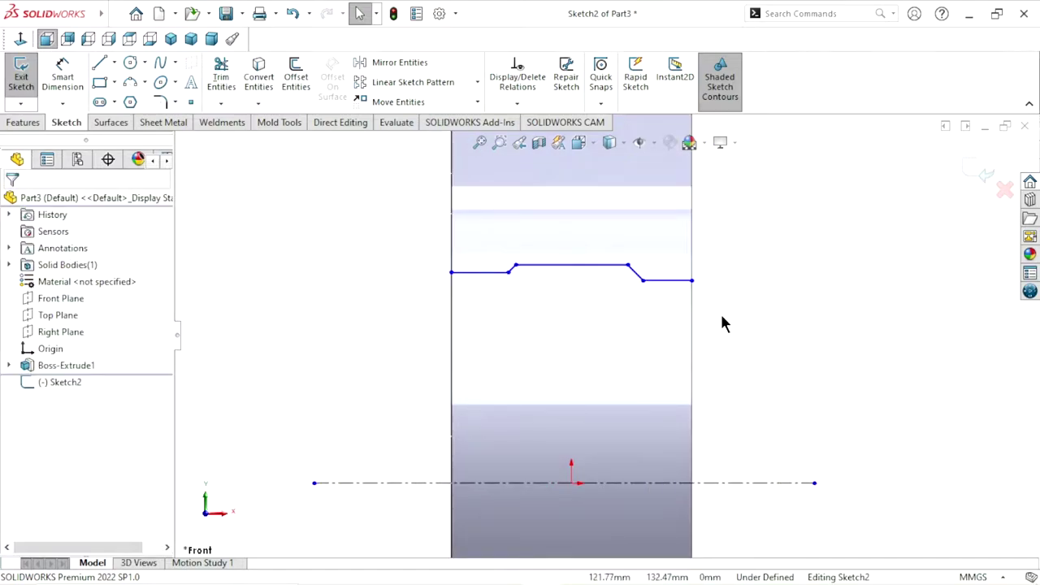
Make the two end segments equal in length.
click(671, 281)
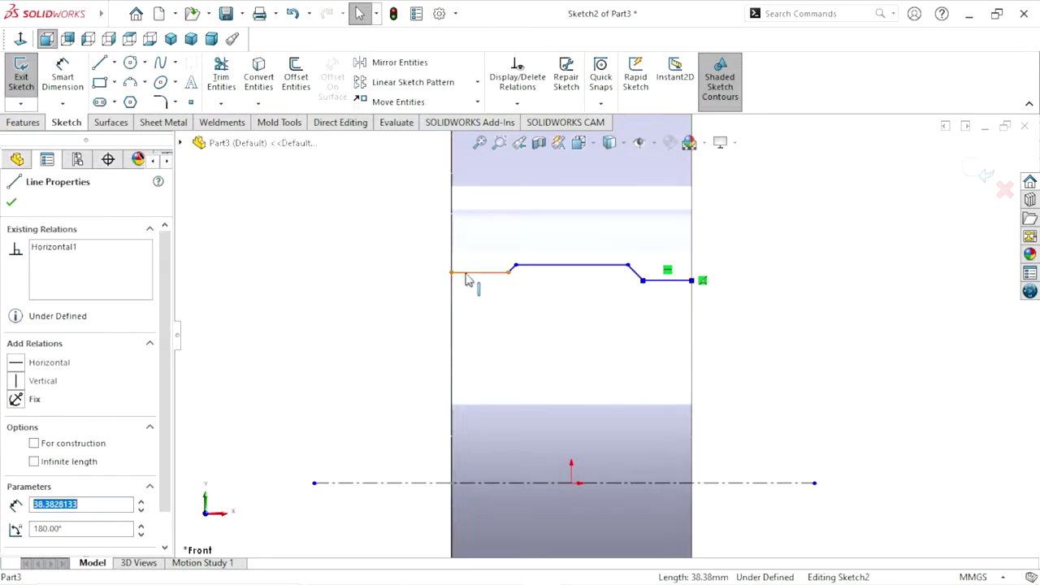
ctrl+click(464, 272)
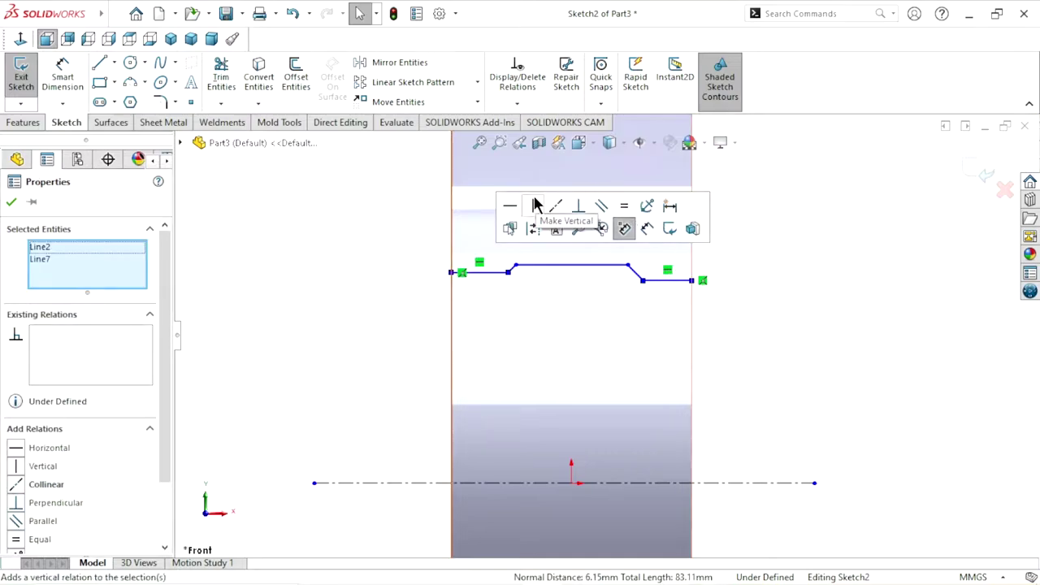
click(624, 206)
click(710, 336)
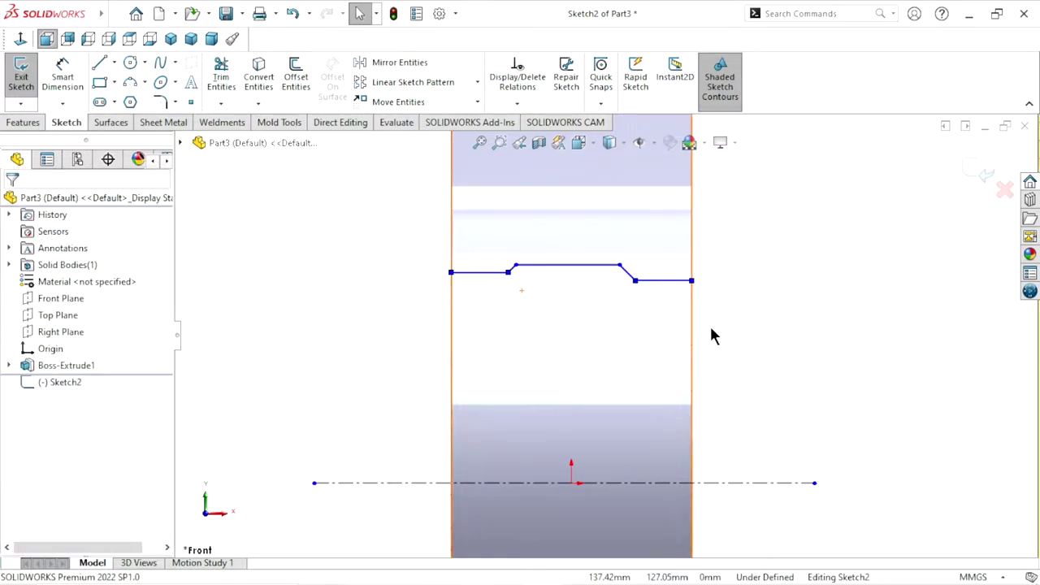
scroll(564, 344, up, 2)
scroll(557, 336, down, 4)
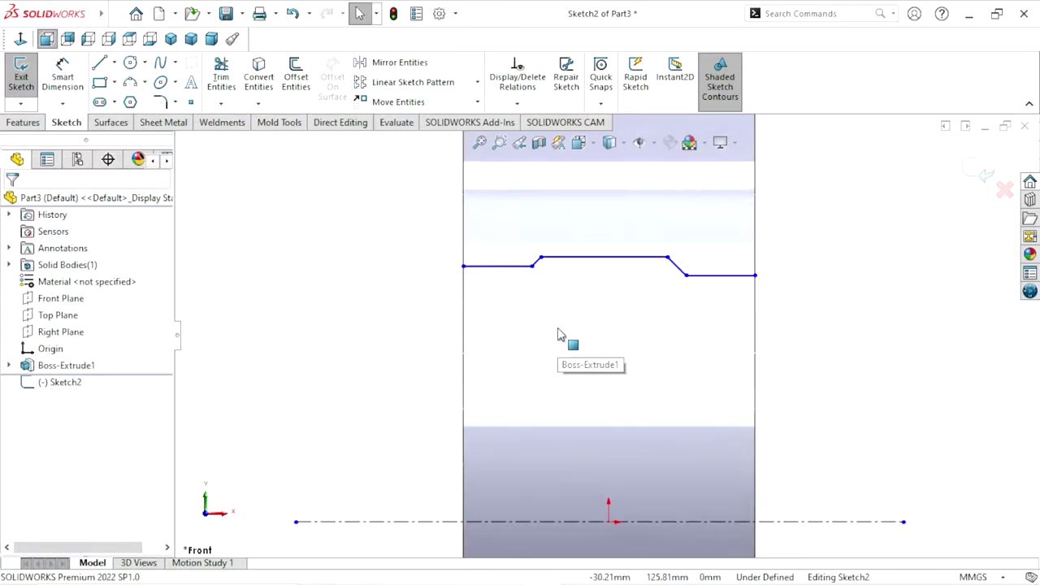
Drag the step's corner point to tidy the profile shape.
click(532, 278)
drag(530, 289, 530, 276)
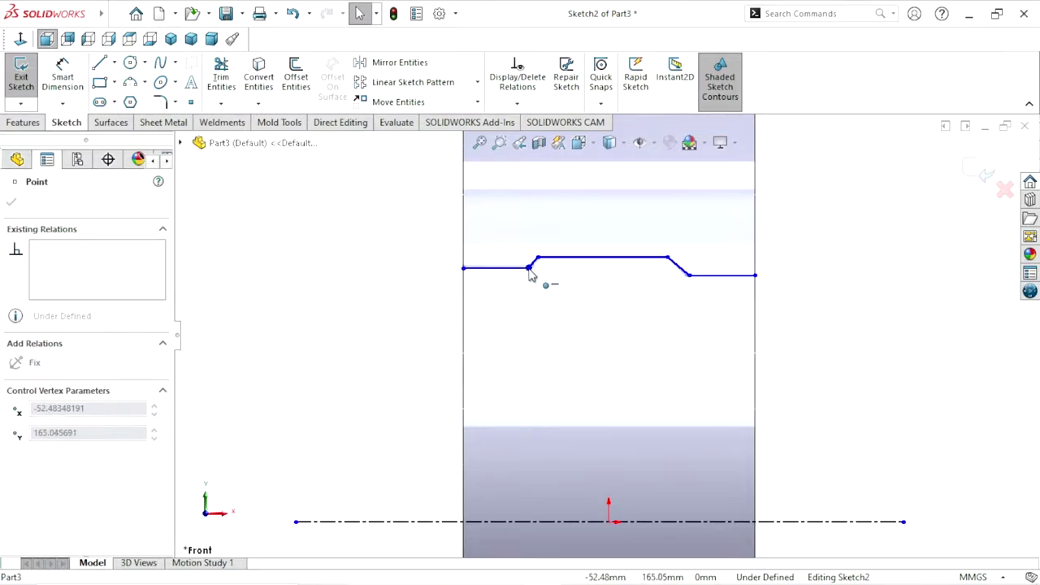
click(388, 316)
scroll(539, 339, up, 1)
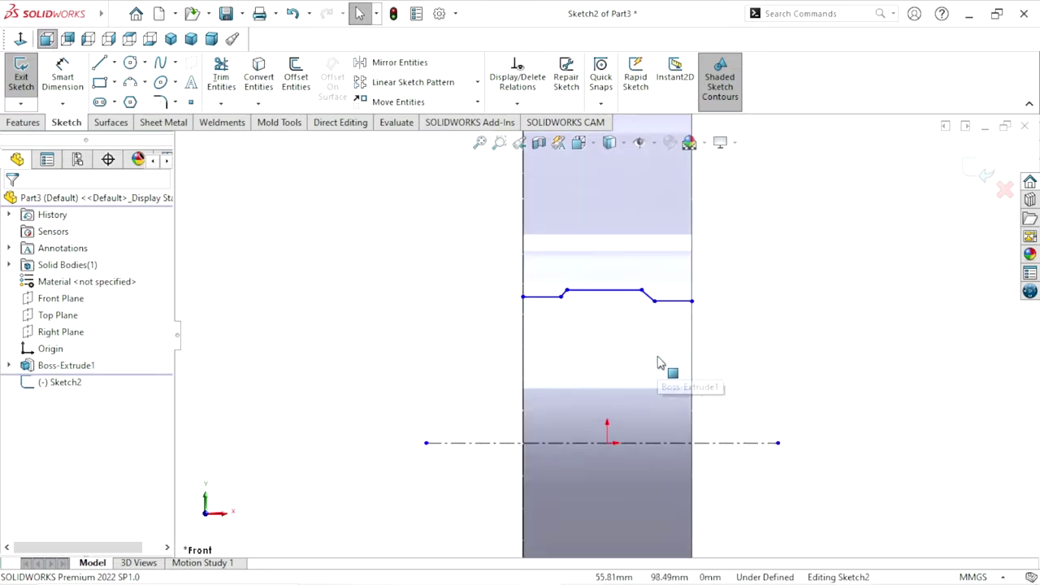
scroll(658, 349, down, 1)
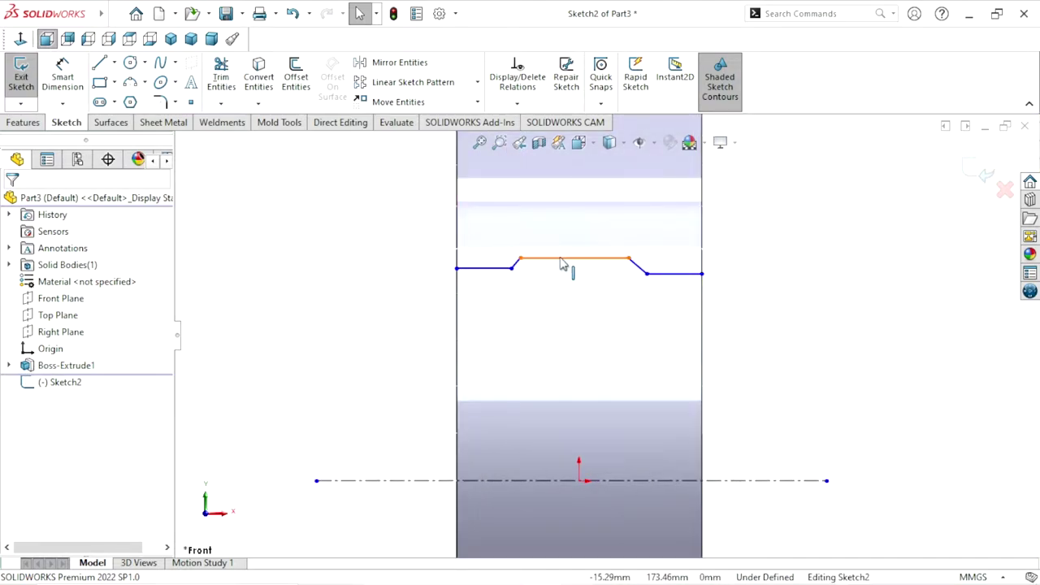
Dimension the short right end segment 205 mm above the centerline.
click(68, 91)
click(687, 276)
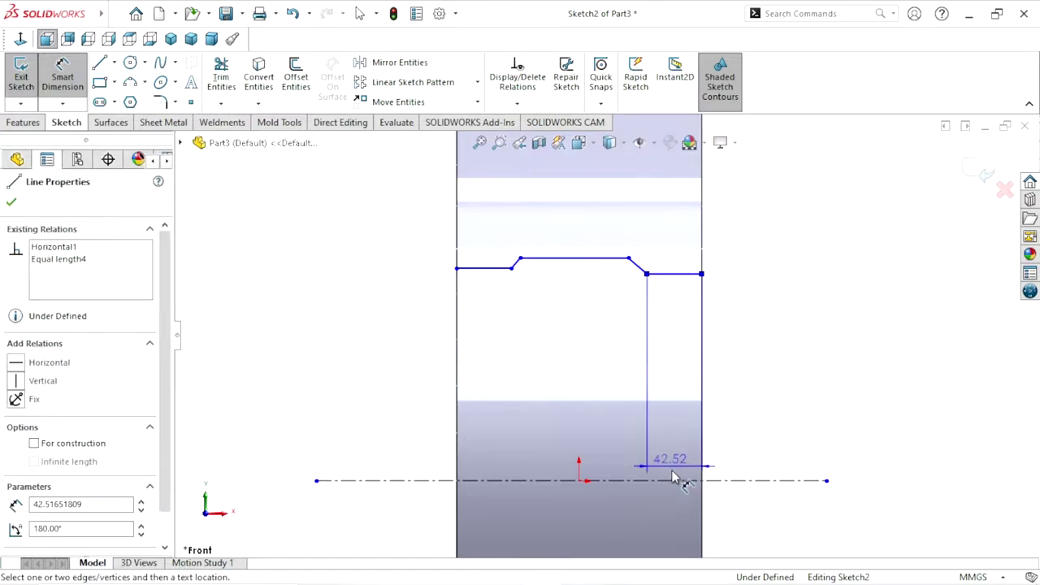
click(676, 480)
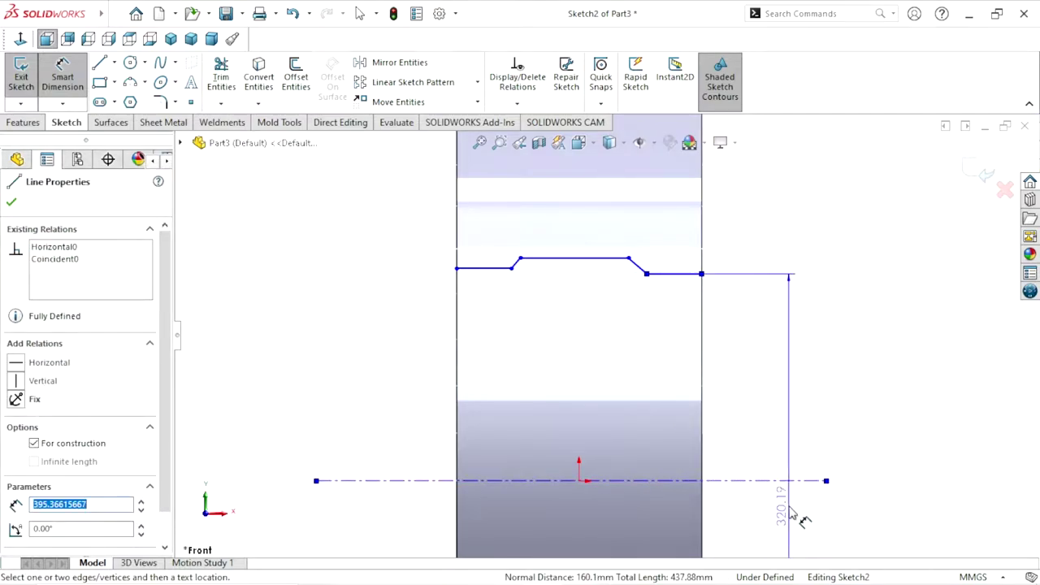
click(792, 512)
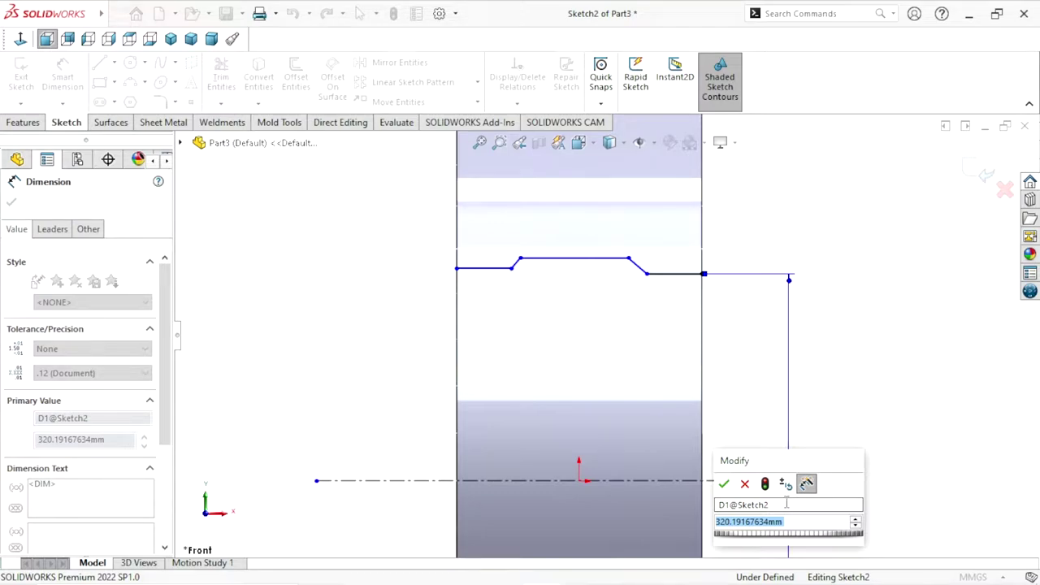
text(20)
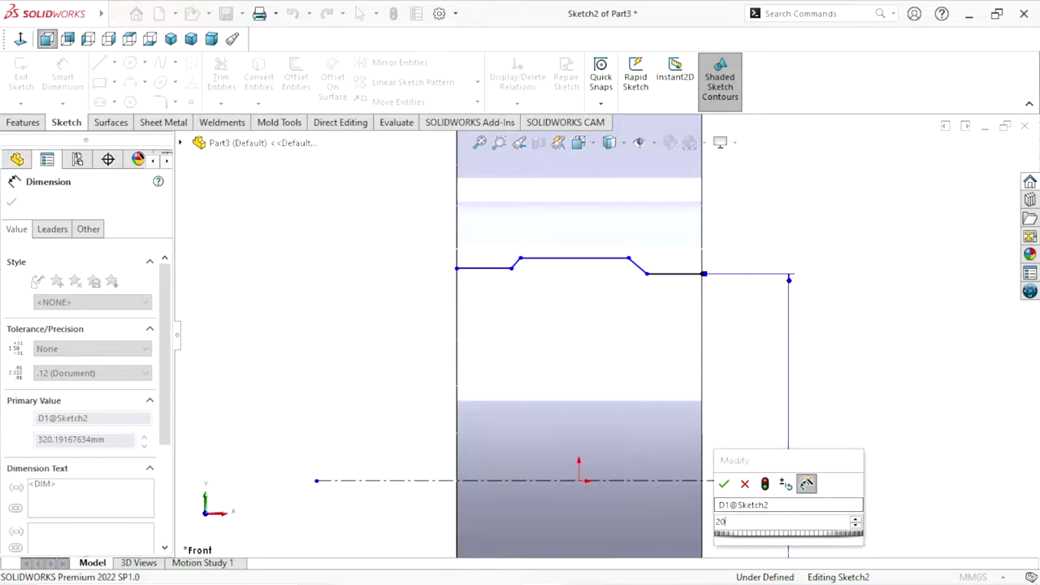
text(5)
click(723, 484)
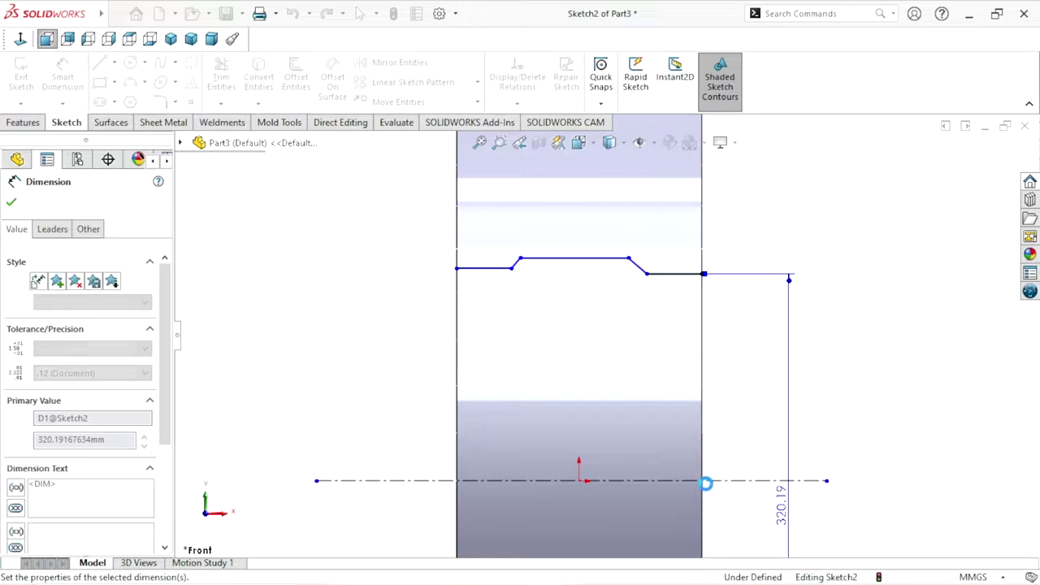
scroll(678, 466, up, 1)
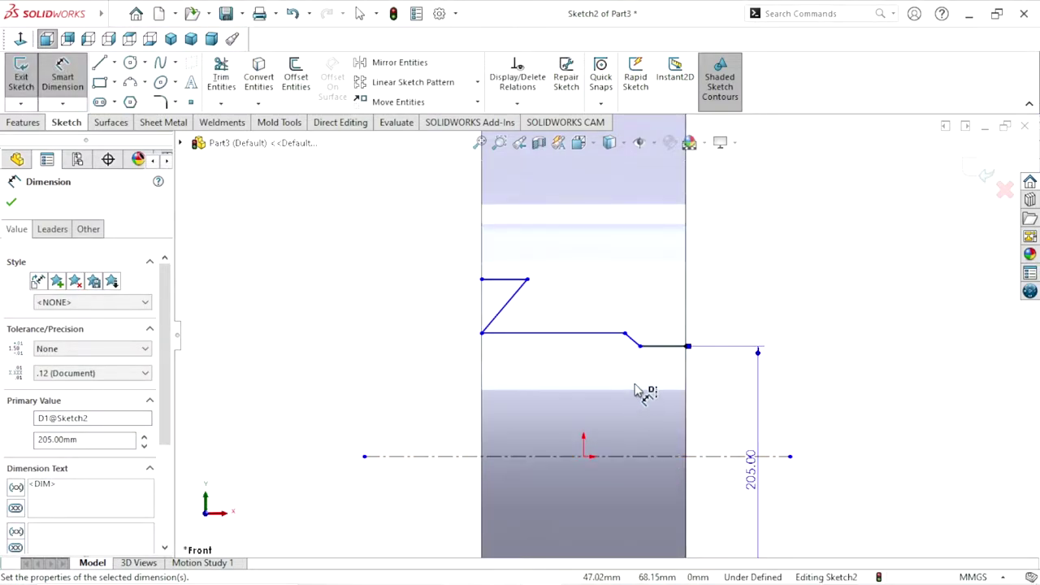
scroll(634, 389, down, 1)
Drag the profile's corner points and line endpoints to reshape the lines.
click(12, 204)
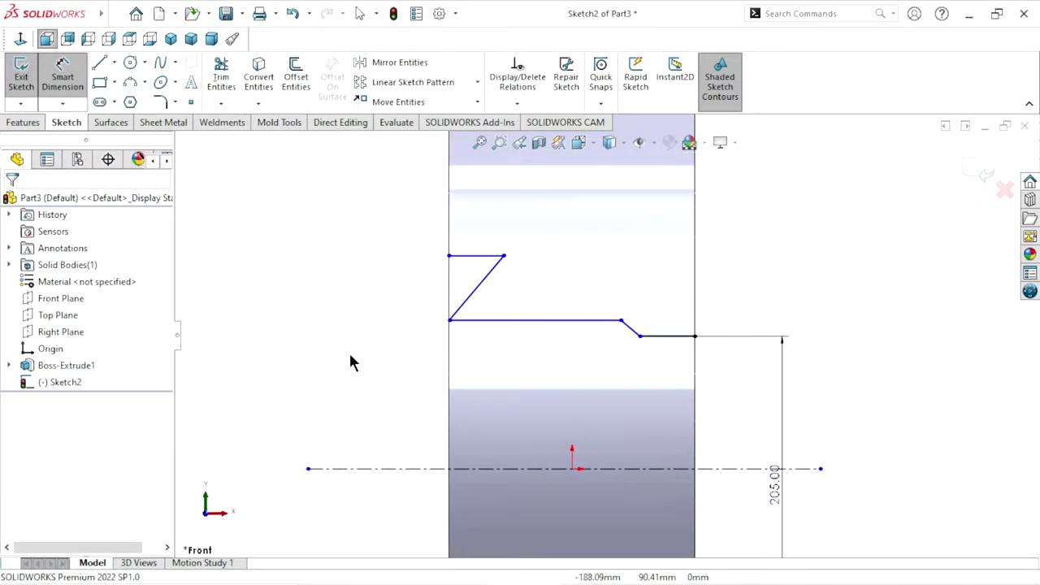
drag(451, 322, 501, 319)
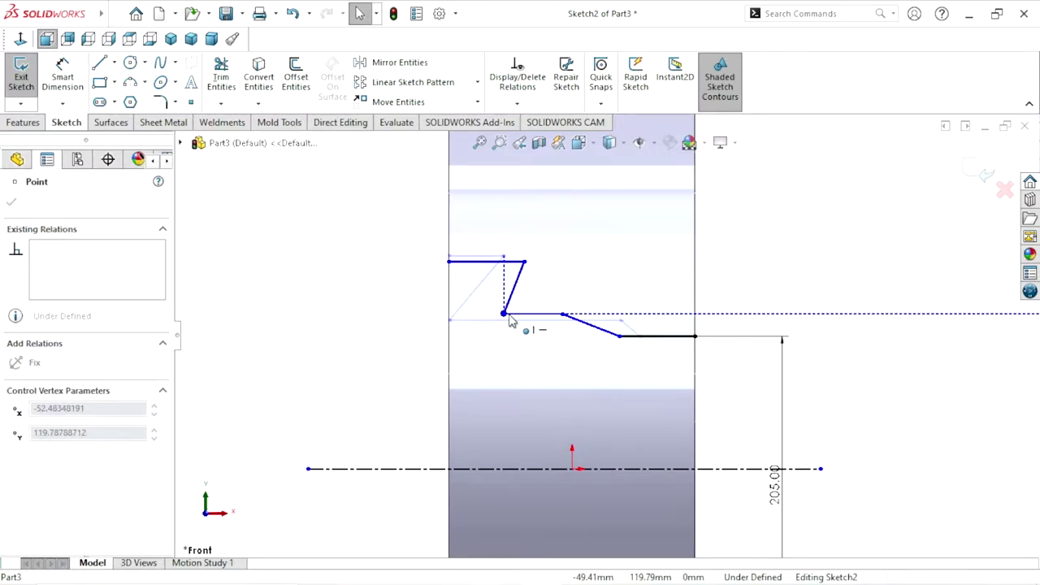
drag(507, 321, 515, 321)
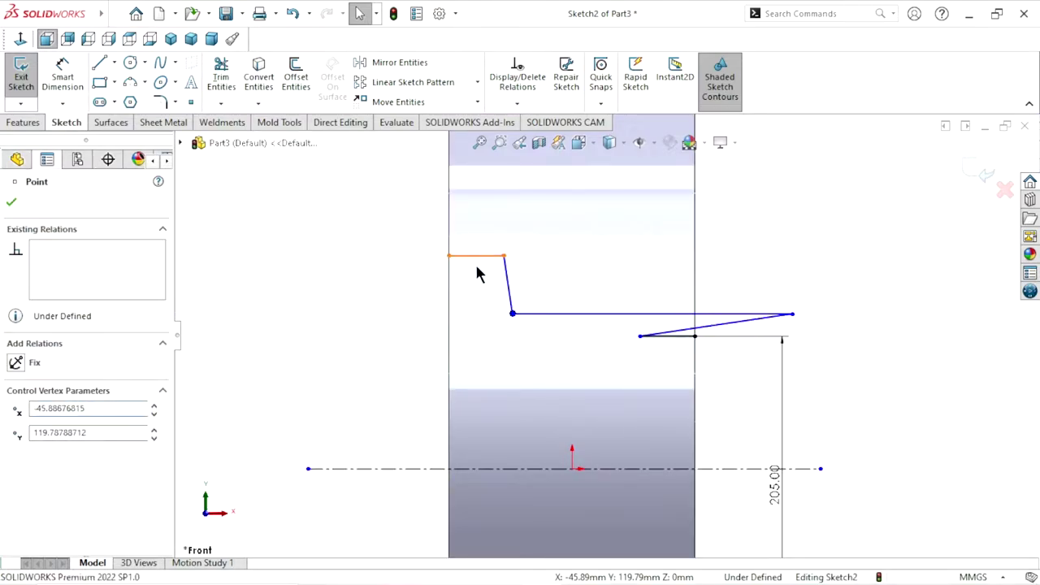
drag(481, 258, 469, 340)
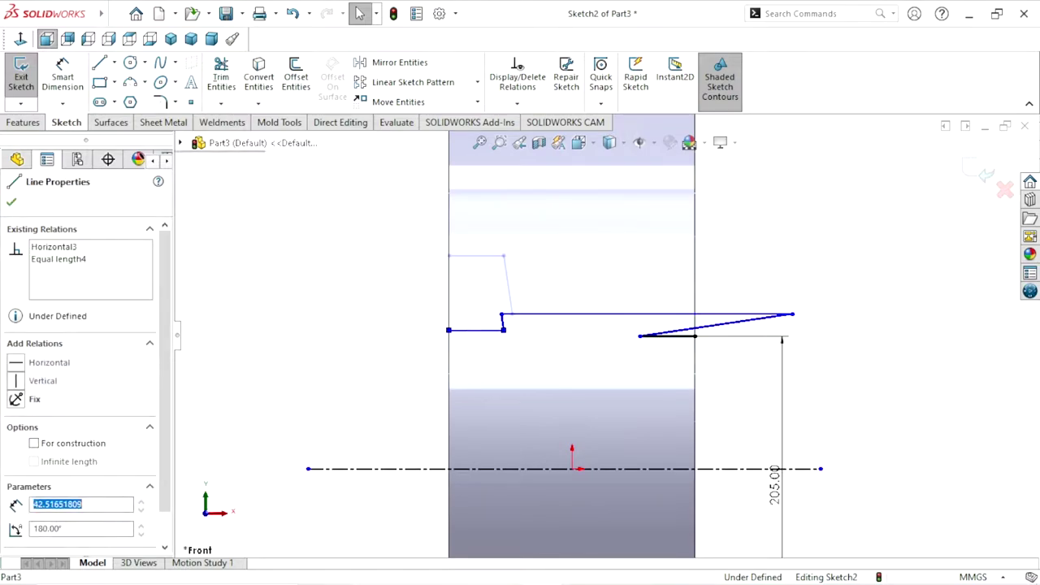
drag(780, 318, 639, 313)
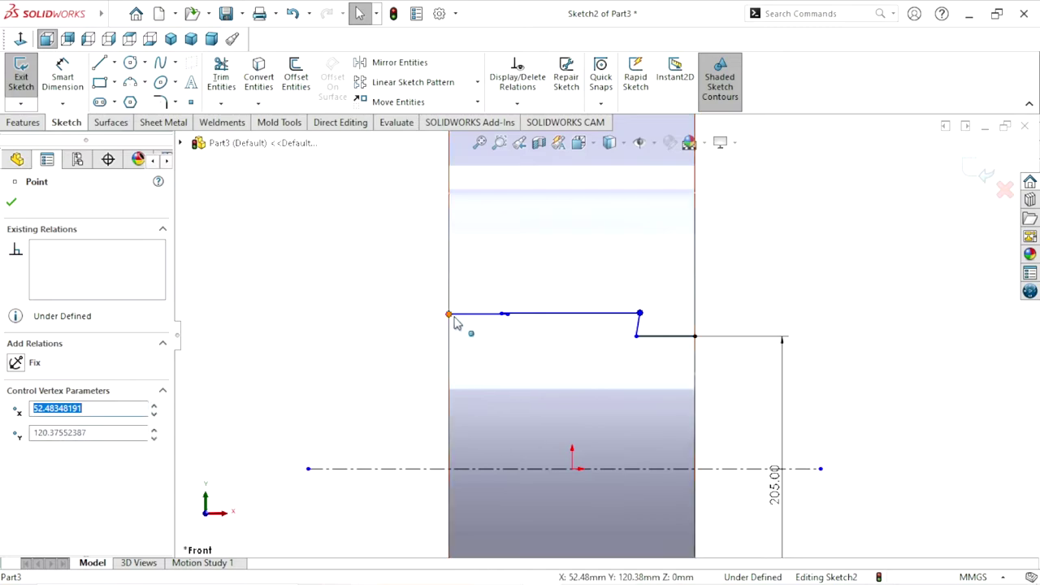
drag(449, 315, 449, 342)
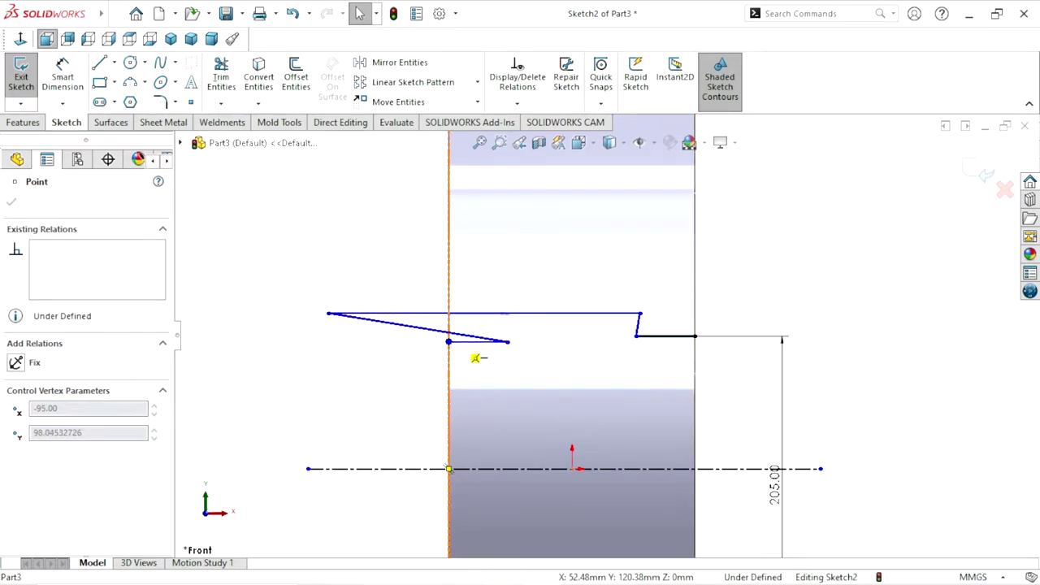
drag(331, 320, 508, 328)
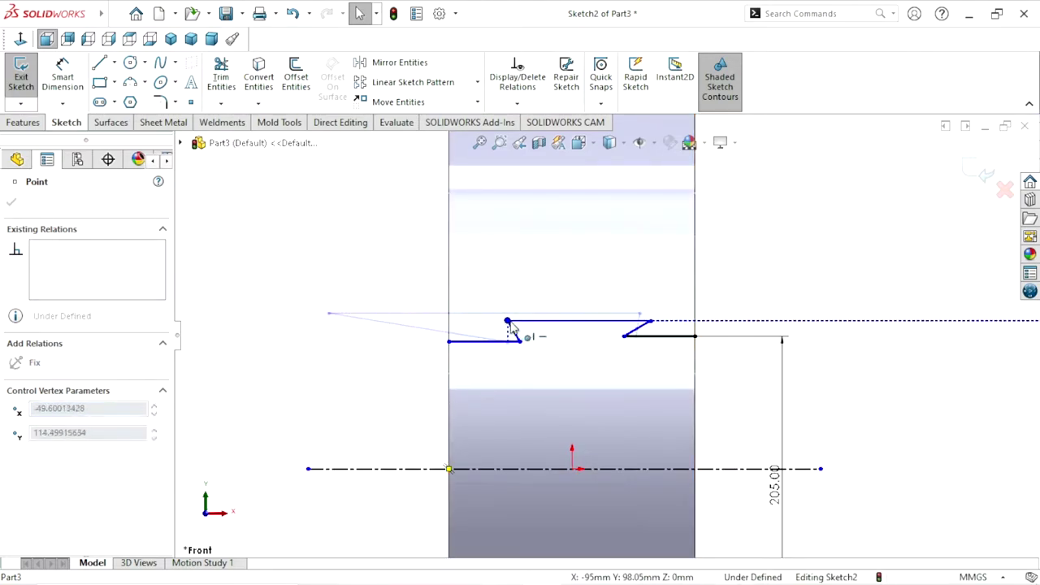
Delete the two stray slanted lines and shorten the top line.
click(635, 329)
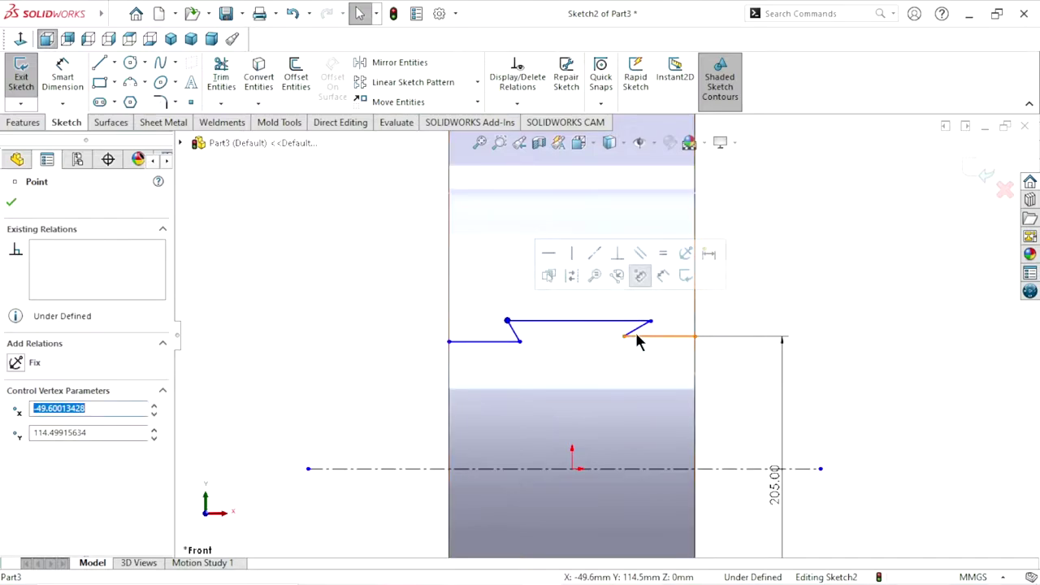
key(Delete)
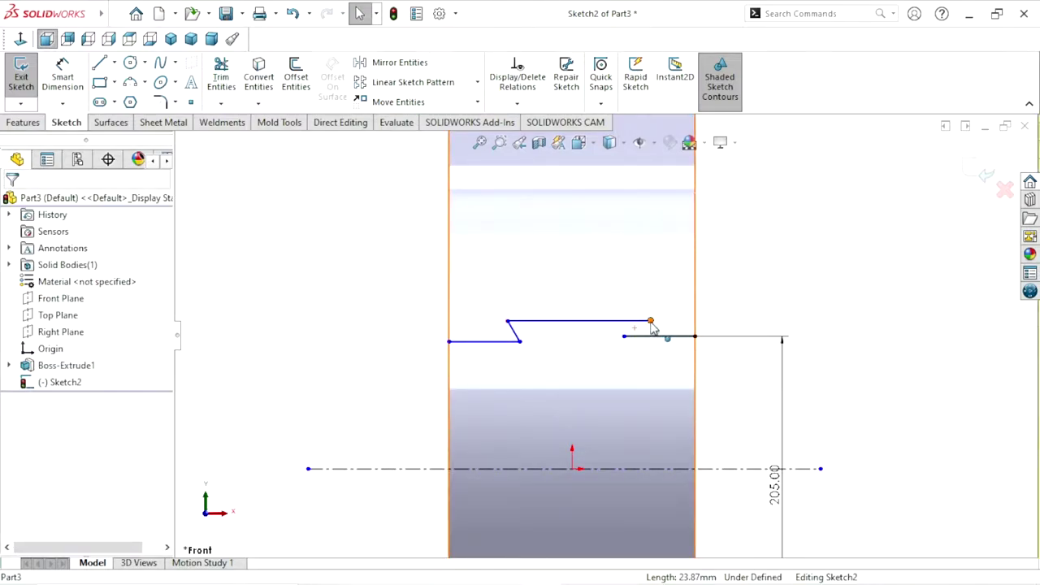
drag(651, 323, 610, 332)
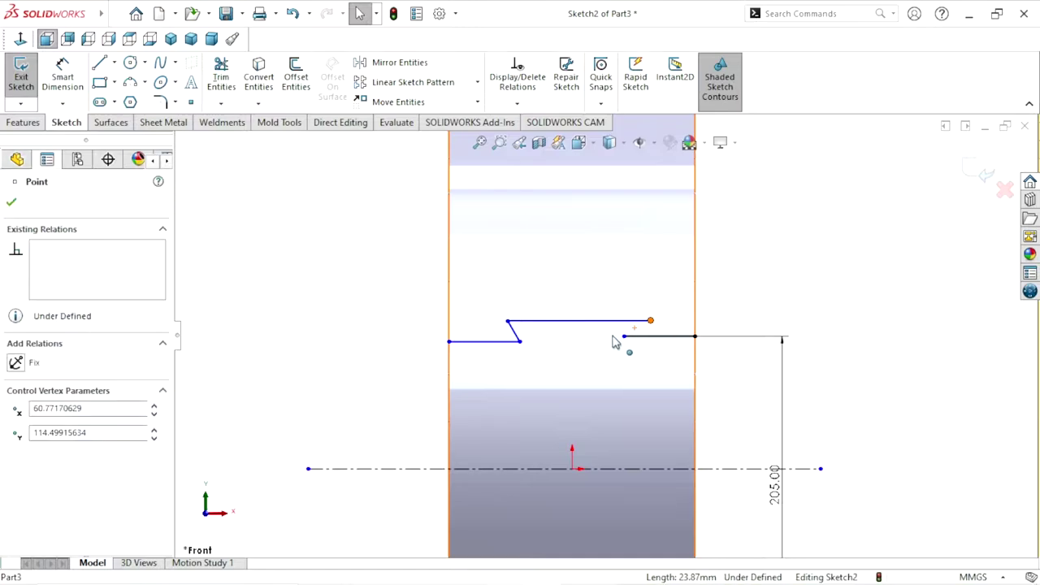
scroll(536, 349, down, 3)
click(511, 333)
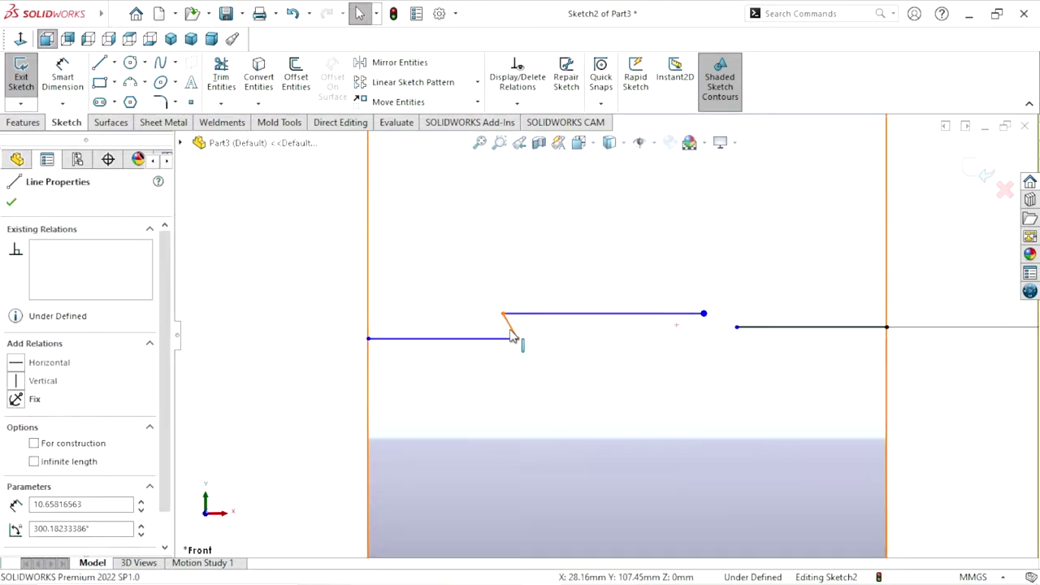
key(Delete)
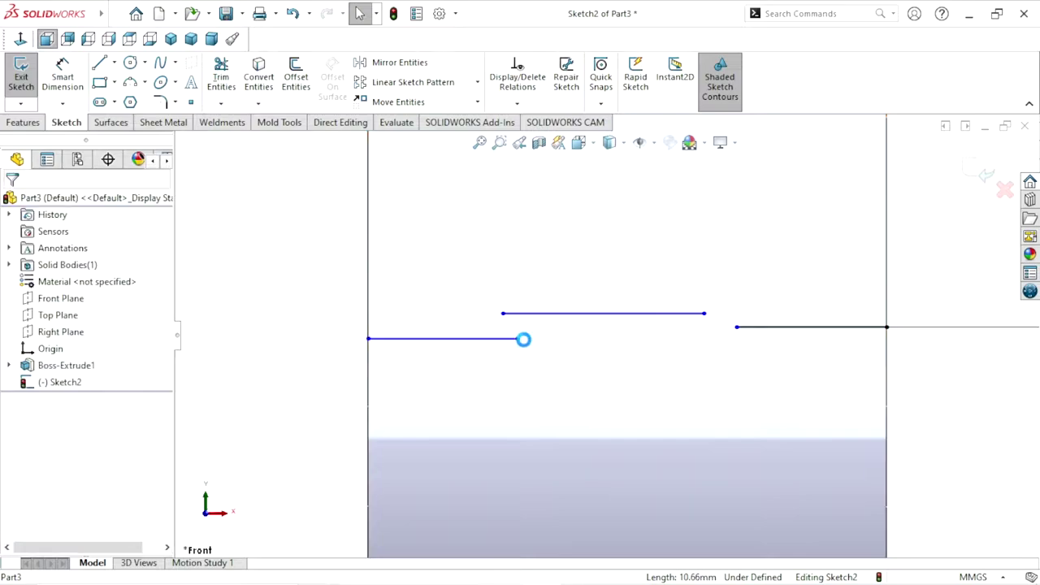
scroll(641, 365, down, 1)
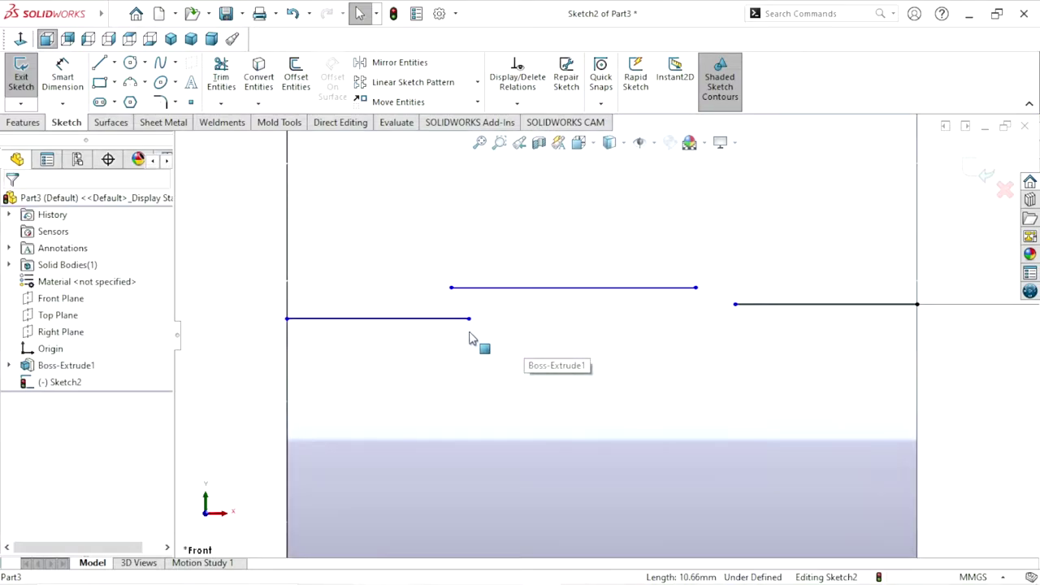
Raise the left line level with the right line.
drag(424, 321, 412, 308)
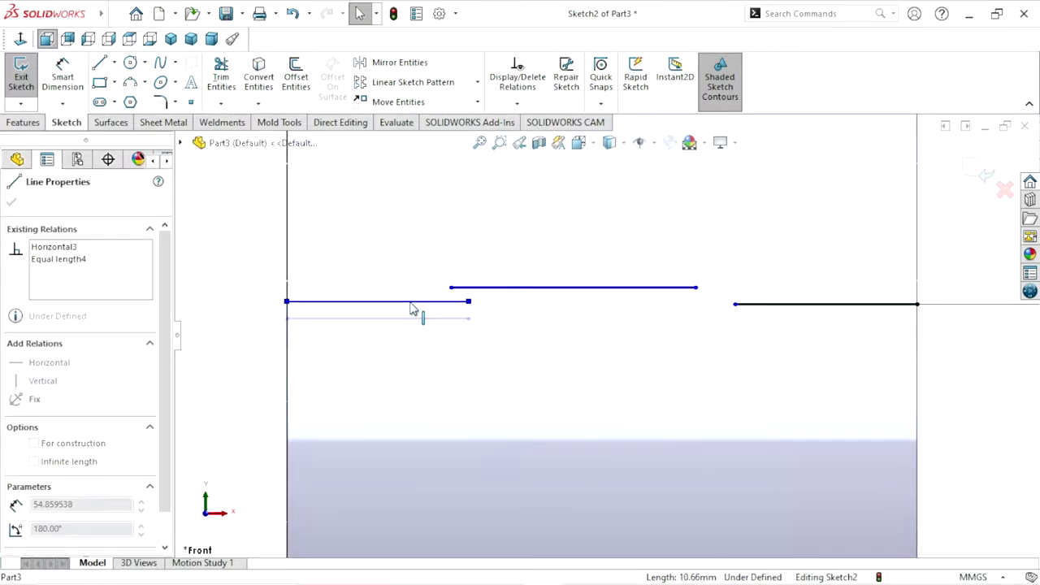
scroll(585, 395, up, 2)
scroll(663, 370, down, 1)
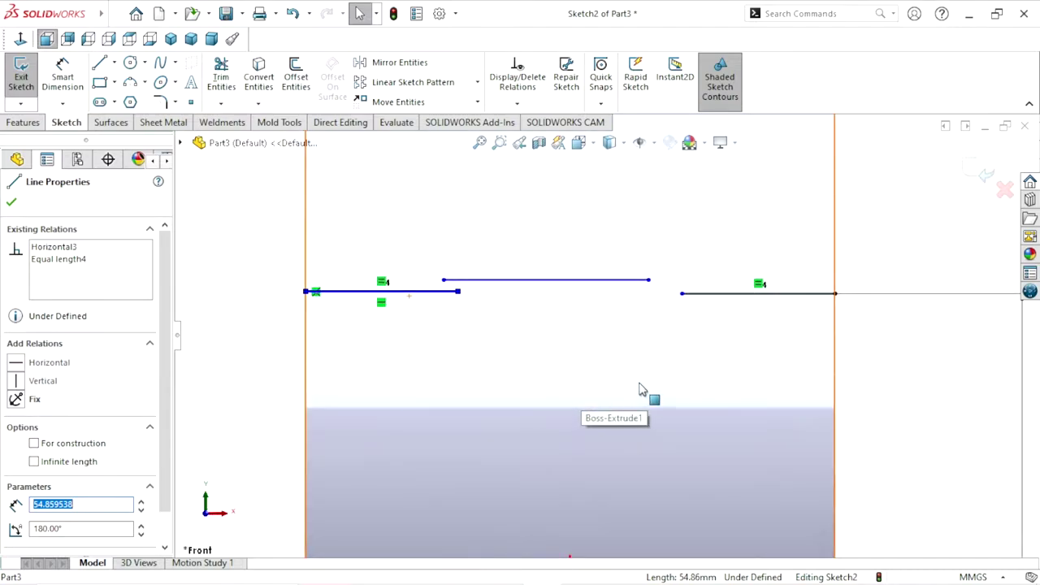
scroll(586, 442, up, 1)
scroll(585, 443, up, 2)
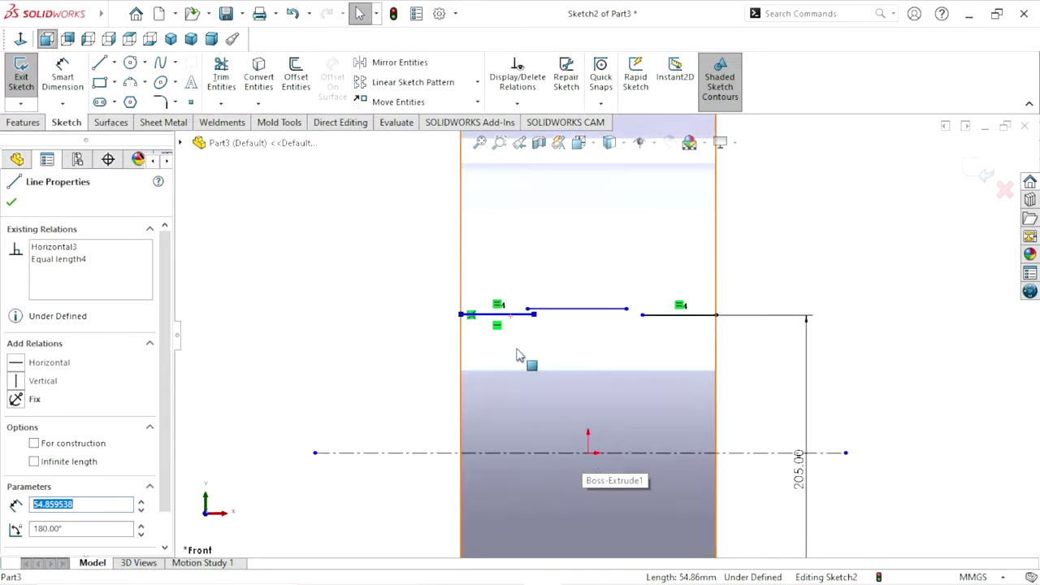
scroll(663, 393, down, 1)
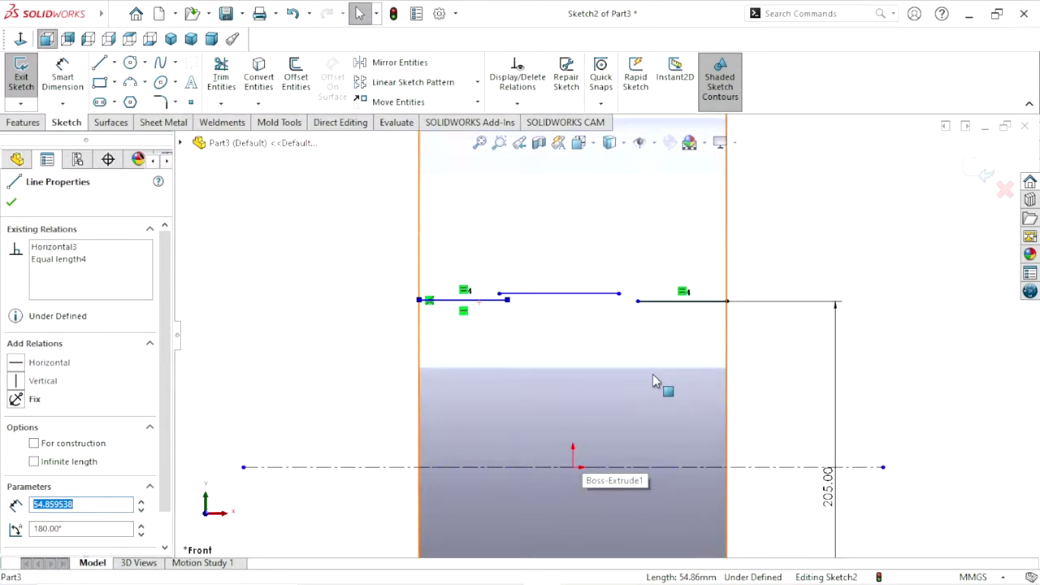
Replace the middle line with a slant–horizontal–slant raised step between the outer lines.
click(553, 293)
key(Delete)
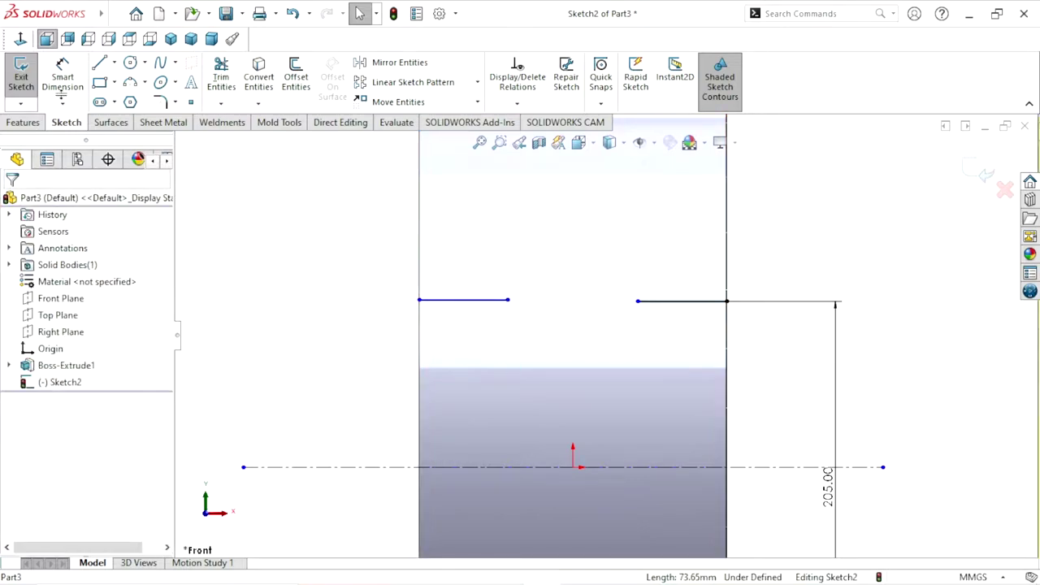
click(636, 301)
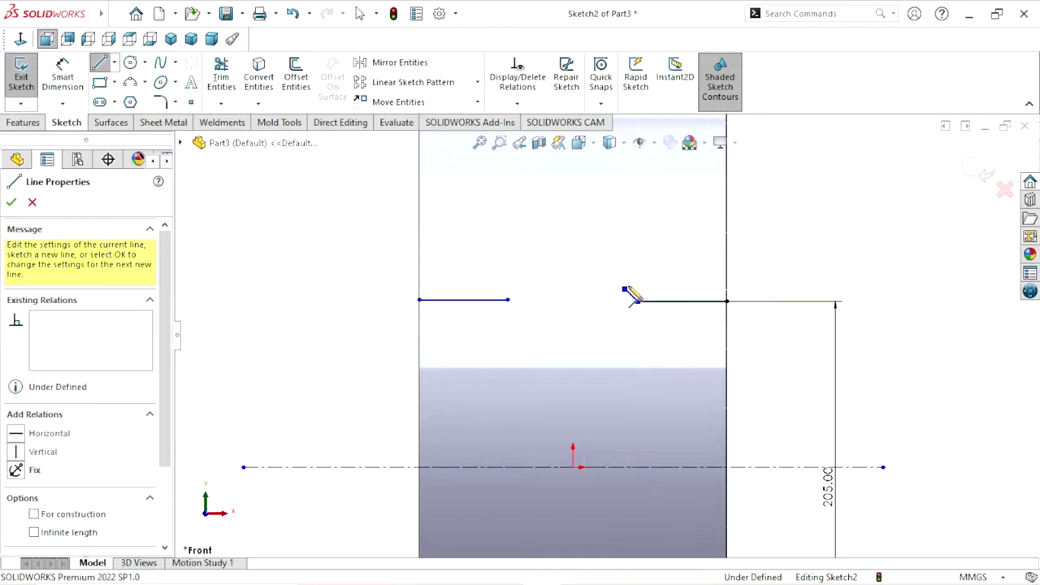
click(624, 289)
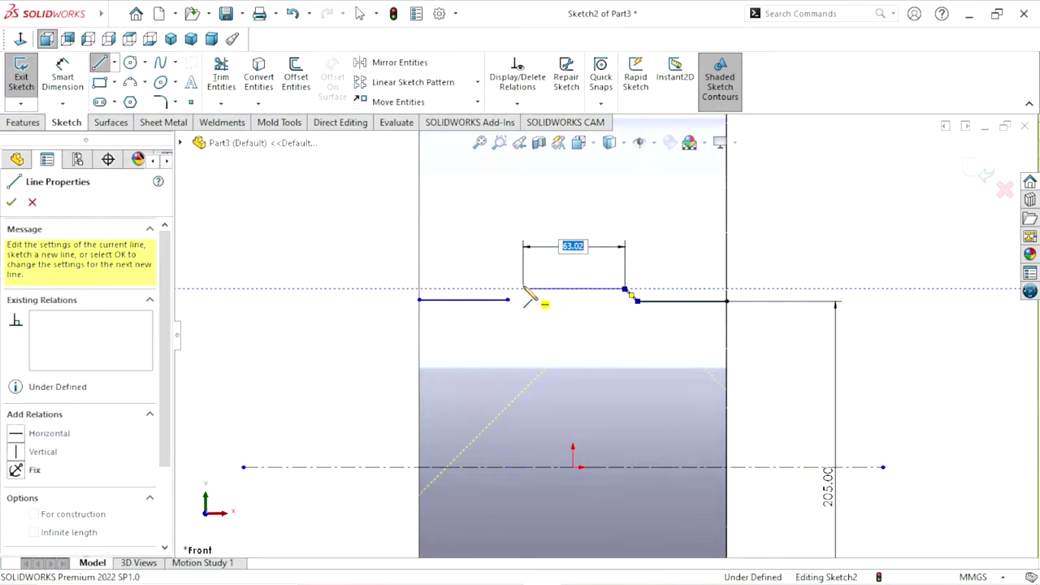
click(523, 290)
click(507, 300)
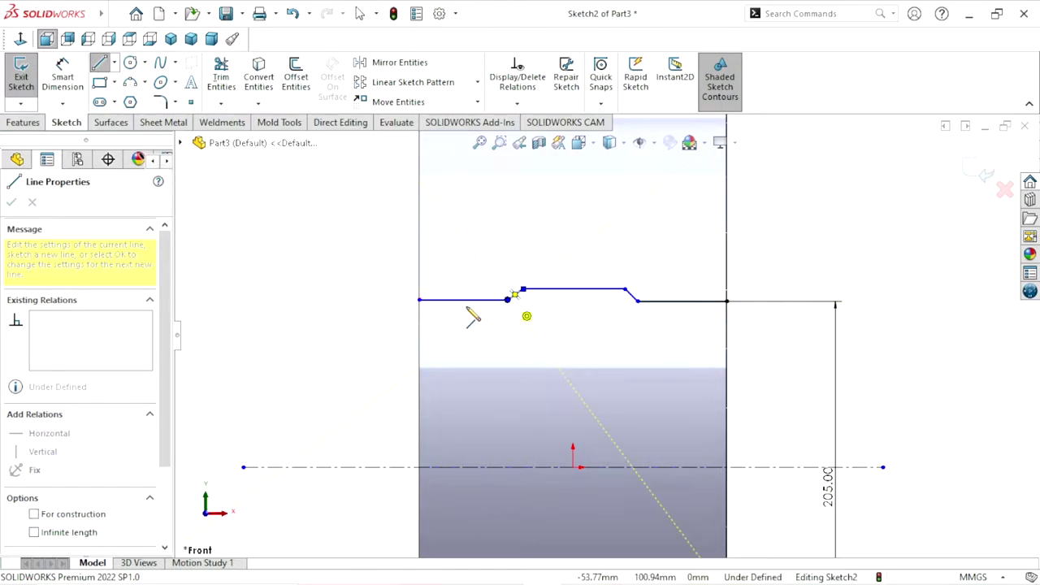
right_click(320, 308)
click(336, 310)
Select both slanted step lines to lock them equal in length.
scroll(622, 325, down, 3)
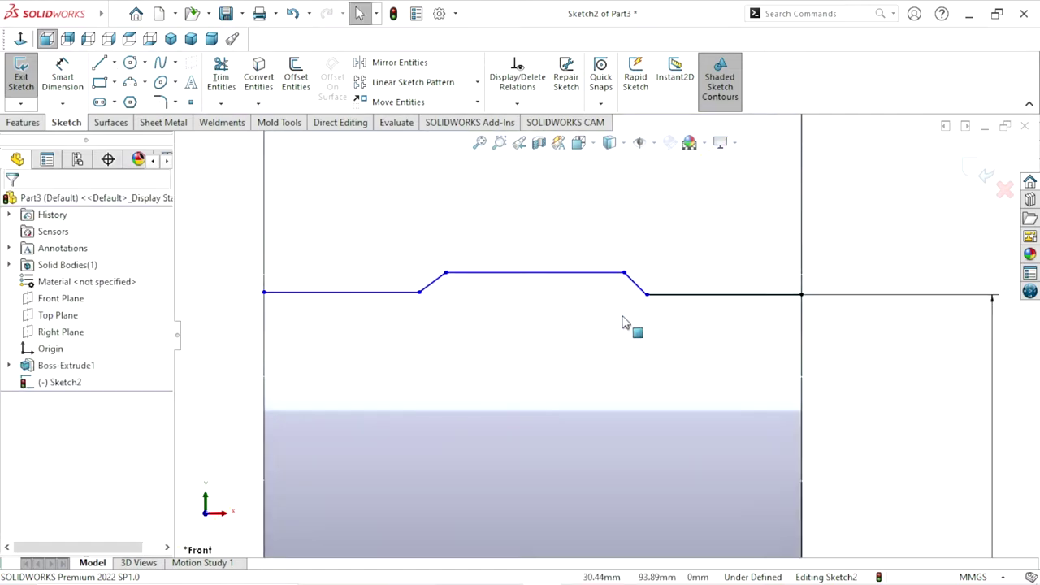
click(433, 282)
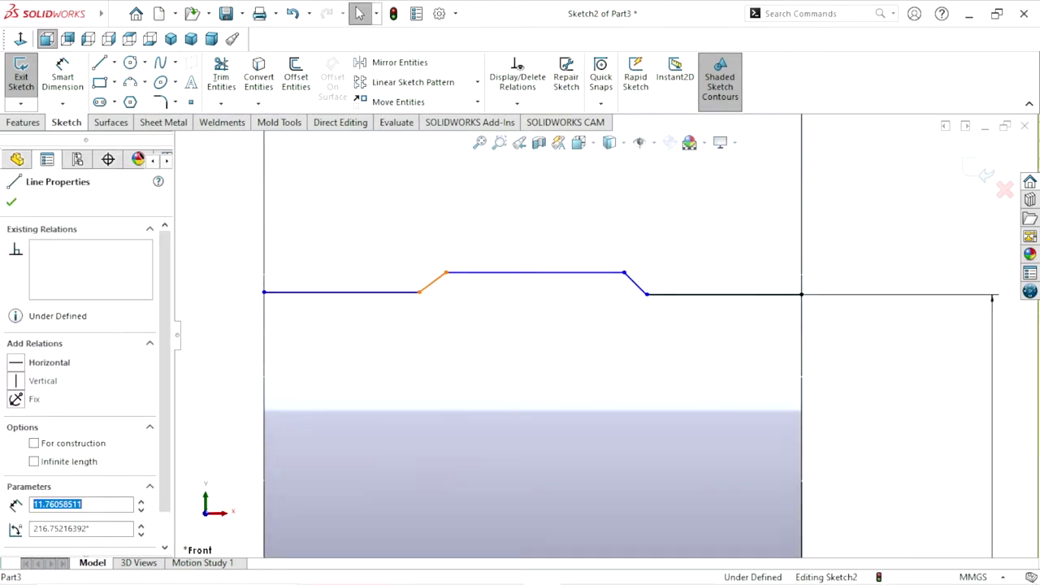
ctrl+click(638, 287)
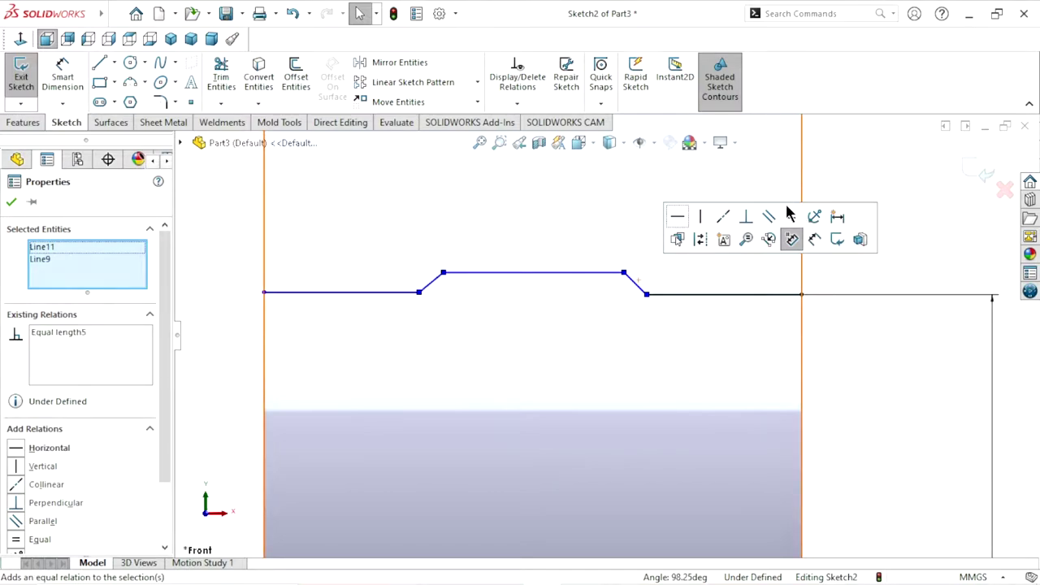
scroll(638, 362, up, 1)
scroll(800, 382, up, 1)
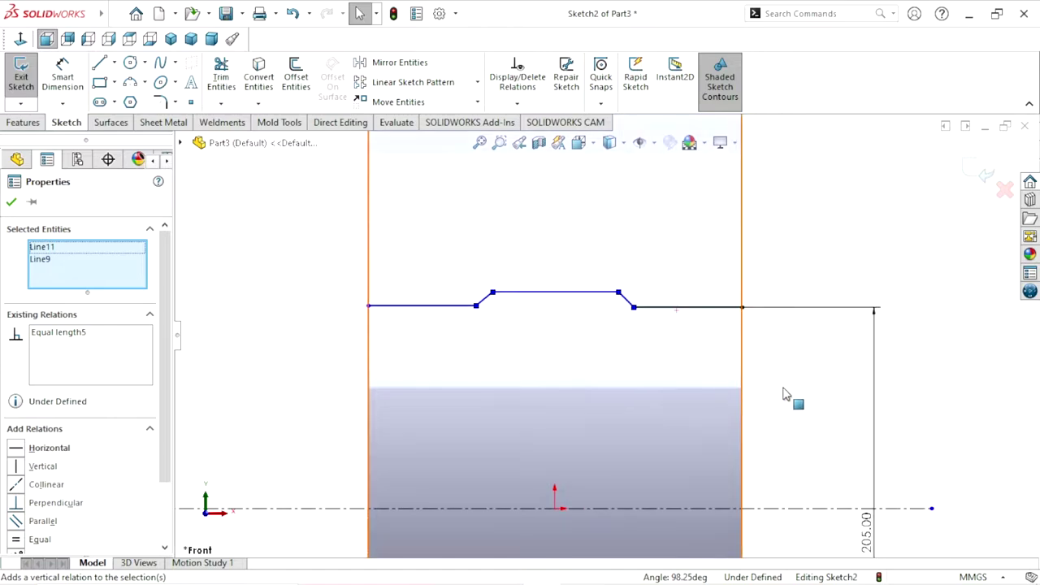
scroll(776, 396, up, 1)
scroll(735, 370, down, 3)
Dimension the right flat segment to 35 mm.
click(63, 73)
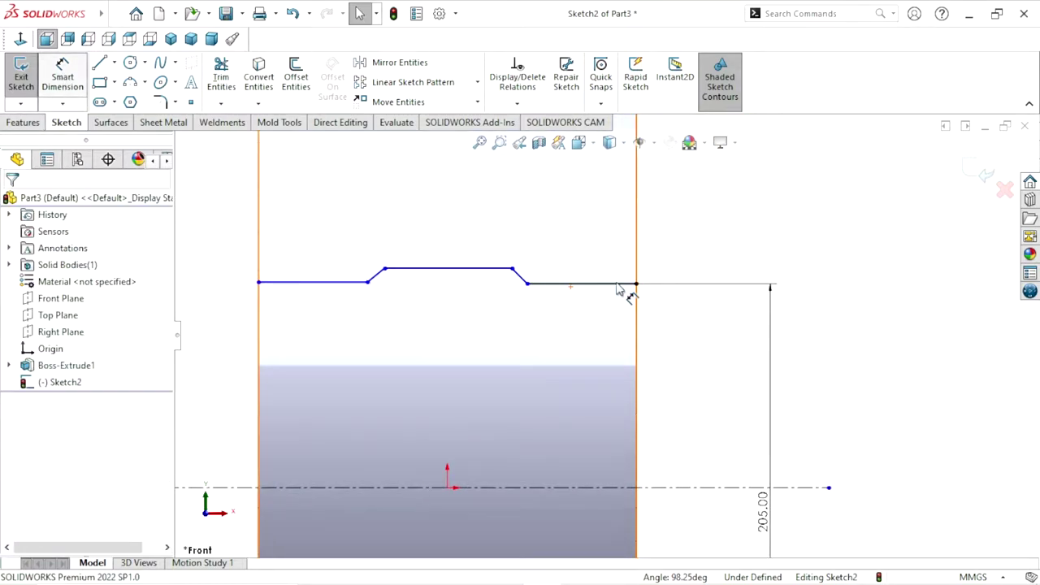
click(596, 284)
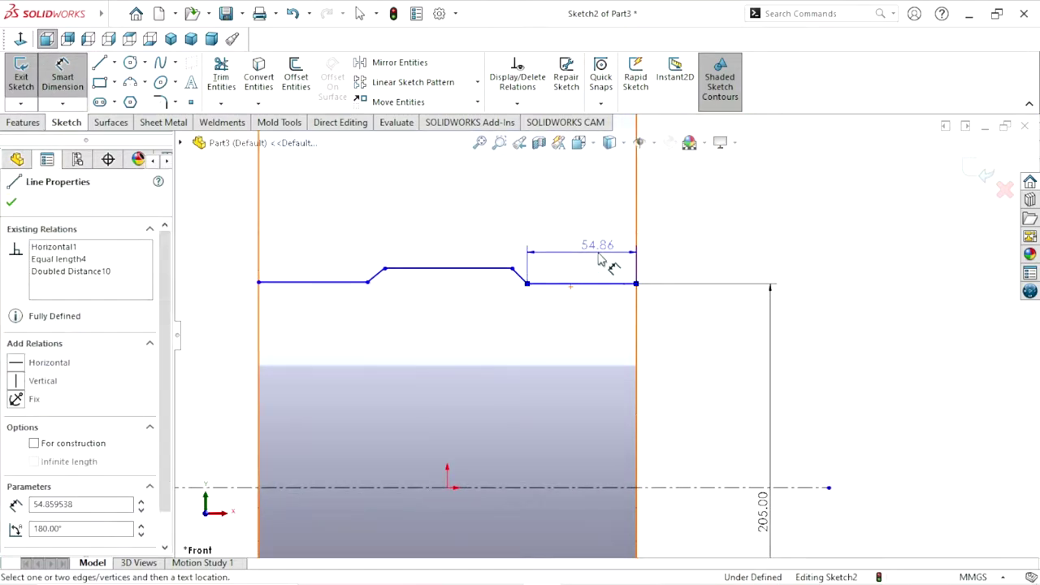
click(668, 262)
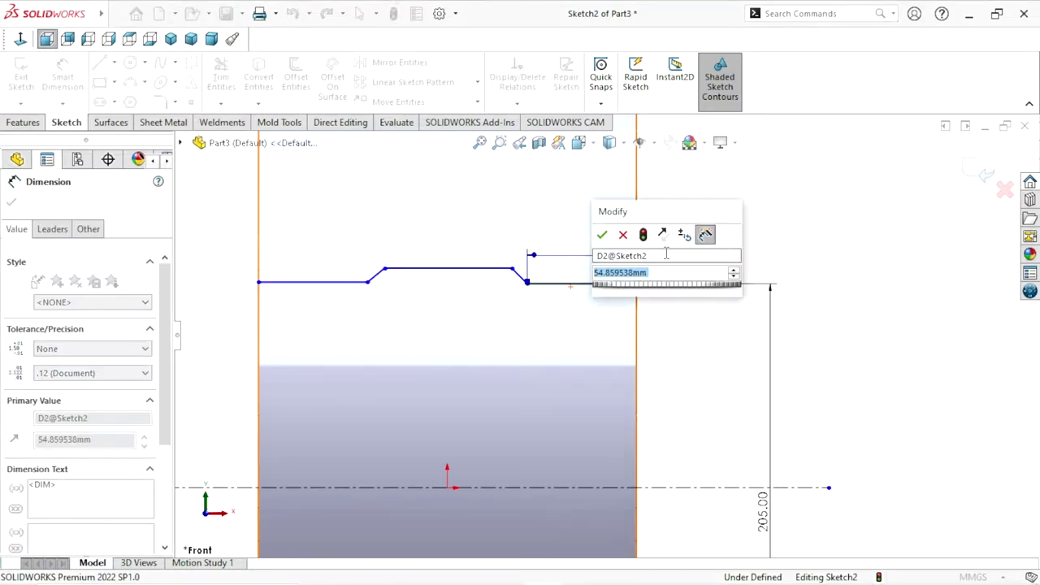
text(35)
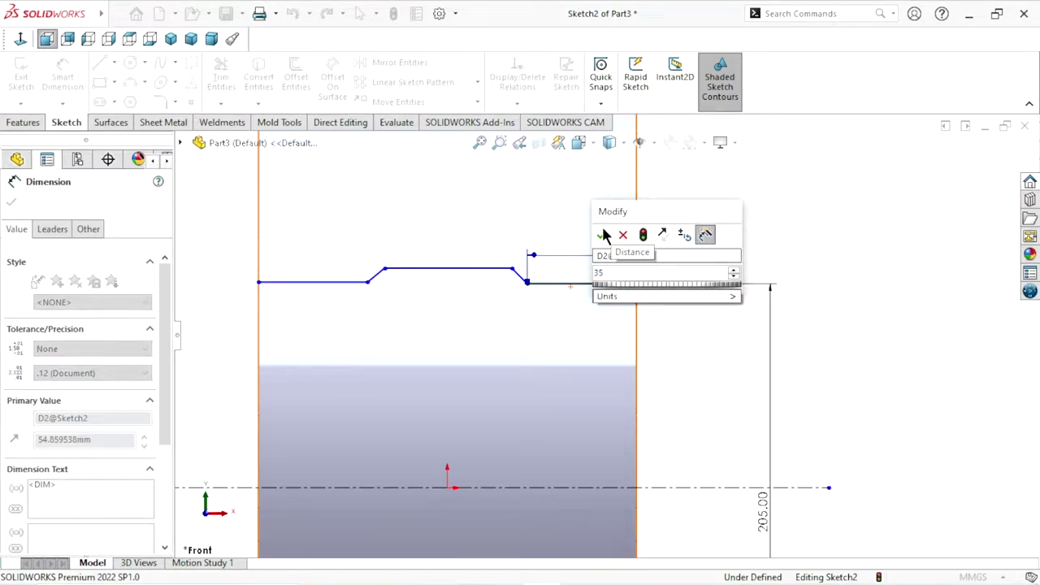
click(602, 238)
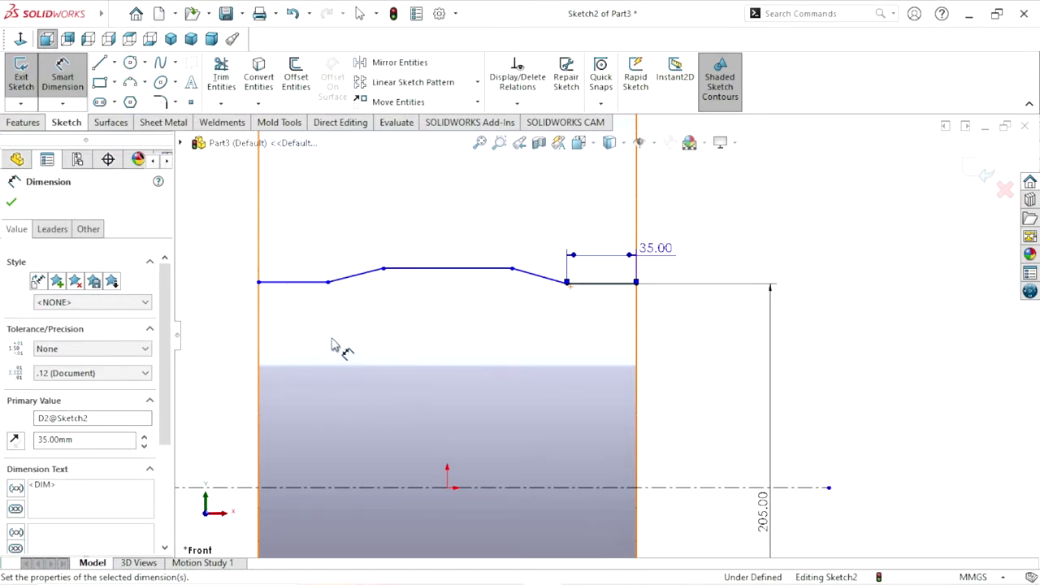
scroll(317, 337, down, 1)
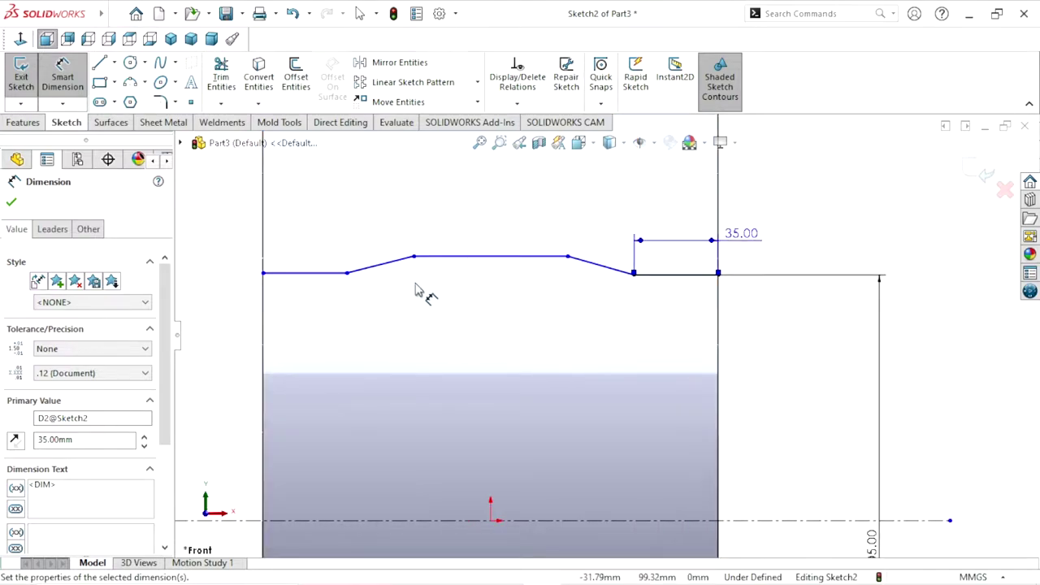
Set the raised top segment to 98 mm and lower the left line level again.
click(469, 258)
click(488, 207)
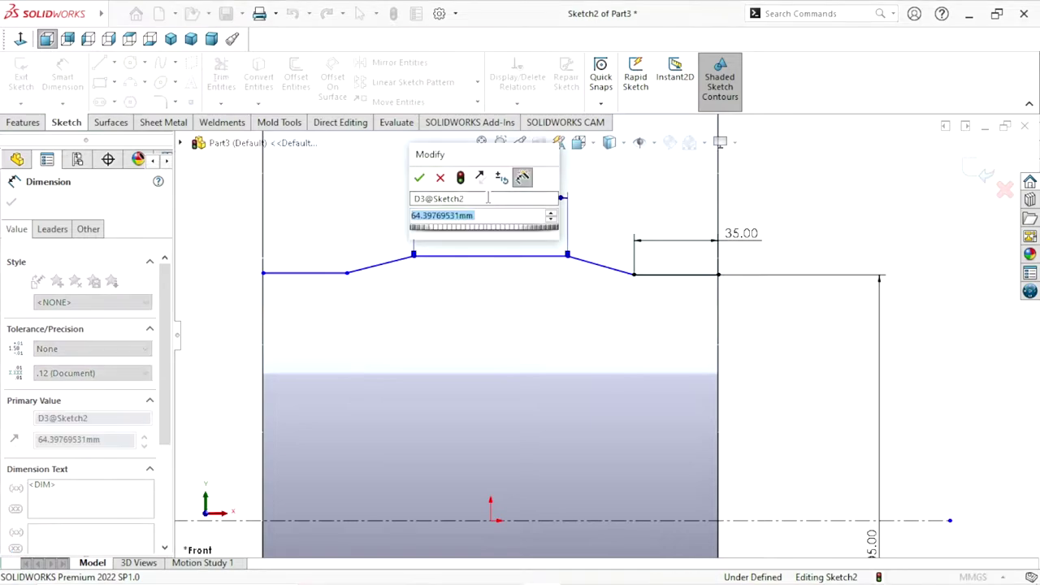
text(98)
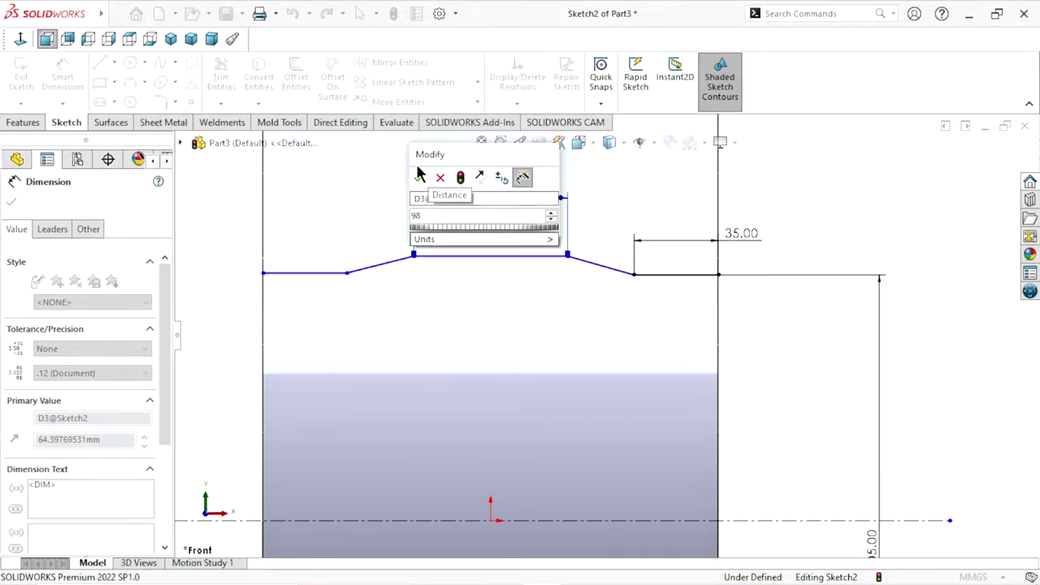
click(419, 177)
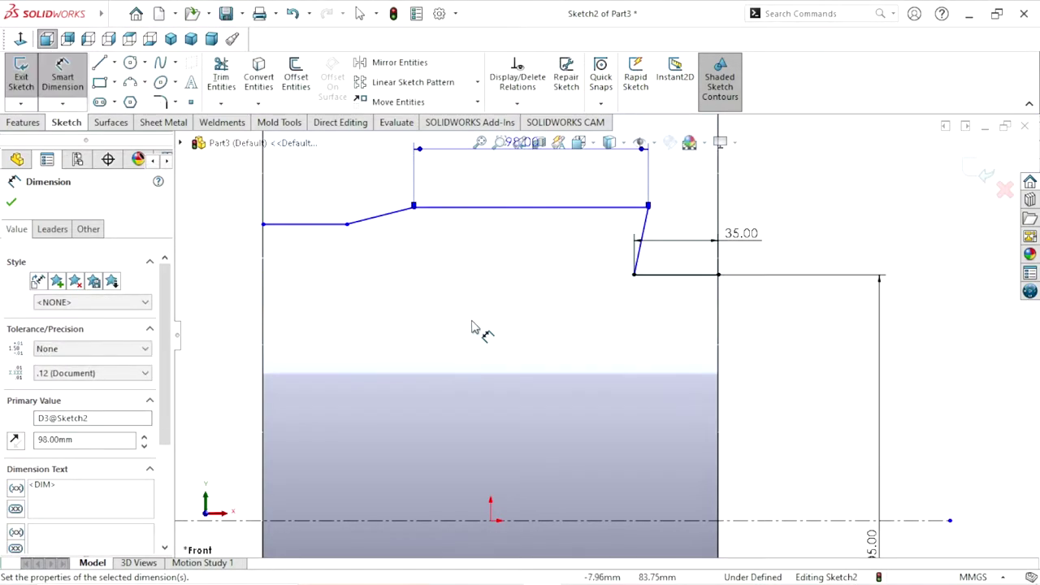
click(13, 204)
mouse_move(416, 269)
mouse_down()
mouse_move(408, 319)
mouse_move(411, 307)
mouse_up()
Draw a construction centerline between the trapezoid's two lower corners.
click(261, 342)
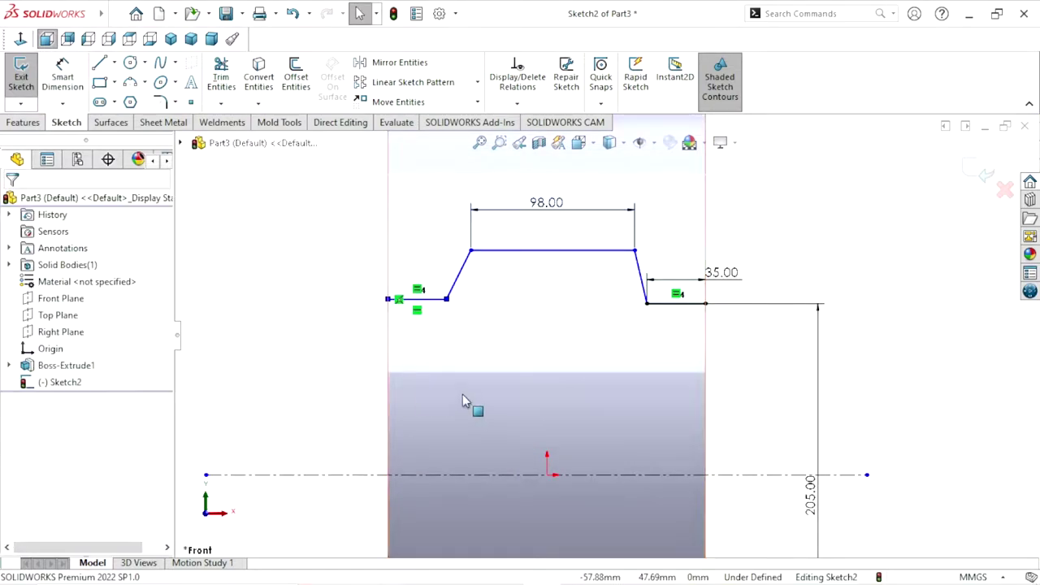
scroll(488, 395, up, 2)
scroll(514, 397, down, 2)
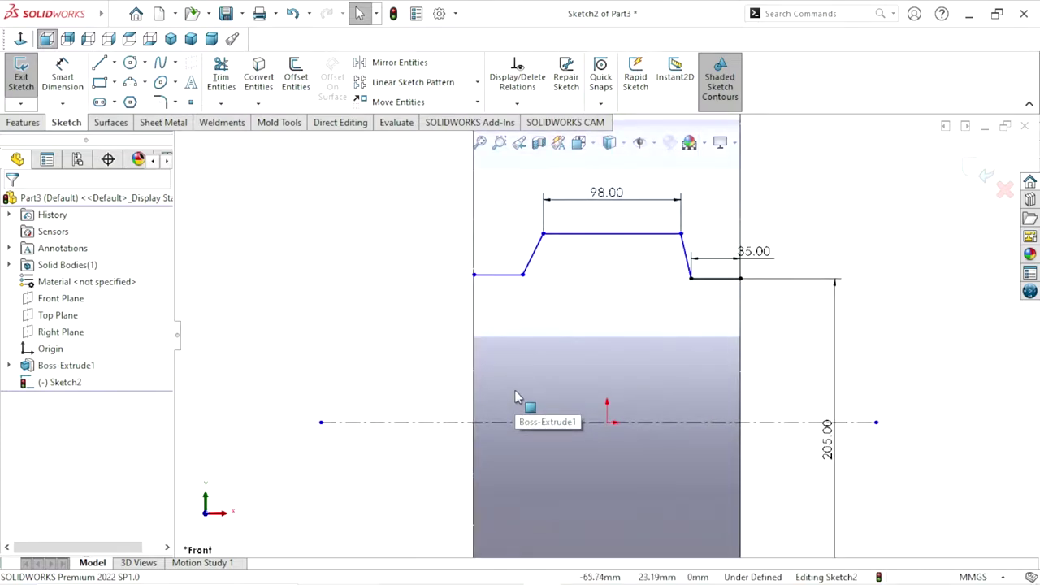
click(63, 80)
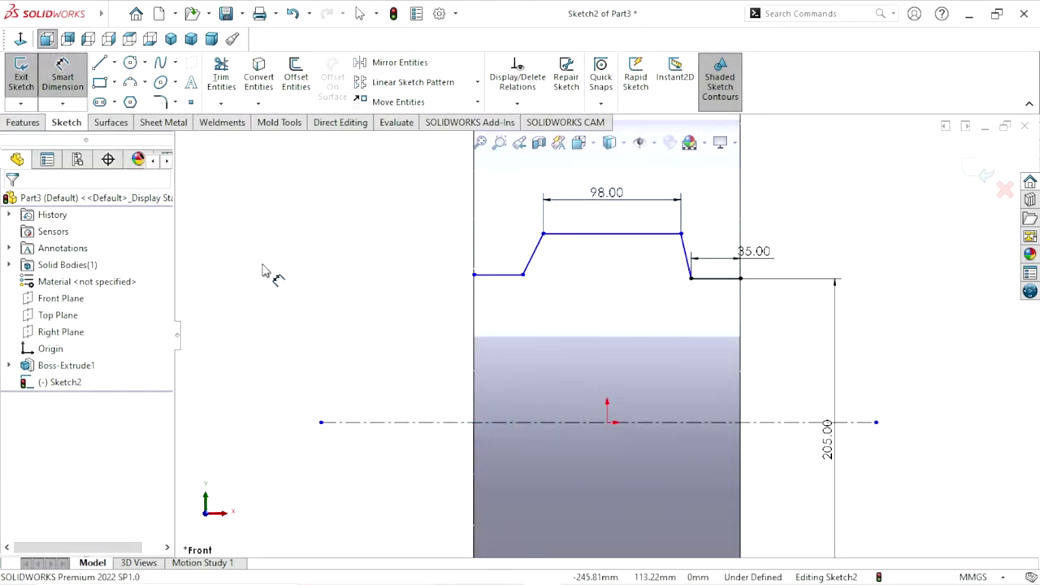
click(115, 63)
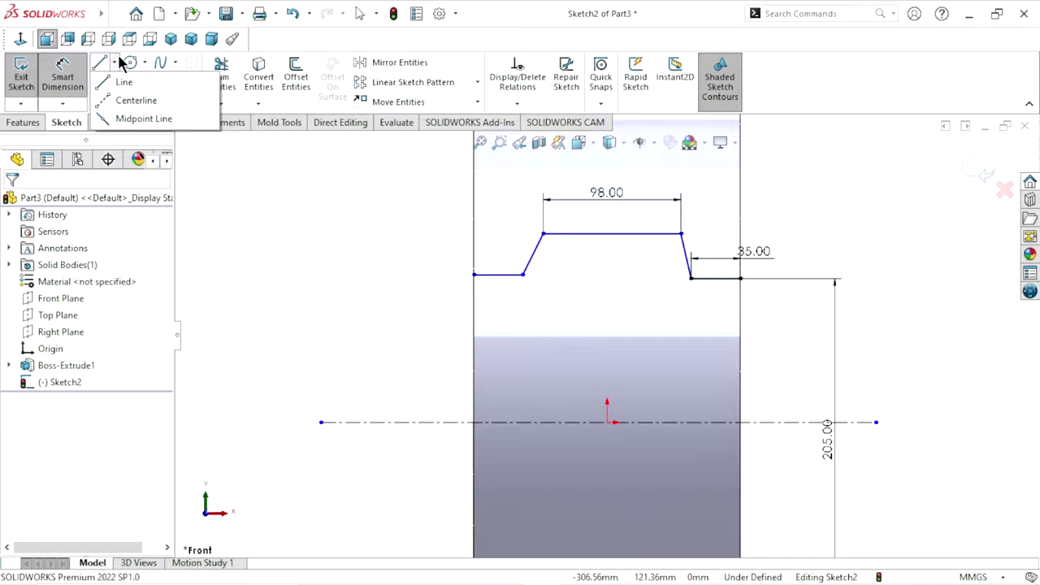
click(111, 100)
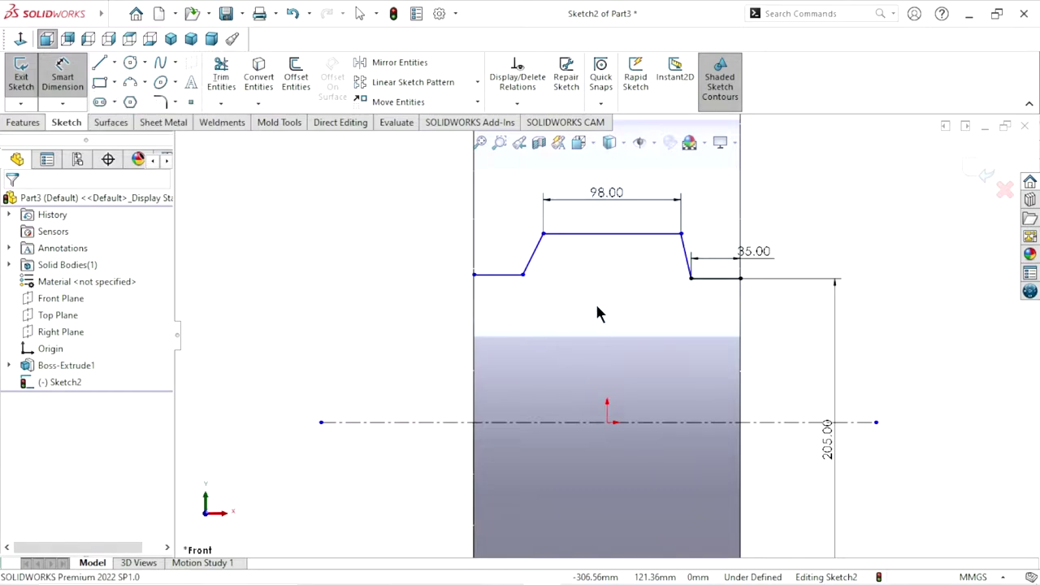
click(690, 279)
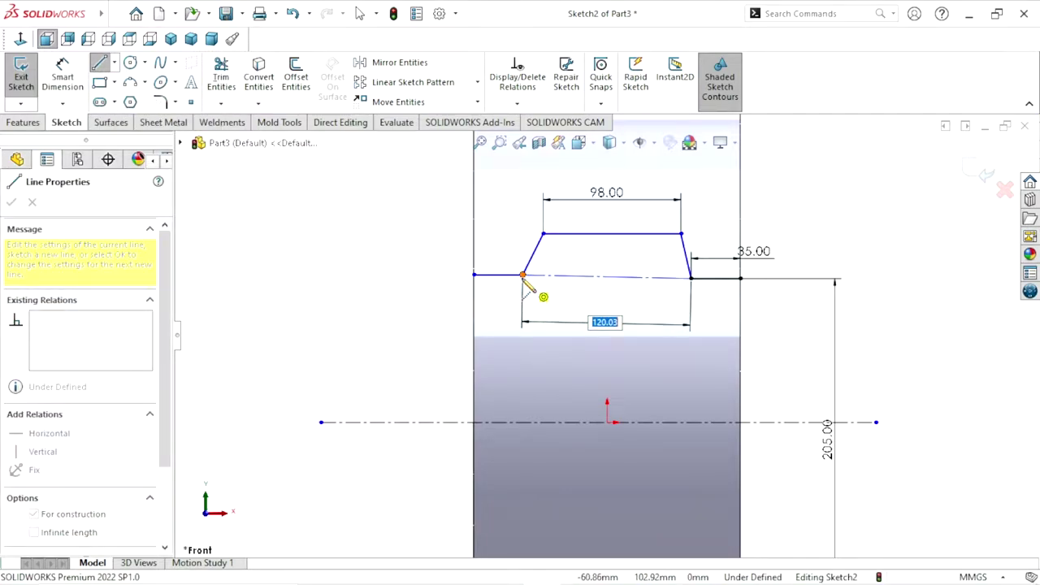
click(522, 276)
right_click(325, 299)
click(360, 312)
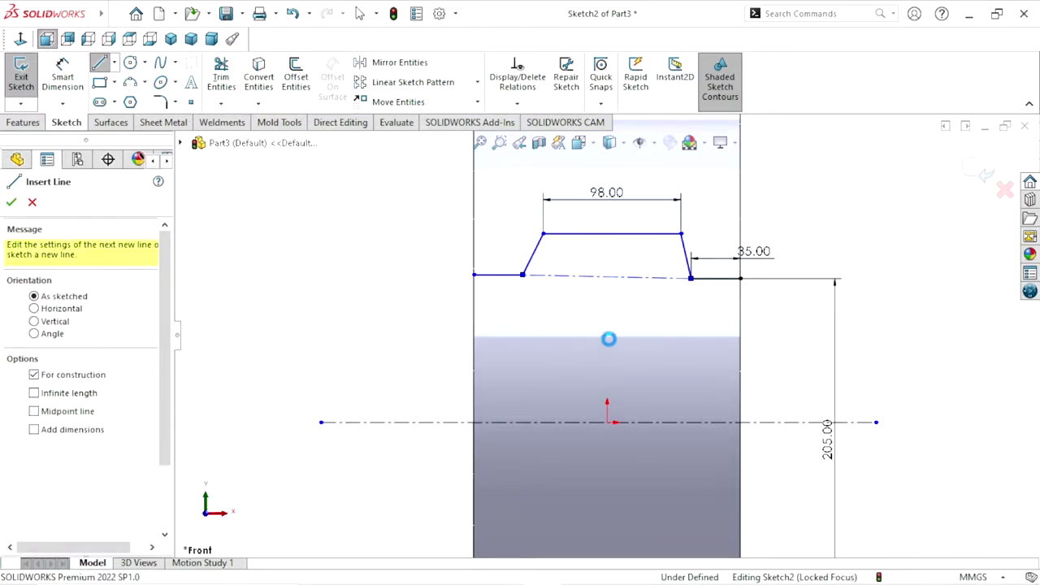
Make the new 120 mm centerline horizontal.
click(584, 281)
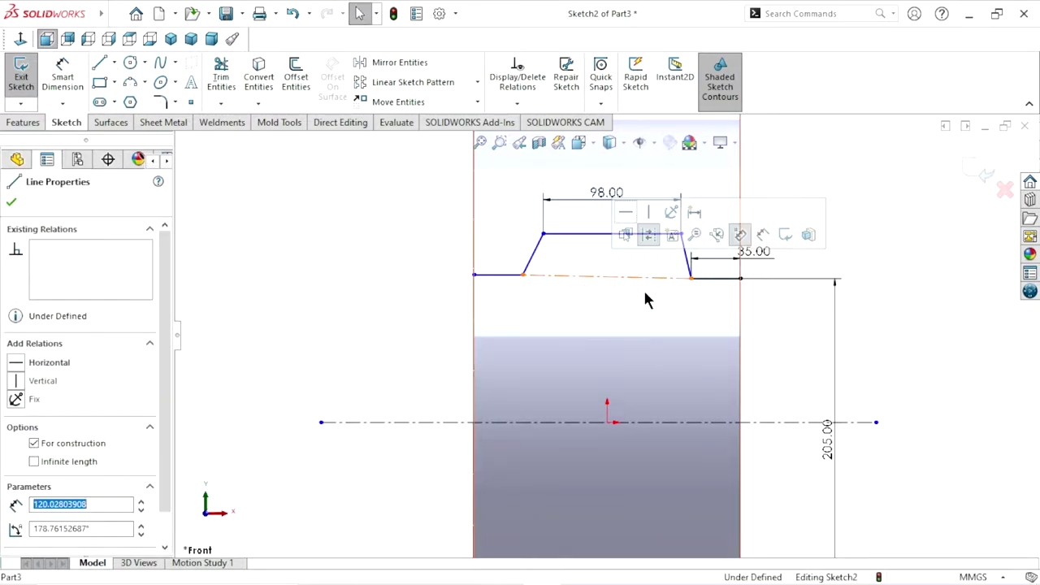
click(624, 214)
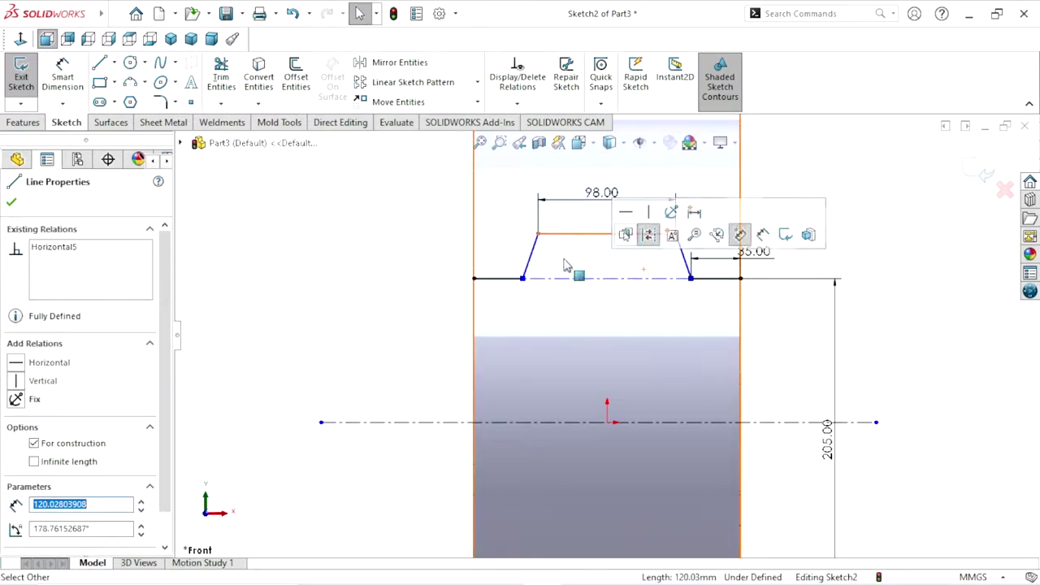
click(391, 376)
scroll(638, 408, up, 2)
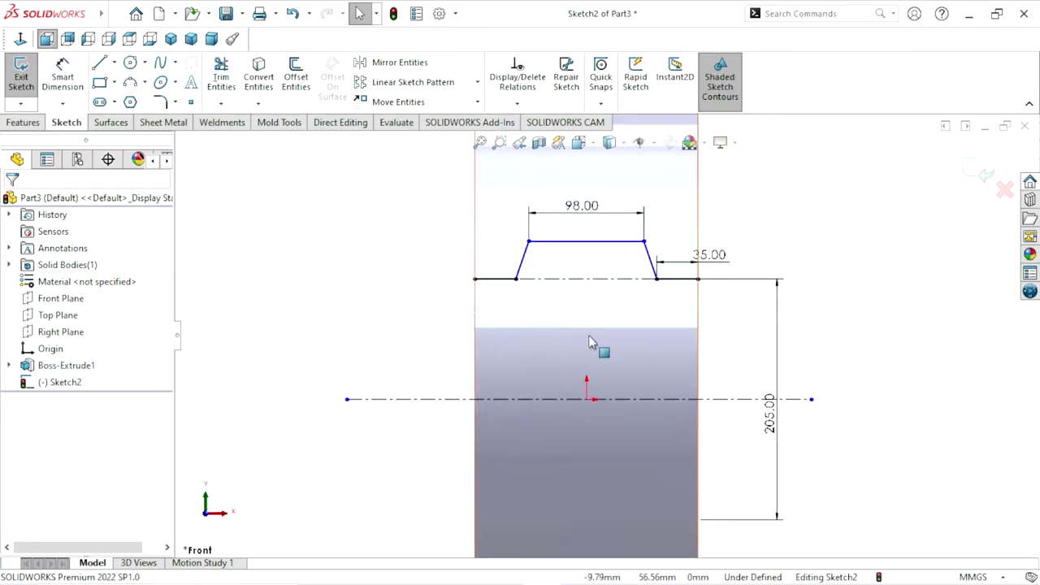
Dimension the profile's top edge to the axis centerline as a 220 mm diameter.
key(d)
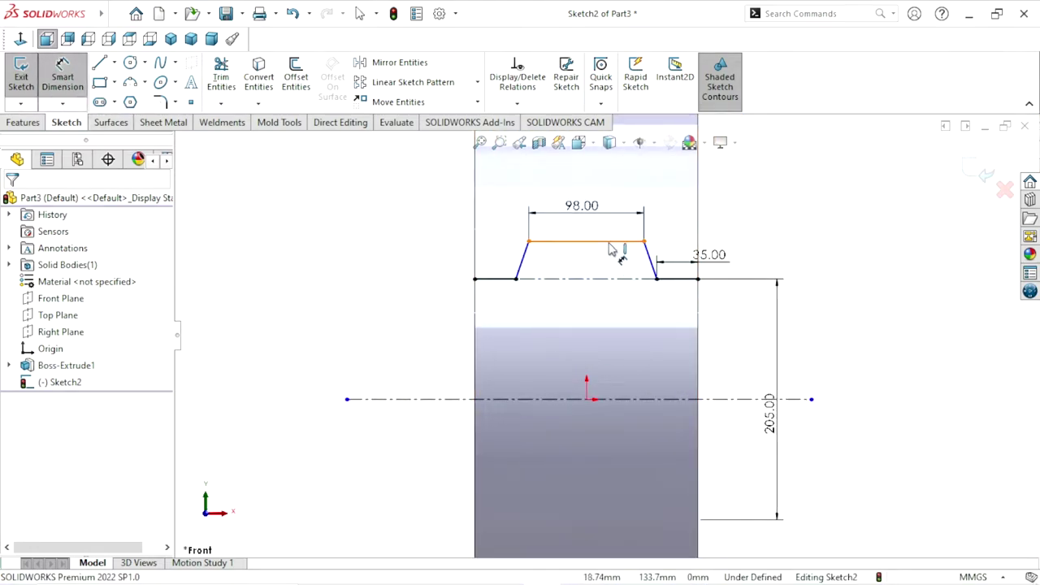
click(611, 249)
click(601, 399)
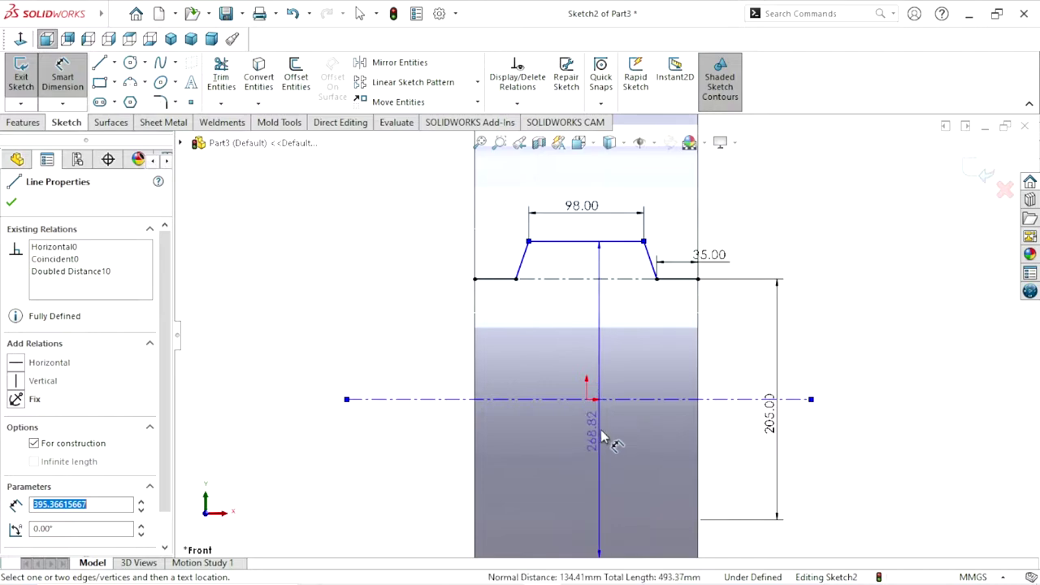
click(601, 431)
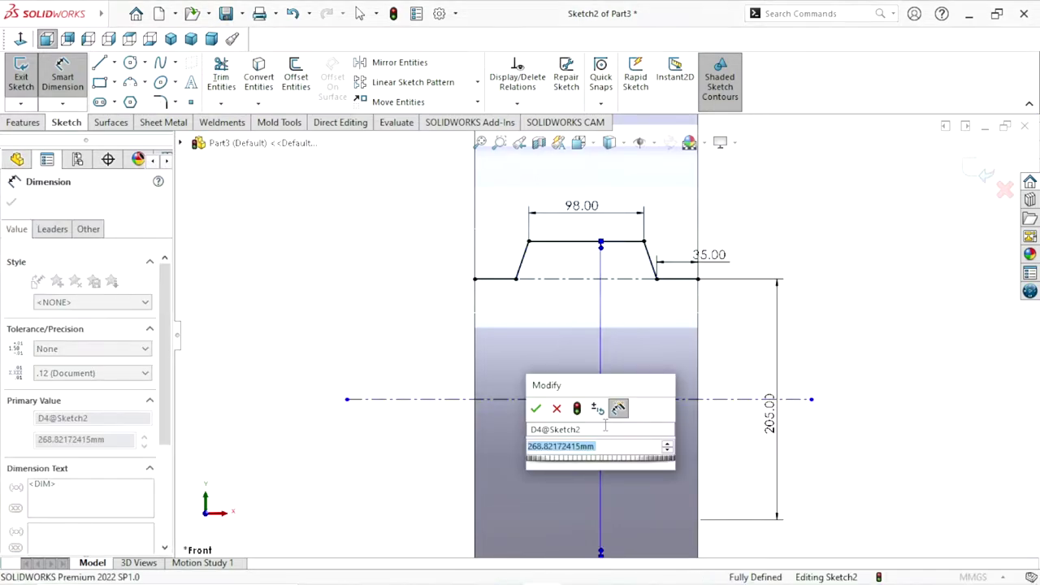
text(220)
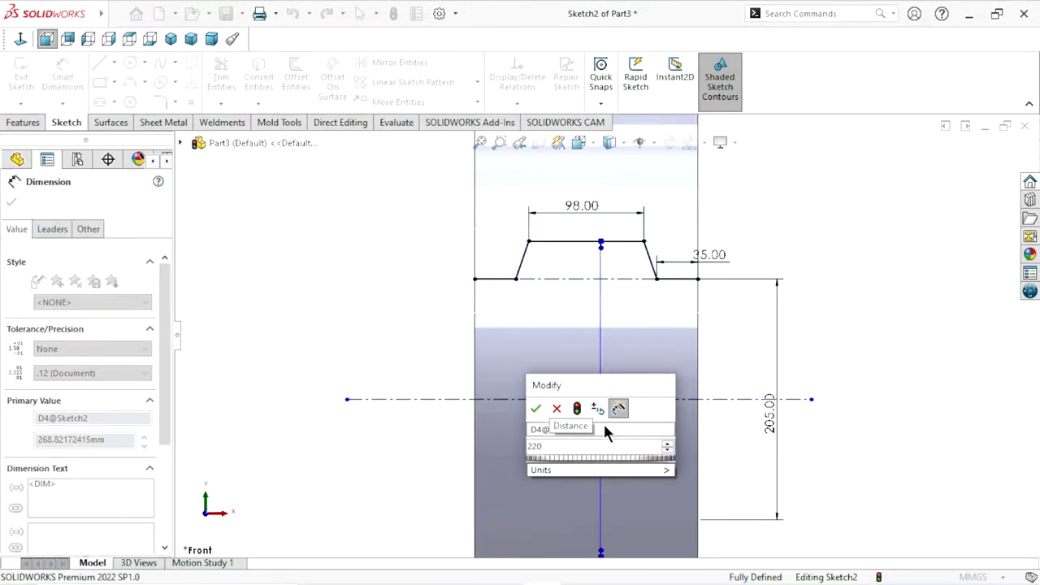
click(535, 408)
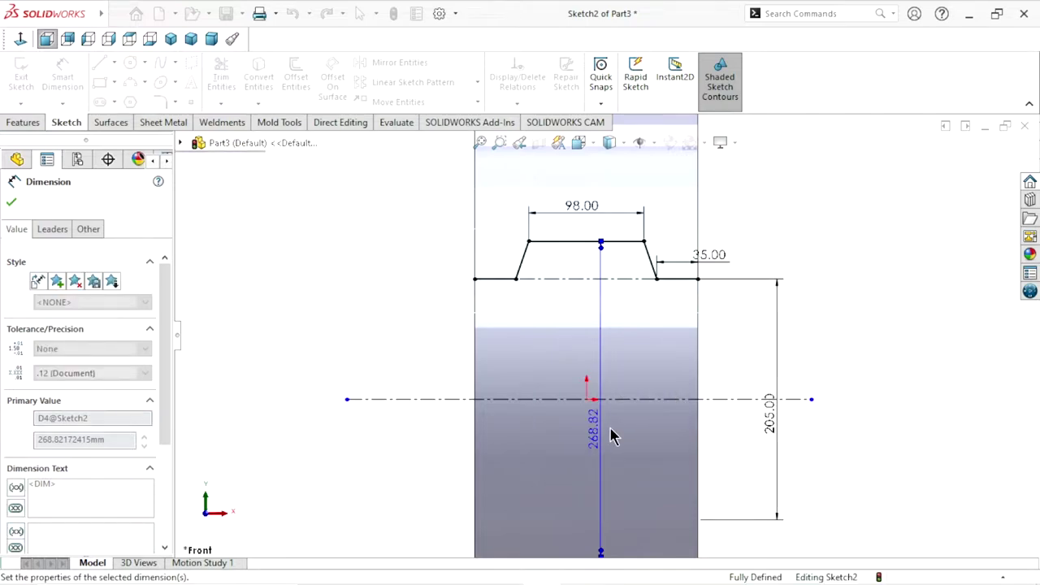
scroll(642, 349, down, 2)
scroll(601, 325, down, 1)
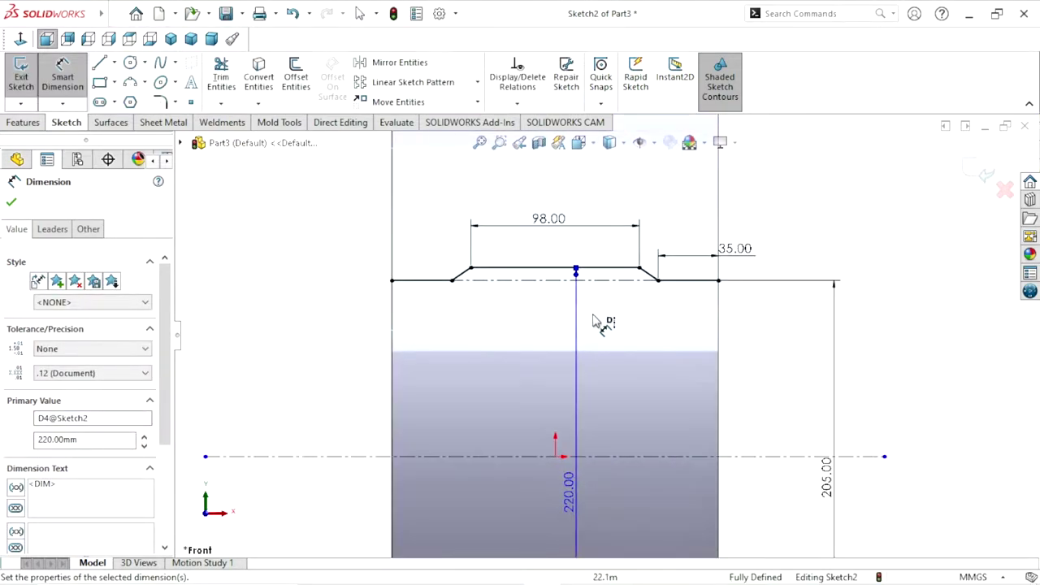
scroll(605, 383, down, 1)
scroll(601, 375, up, 1)
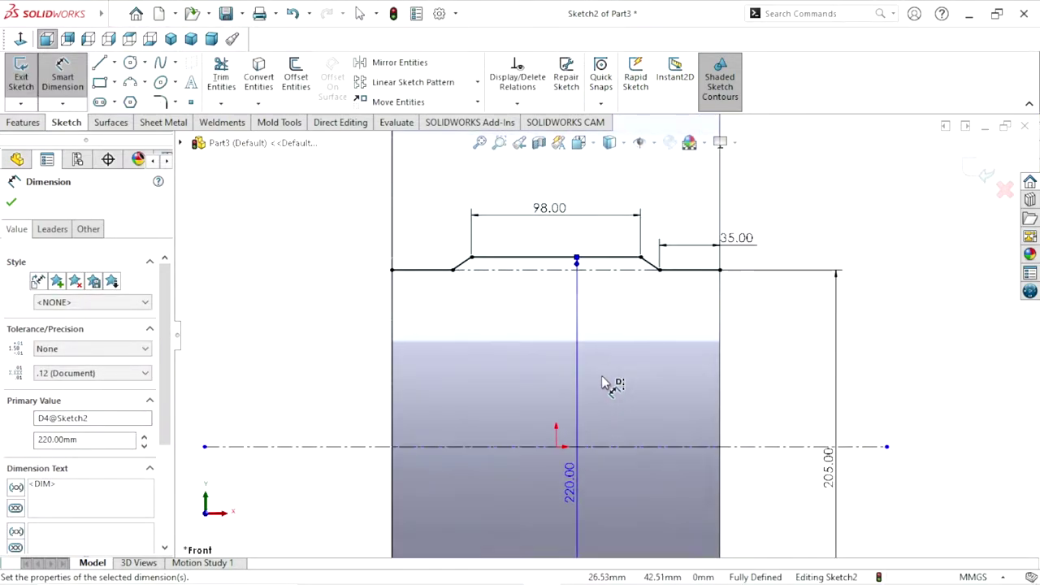
click(12, 202)
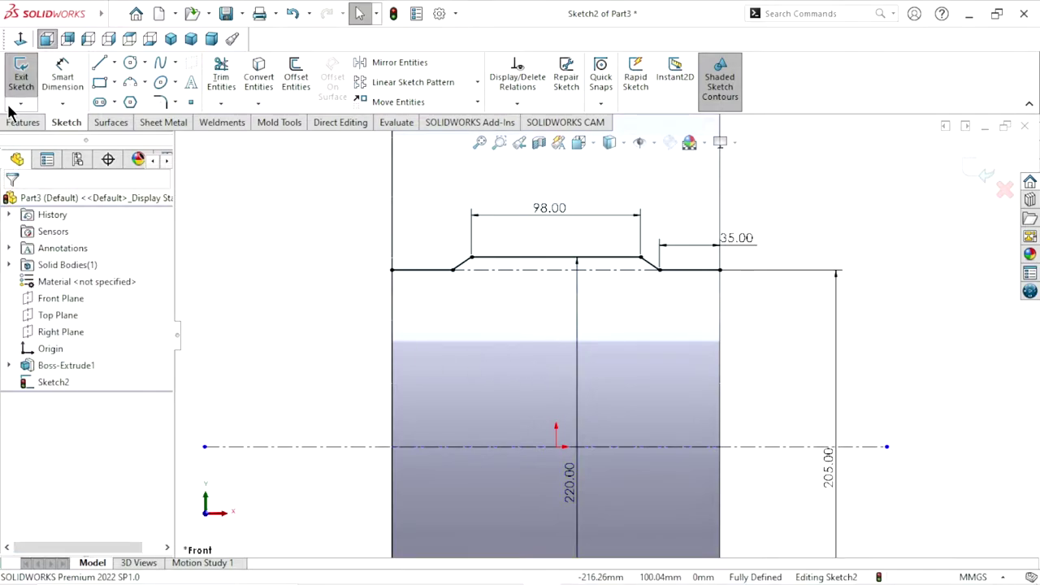
click(430, 271)
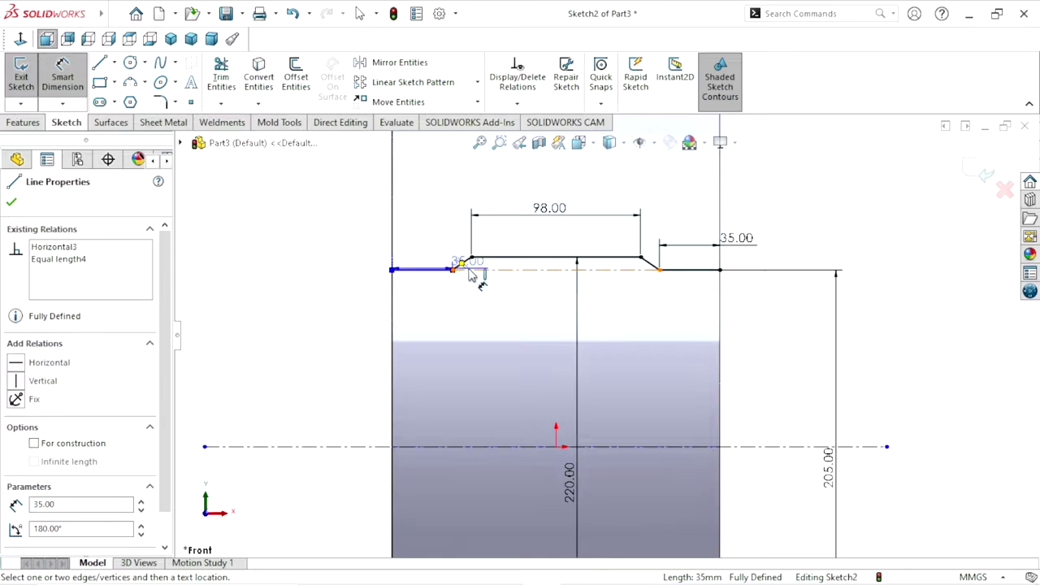
scroll(471, 276, down, 5)
click(479, 281)
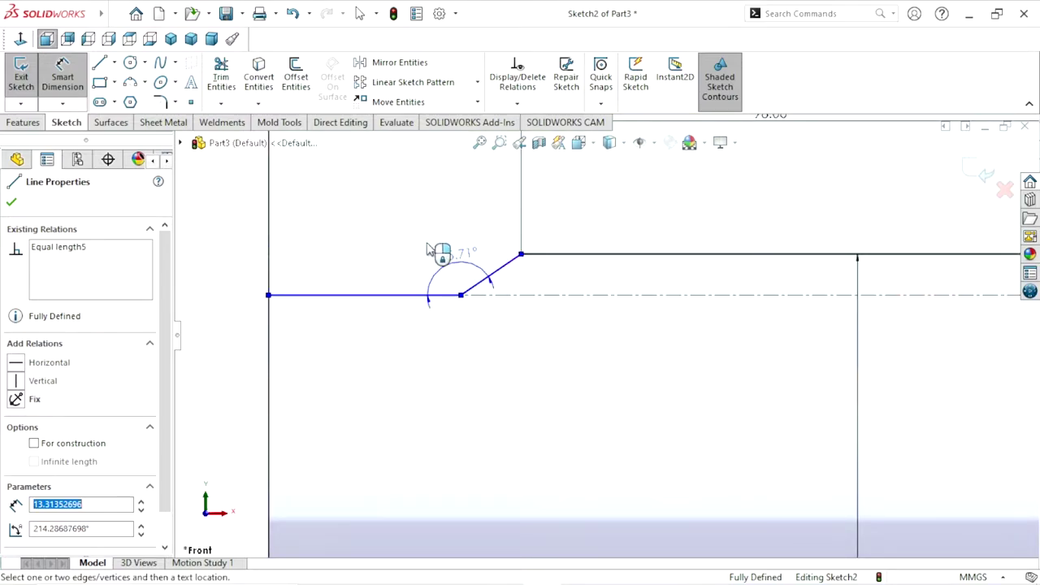
click(424, 246)
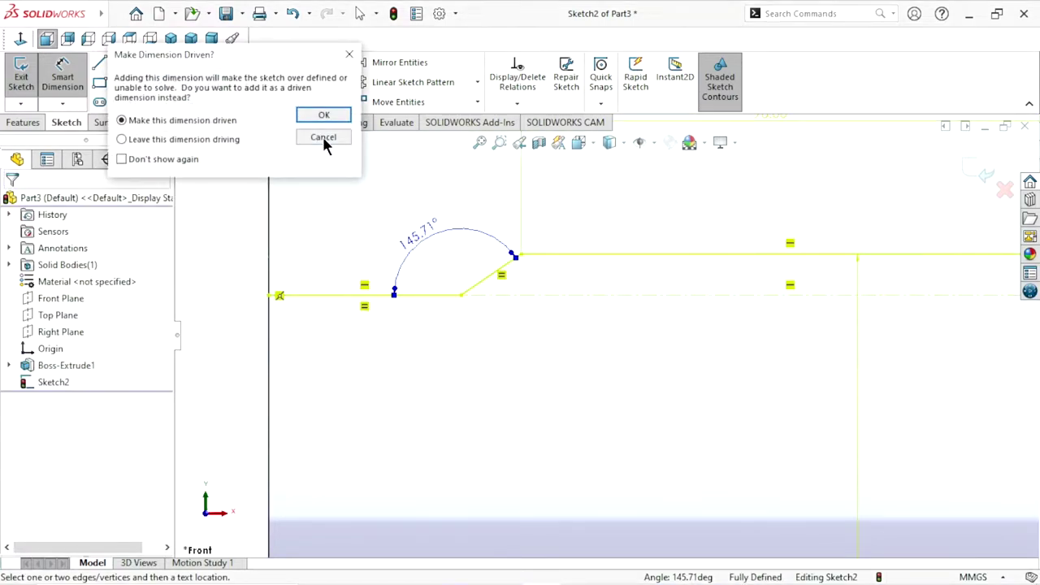
click(323, 115)
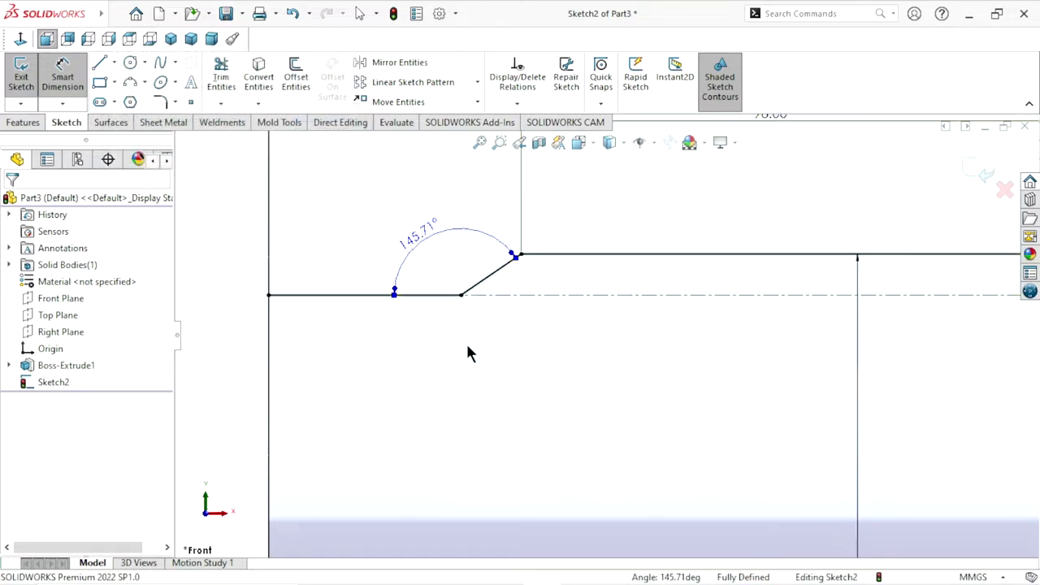
scroll(545, 384, up, 4)
scroll(680, 360, down, 2)
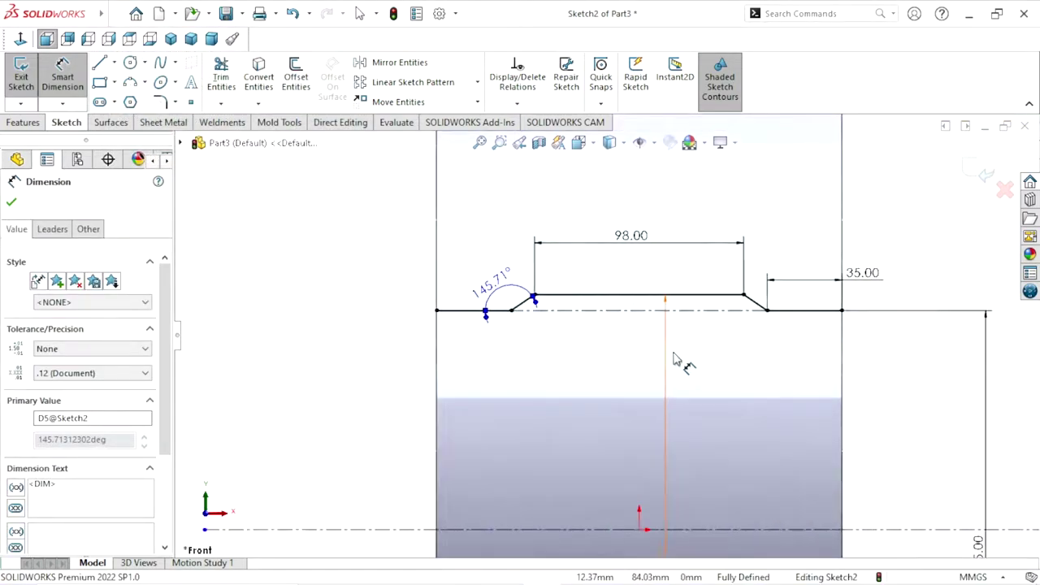
scroll(535, 335, down, 1)
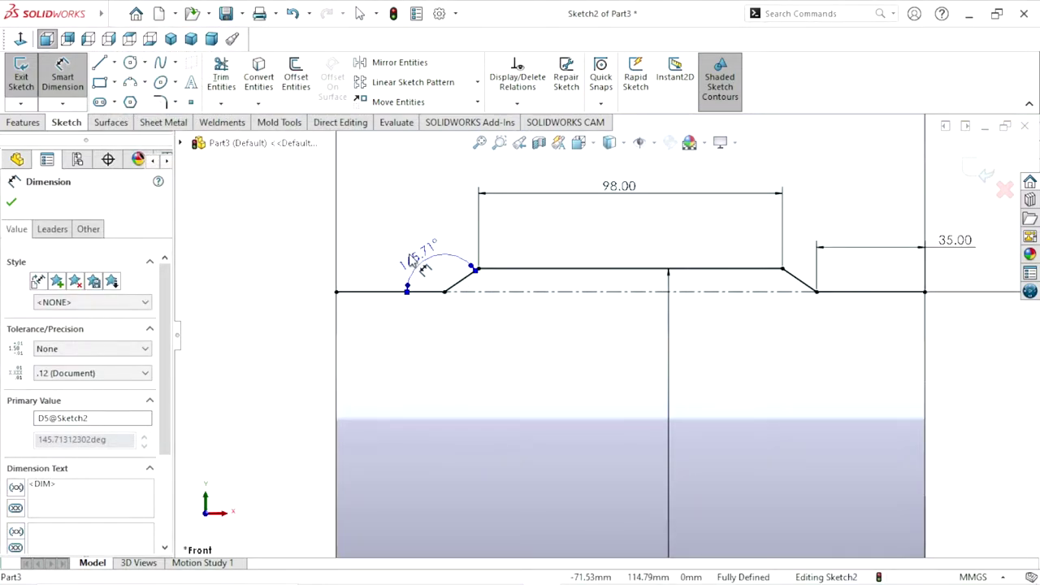
key(Delete)
scroll(619, 311, up, 2)
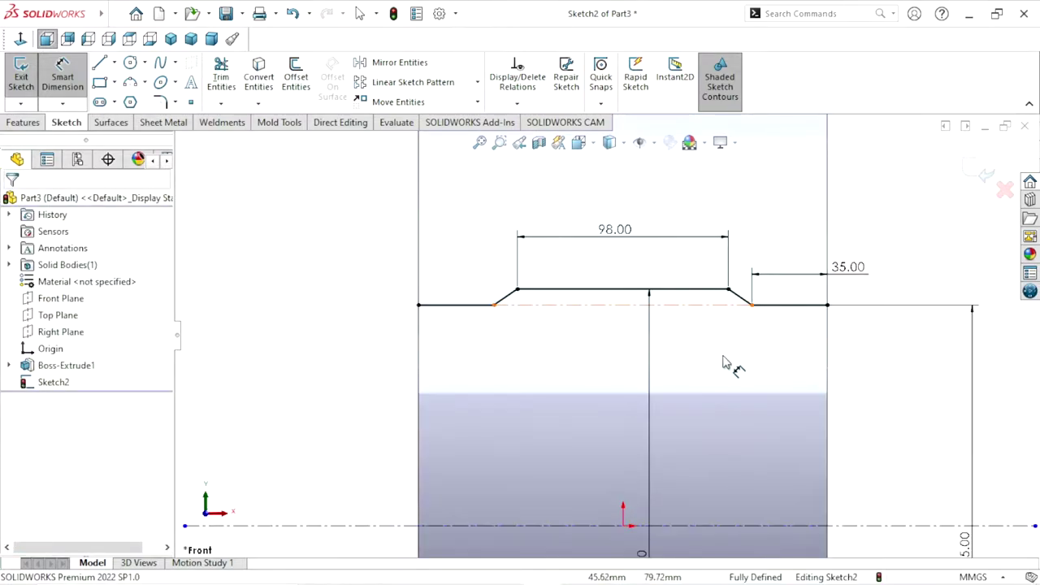
scroll(742, 349, down, 1)
scroll(780, 329, down, 2)
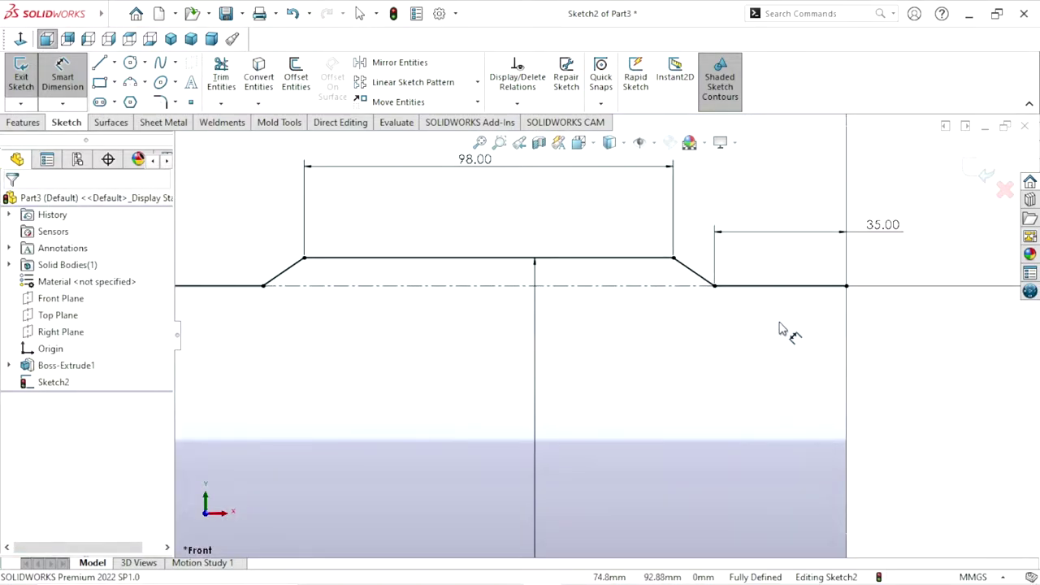
scroll(602, 336, up, 1)
click(258, 294)
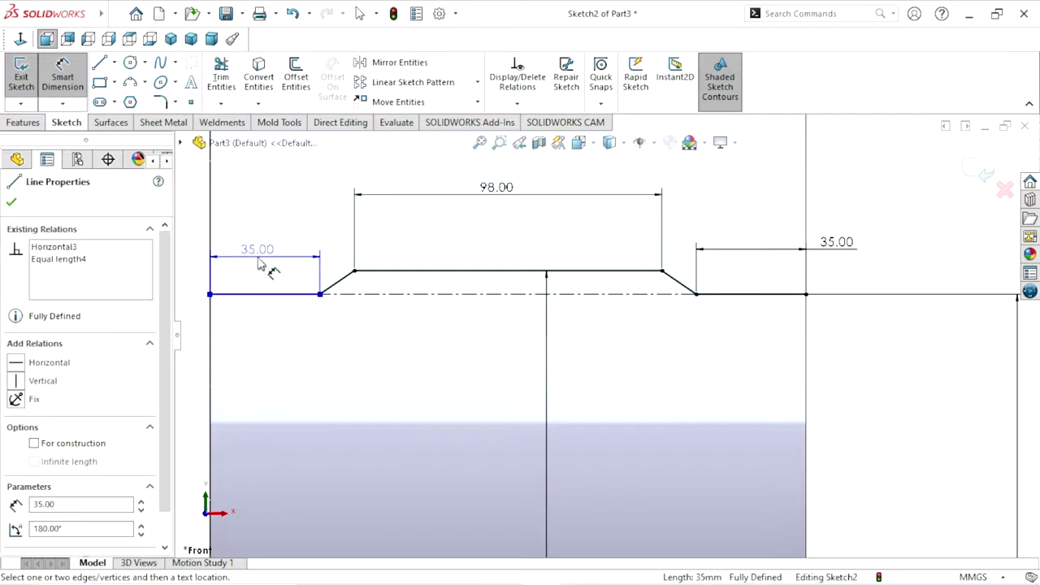
key(Escape)
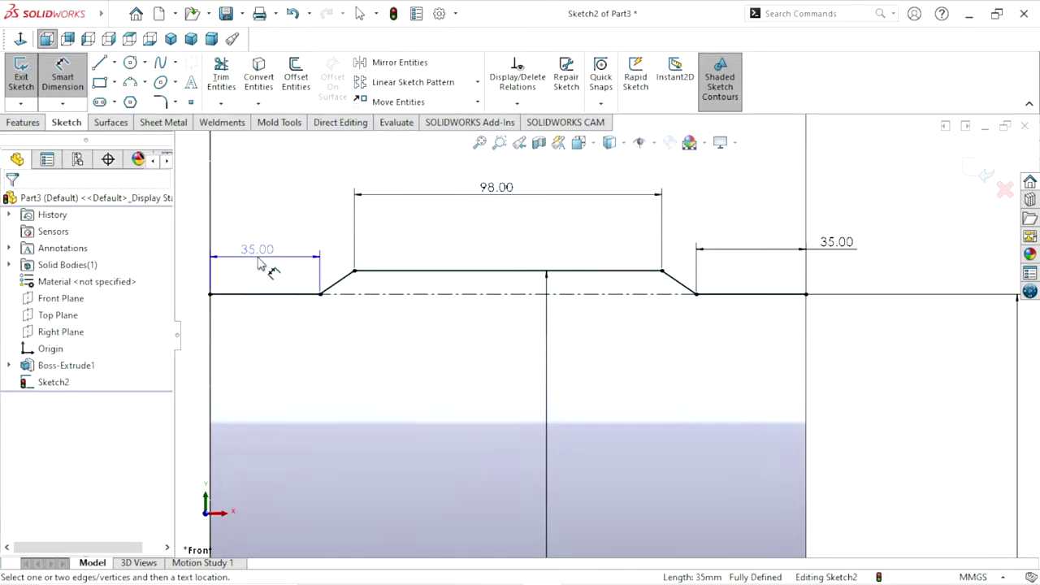
scroll(479, 370, up, 4)
scroll(601, 406, down, 5)
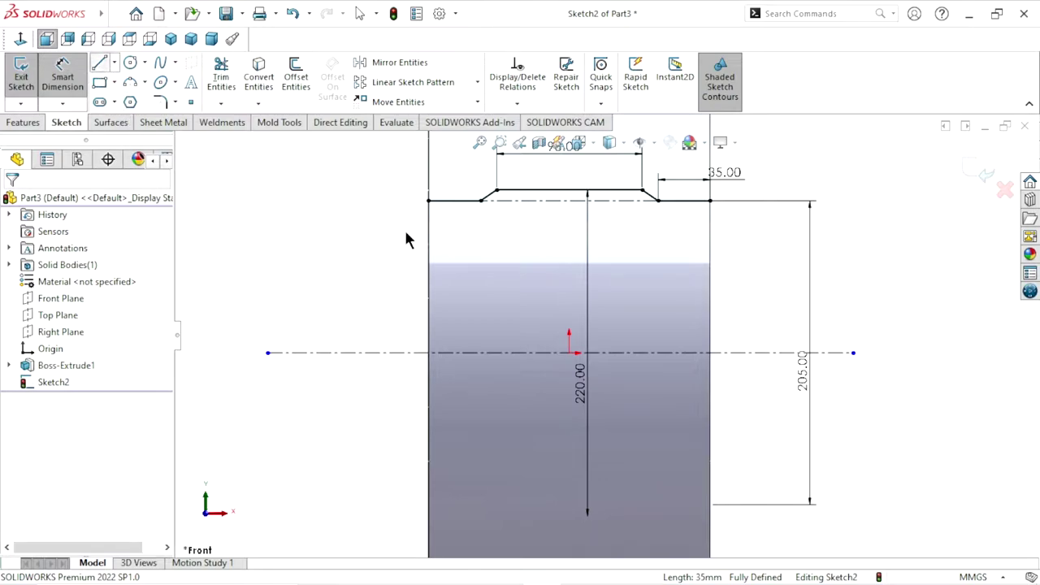
Draw a left side line, a horizontal bottom edge and a right side line closing the profile.
key(l)
click(428, 200)
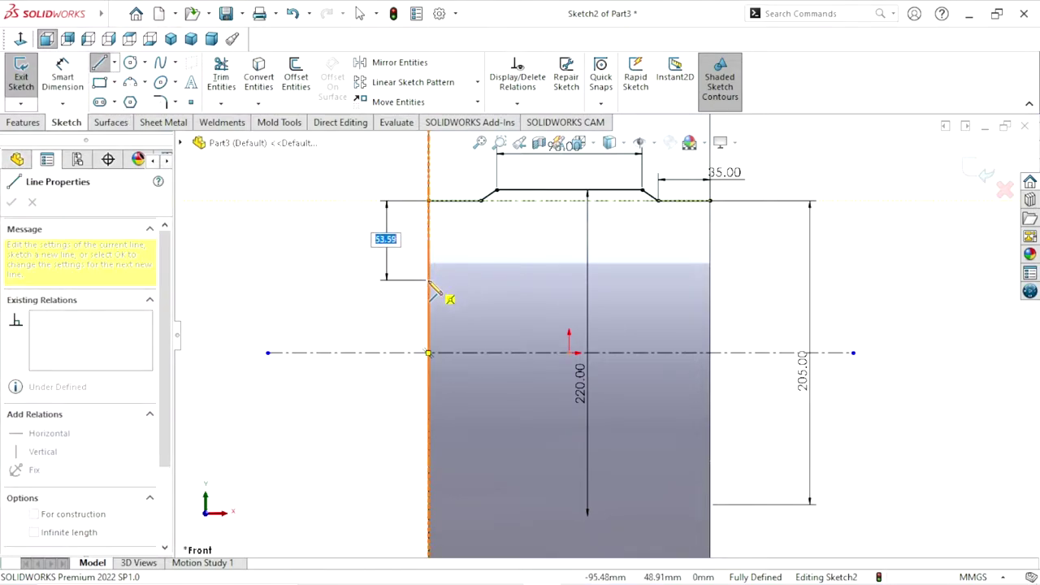
click(429, 281)
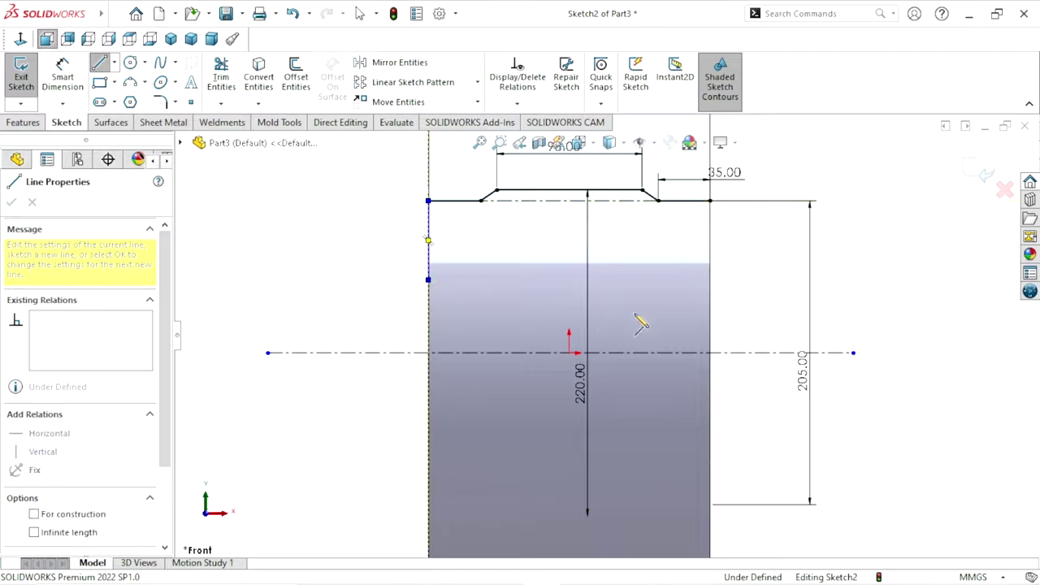
click(710, 280)
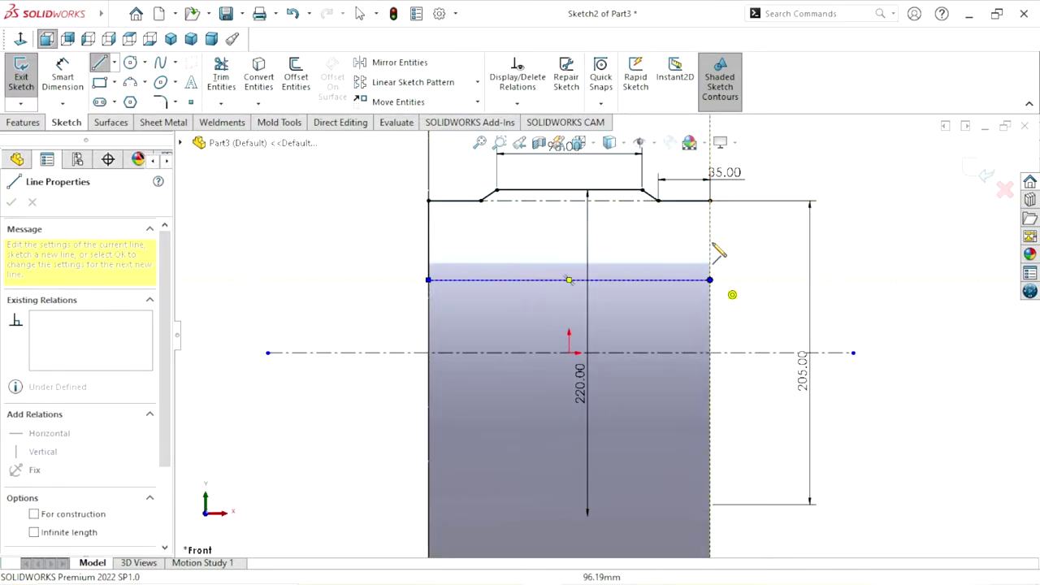
click(710, 200)
right_click(775, 233)
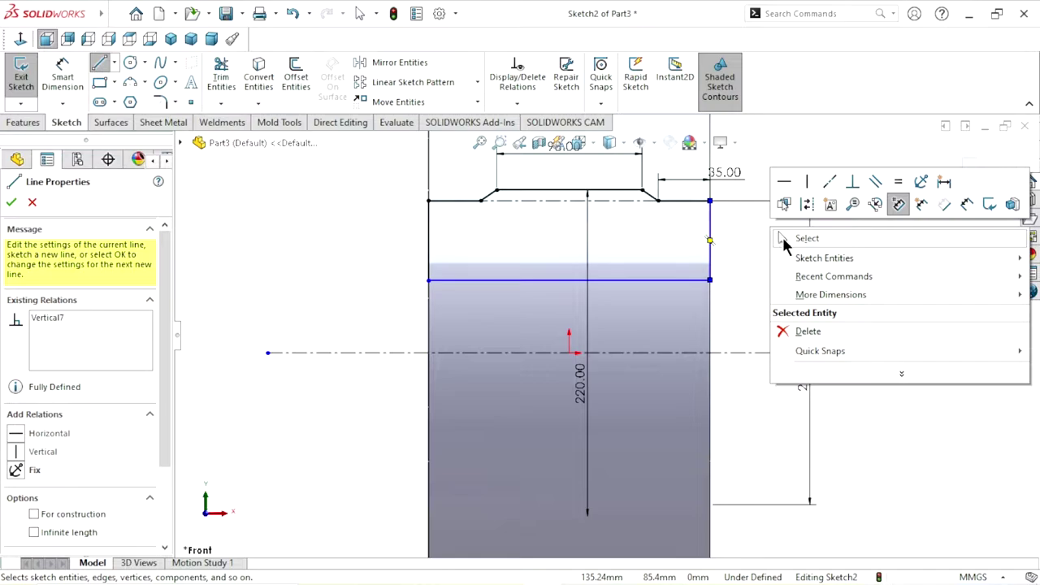
click(783, 240)
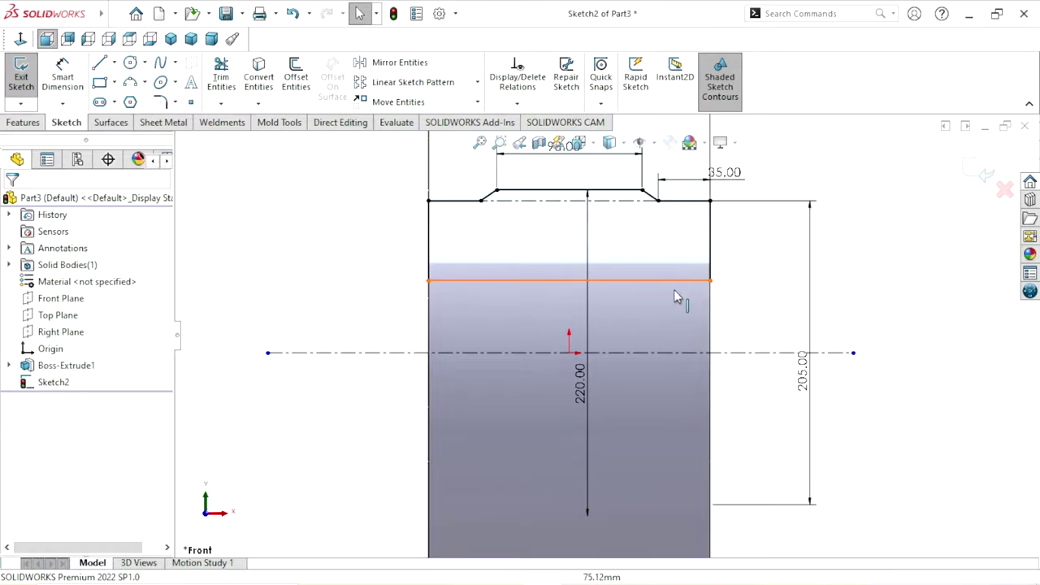
Dimension the lower closing line 85 mm across the centreline.
click(62, 81)
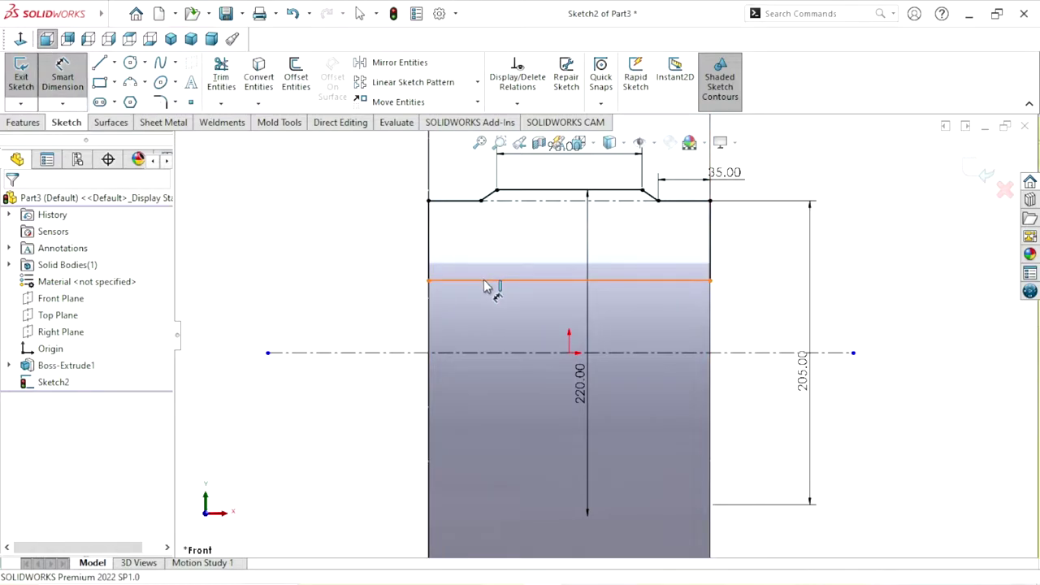
click(490, 353)
click(430, 281)
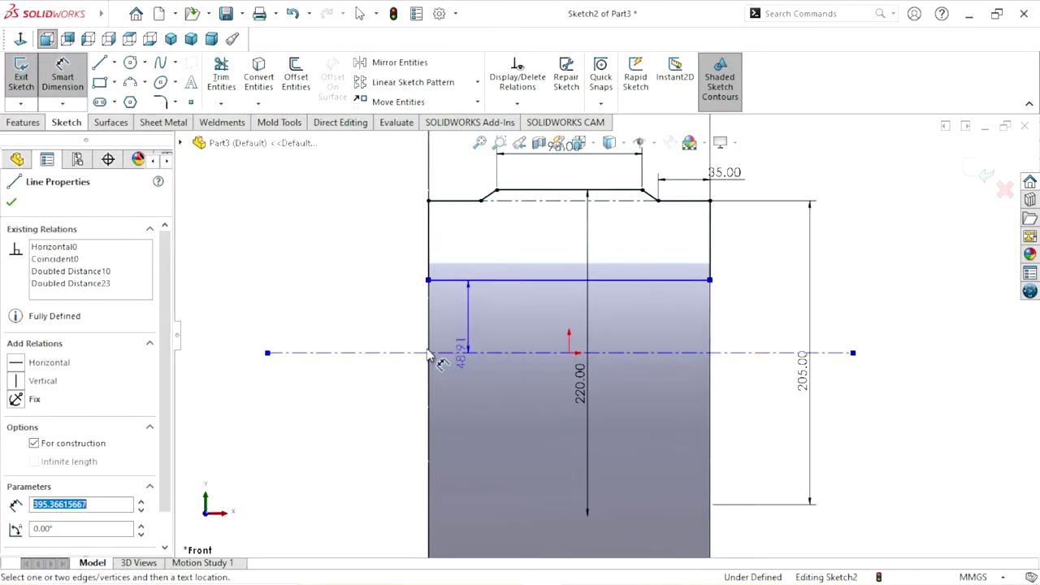
click(390, 376)
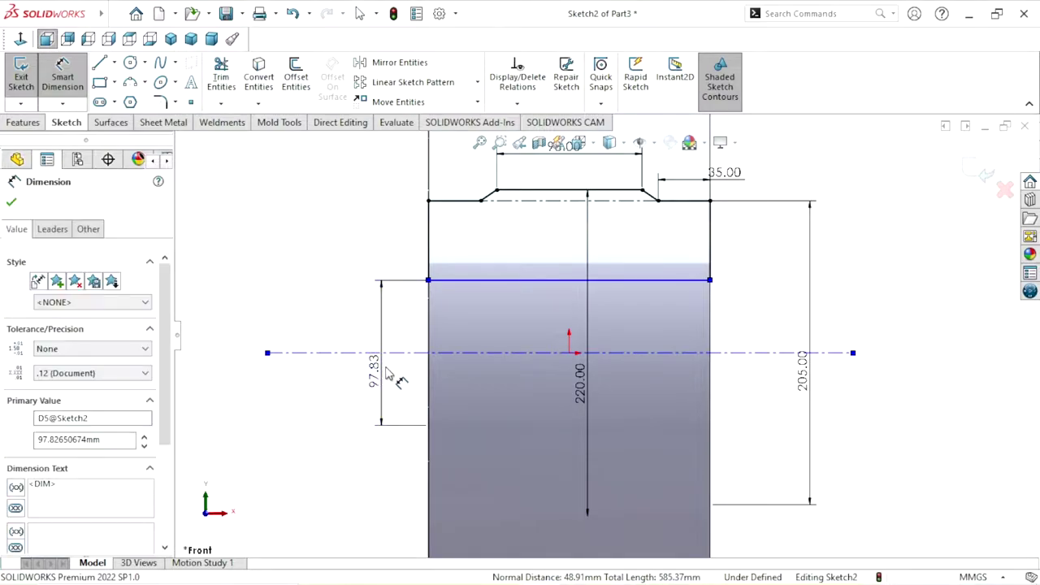
text(85)
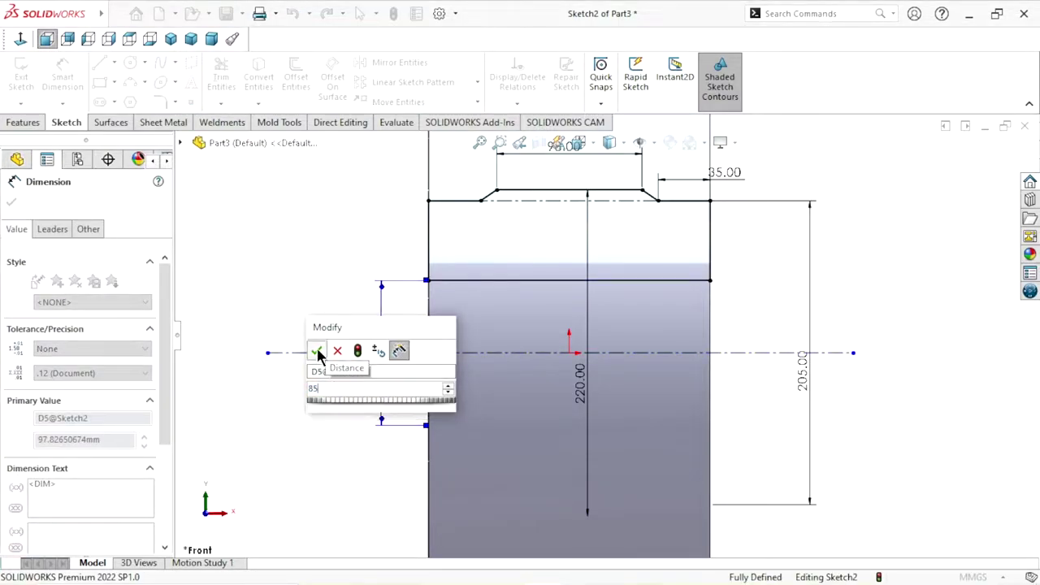
click(317, 350)
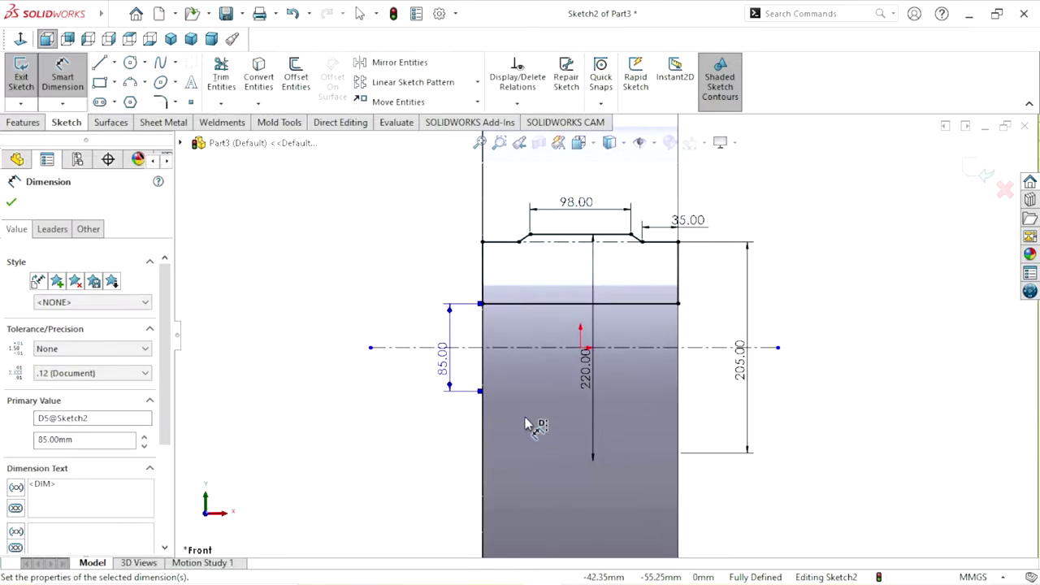
Move the 35 and 205 dimensions clear of the profile lines.
key(z)
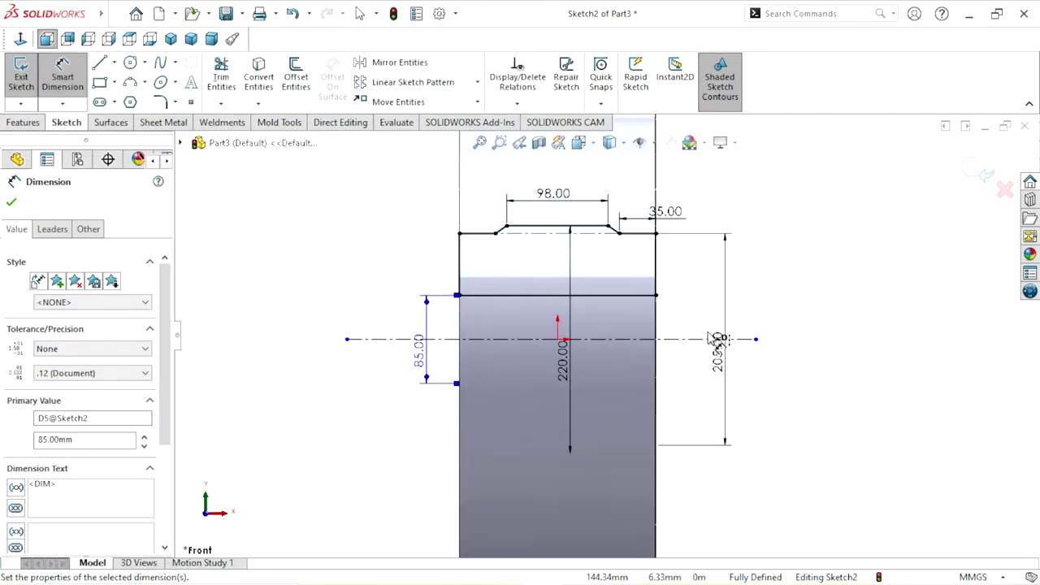
scroll(707, 268, down, 1)
drag(660, 210, 679, 202)
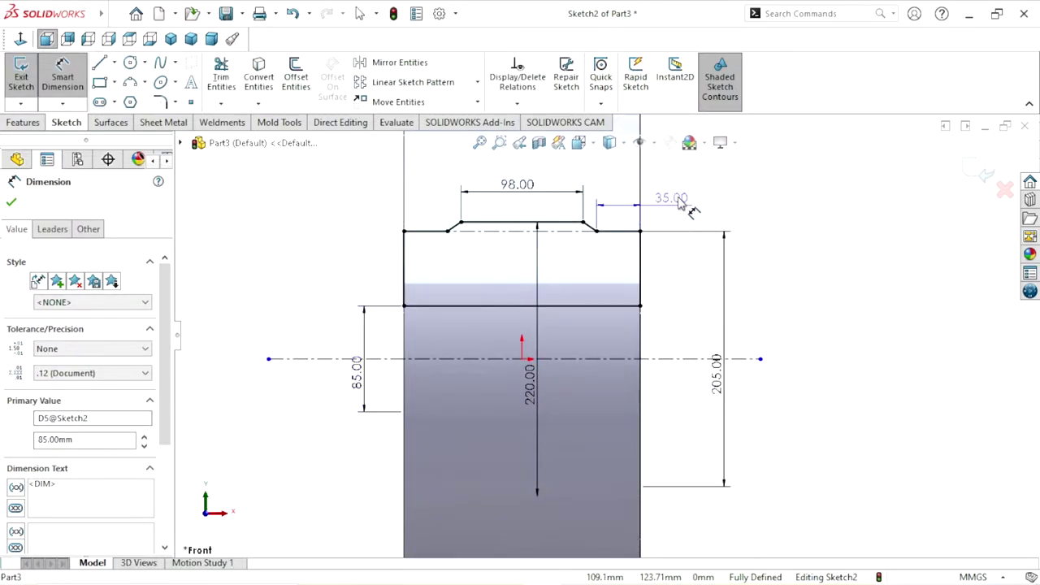
drag(724, 390, 675, 323)
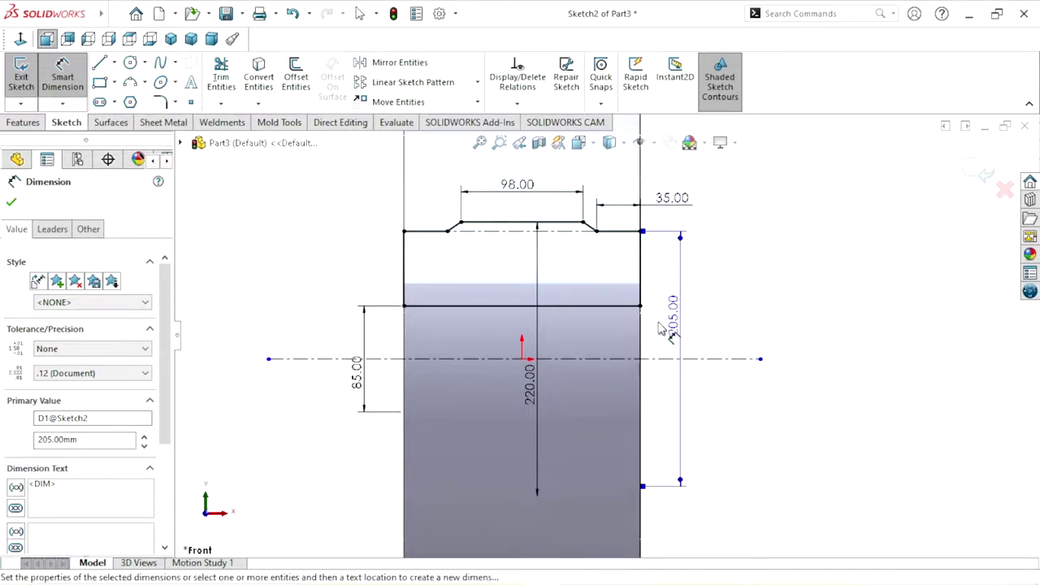
scroll(611, 248, down, 3)
scroll(642, 273, down, 1)
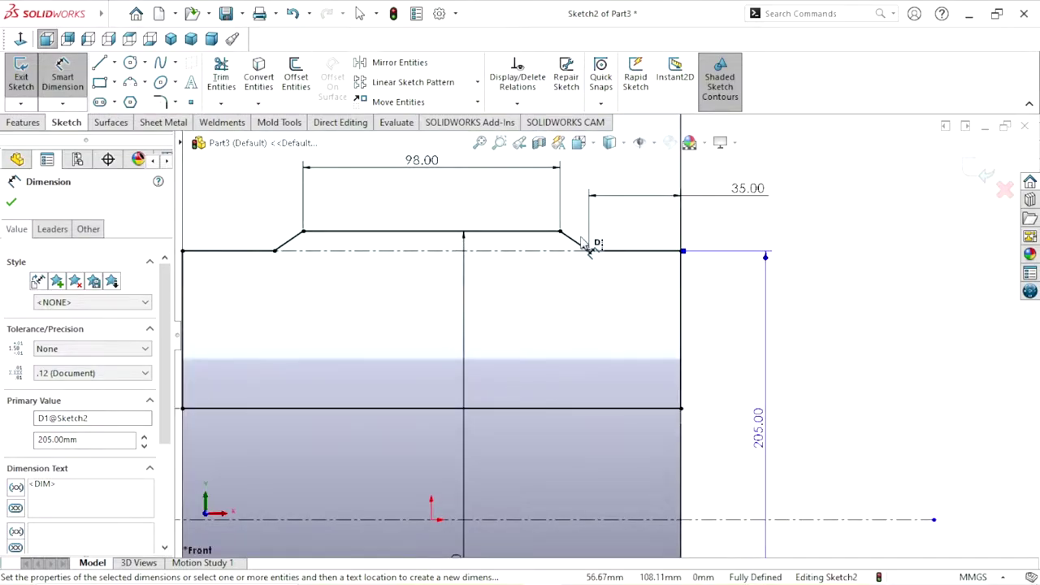
scroll(544, 390, up, 3)
scroll(606, 421, up, 1)
scroll(606, 422, down, 1)
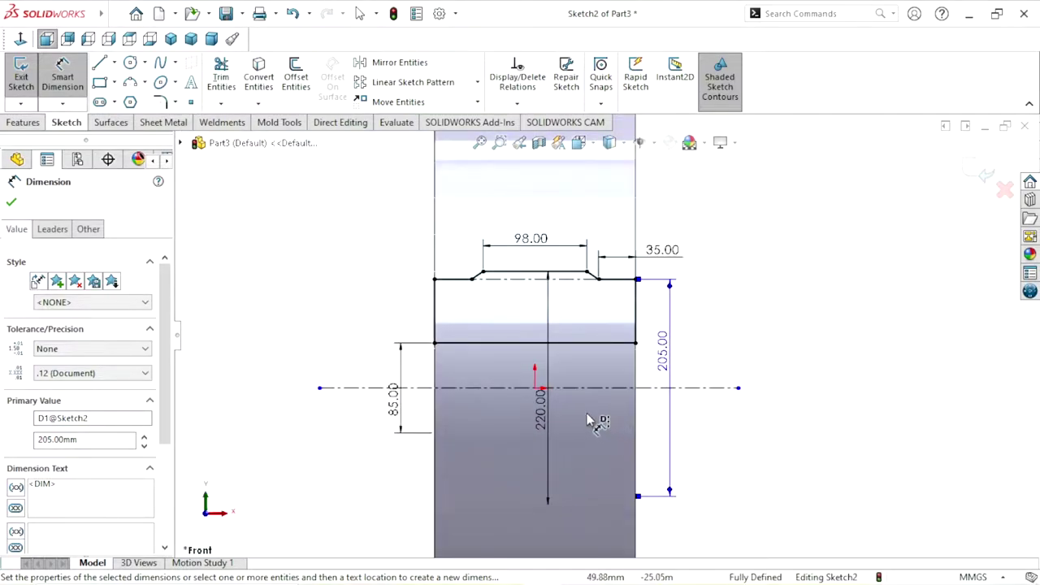
click(10, 204)
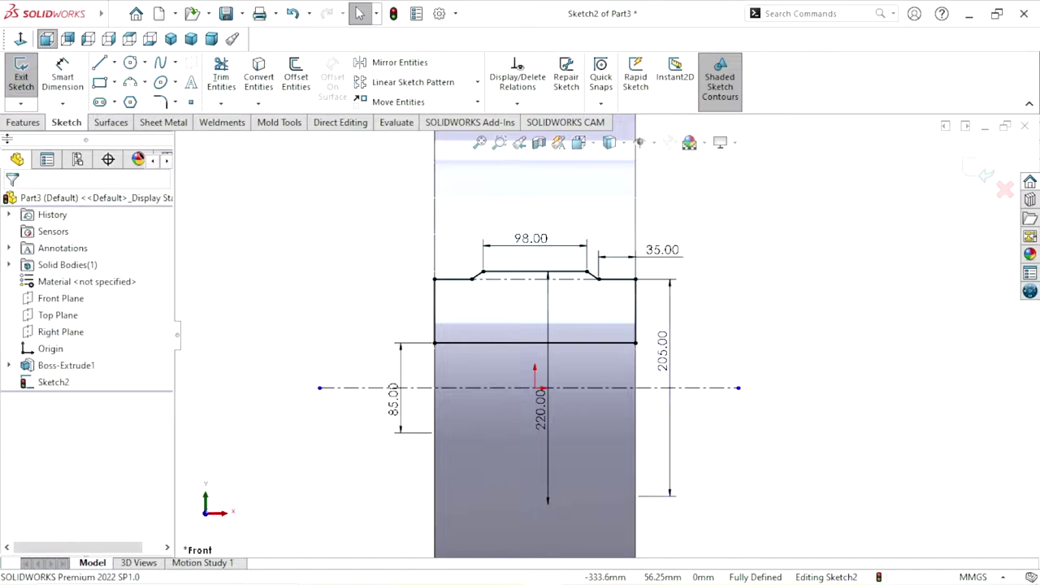
Revolve Sketch2 360° about the centreline into the stepped hub, viewed isometrically.
click(9, 125)
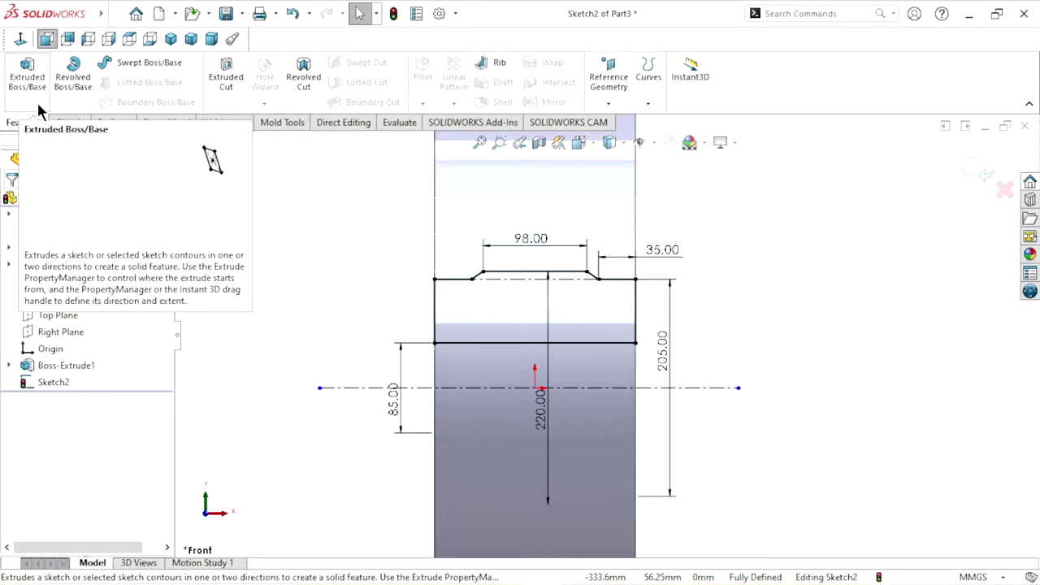
click(81, 98)
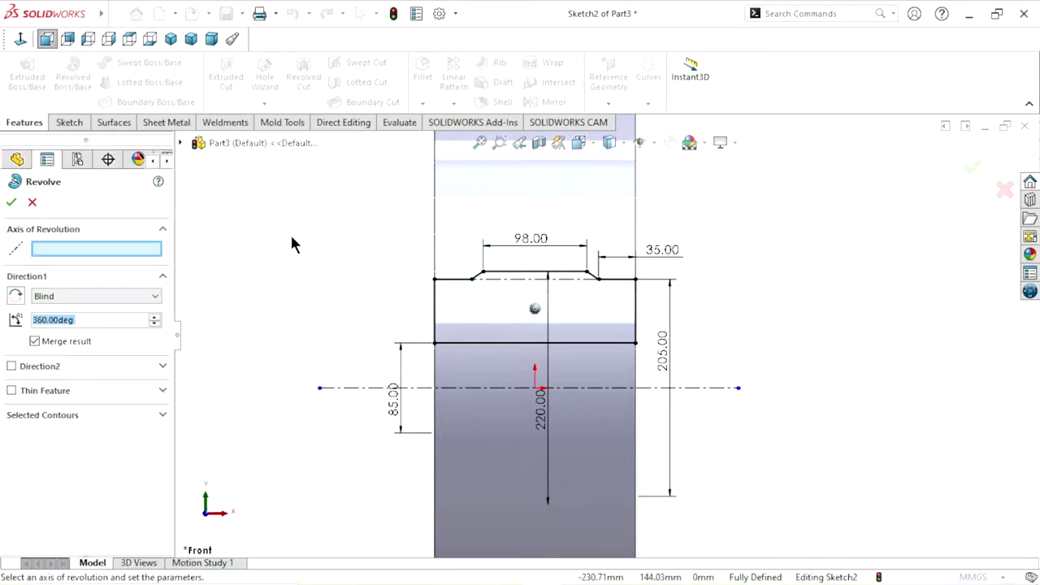
click(424, 389)
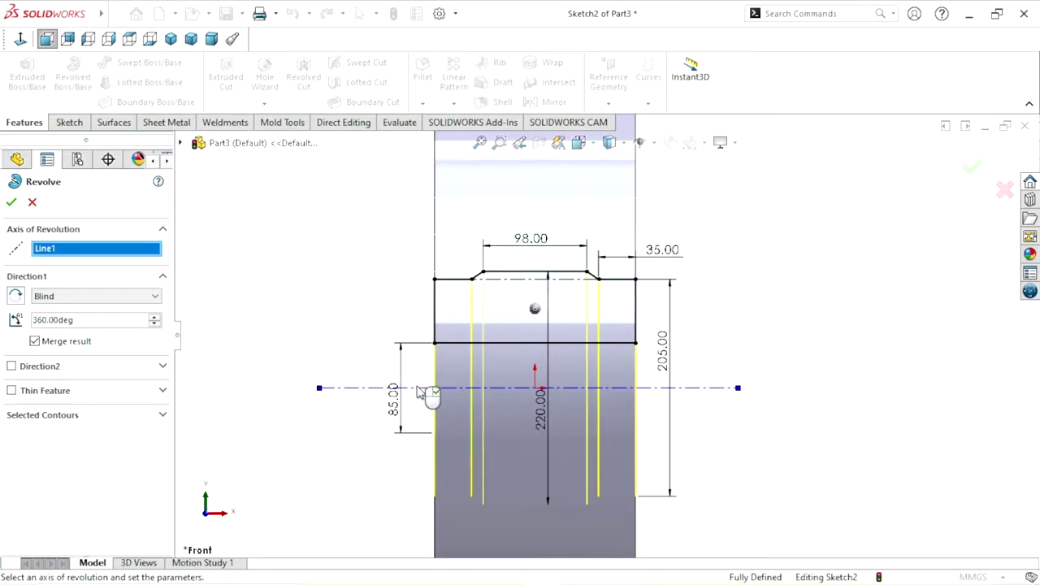
click(177, 41)
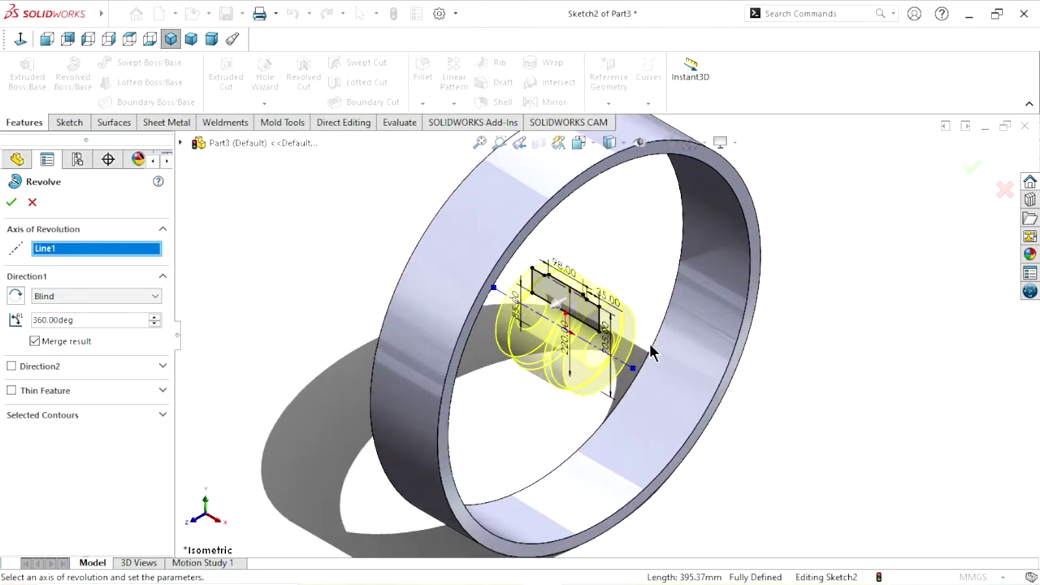
click(18, 204)
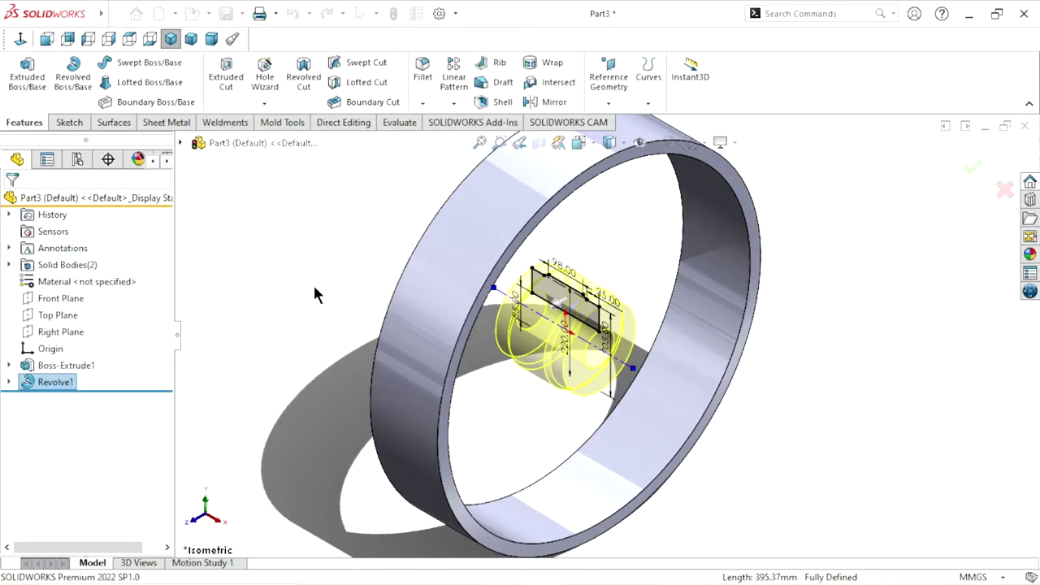
middle_drag(595, 355, 690, 361)
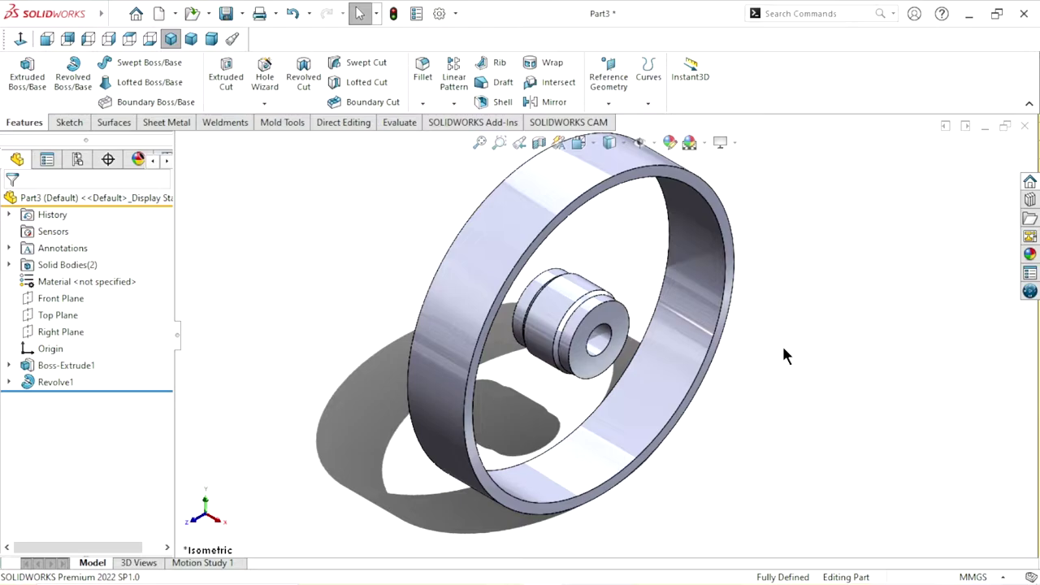
Start a new sketch on the Right Plane, viewed normal to it.
click(60, 331)
click(81, 305)
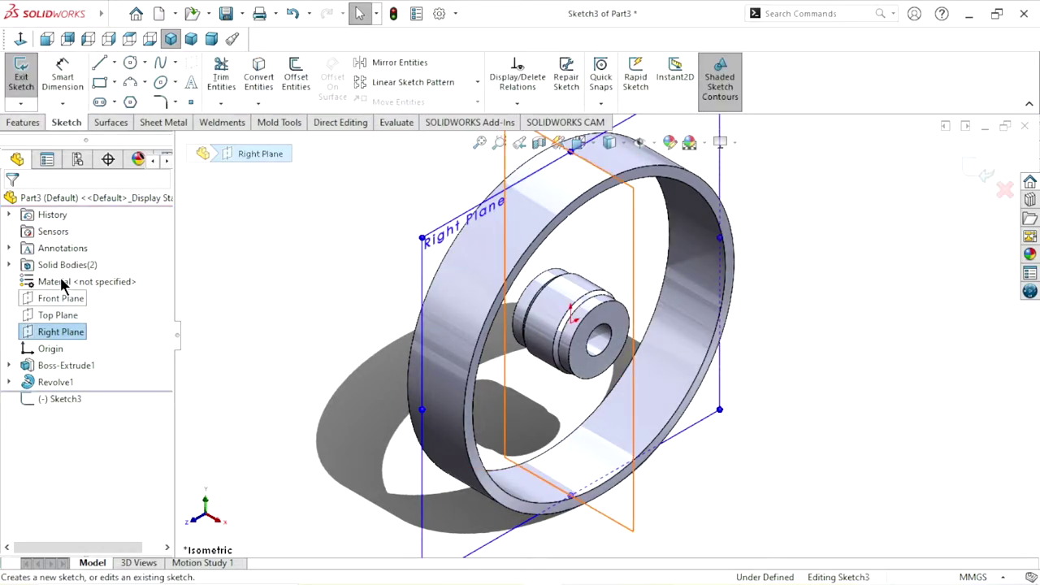
click(17, 39)
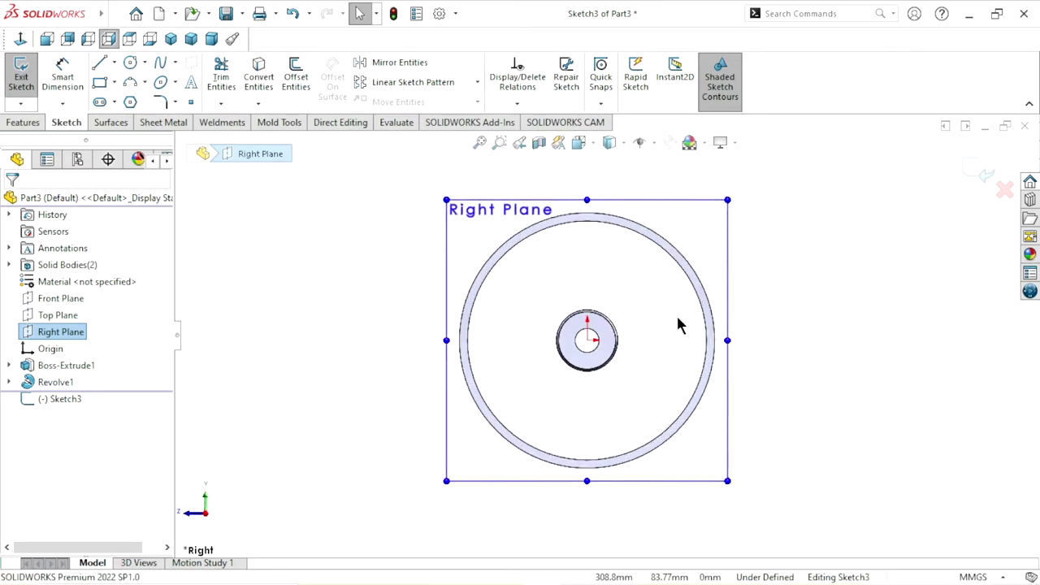
click(879, 344)
scroll(650, 274, down, 3)
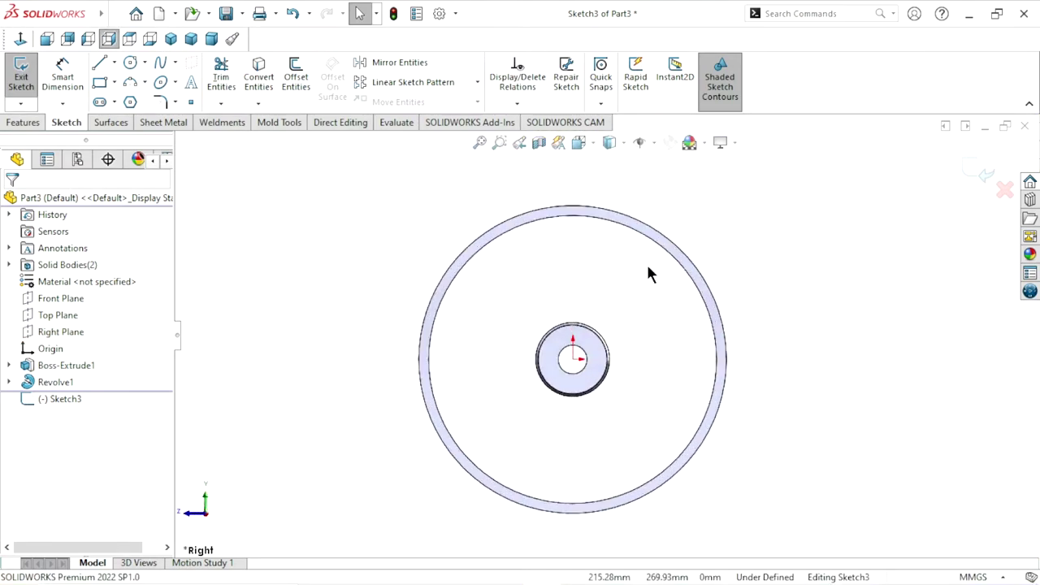
Draw a corner rectangle from the rim's inner edge down to the hub.
click(102, 82)
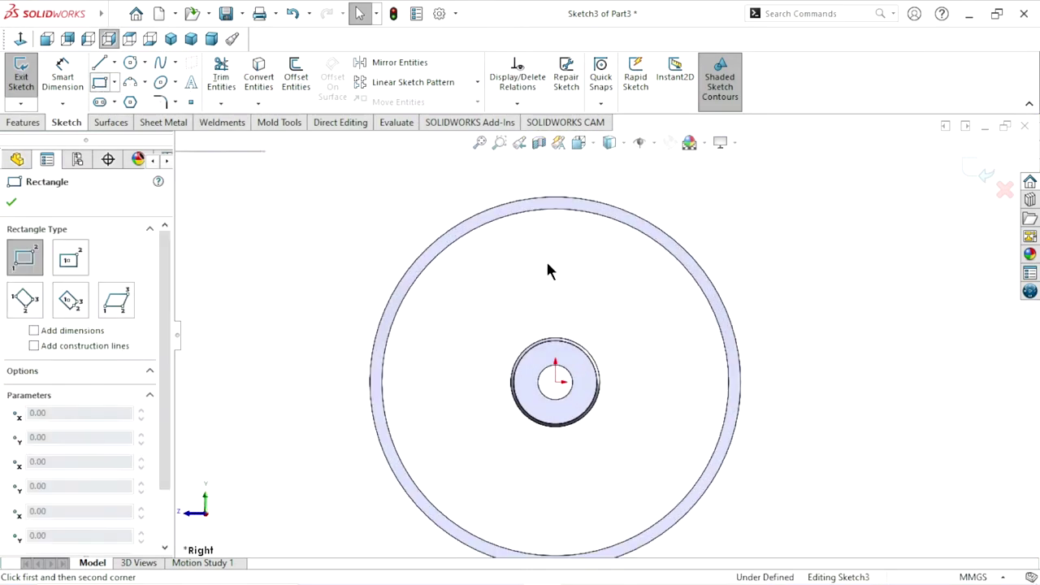
click(531, 207)
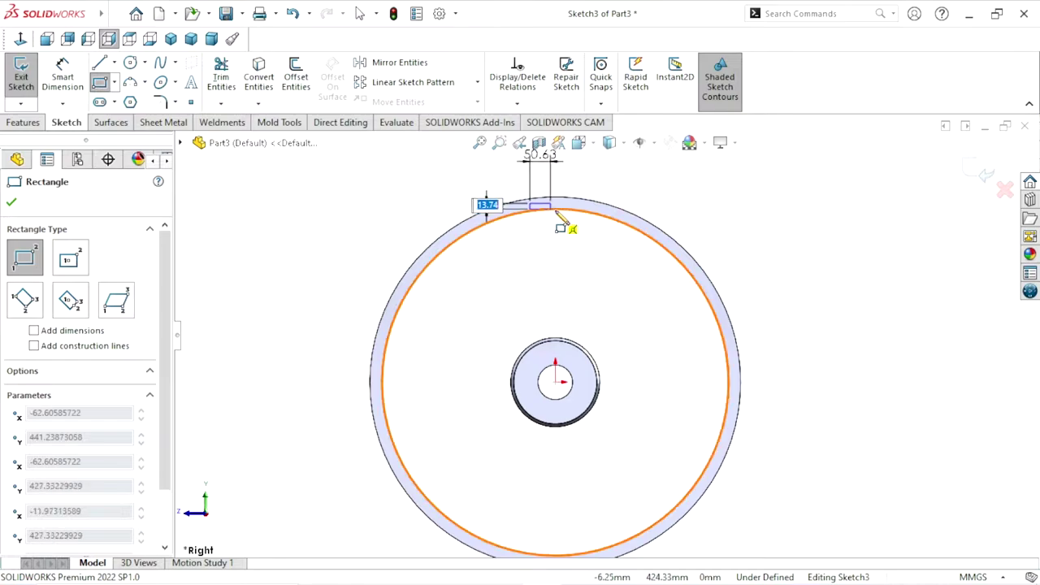
click(573, 351)
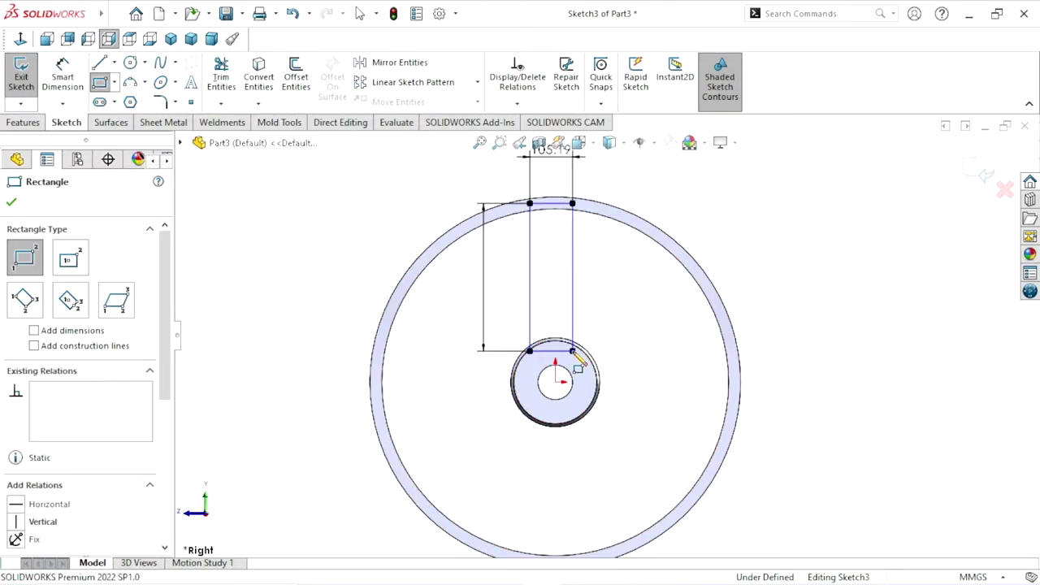
right_click(624, 329)
click(643, 333)
scroll(634, 329, up, 1)
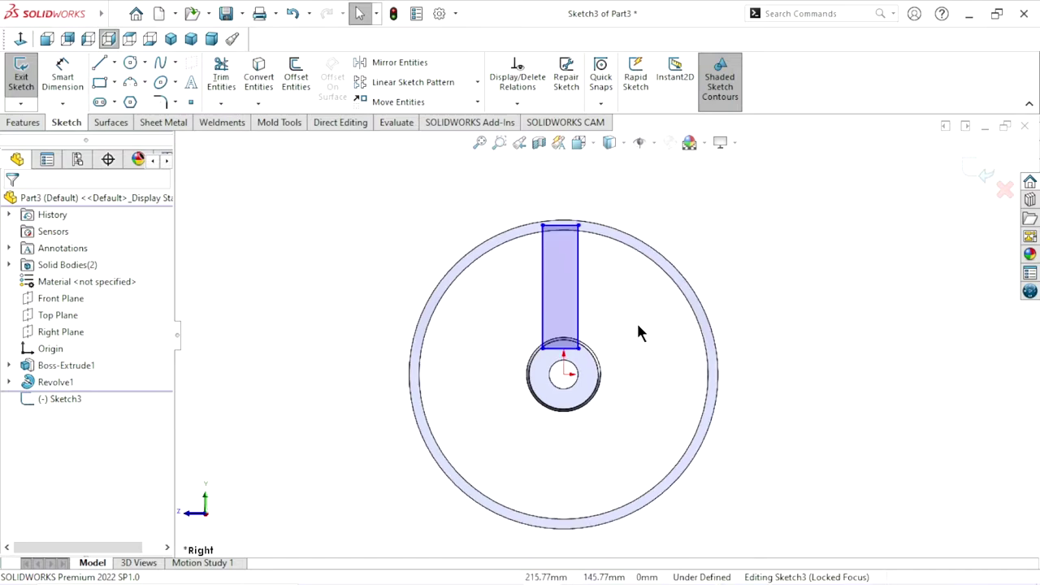
scroll(638, 325, down, 1)
click(61, 75)
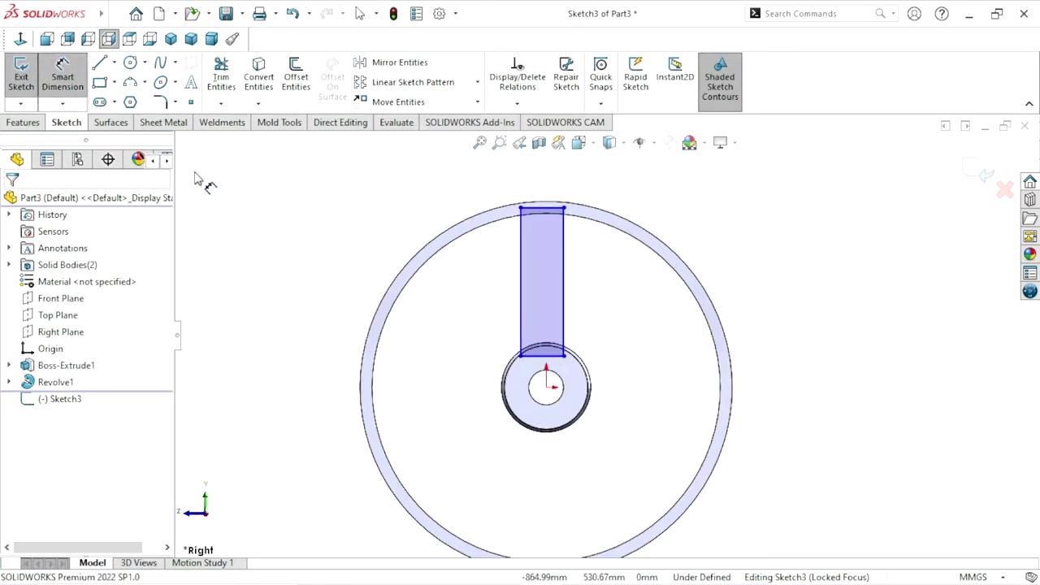
Dimension the spoke rectangle's right edge to a 340 mm length.
click(565, 292)
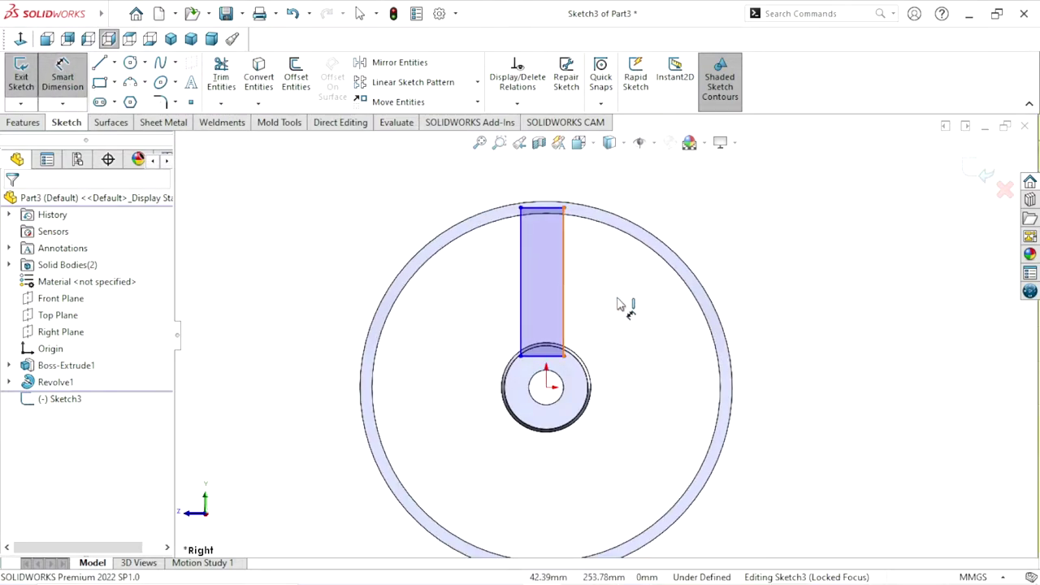
click(642, 300)
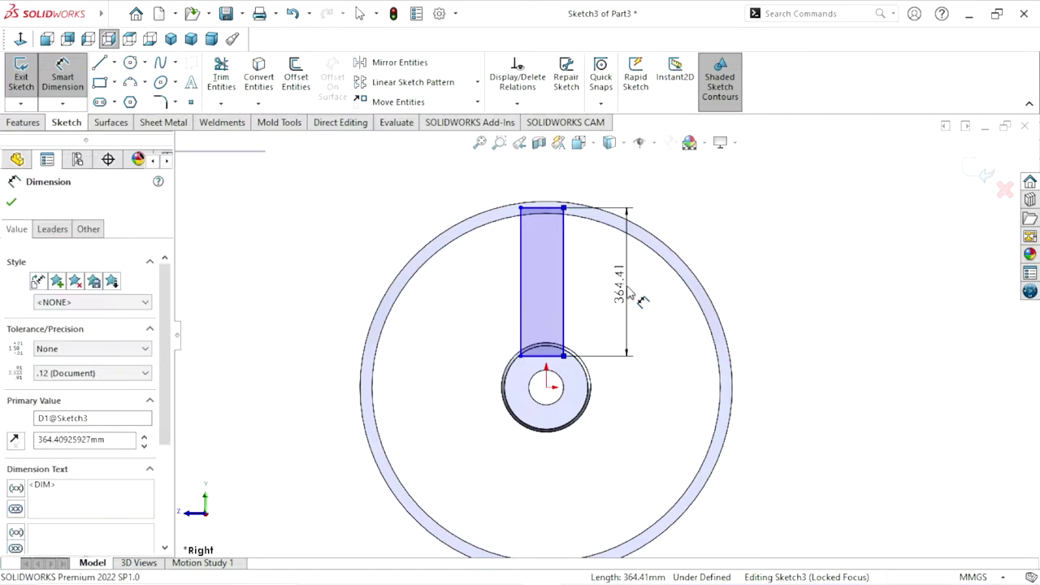
text(340)
key(Return)
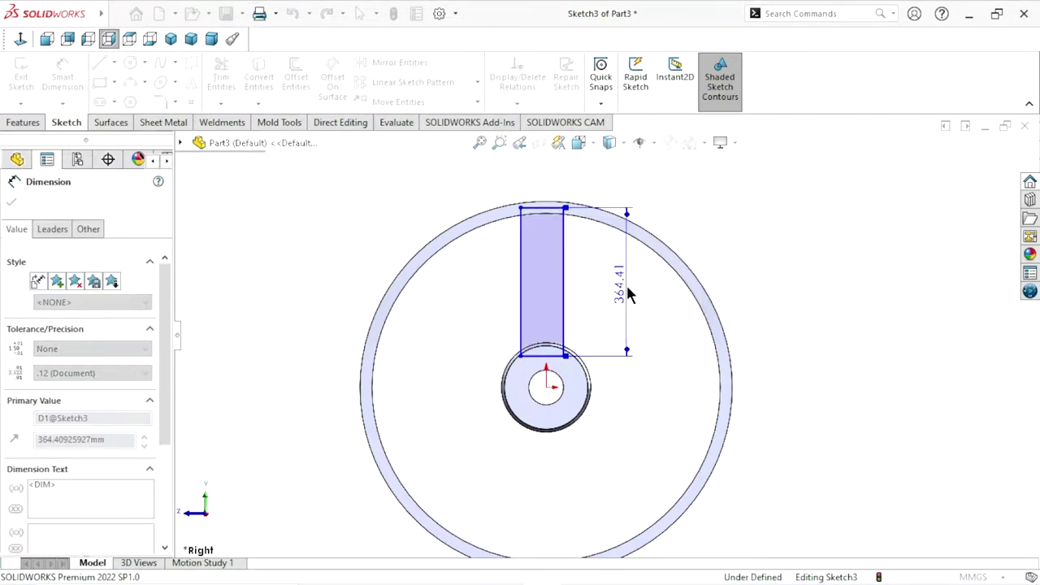
scroll(571, 273, down, 2)
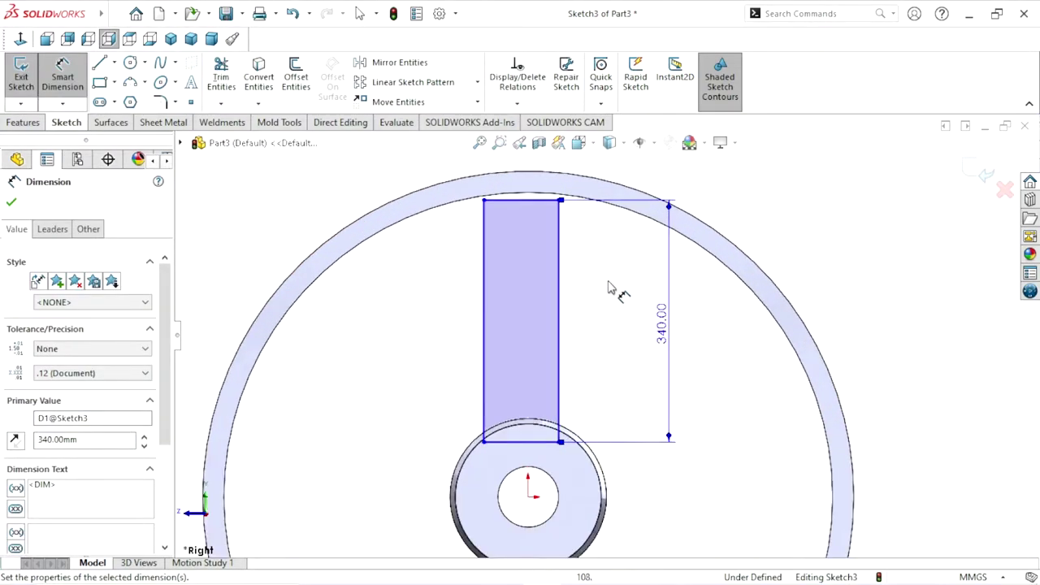
scroll(602, 285, down, 1)
scroll(638, 439, up, 2)
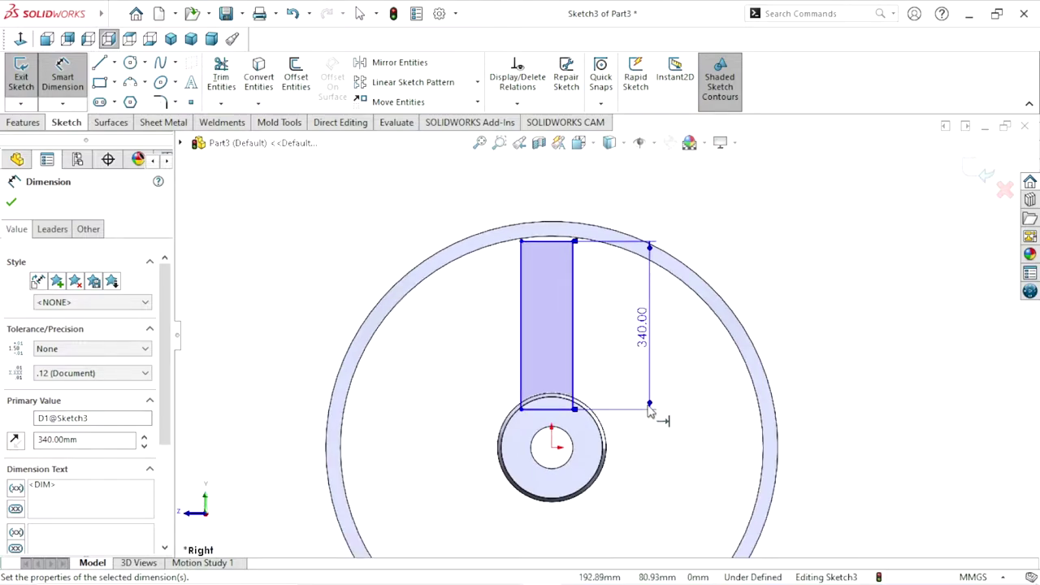
scroll(642, 388, down, 1)
scroll(646, 388, down, 1)
scroll(557, 398, down, 1)
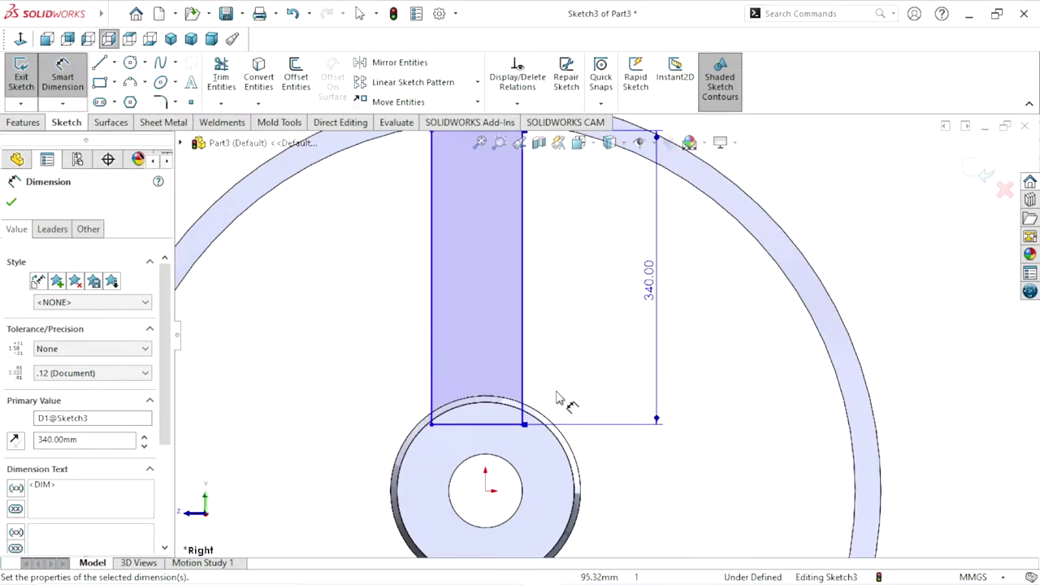
click(11, 202)
key(Escape)
scroll(458, 428, down, 2)
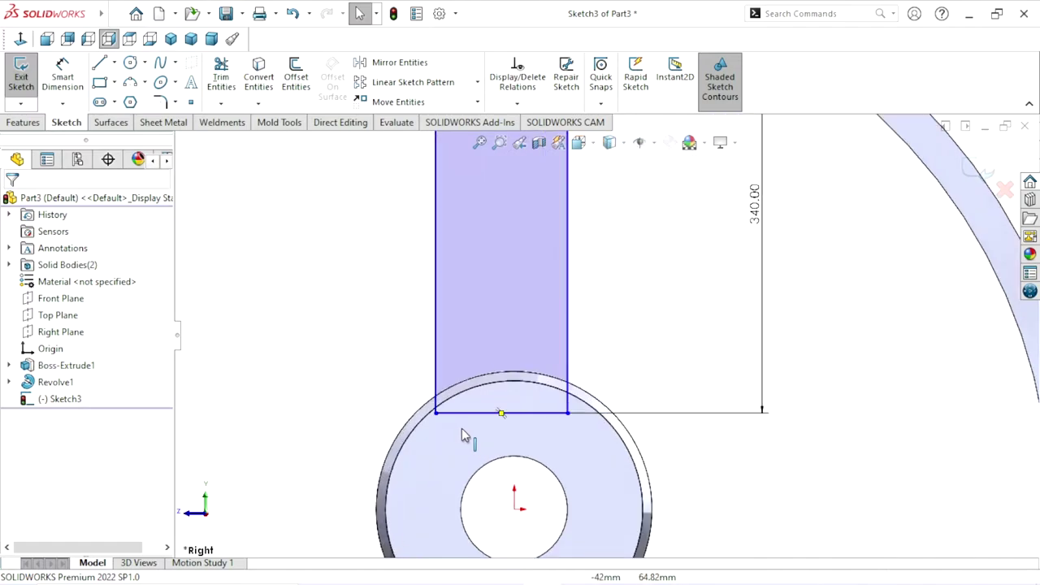
scroll(555, 429, up, 3)
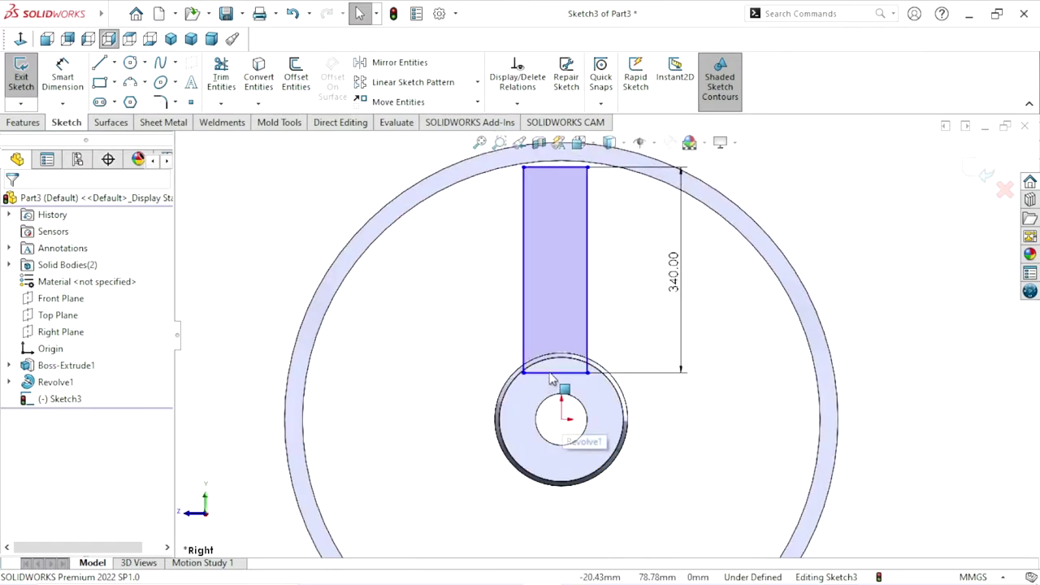
Draw a vertical construction centreline from the origin up past the rim.
click(115, 61)
click(113, 94)
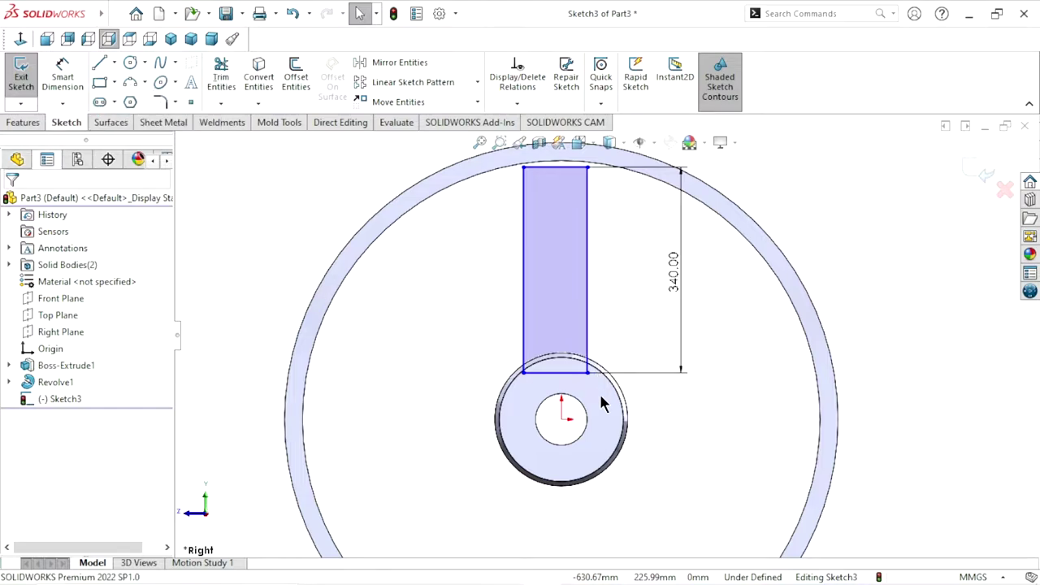
click(560, 420)
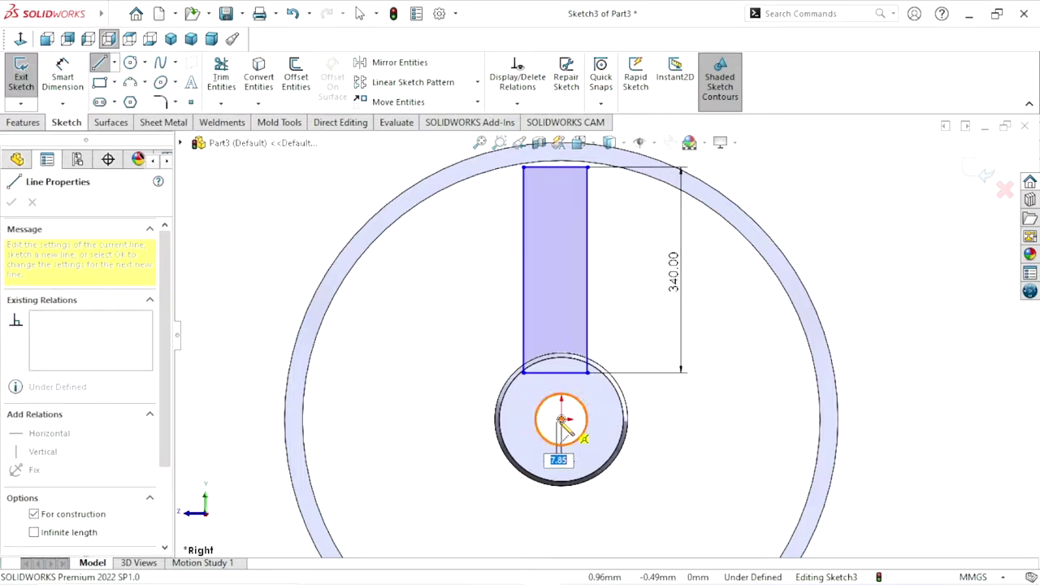
key(Escape)
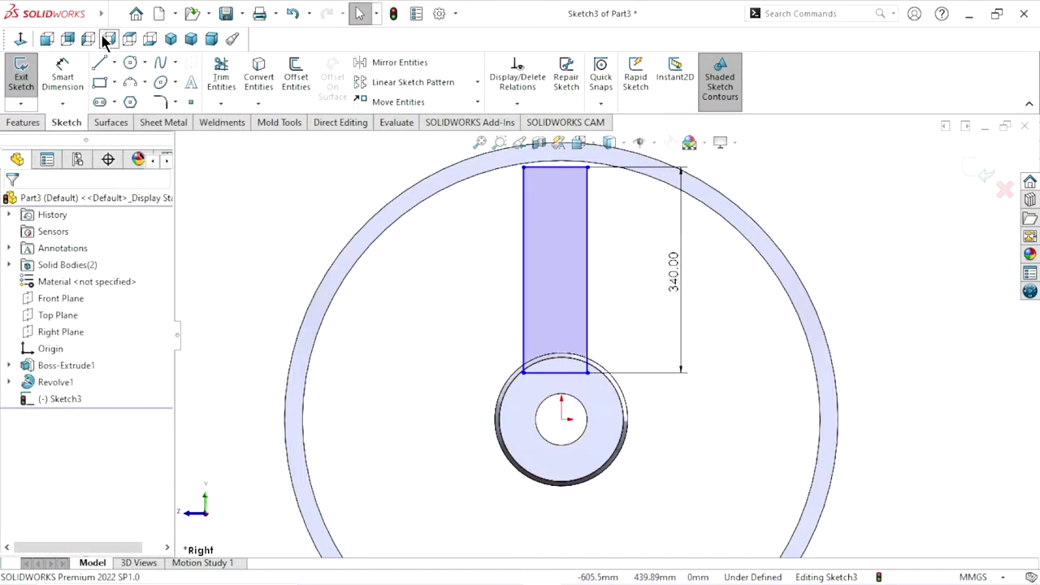
click(114, 63)
click(103, 96)
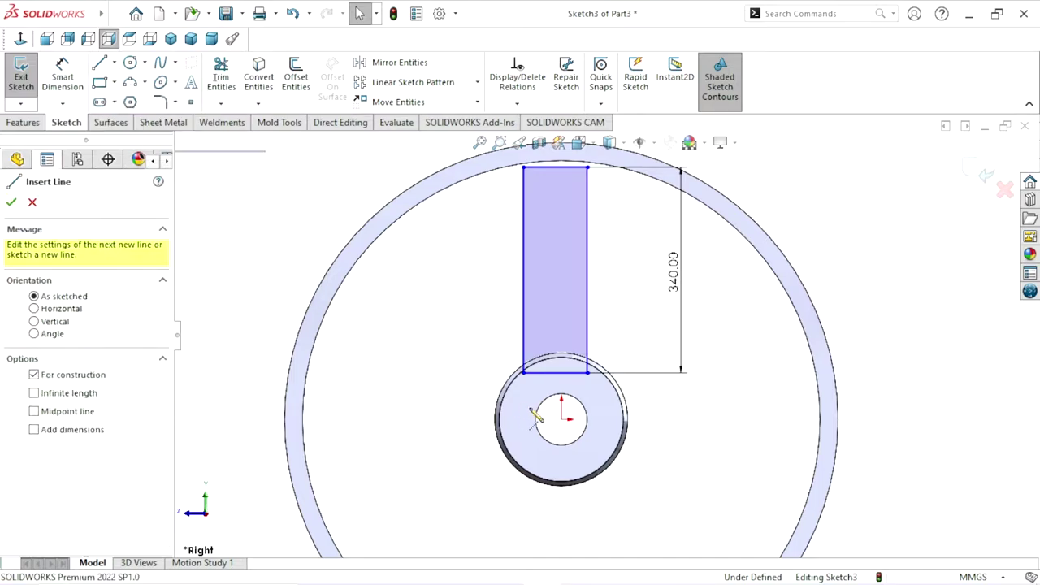
click(560, 420)
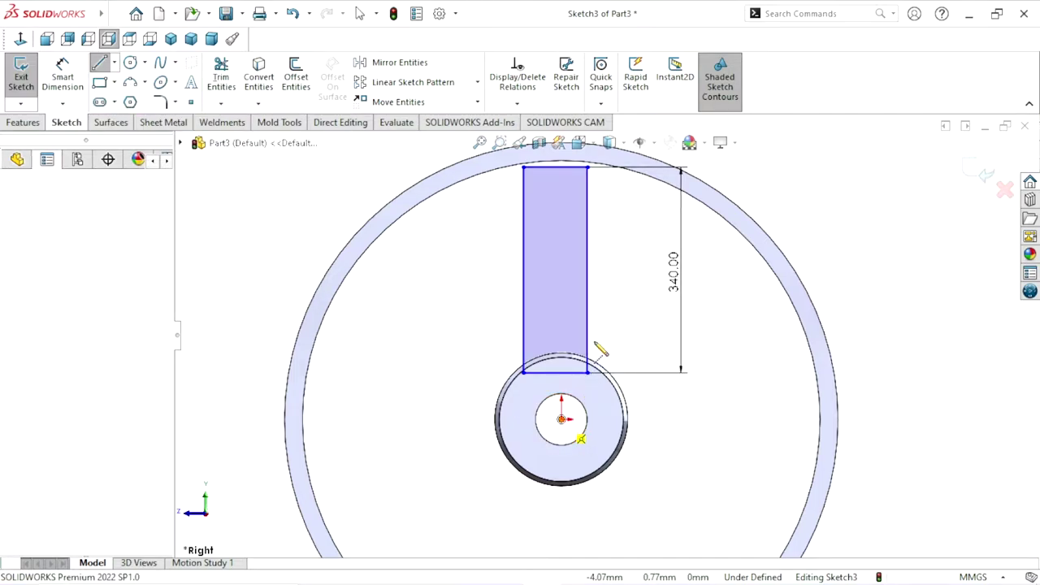
scroll(605, 331, up, 3)
click(585, 201)
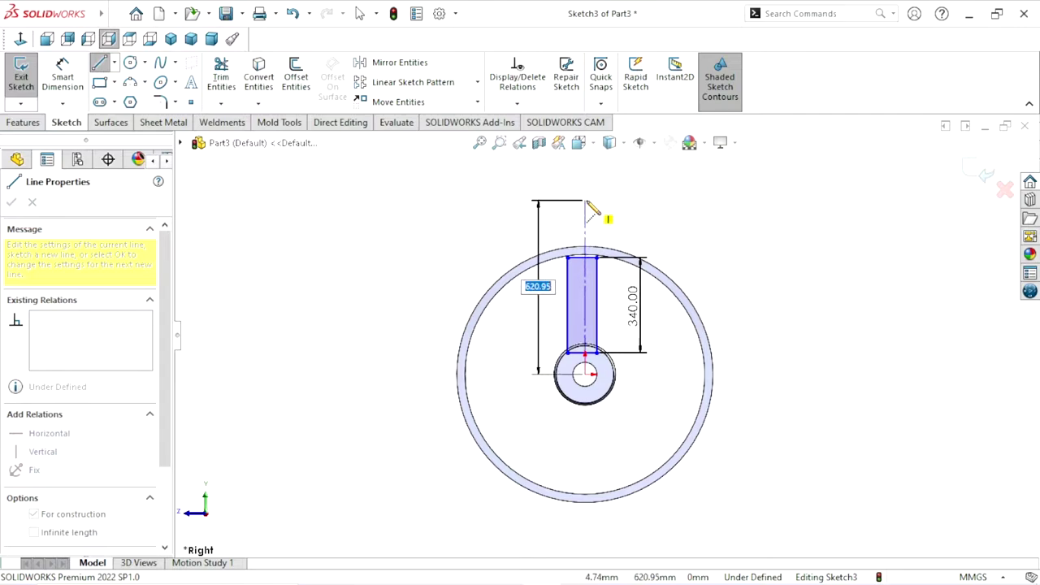
right_click(650, 236)
click(697, 246)
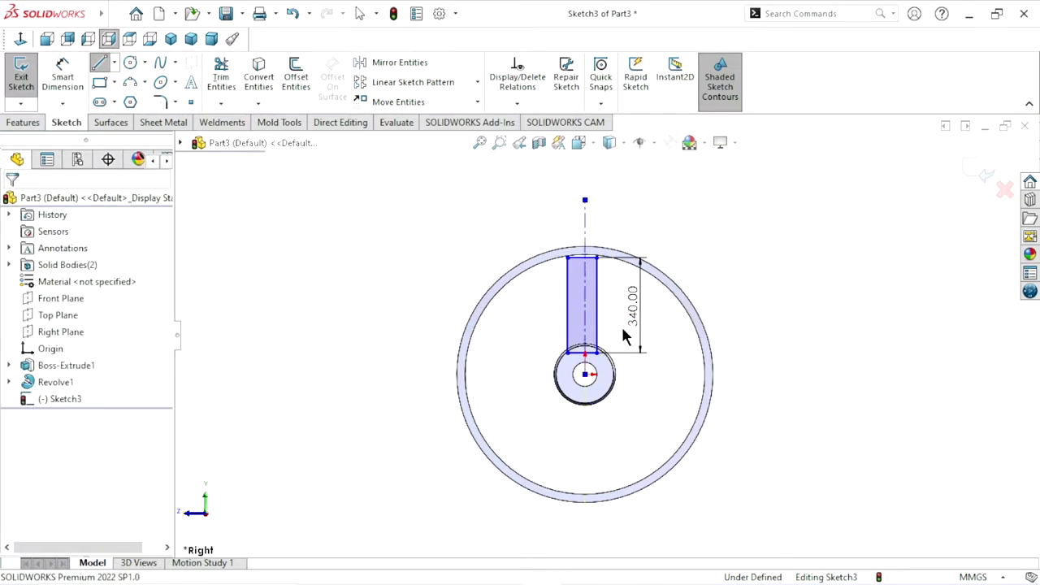
scroll(618, 325, down, 3)
Make the spoke's two sides symmetric about the centreline.
drag(452, 305, 448, 297)
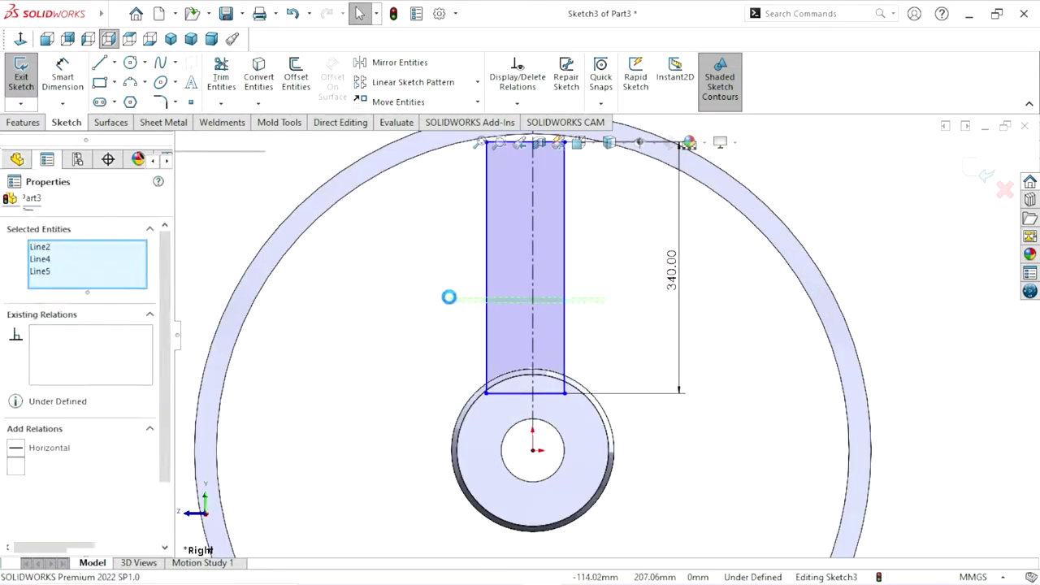
click(609, 252)
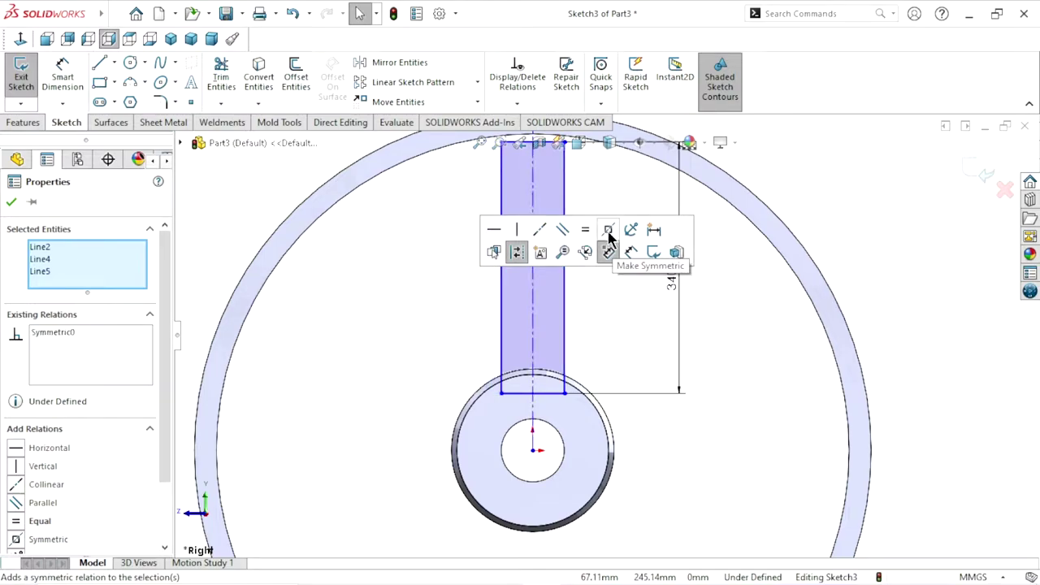
click(10, 202)
scroll(559, 390, up, 2)
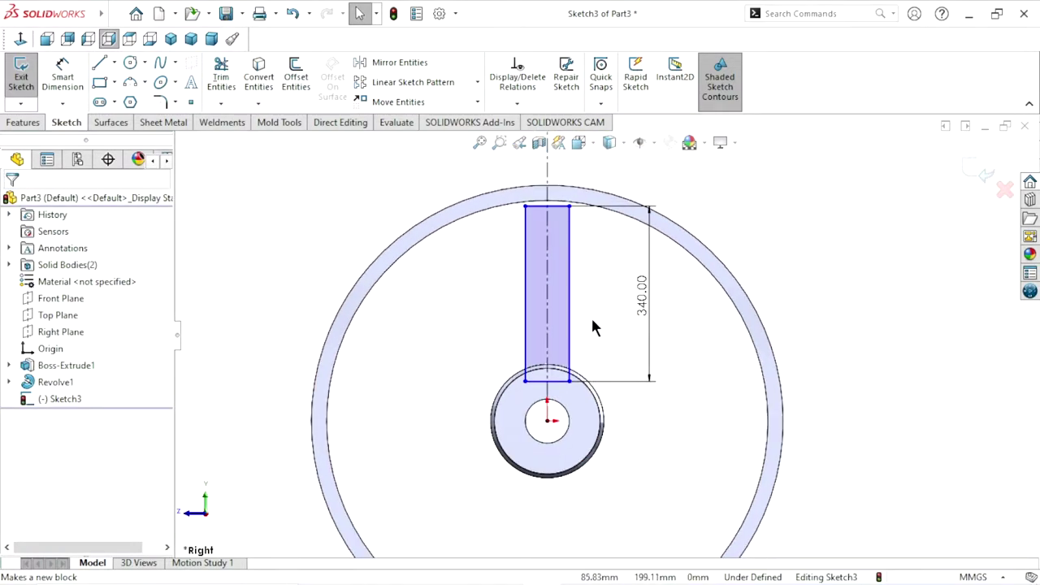
scroll(564, 402, down, 2)
scroll(506, 378, down, 2)
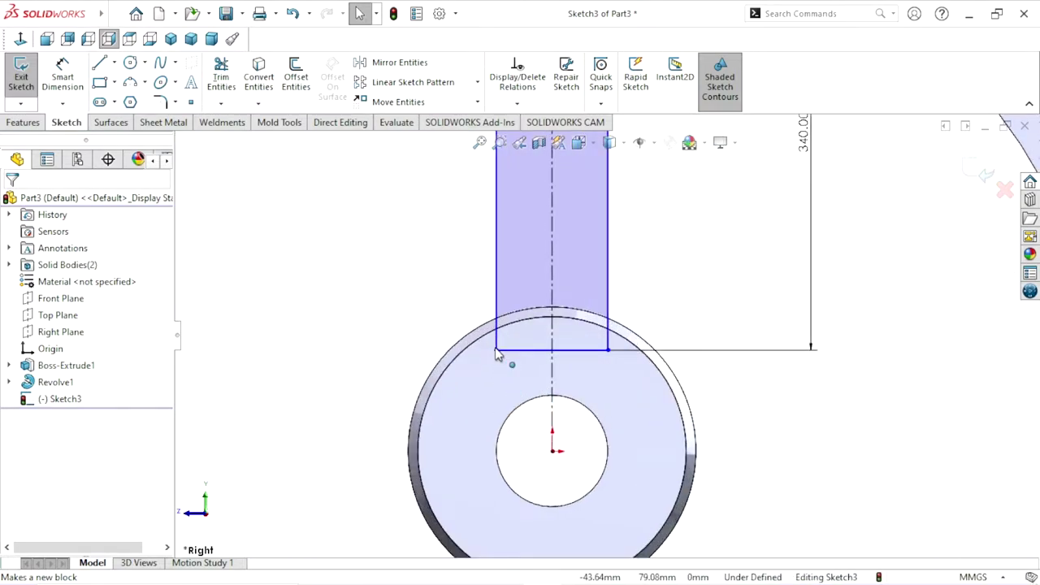
Make the spoke's lower-left corner coincident with the hub's outer edge.
click(495, 350)
ctrl+click(524, 324)
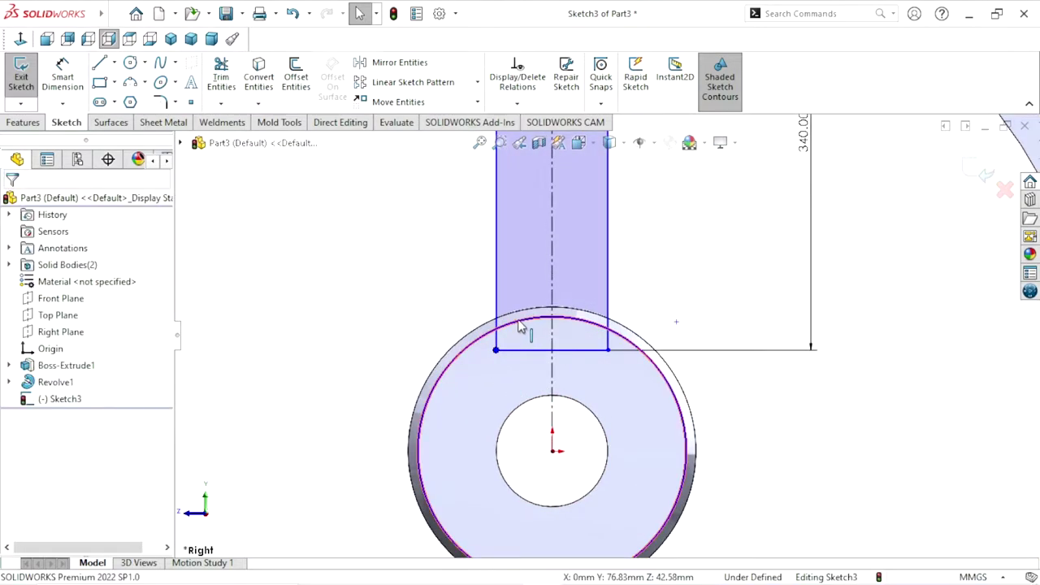
click(581, 255)
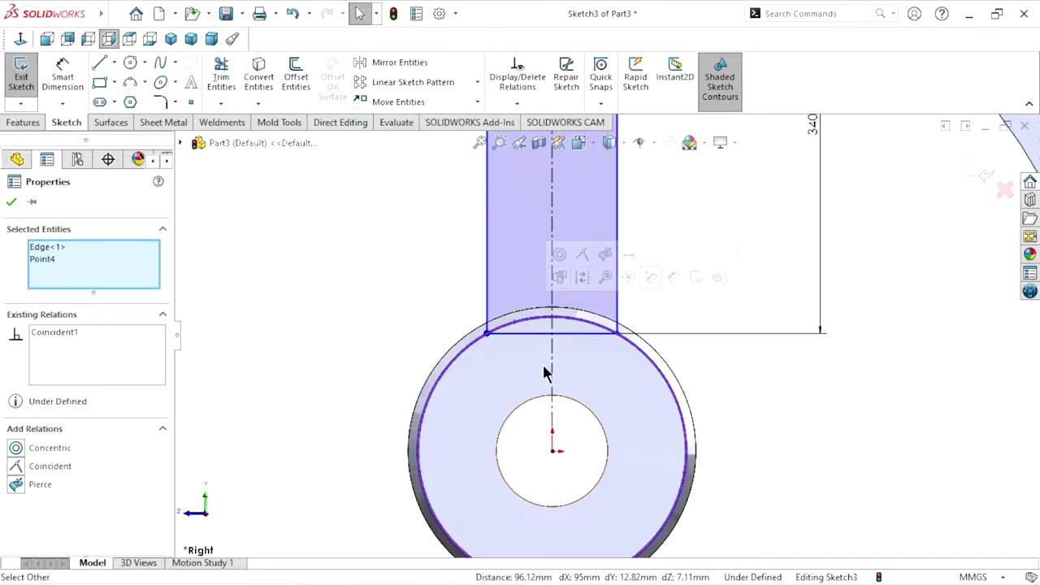
scroll(543, 392, up, 2)
scroll(615, 401, up, 1)
scroll(646, 341, down, 1)
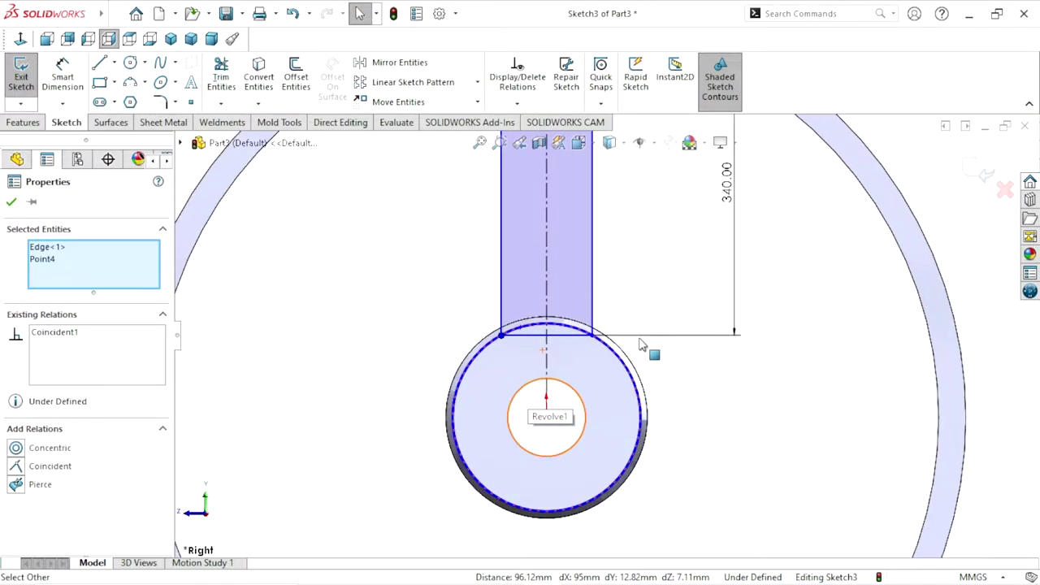
scroll(646, 341, down, 1)
scroll(641, 321, up, 3)
scroll(636, 302, up, 1)
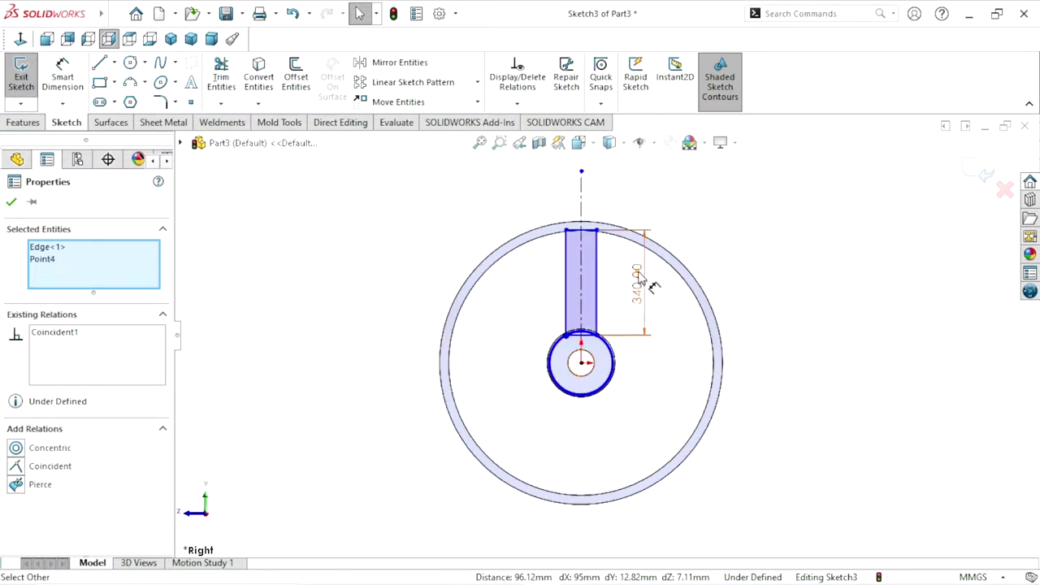
scroll(622, 281, down, 2)
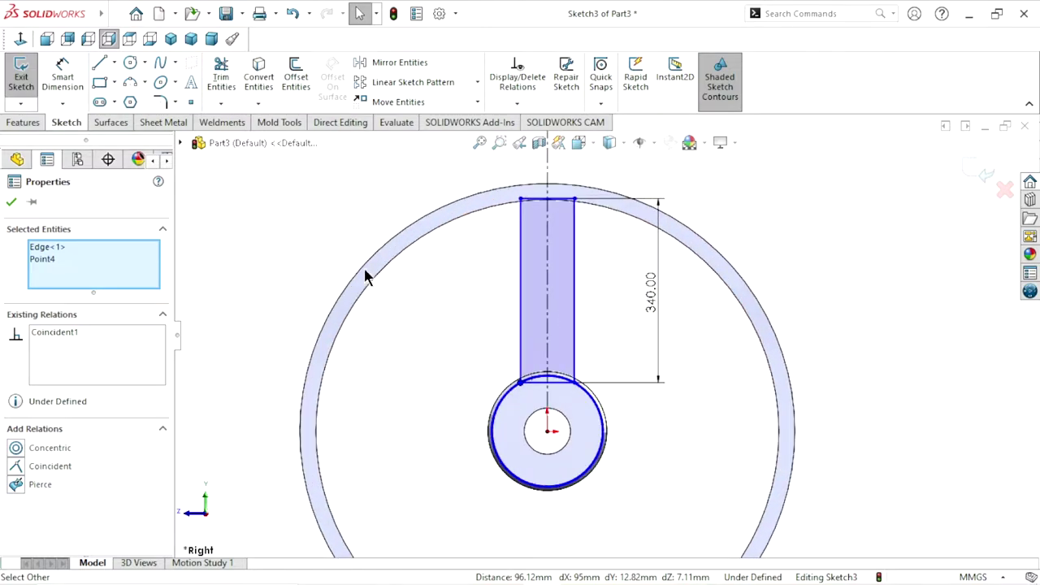
Dimension the distance between the spoke's two vertical sides as 80 mm.
click(65, 85)
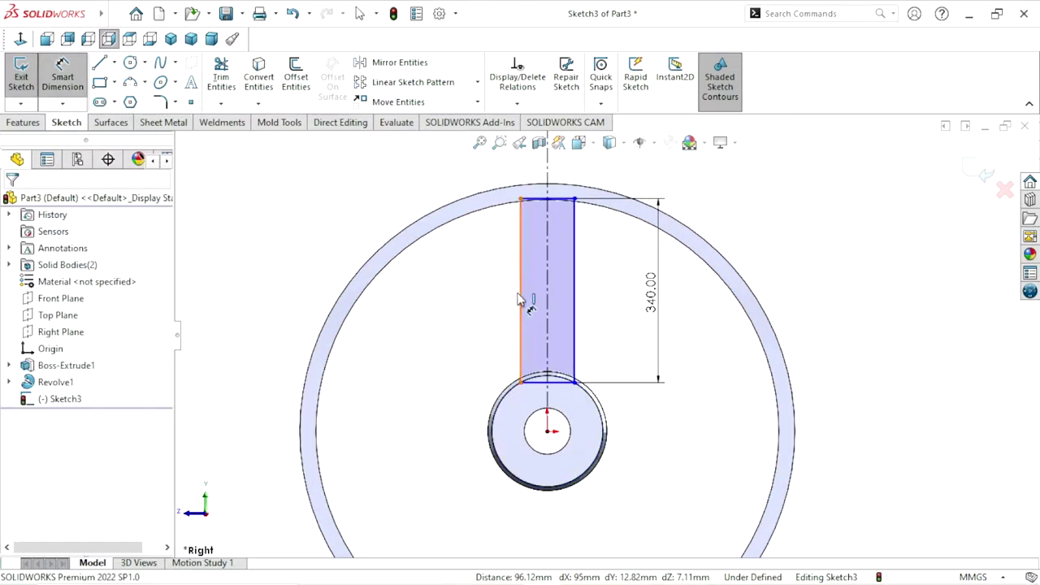
click(552, 310)
click(574, 303)
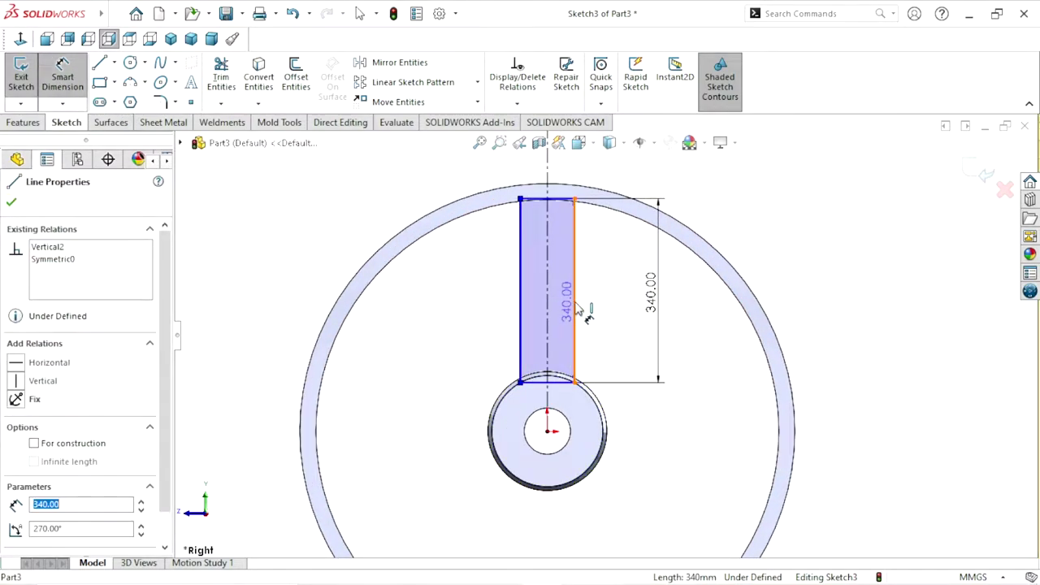
click(467, 313)
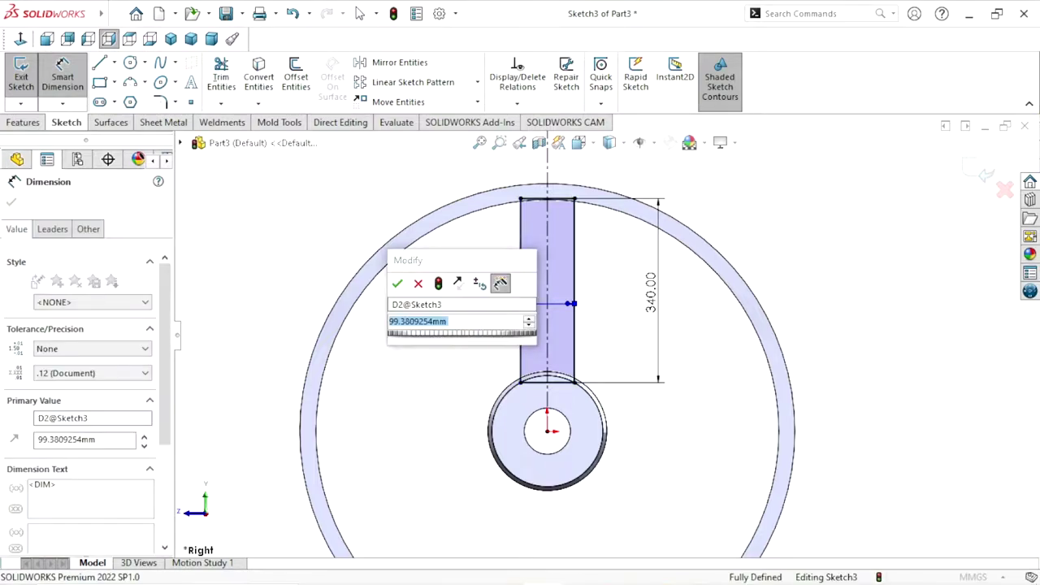
text(80)
click(396, 284)
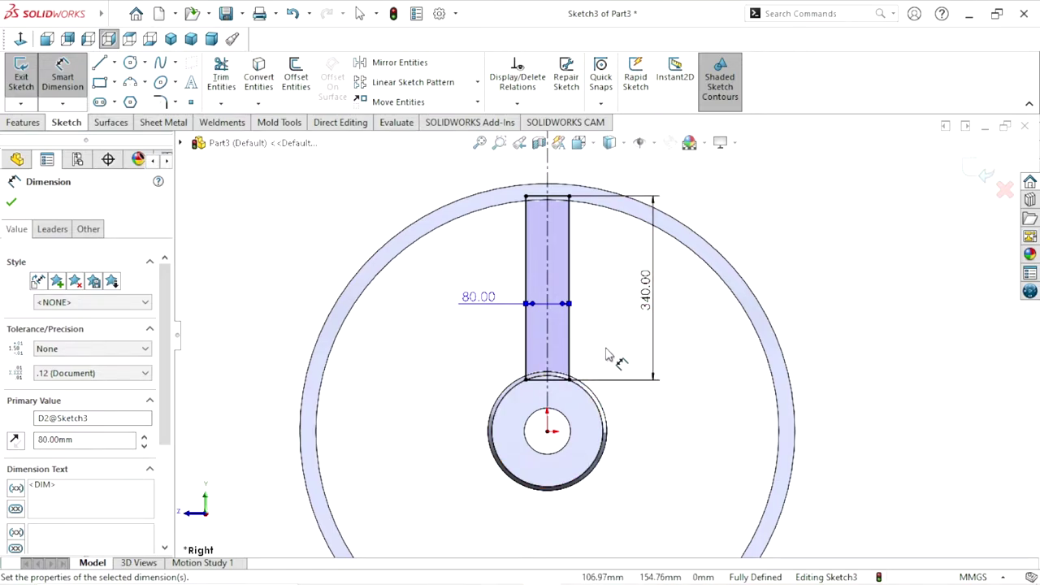
click(10, 202)
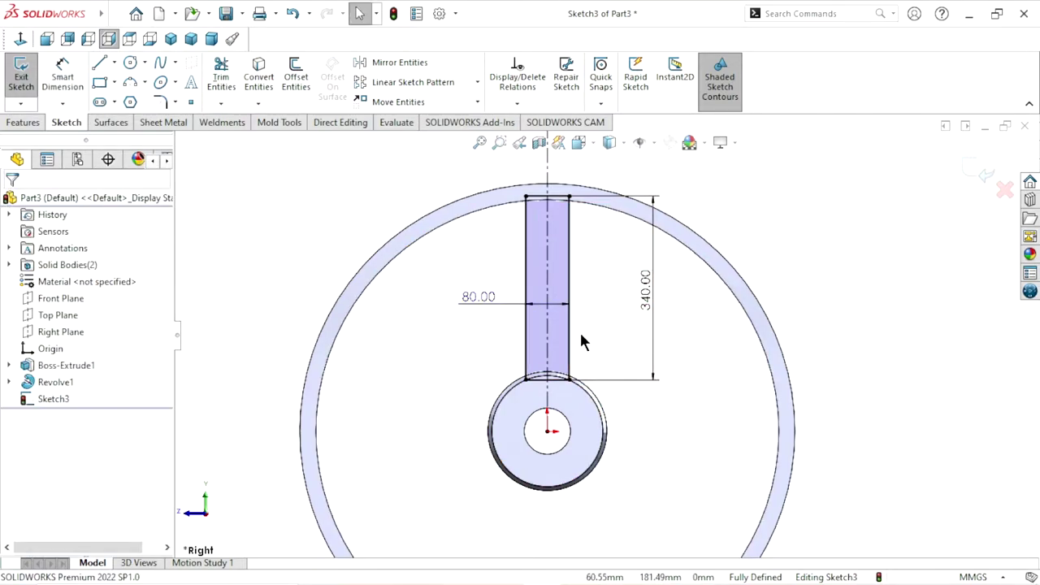
click(18, 123)
Extrude the spoke sketch 35 mm Mid Plane, creating Boss-Extrude2 between hub and rim.
click(28, 96)
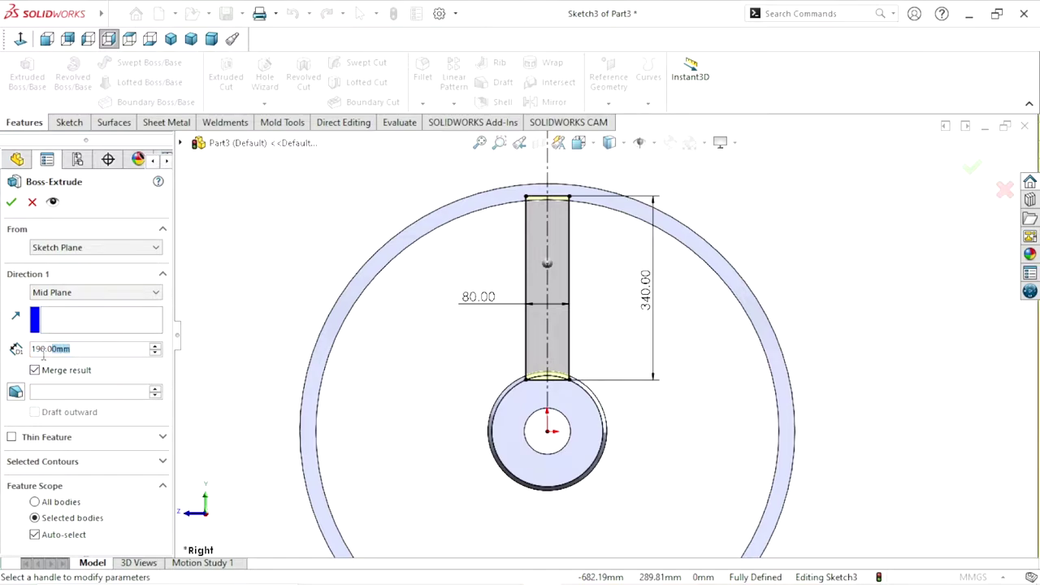
text(35)
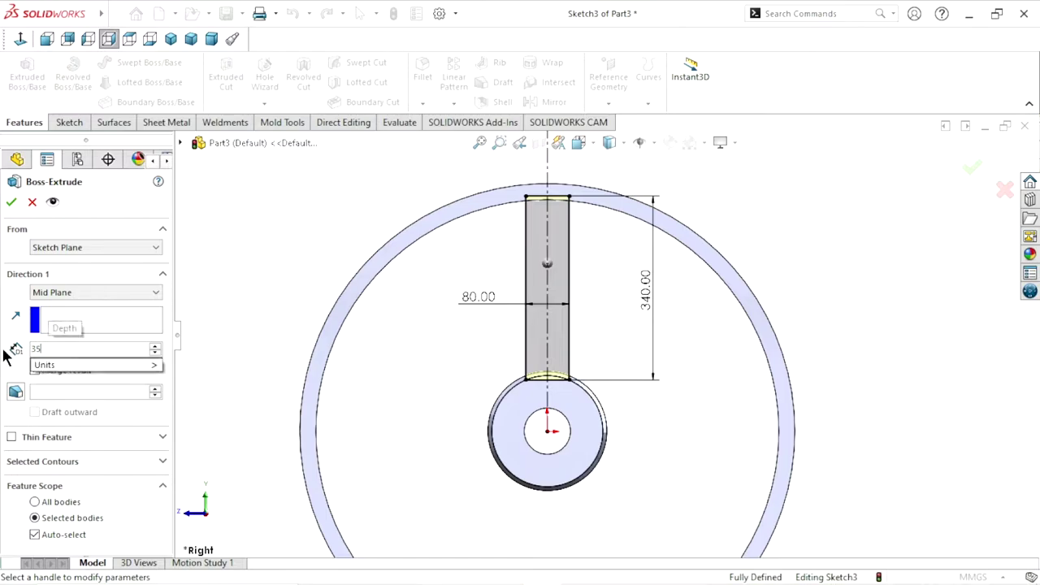
key(Return)
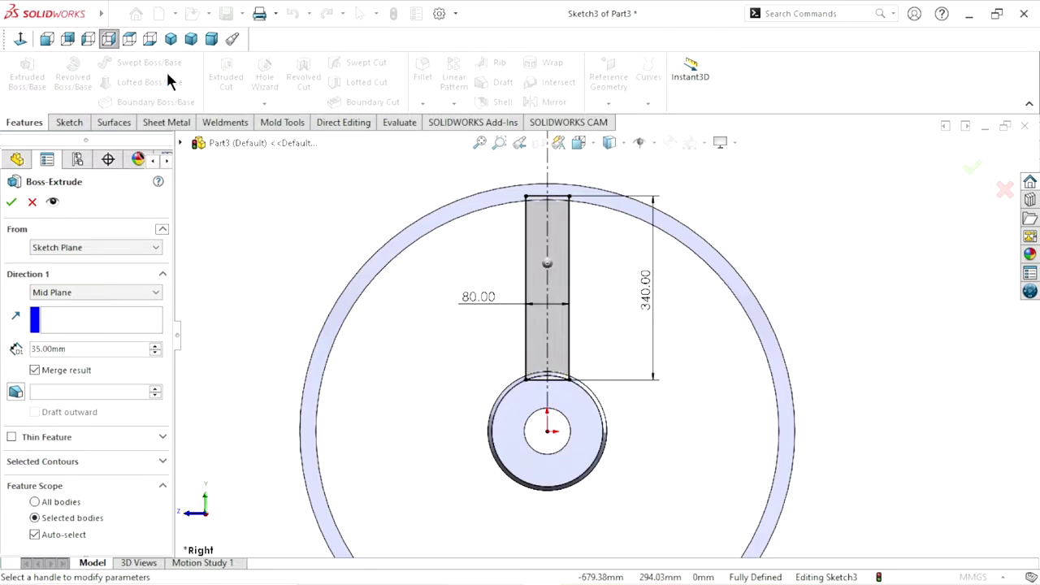
click(171, 40)
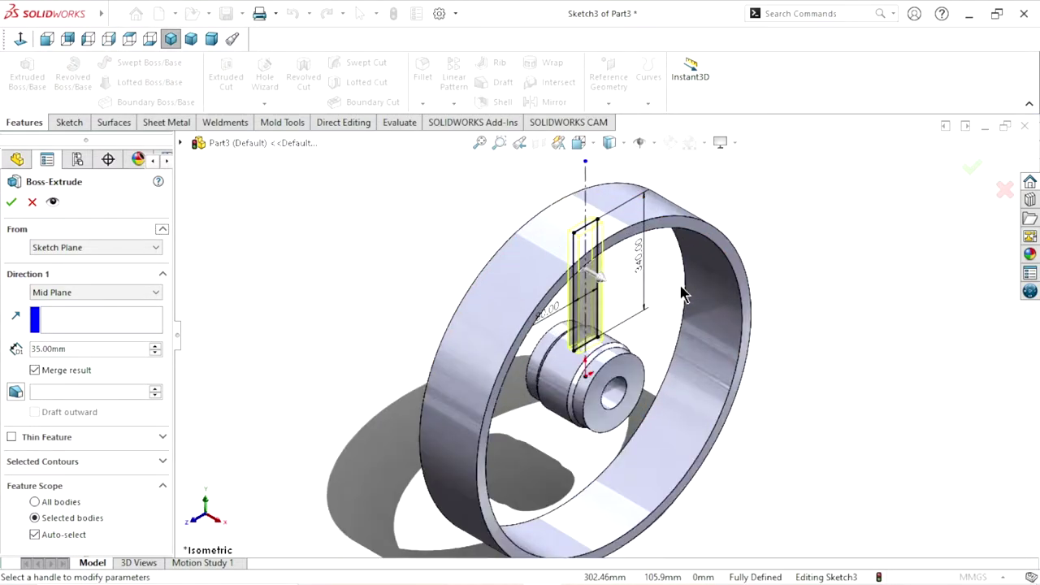
click(11, 203)
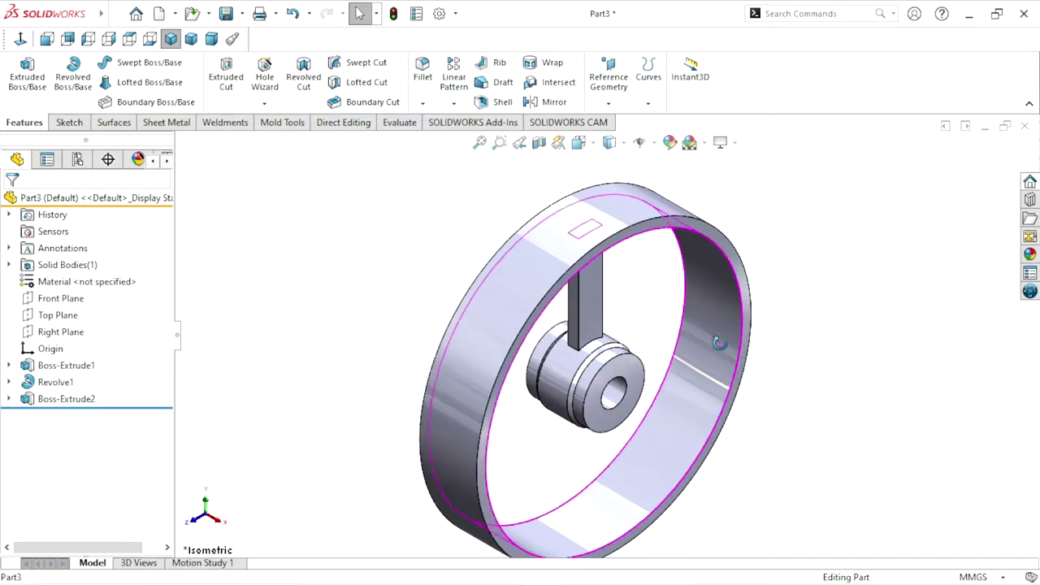
mouse_move(568, 326)
middle_down()
mouse_move(694, 245)
mouse_move(641, 274)
mouse_move(623, 257)
mouse_move(587, 301)
mouse_move(542, 244)
middle_up()
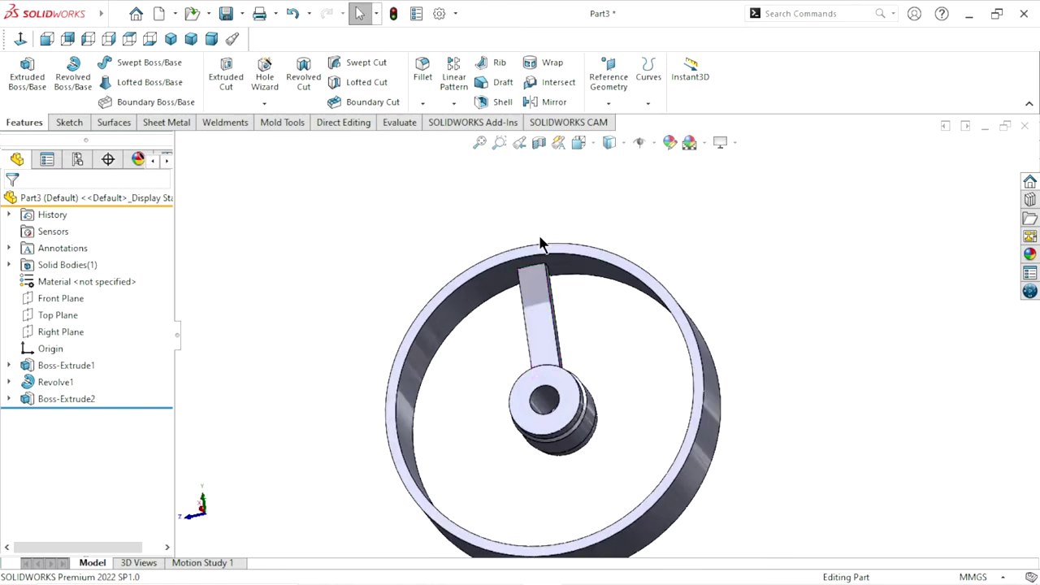
Start a 50 mm fillet and select both edges where the spoke meets the rim.
click(424, 79)
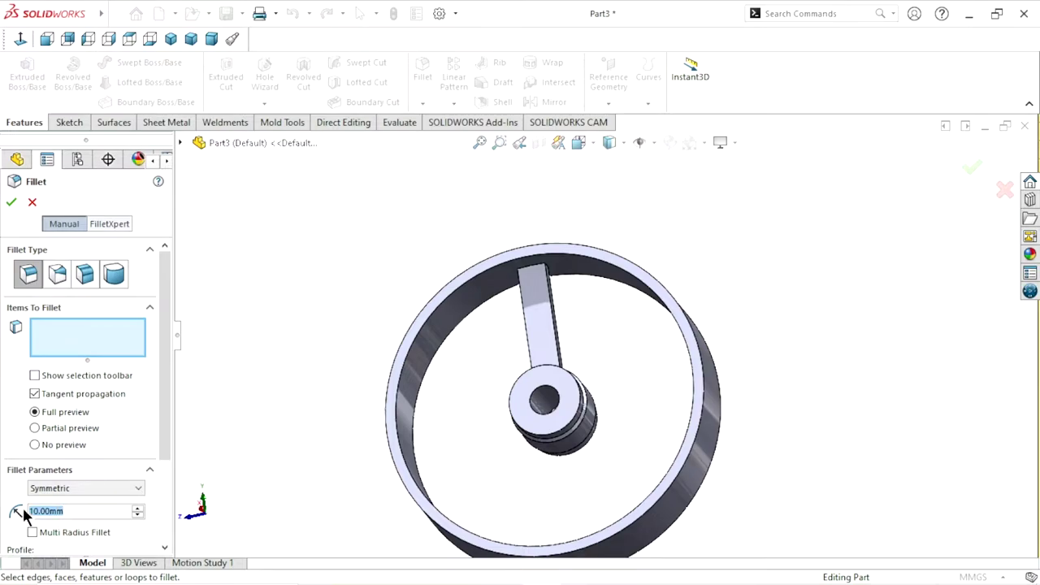
text(50)
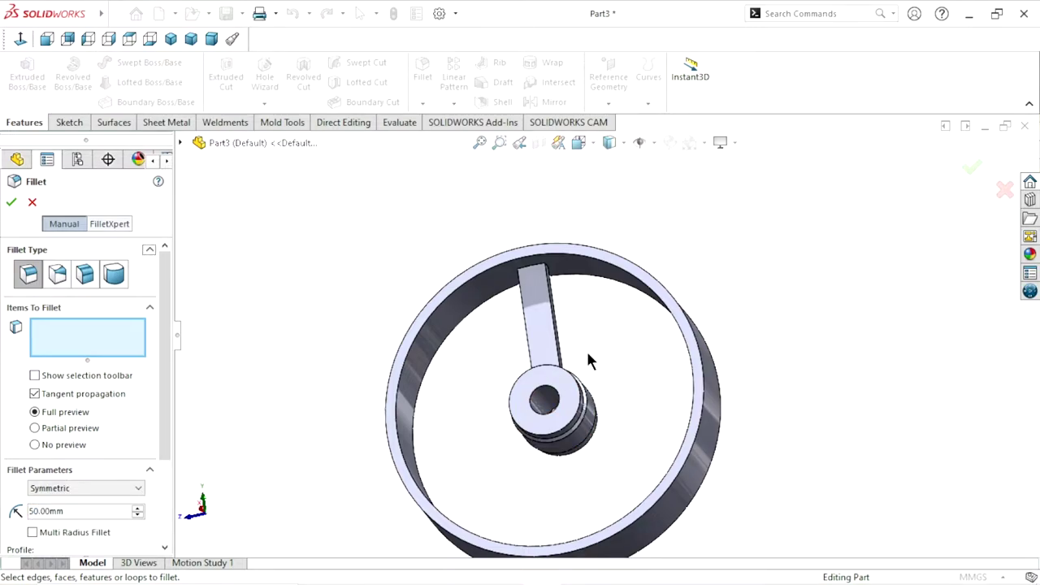
middle_drag(585, 348, 576, 317)
scroll(573, 305, down, 2)
scroll(569, 290, down, 2)
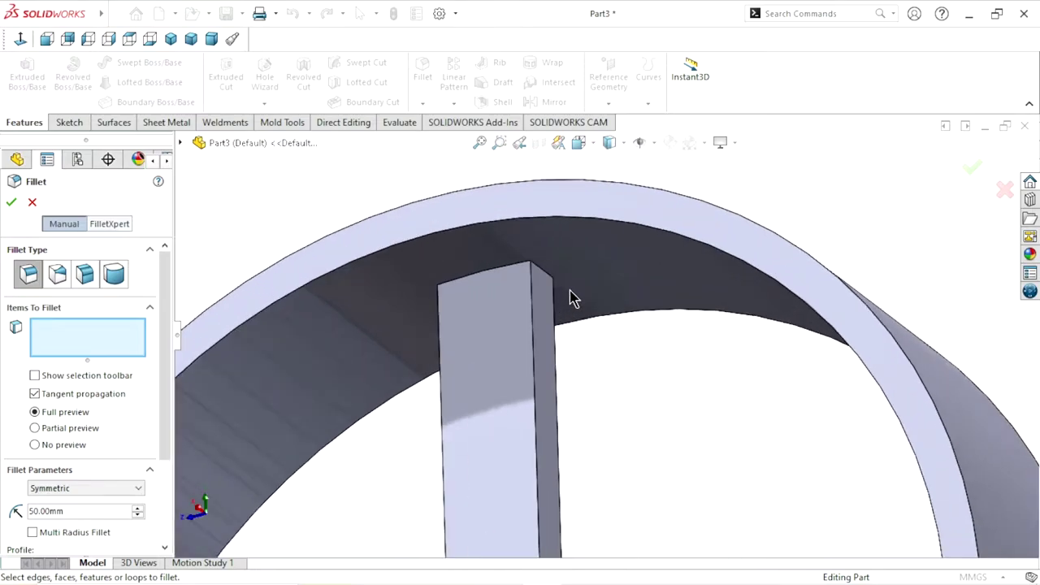
click(544, 274)
scroll(492, 355, up, 2)
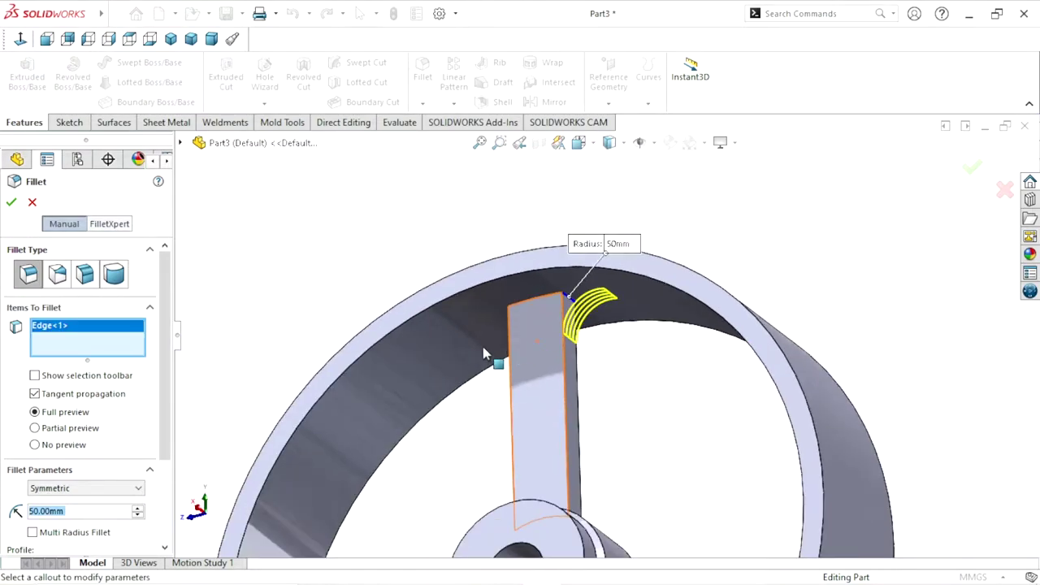
middle_drag(492, 355, 540, 325)
scroll(560, 333, down, 2)
scroll(577, 338, down, 3)
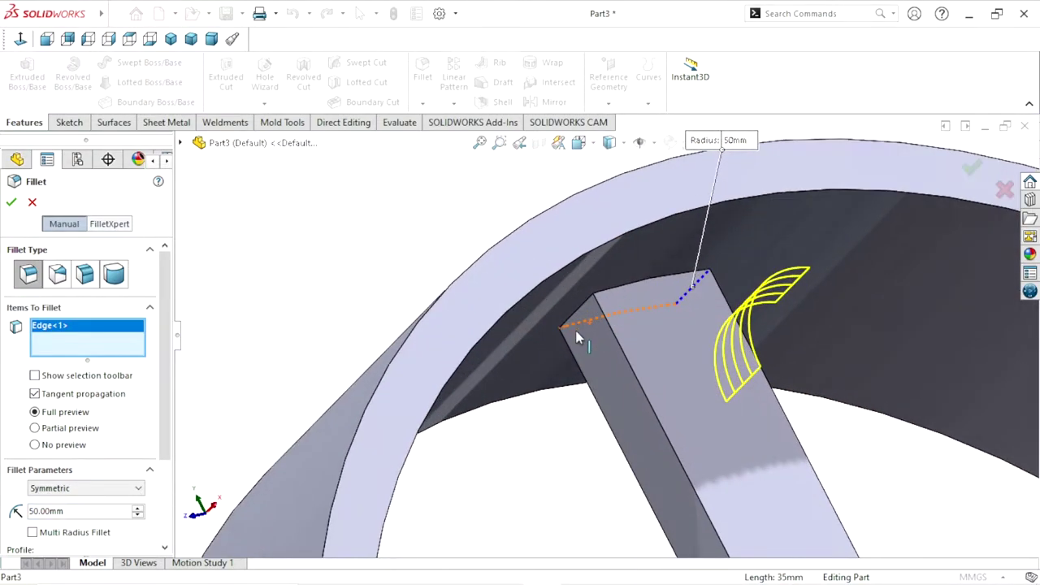
click(575, 321)
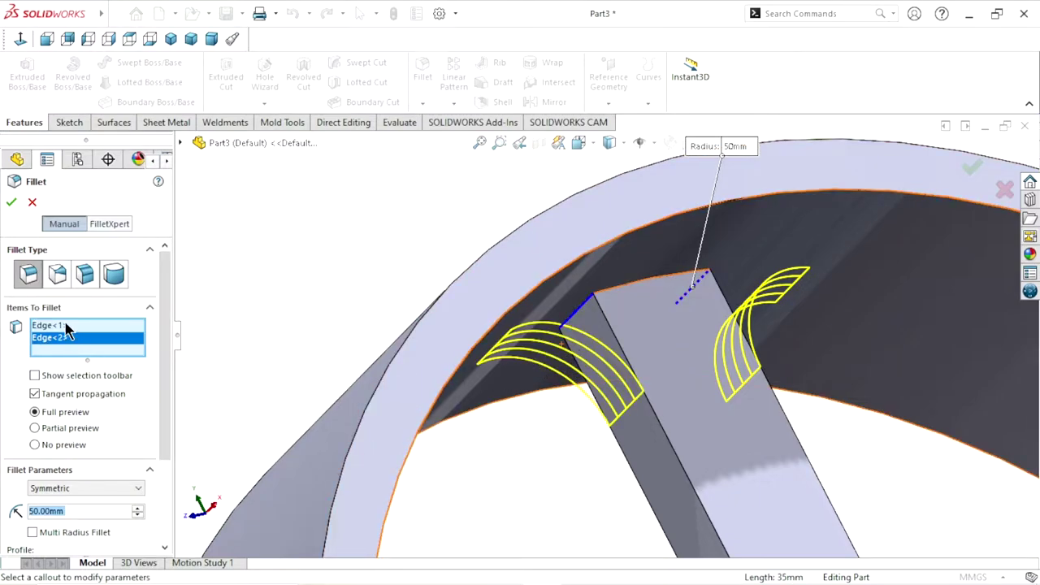
Apply the 50 mm fillet and orbit to inspect the flared spoke top.
click(12, 203)
scroll(578, 368, up, 3)
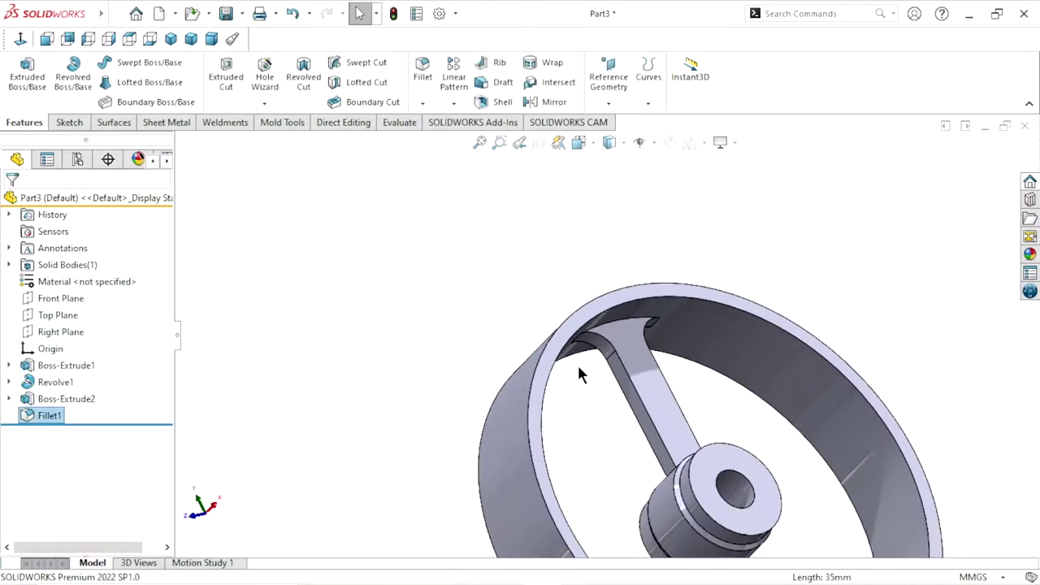
scroll(601, 382, up, 2)
middle_drag(623, 391, 689, 358)
scroll(689, 358, down, 2)
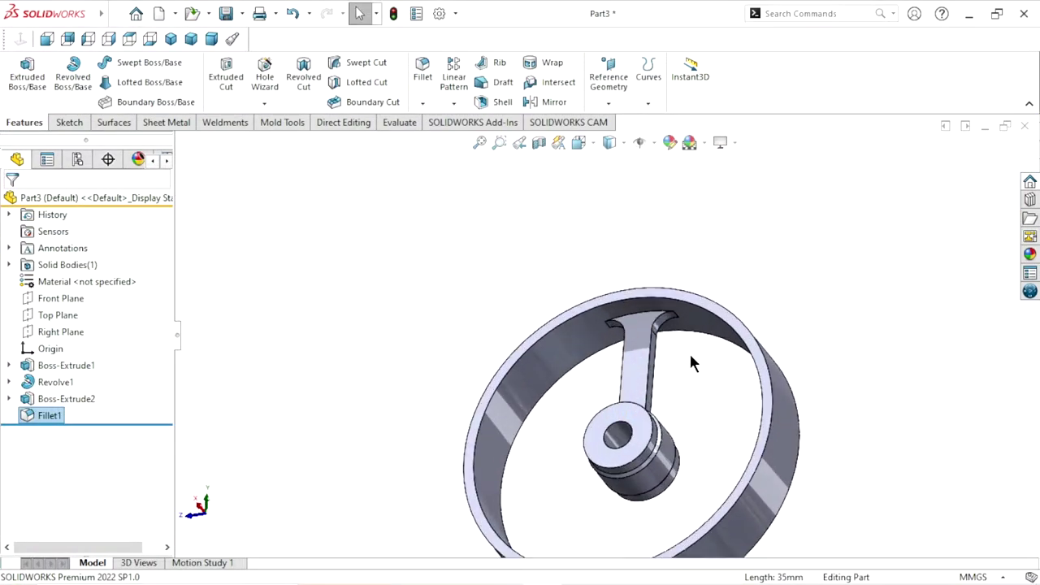
scroll(685, 373, down, 2)
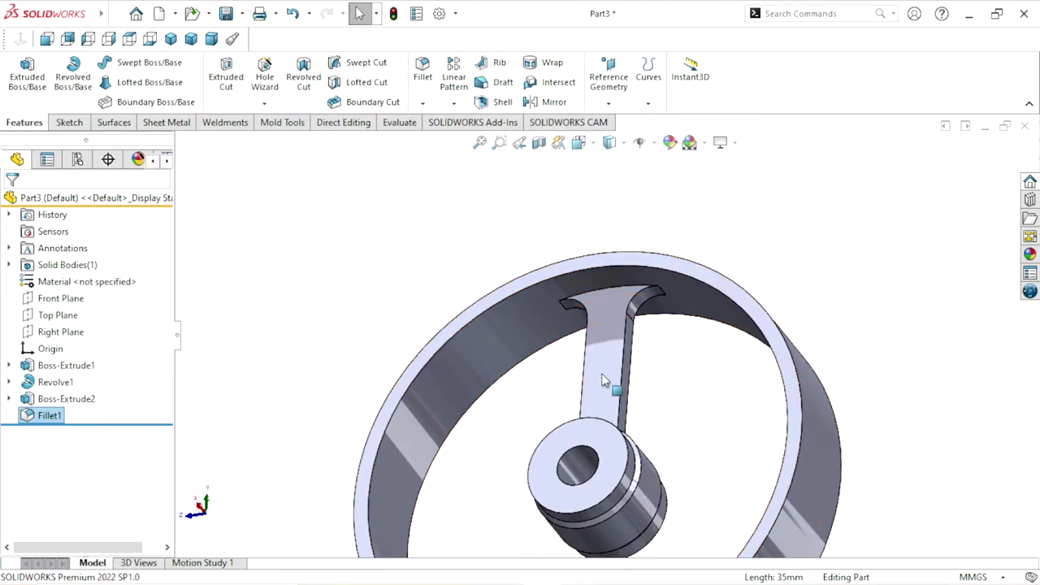
Start a new sketch on the Right Plane, viewed normal to it.
click(67, 333)
click(79, 313)
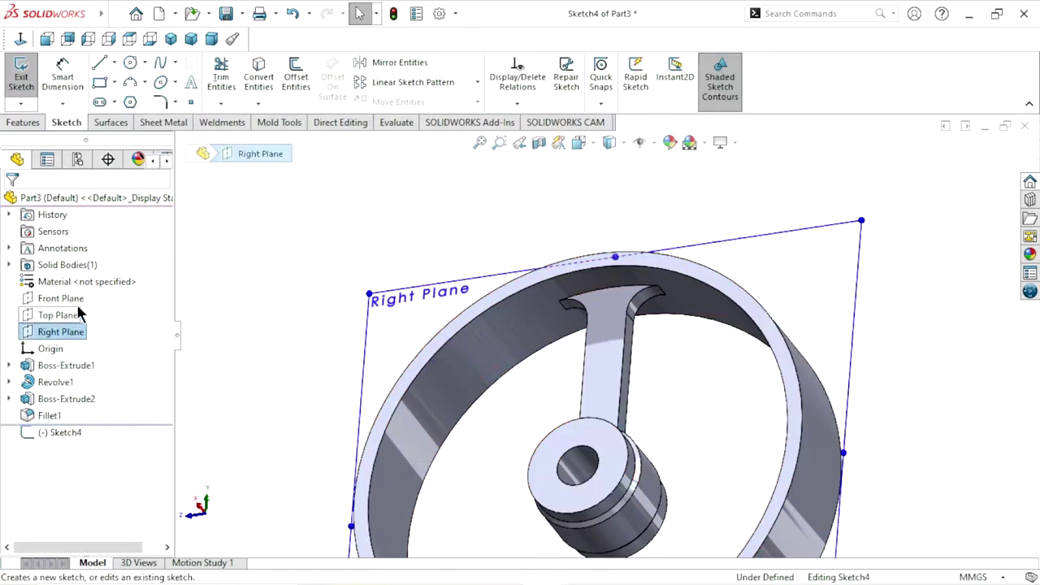
click(22, 41)
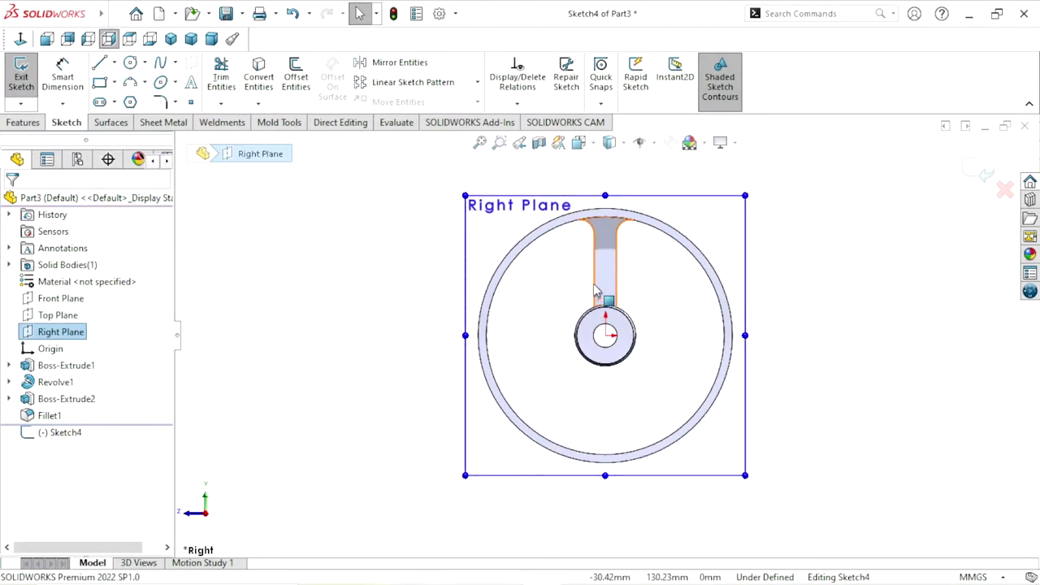
click(840, 309)
scroll(635, 242, down, 2)
scroll(633, 241, down, 1)
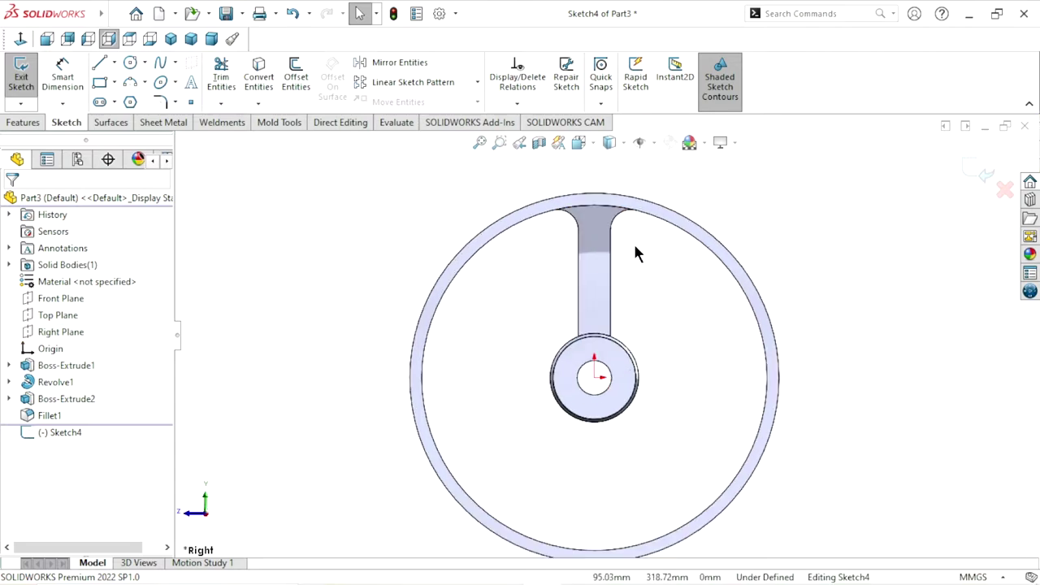
scroll(633, 241, down, 1)
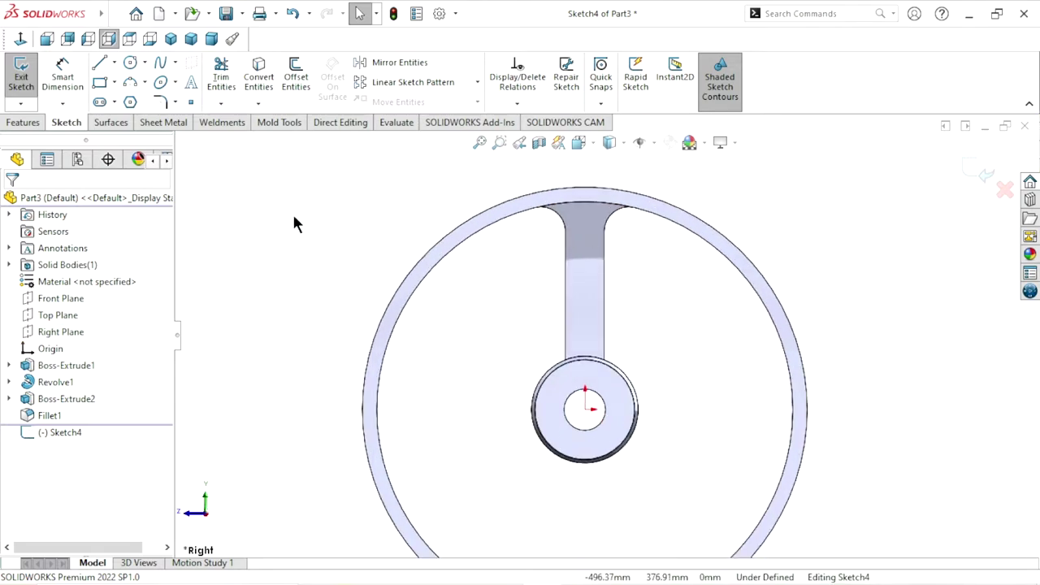
Draw a narrow corner rectangle along the spoke from its top down to the hub.
click(99, 82)
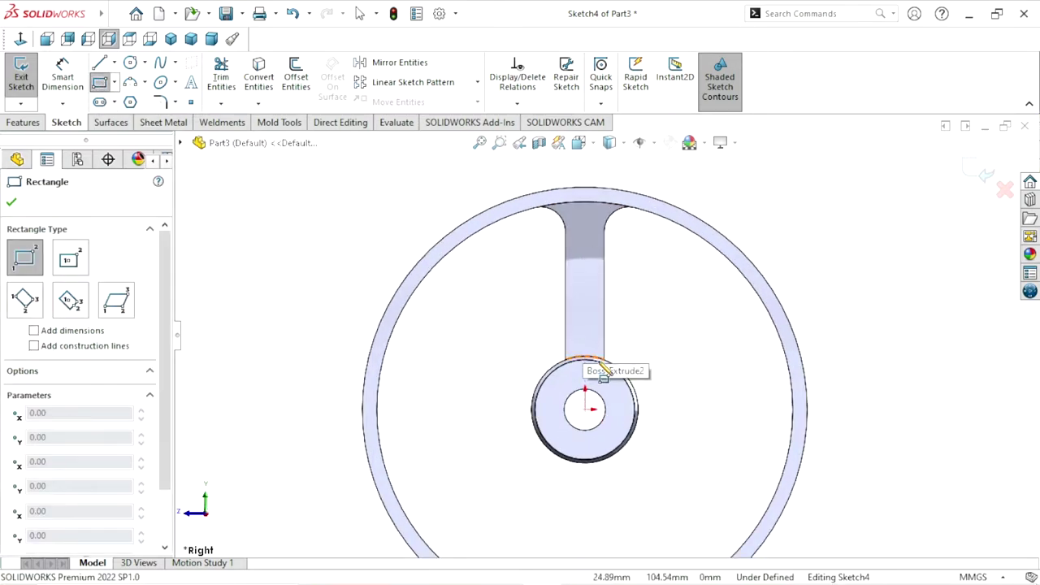
click(578, 197)
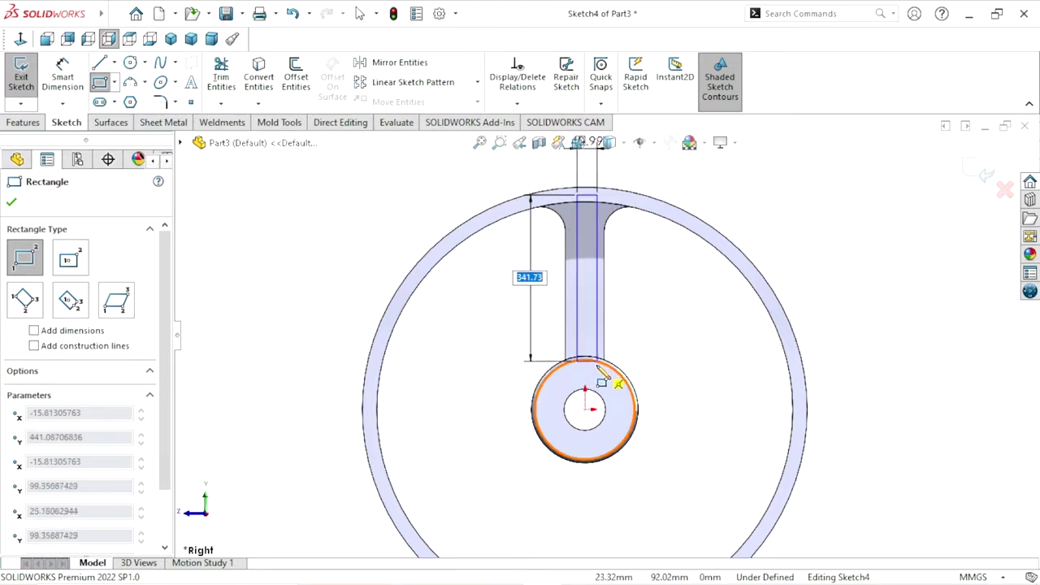
click(597, 372)
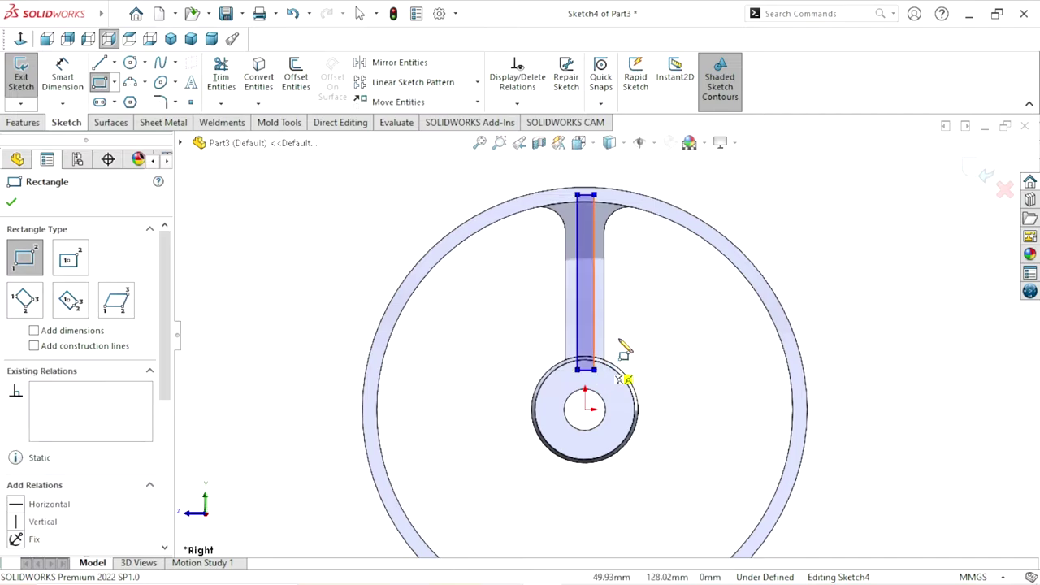
right_click(623, 346)
click(642, 352)
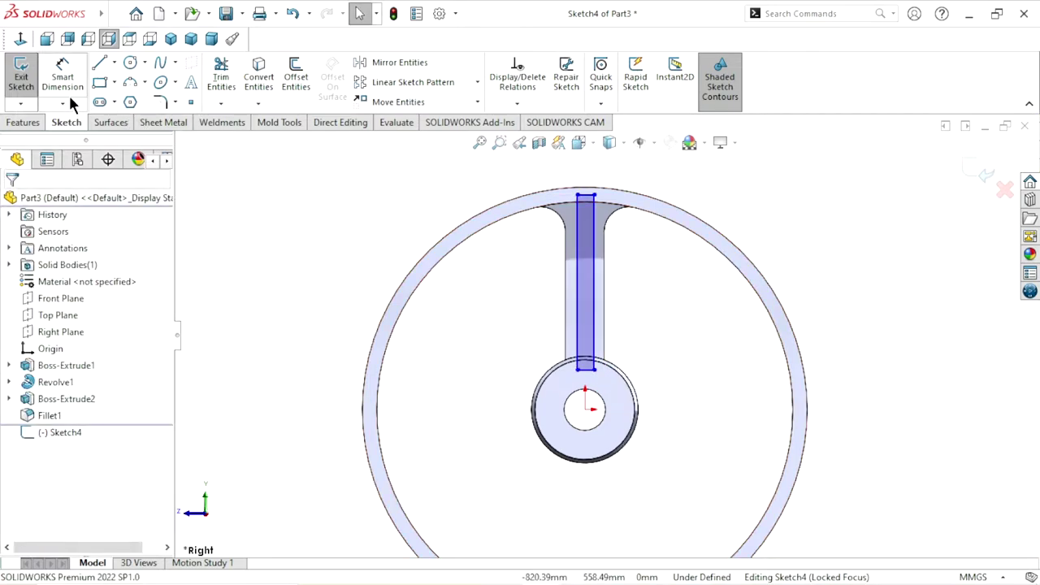
scroll(662, 310, down, 3)
scroll(598, 260, up, 3)
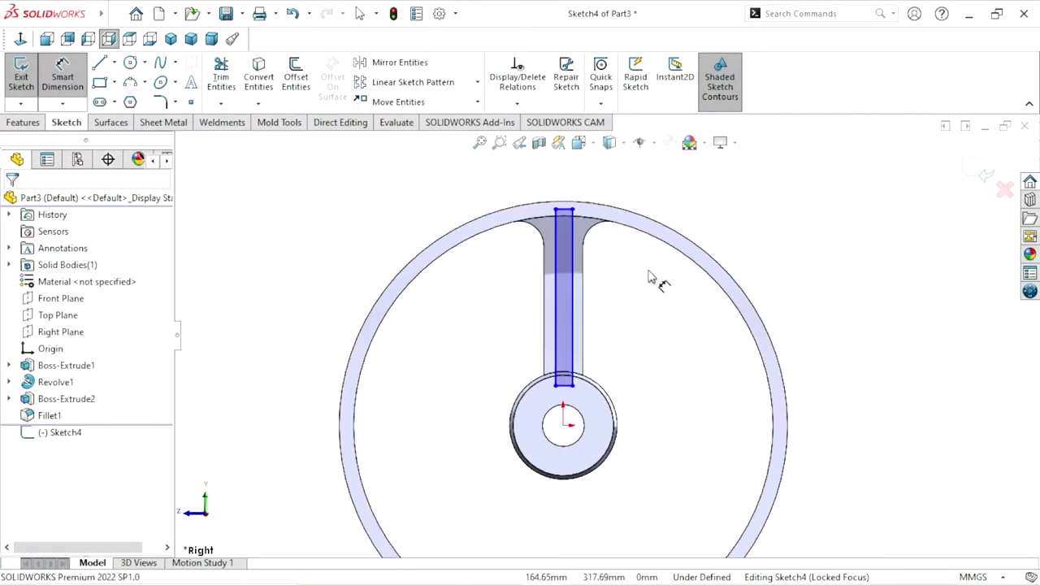
scroll(655, 279, down, 2)
Dimension the rectangle's length to 330 mm and begin its width dimension.
click(560, 315)
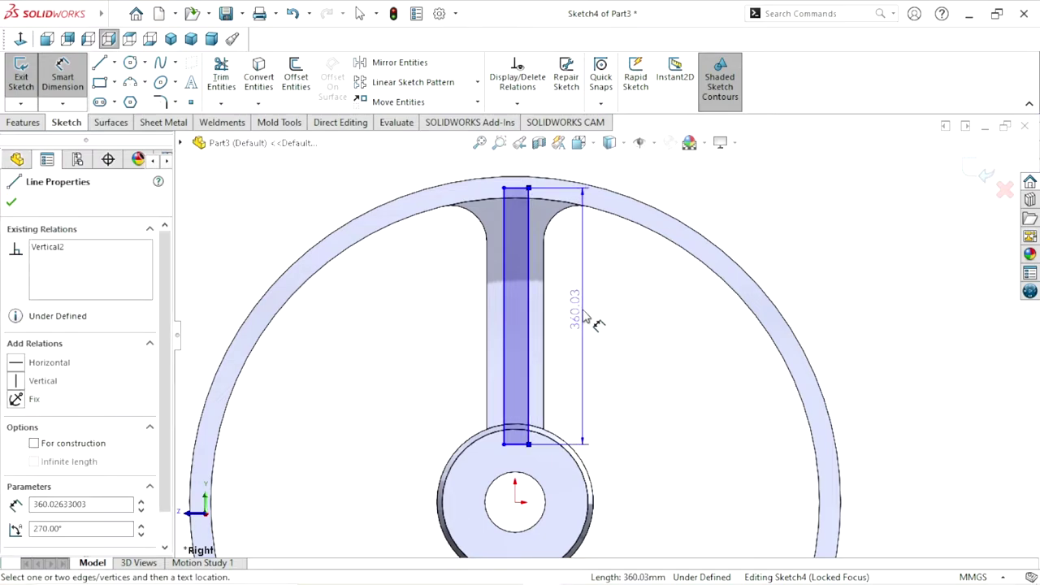
click(599, 326)
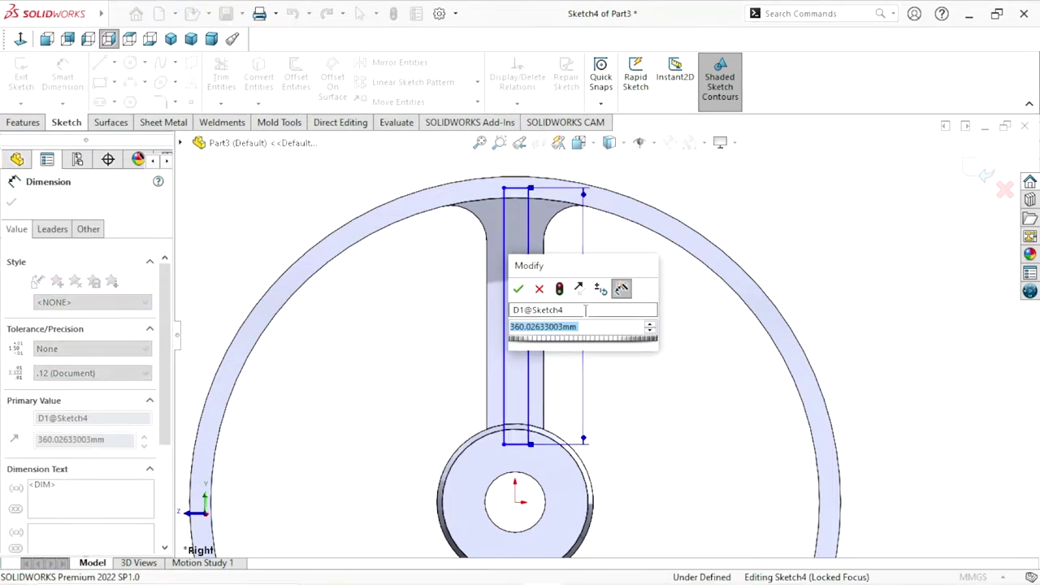
text(330)
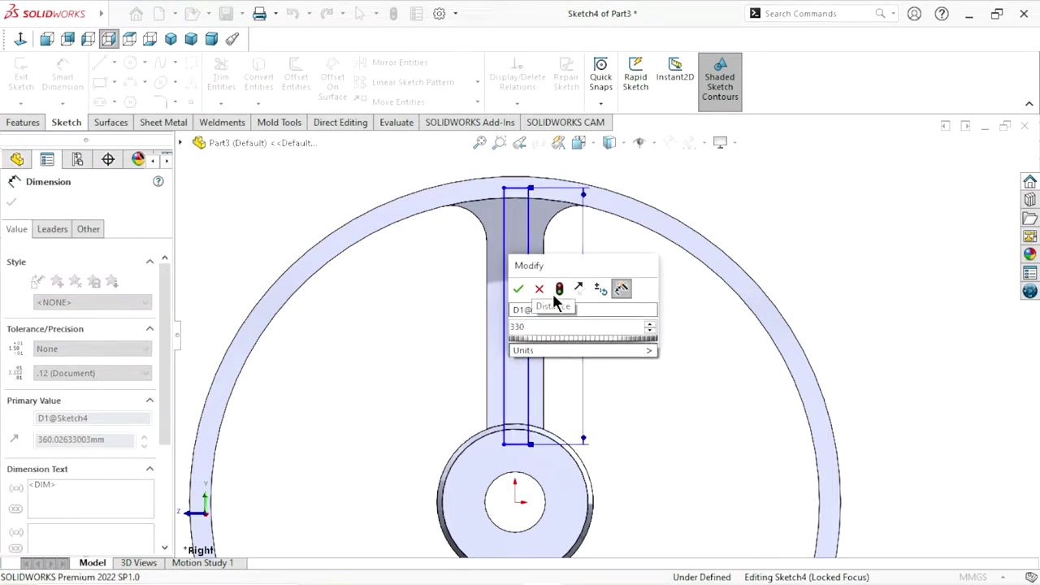
click(521, 290)
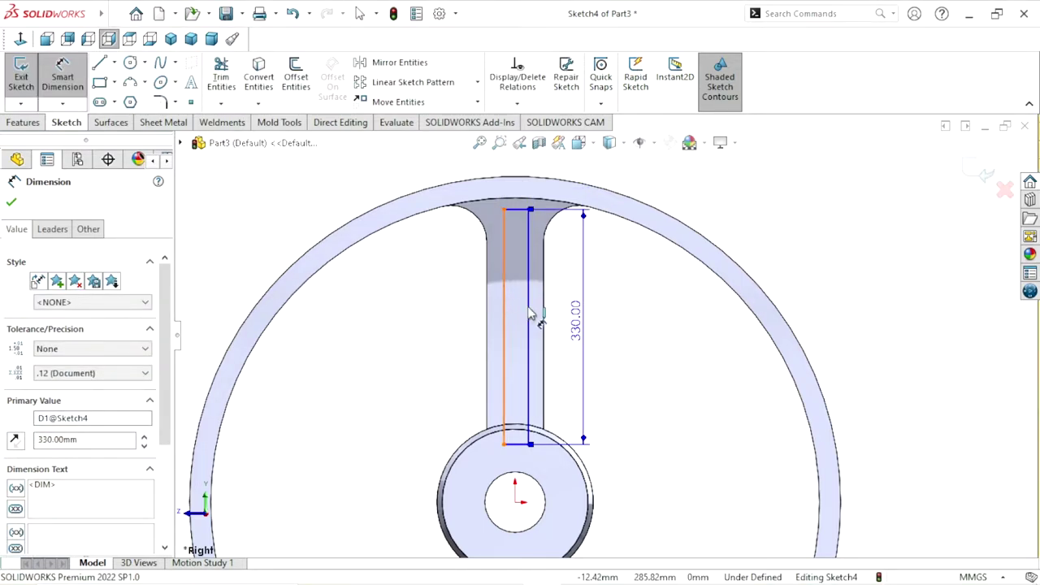
click(505, 308)
click(531, 313)
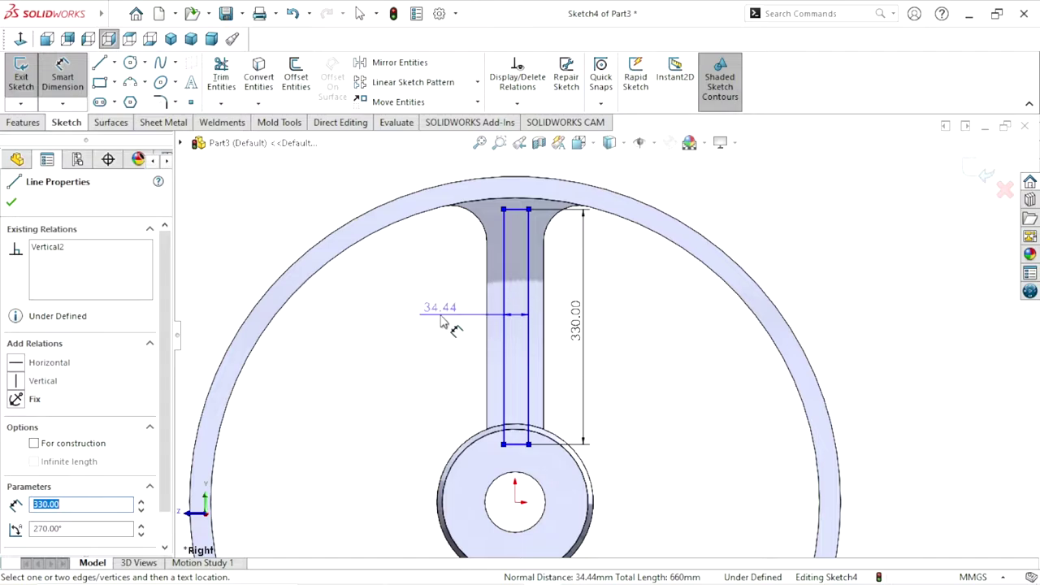
click(443, 323)
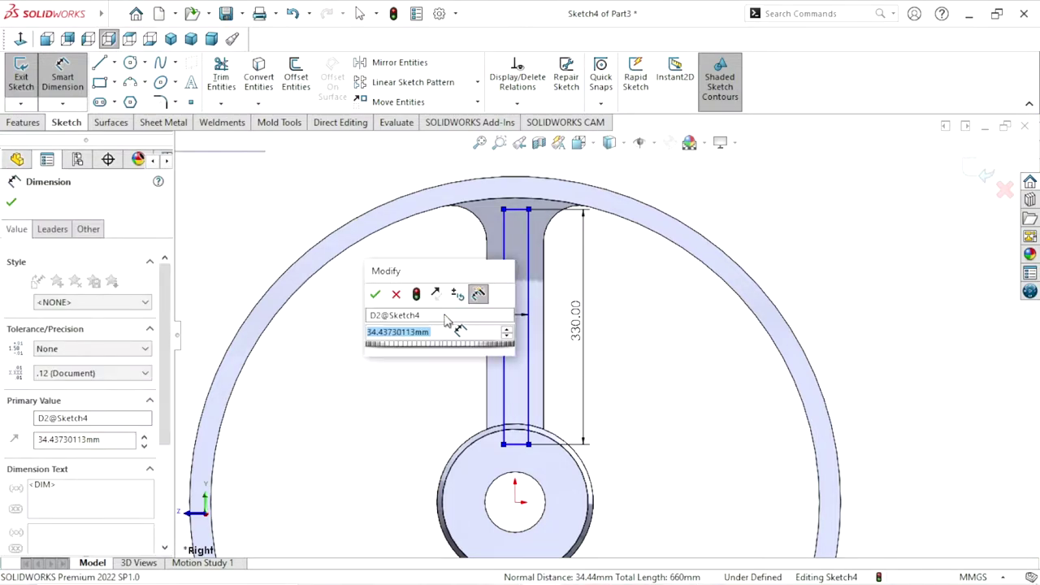
Enter 16 mm as the rectangle's width dimension and close the Dimension PropertyManager.
text(16)
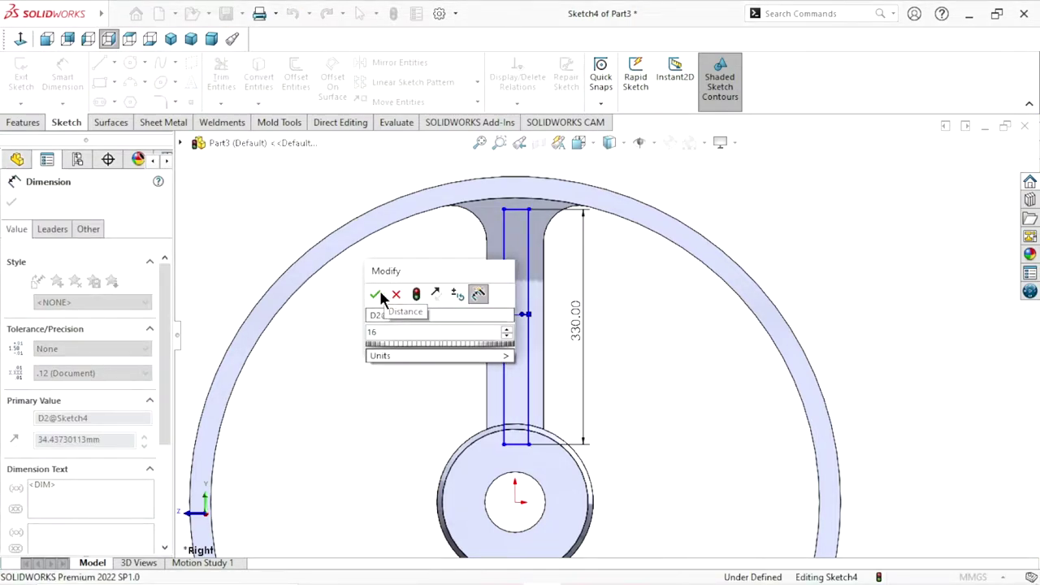
click(376, 294)
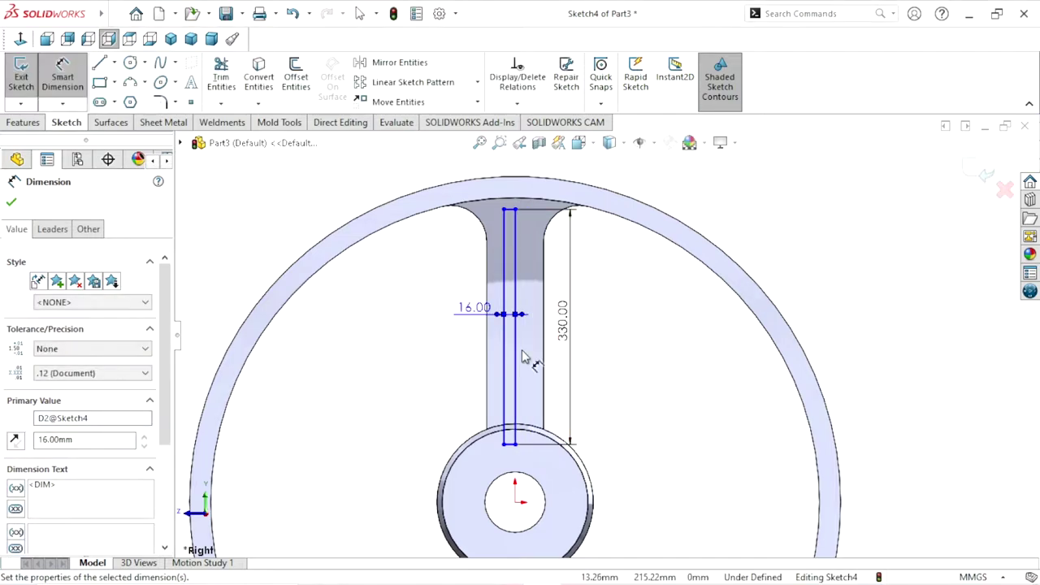
scroll(524, 358, down, 2)
click(12, 203)
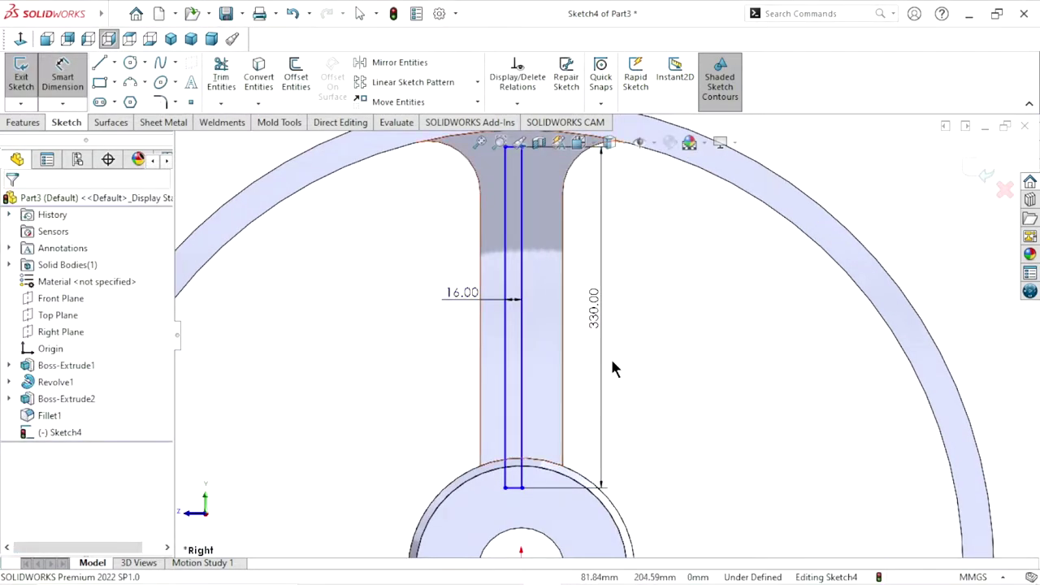
scroll(610, 356, up, 3)
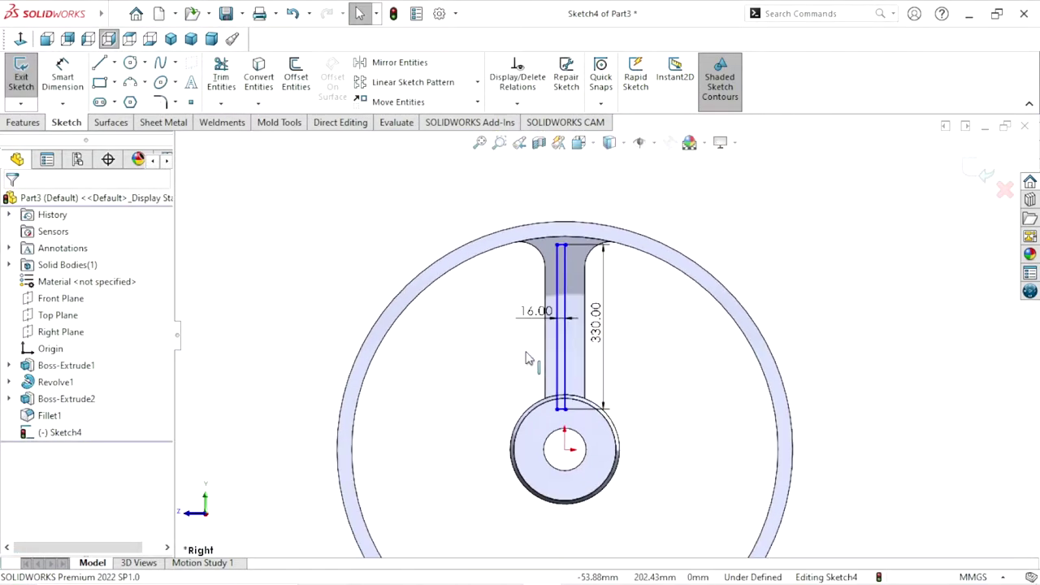
Draw a vertical centerline from the origin straight up past the rim.
click(115, 64)
click(134, 100)
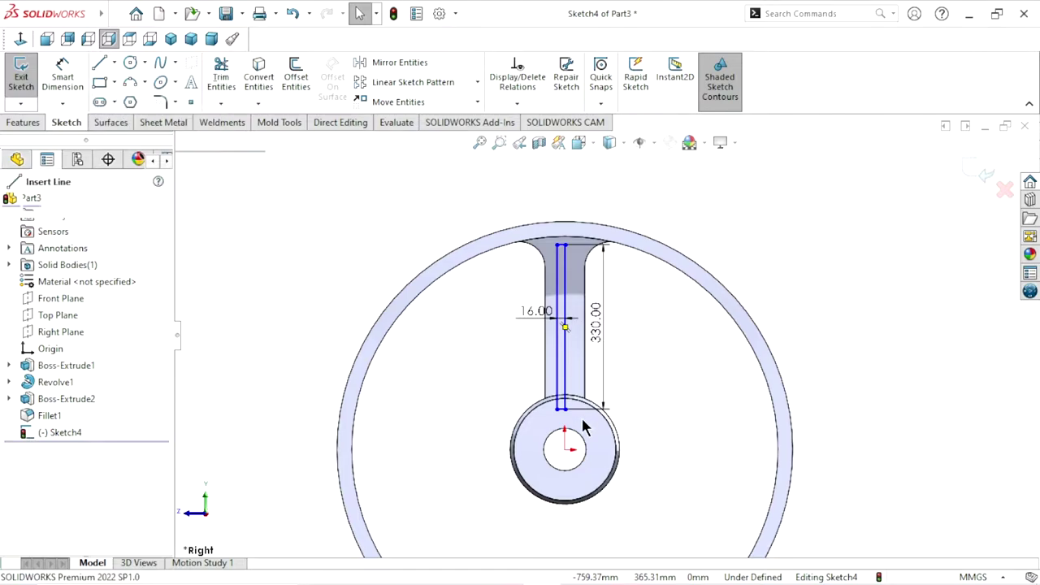
click(566, 449)
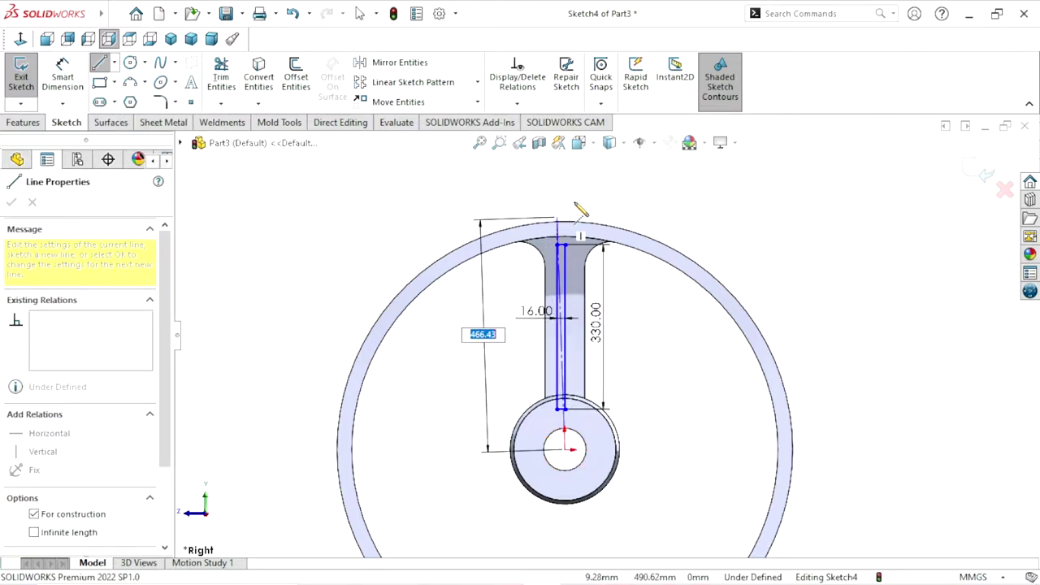
click(567, 198)
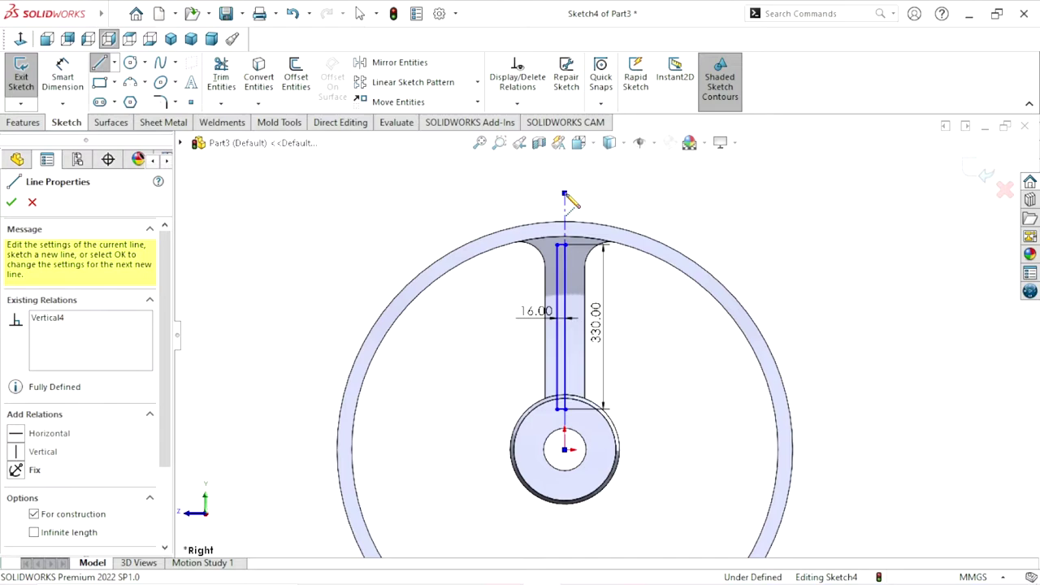
right_click(656, 201)
click(656, 201)
scroll(581, 276, down, 2)
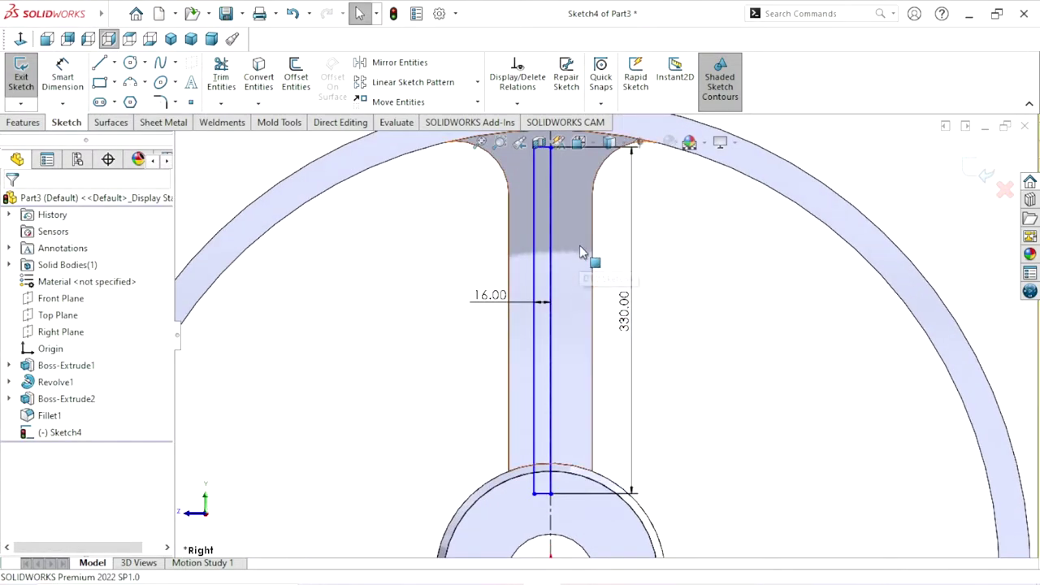
Make the rib rectangle's two long sides symmetric about the centerline.
drag(523, 248, 569, 220)
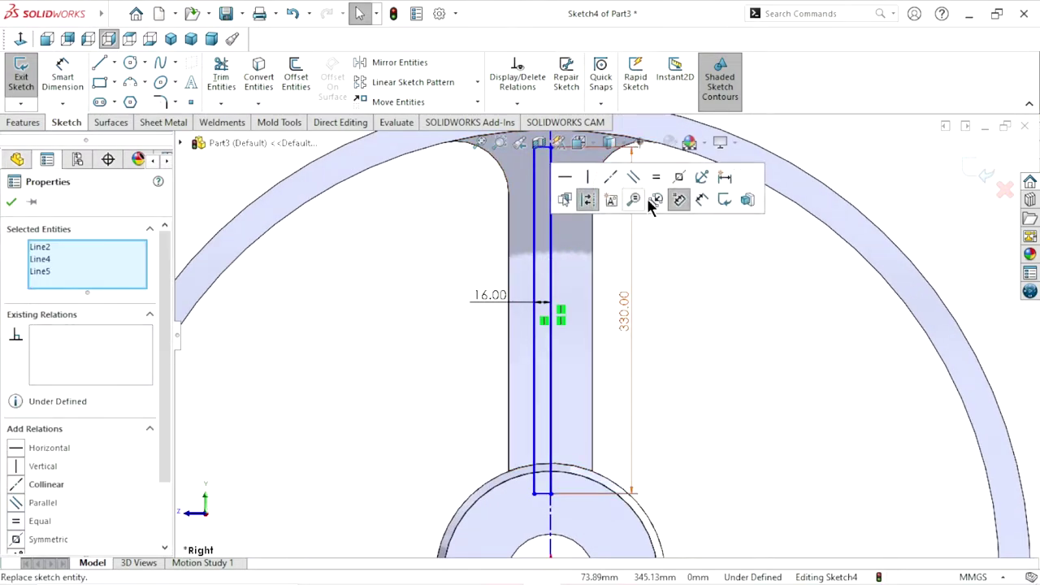
click(681, 179)
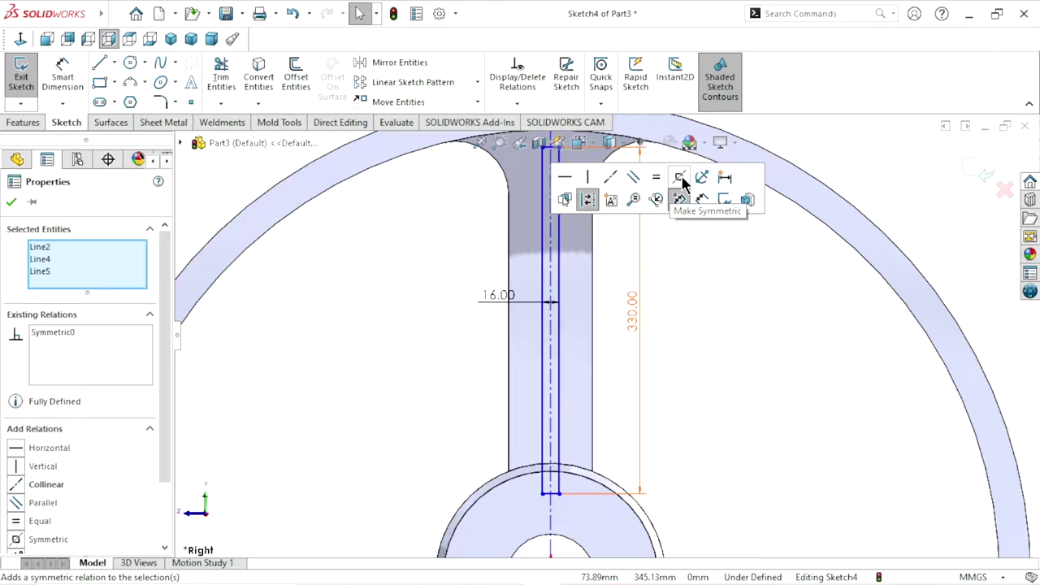
click(12, 203)
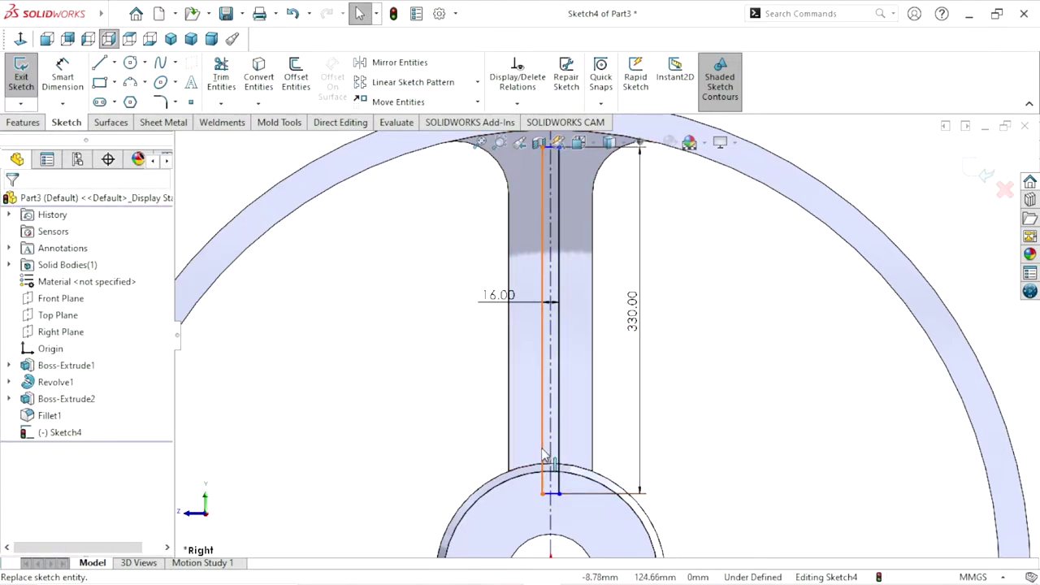
scroll(657, 399, up, 3)
scroll(685, 352, down, 1)
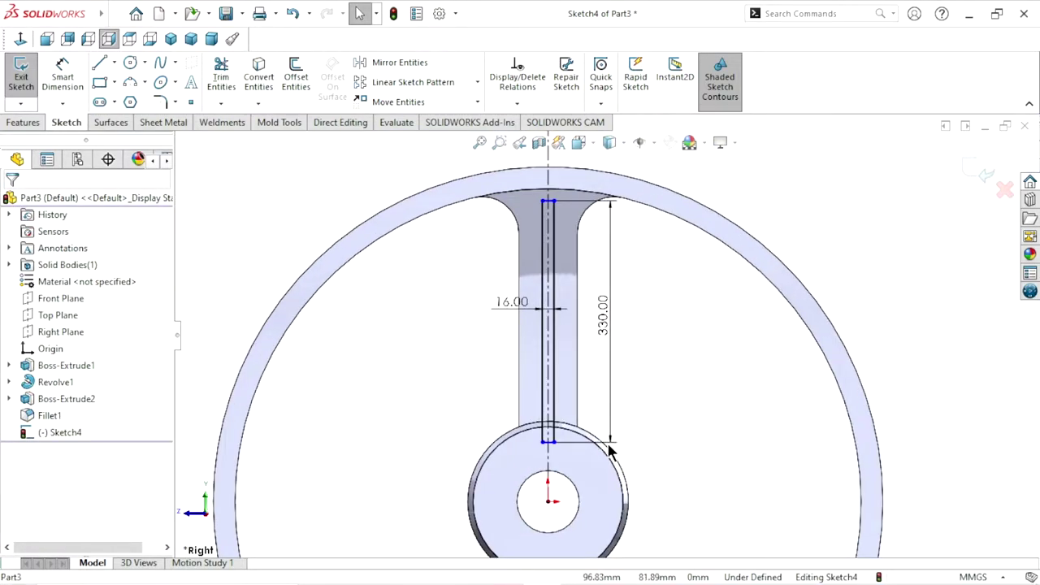
scroll(520, 431, down, 1)
scroll(520, 431, down, 1)
scroll(520, 430, down, 1)
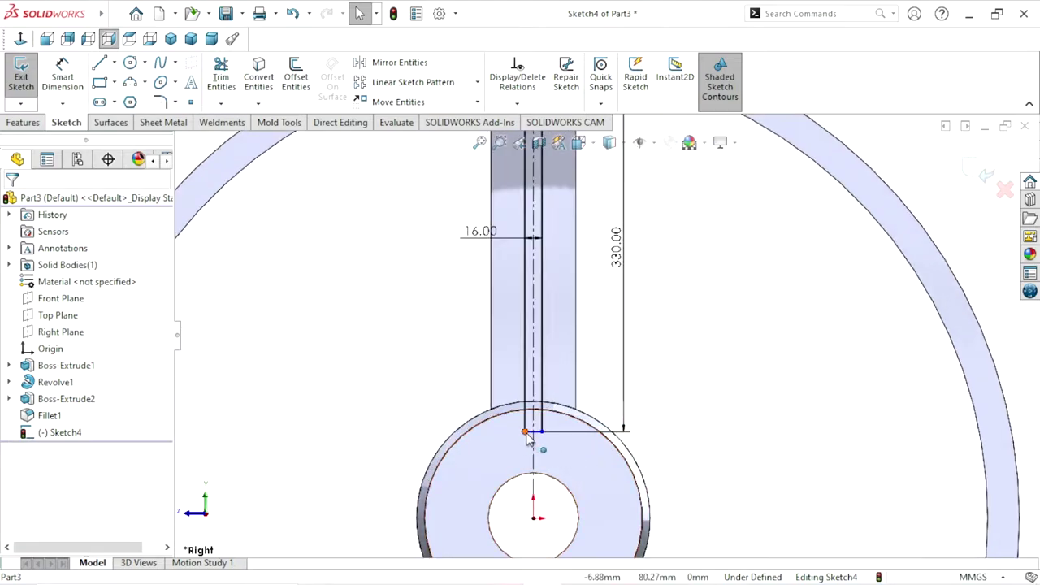
Make the rib's lower corner coincident with the hub's outer edge, fully defining Sketch4.
click(525, 431)
ctrl+click(520, 418)
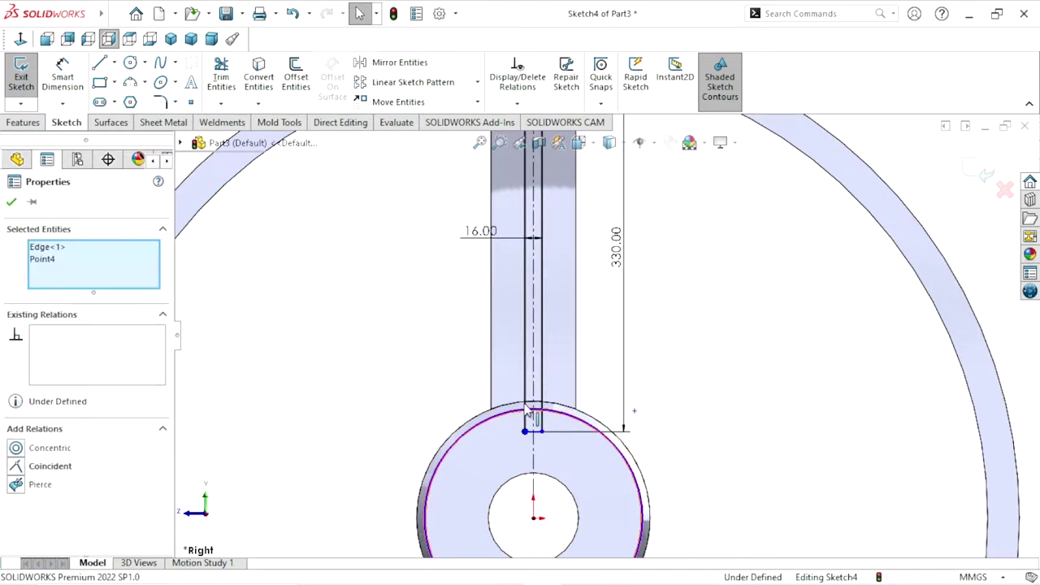
click(579, 341)
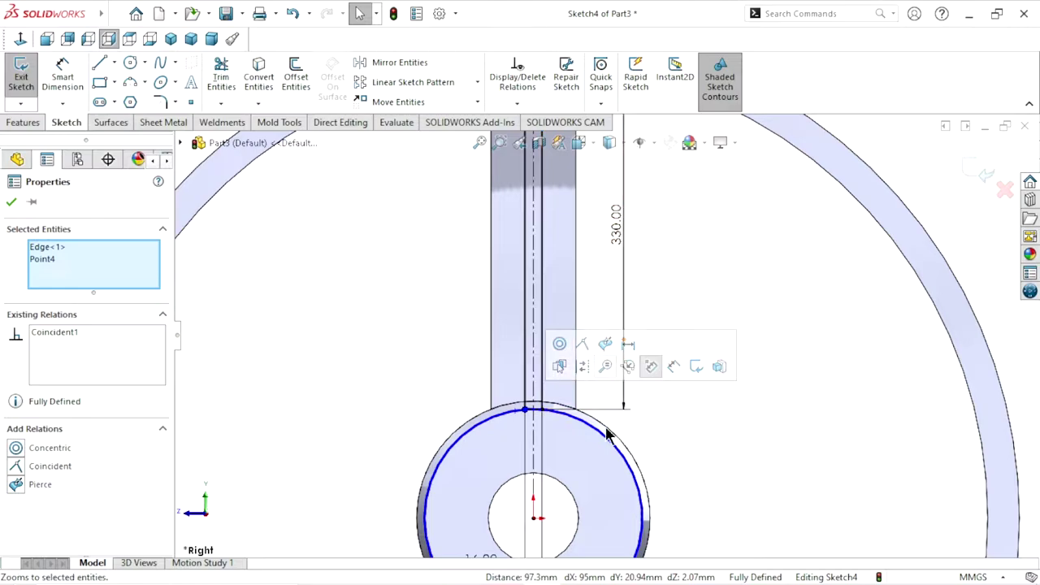
click(650, 365)
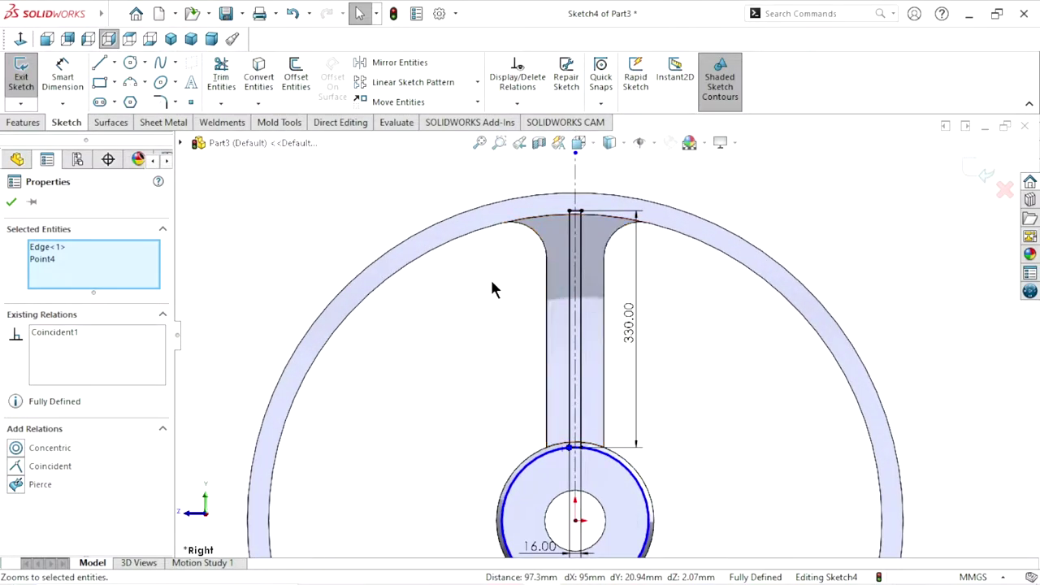
click(11, 202)
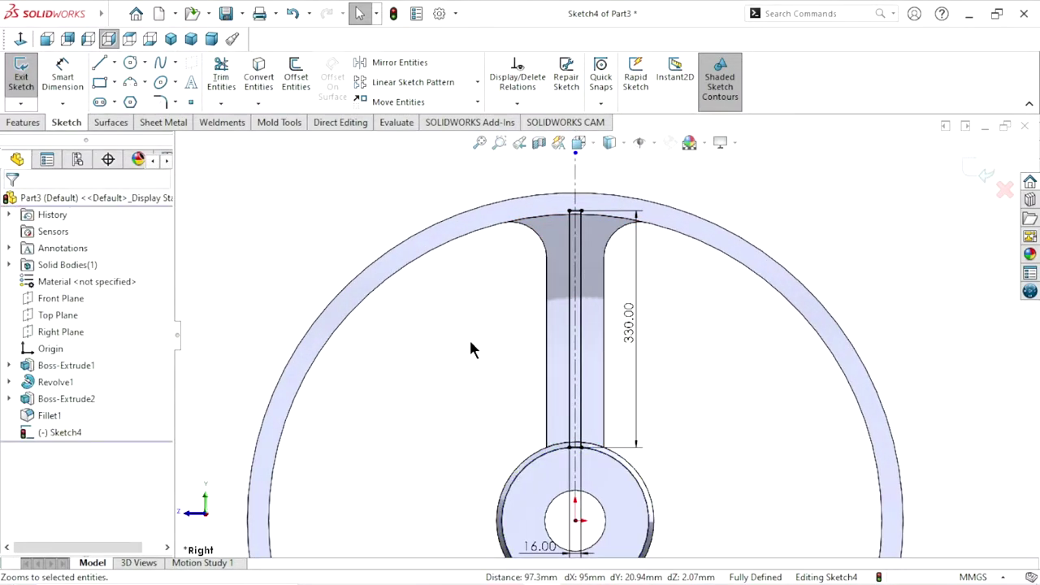
scroll(484, 351, up, 3)
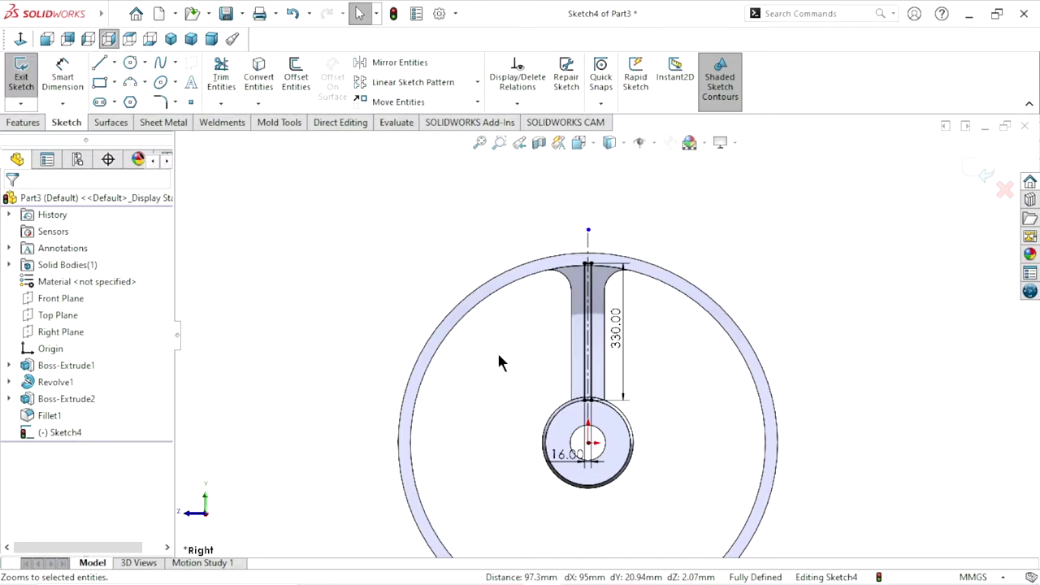
Extrude the rib sketch Mid Plane to 63 mm (14+35+14) as Boss-Extrude3.
click(6, 126)
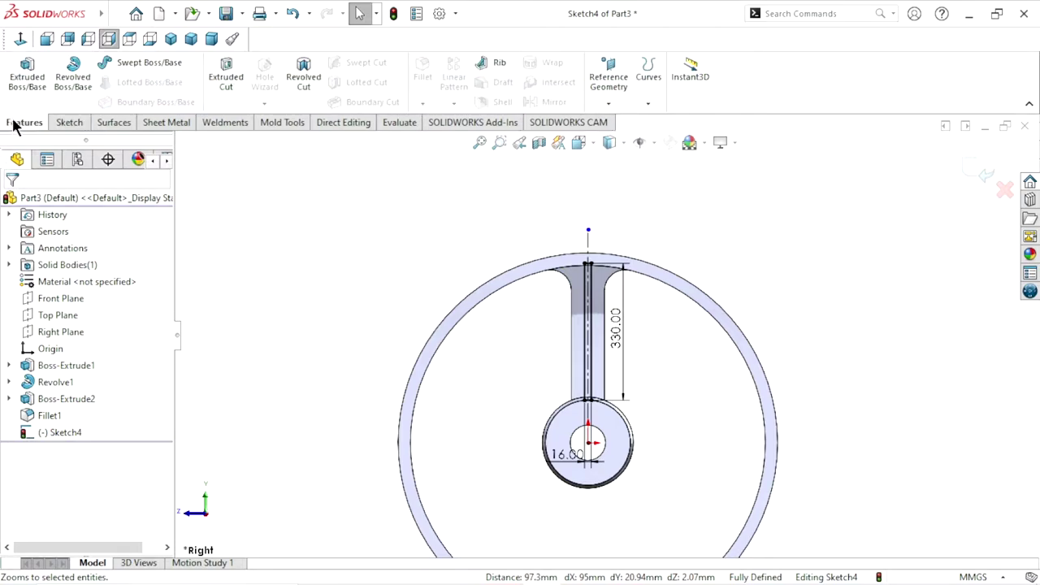
click(33, 85)
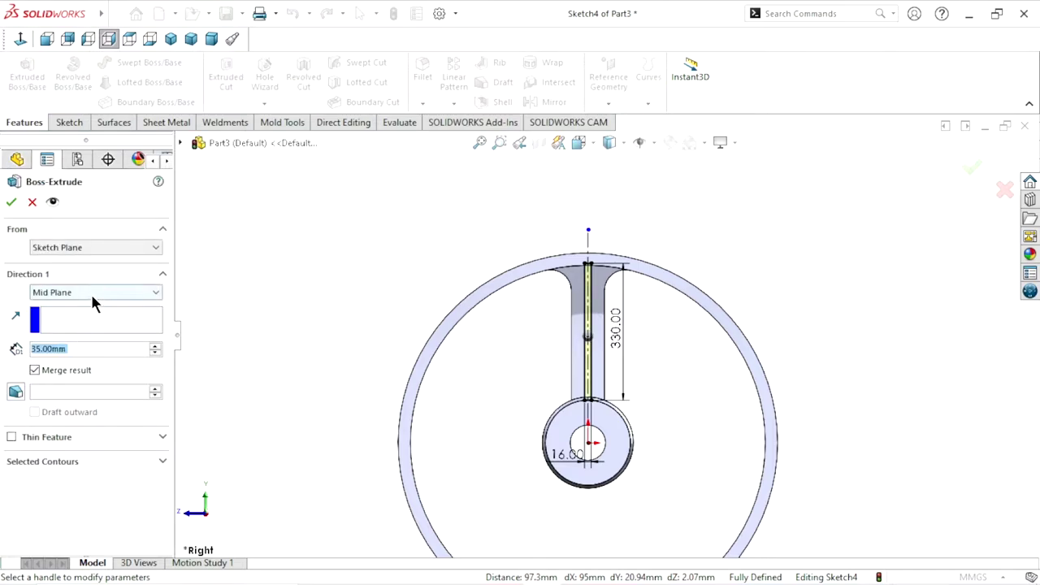
click(91, 292)
click(91, 290)
click(100, 348)
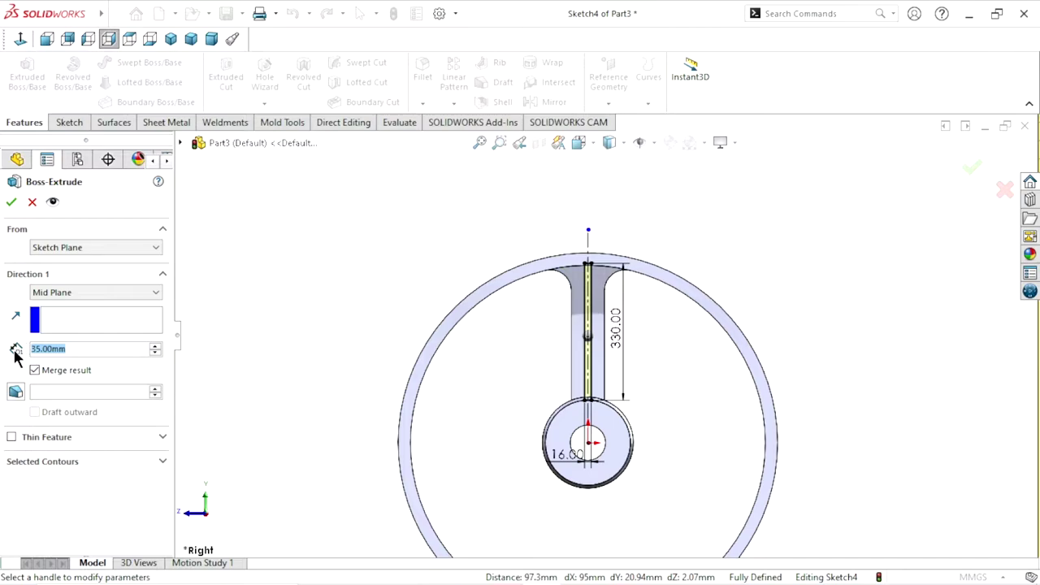
text(1)
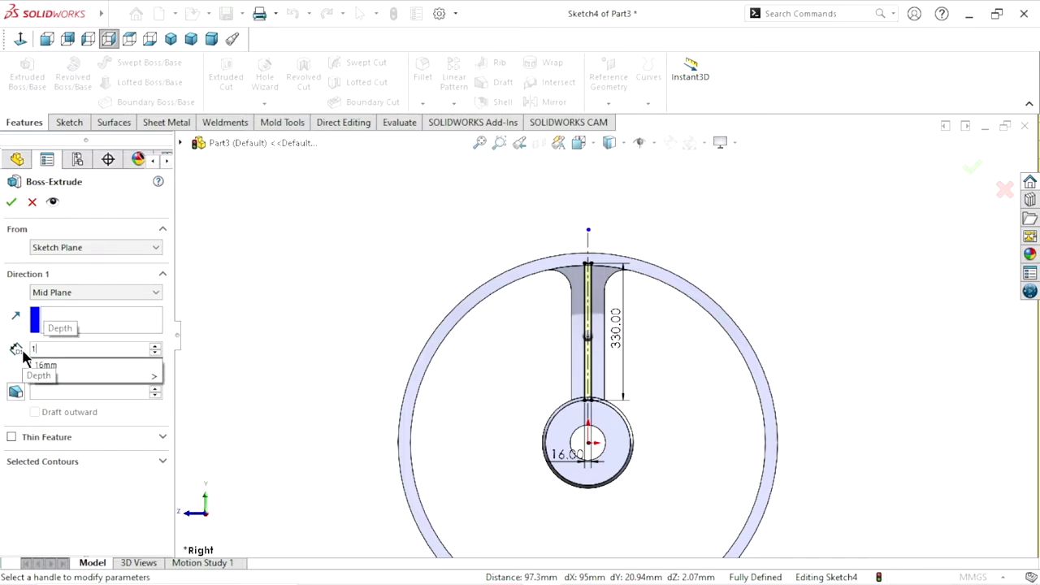
text(4)
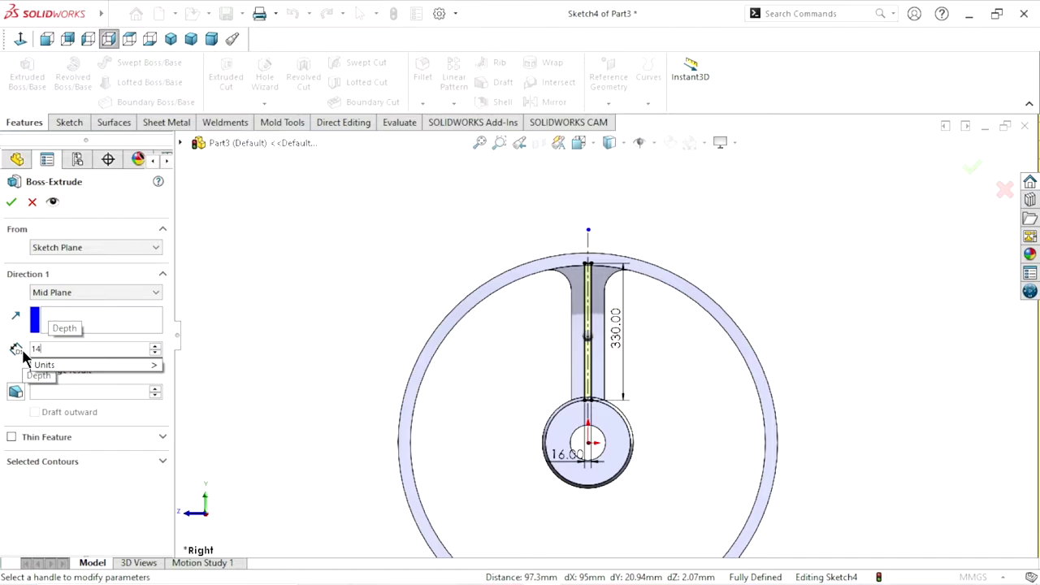
text(+35)
text(+14)
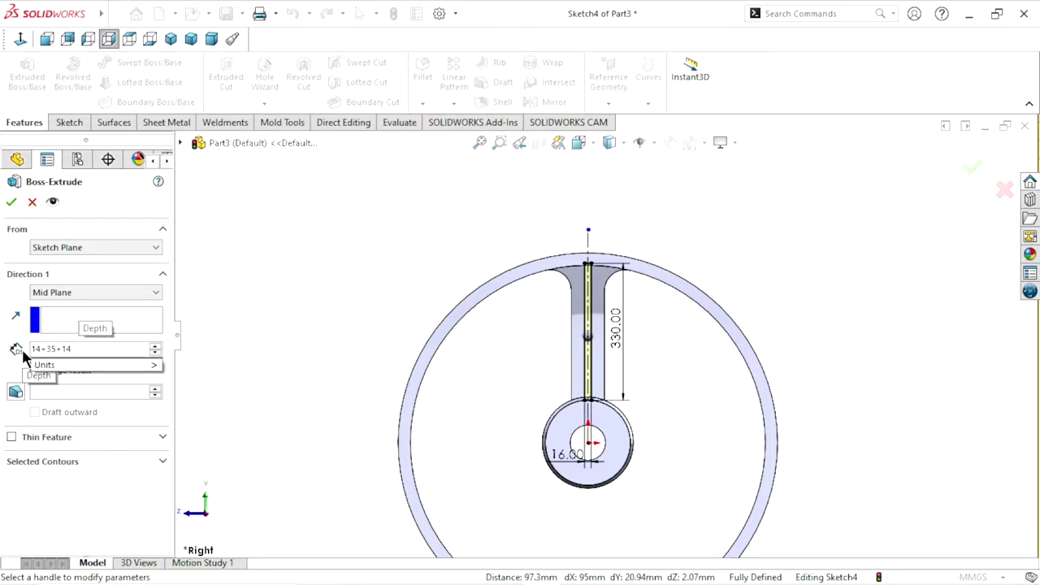
key(Return)
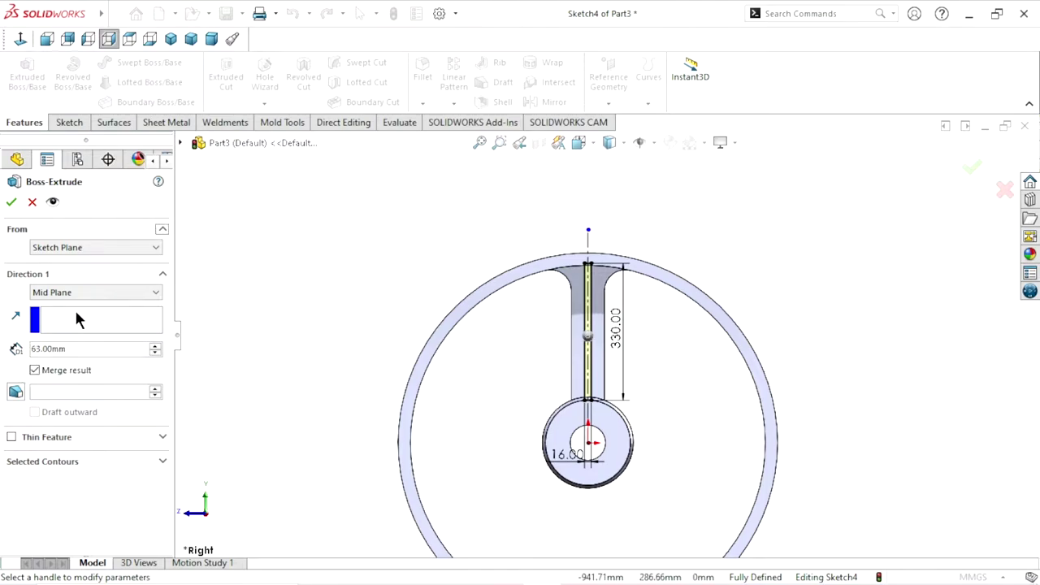
click(12, 202)
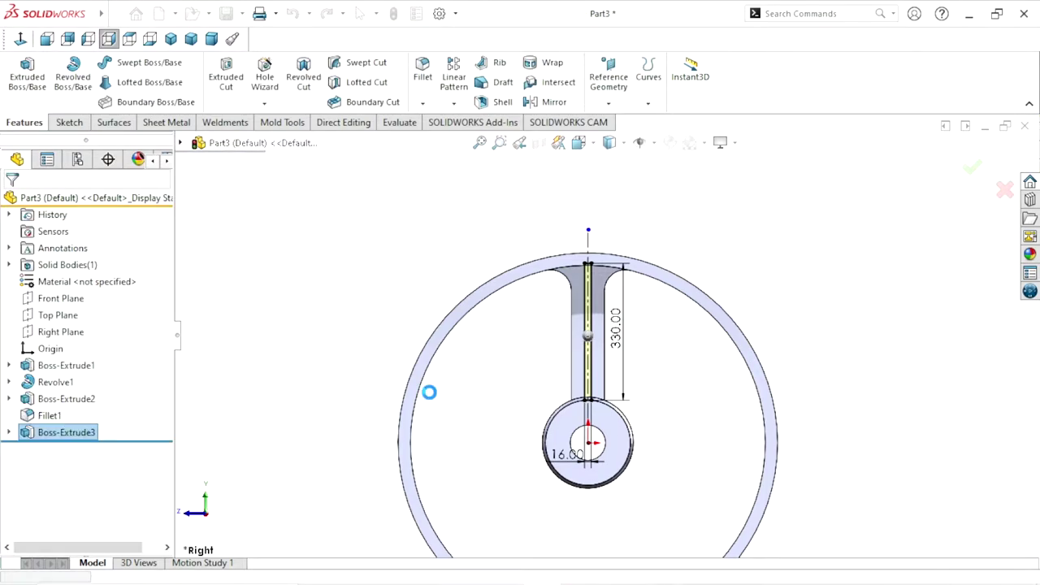
middle_drag(449, 383, 632, 404)
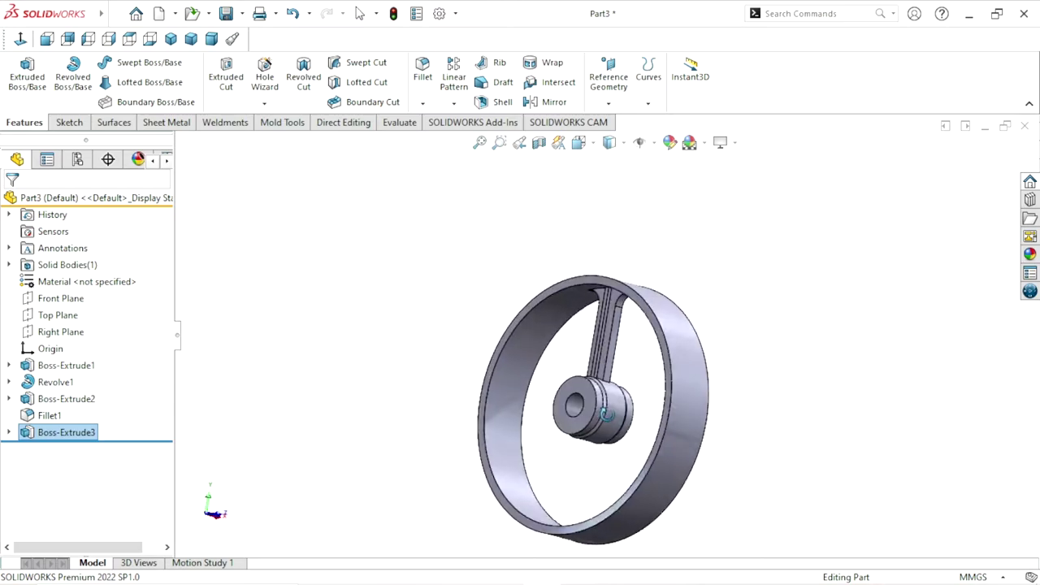
scroll(623, 367, down, 3)
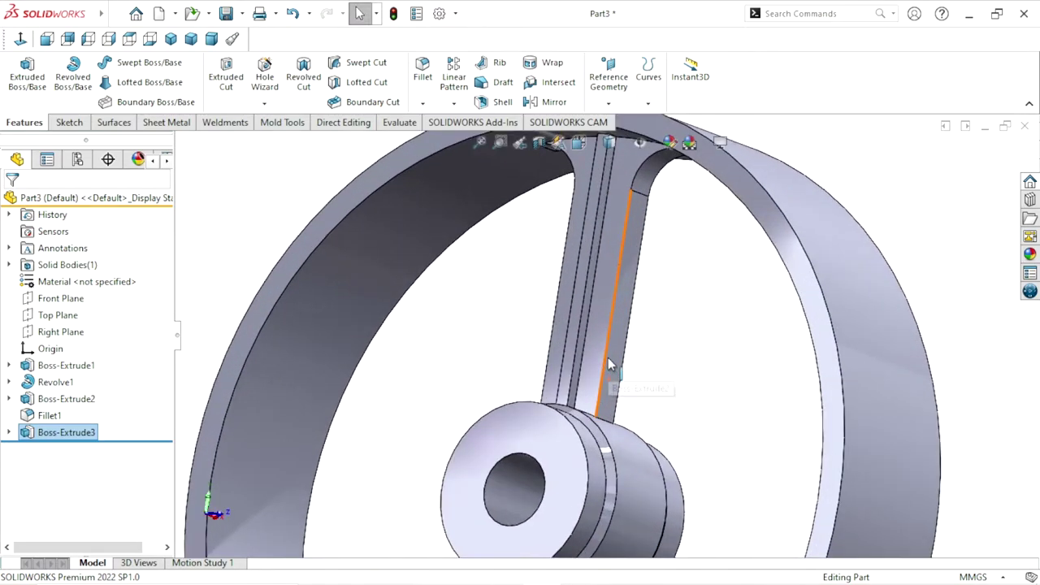
mouse_move(608, 370)
middle_down()
mouse_move(450, 426)
mouse_move(429, 390)
mouse_move(455, 414)
middle_up()
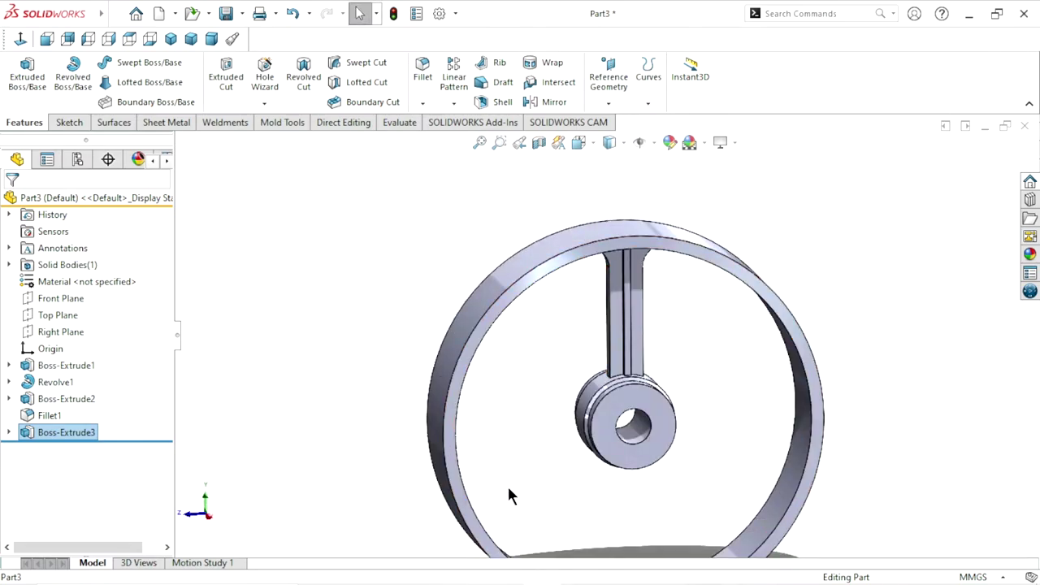
scroll(634, 416, up, 2)
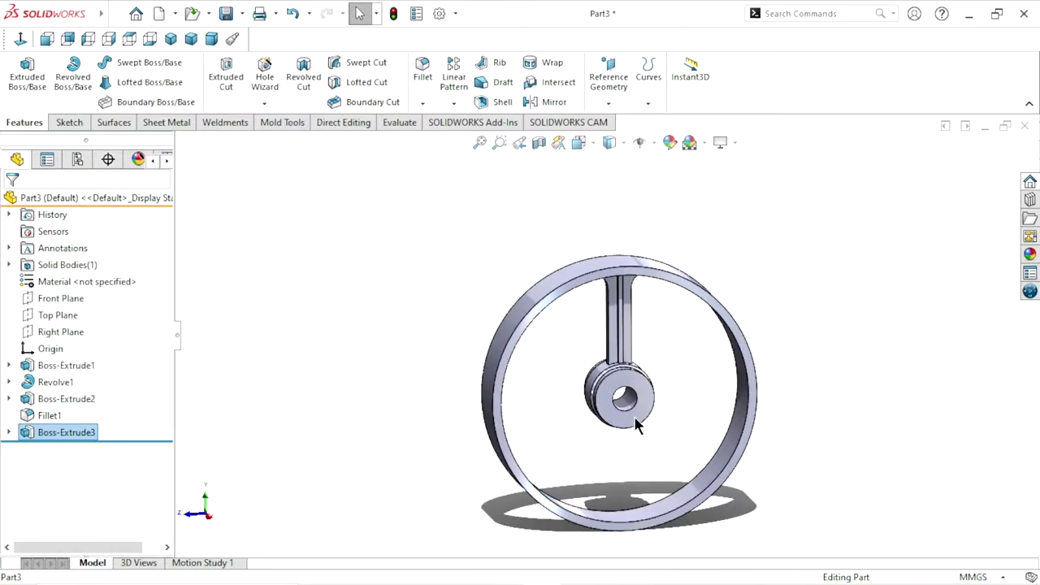
scroll(634, 415, down, 4)
scroll(628, 398, down, 2)
scroll(617, 382, down, 2)
mouse_move(617, 382)
middle_down()
mouse_move(608, 348)
mouse_move(559, 379)
middle_up()
scroll(574, 336, down, 3)
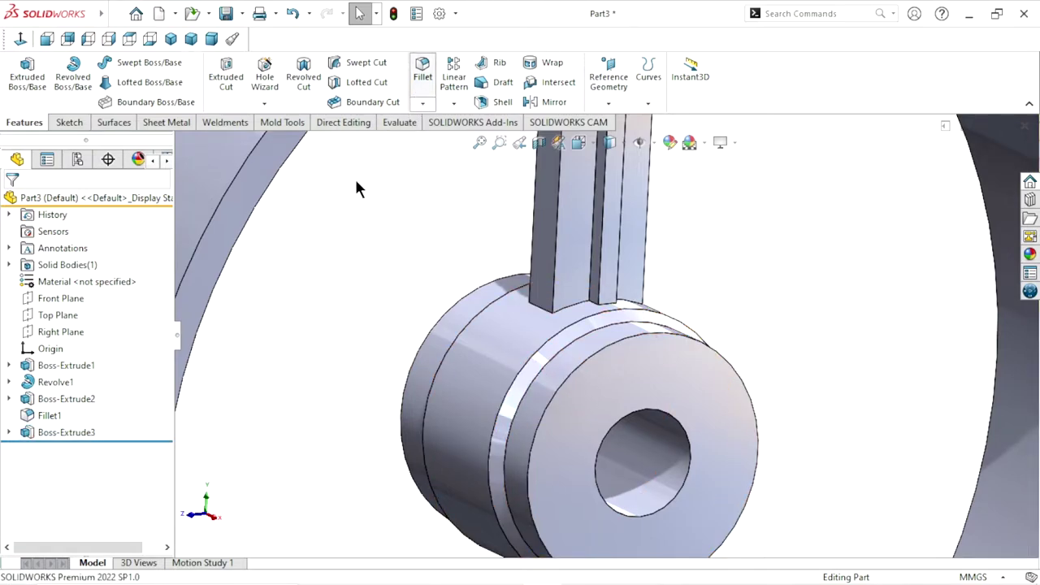
Round both rib base edges at the hub with a 30 mm fillet, then orbit to view it.
key(f)
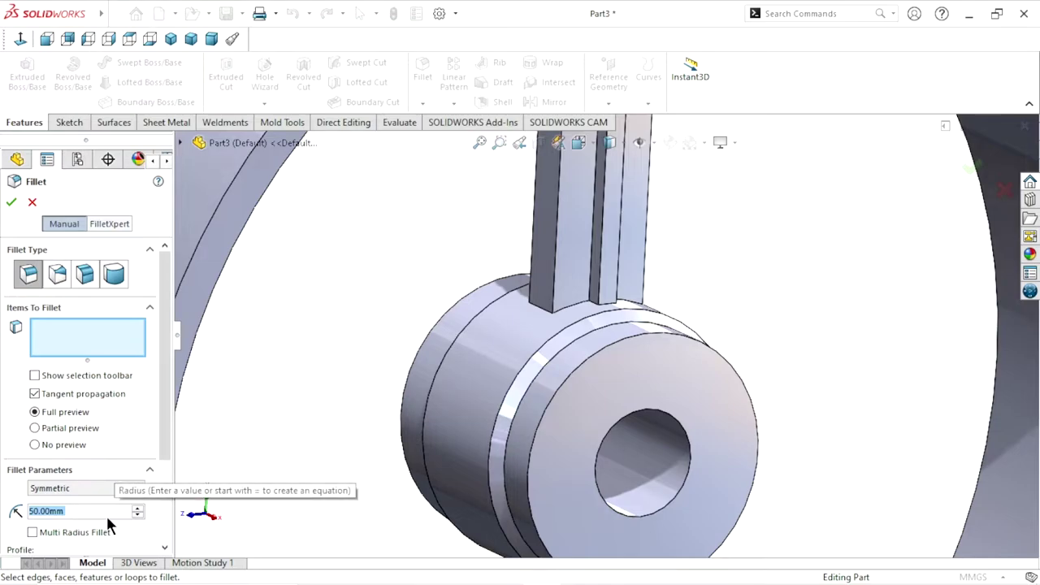
text(30)
key(Return)
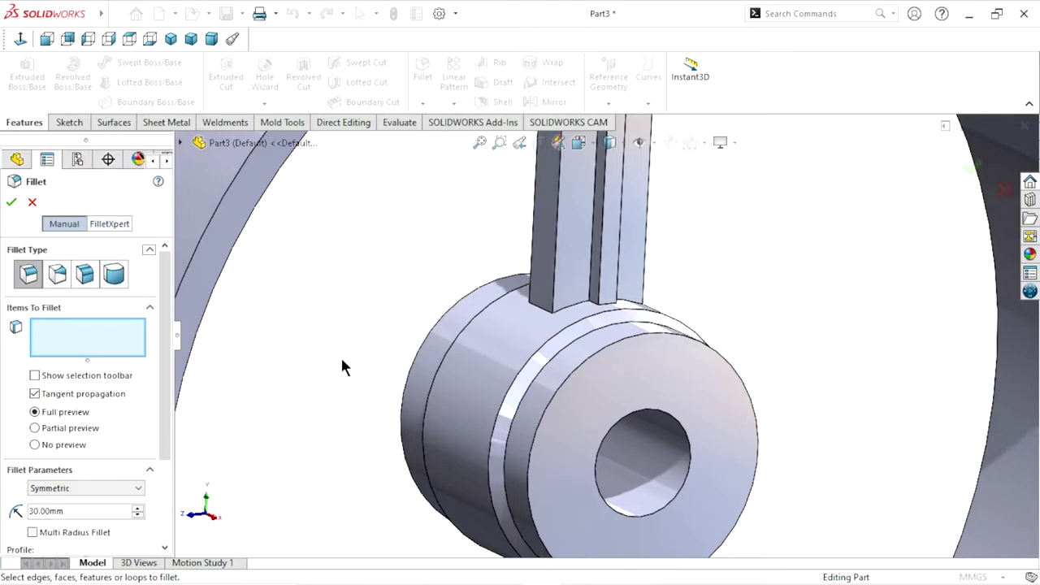
click(537, 315)
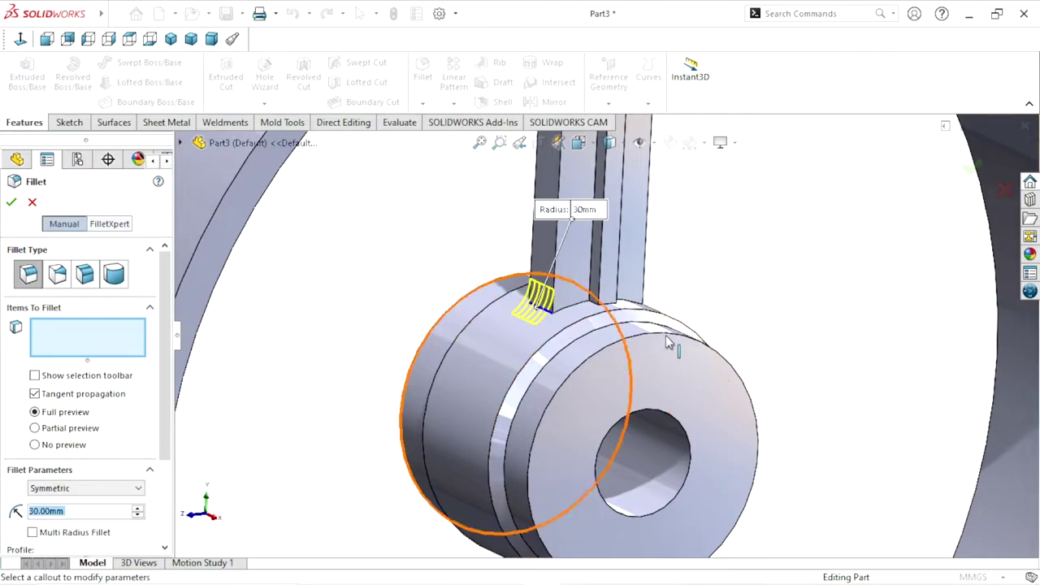
mouse_move(668, 344)
middle_down()
mouse_move(674, 351)
mouse_move(700, 303)
middle_up()
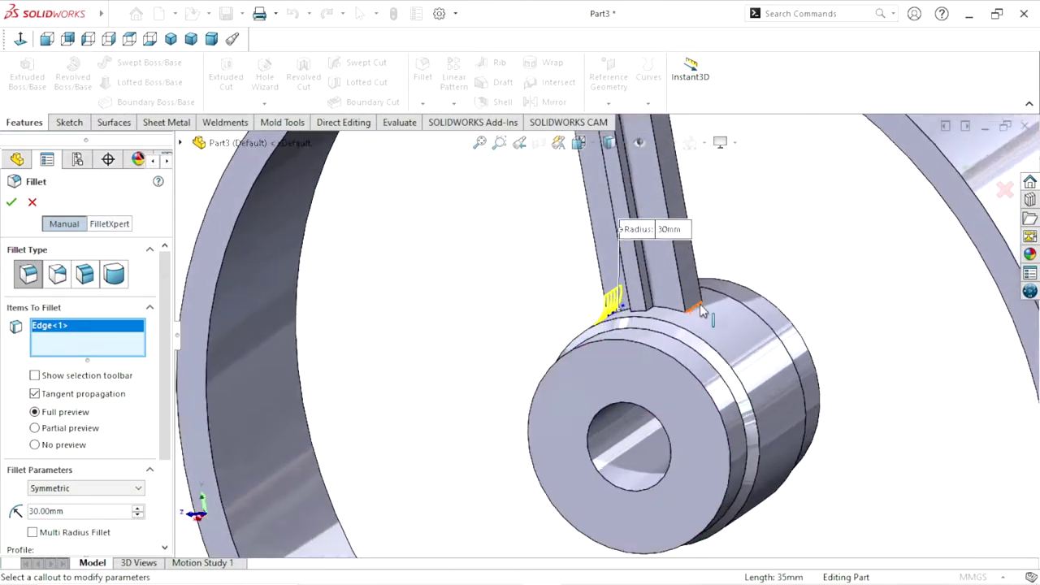
scroll(685, 329, down, 5)
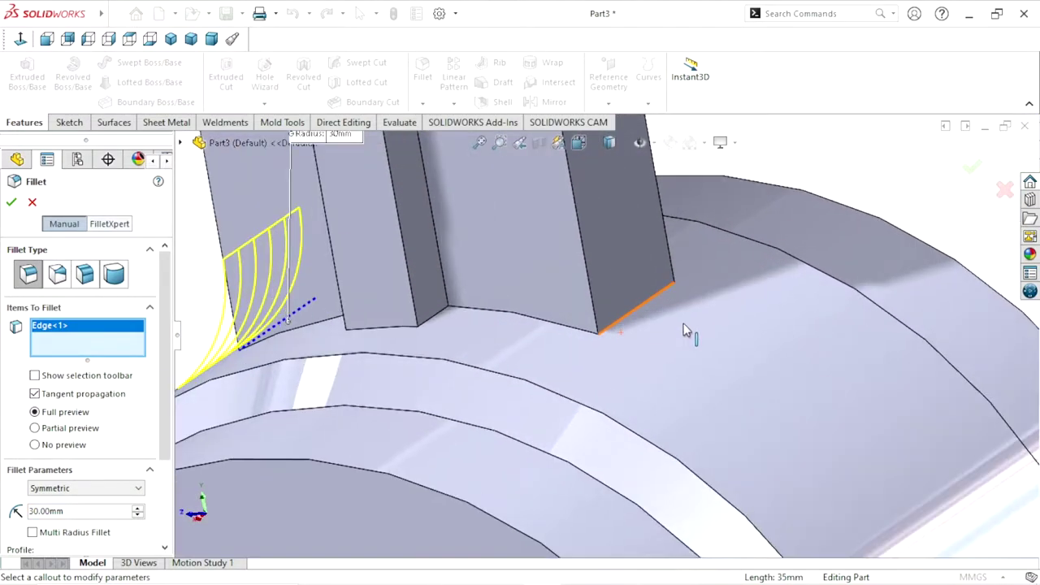
click(632, 311)
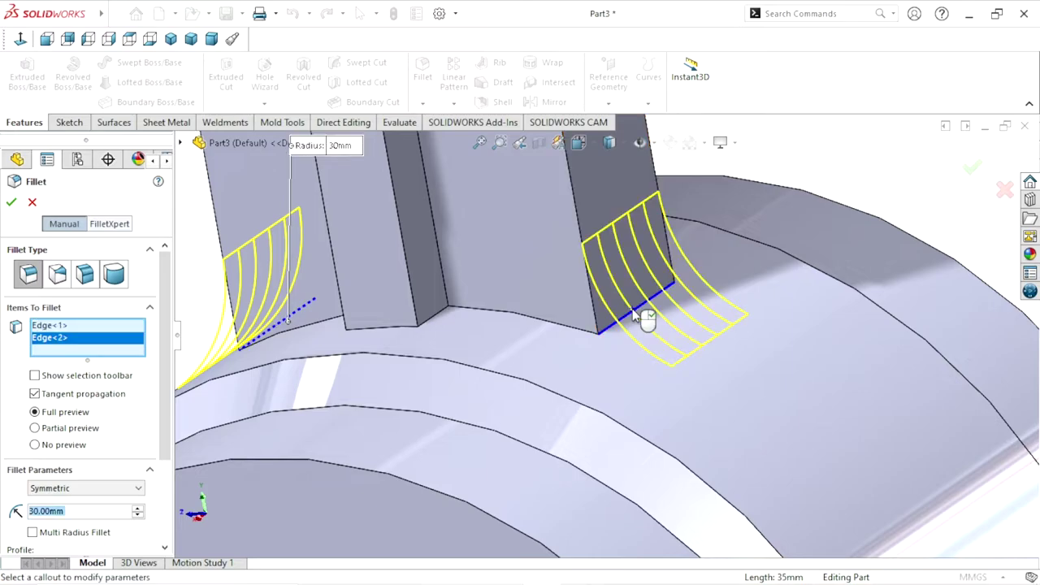
click(11, 202)
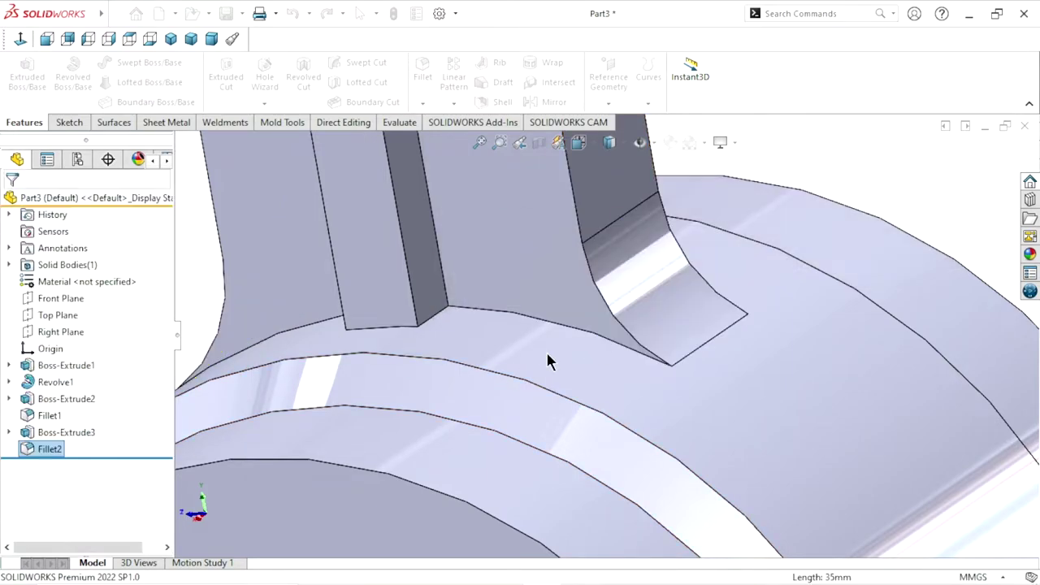
scroll(544, 353, up, 3)
scroll(544, 357, up, 3)
middle_drag(518, 384, 595, 376)
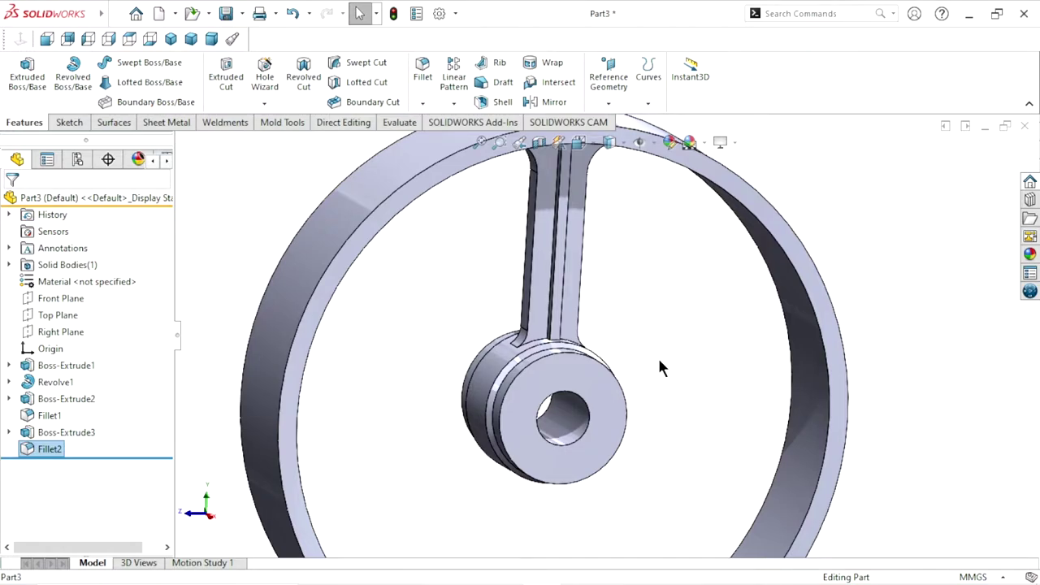
Start a 5 mm fillet, try a spoke edge, then remove it from the selection.
scroll(674, 367, up, 3)
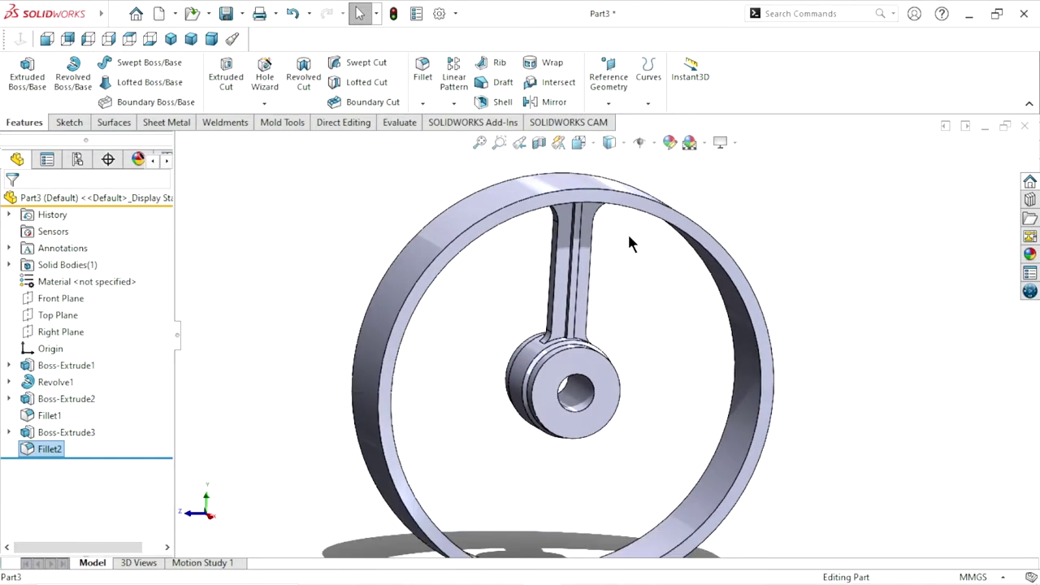
scroll(569, 237, down, 5)
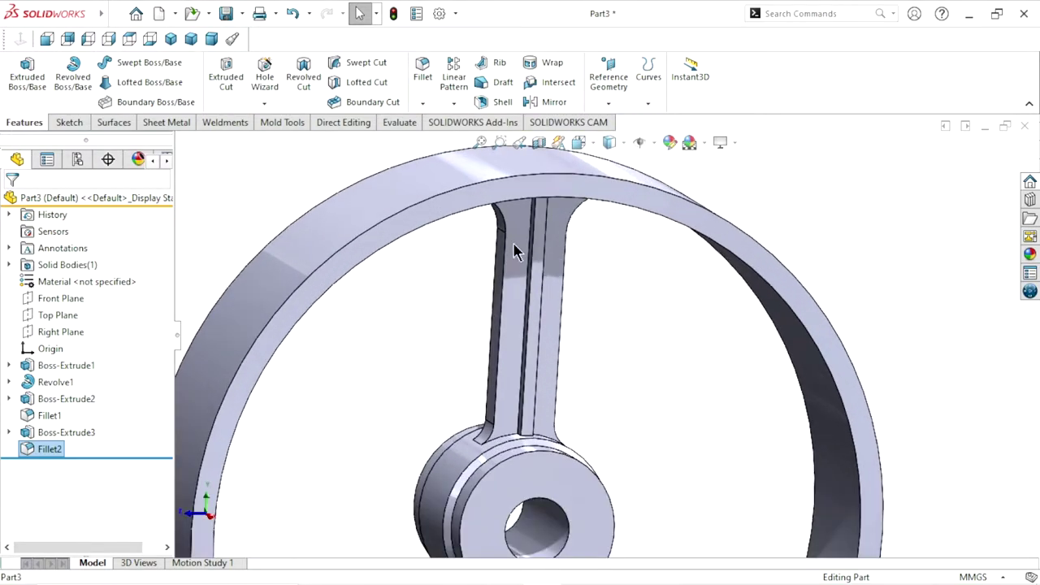
click(423, 81)
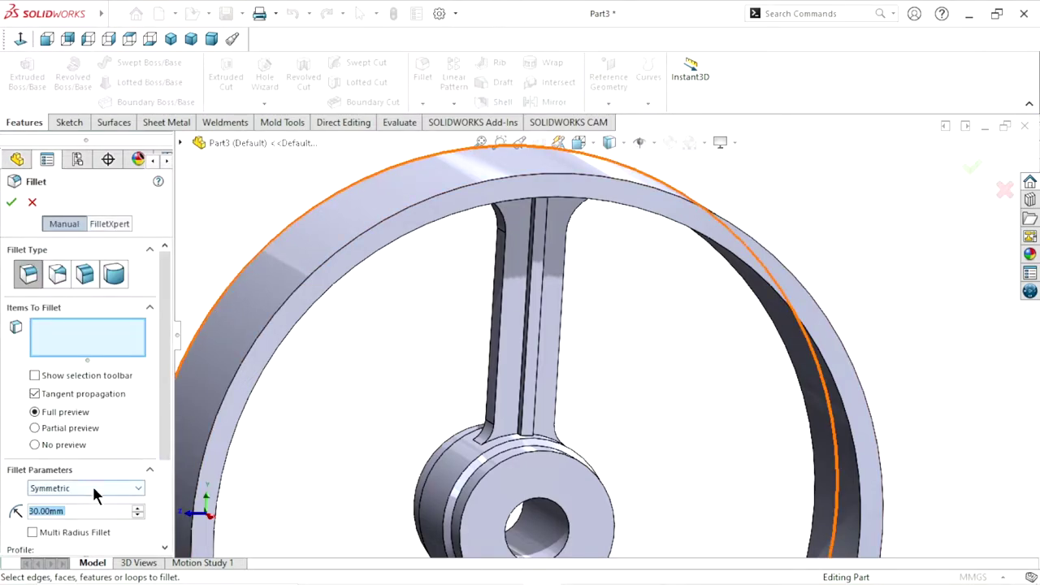
text(5)
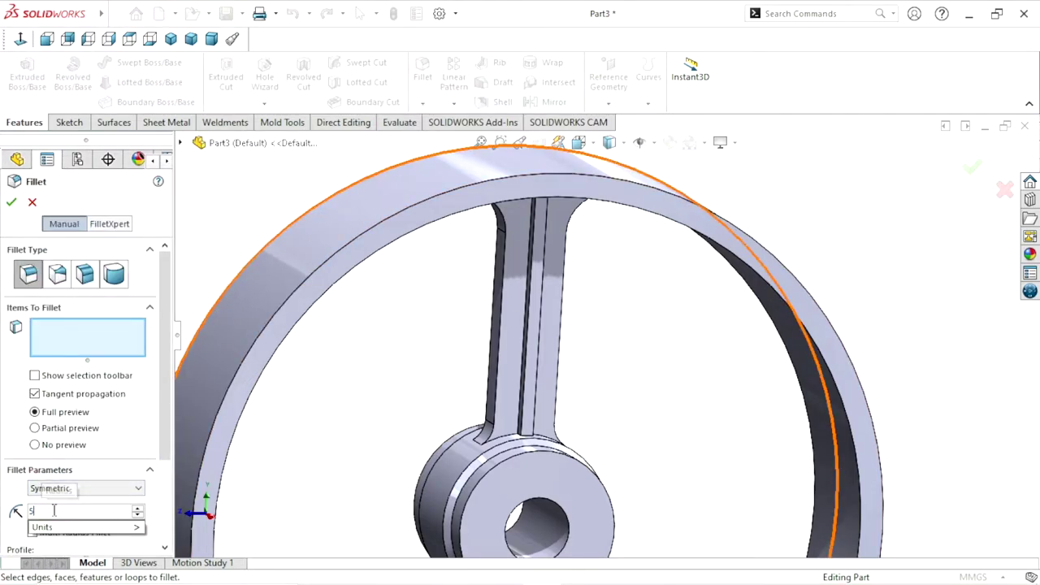
scroll(528, 365, down, 5)
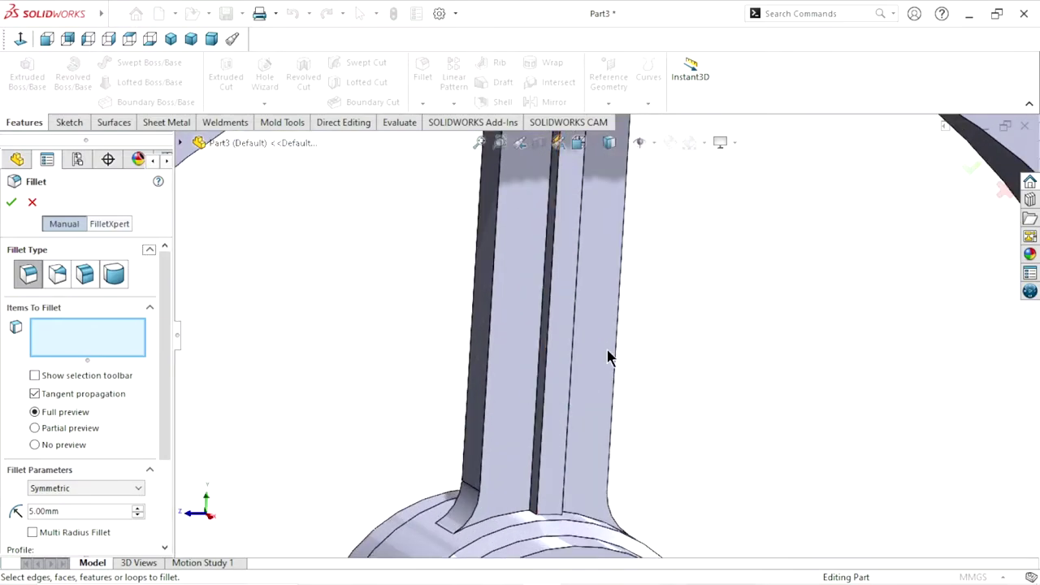
click(567, 344)
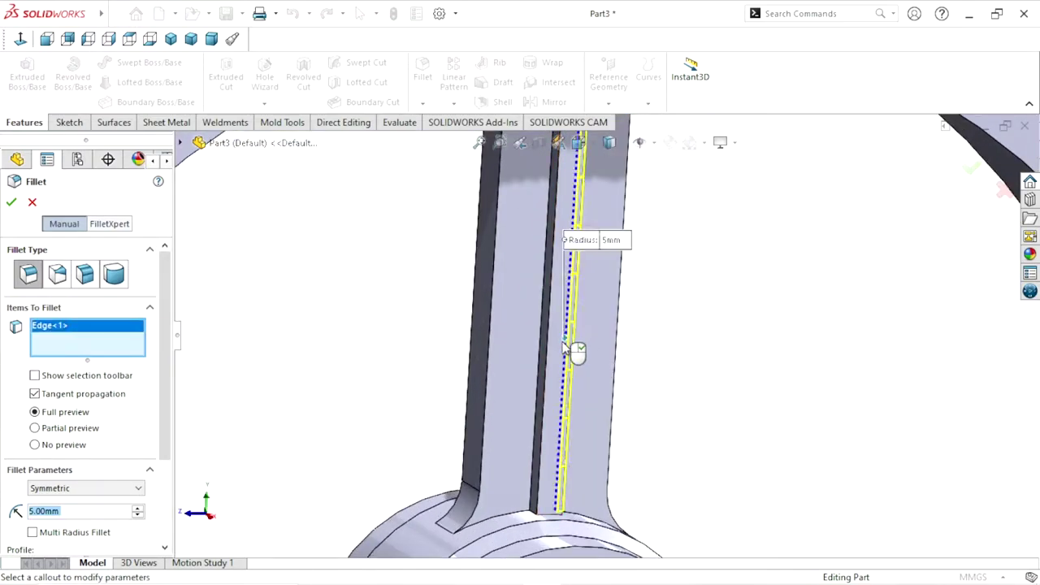
right_click(65, 328)
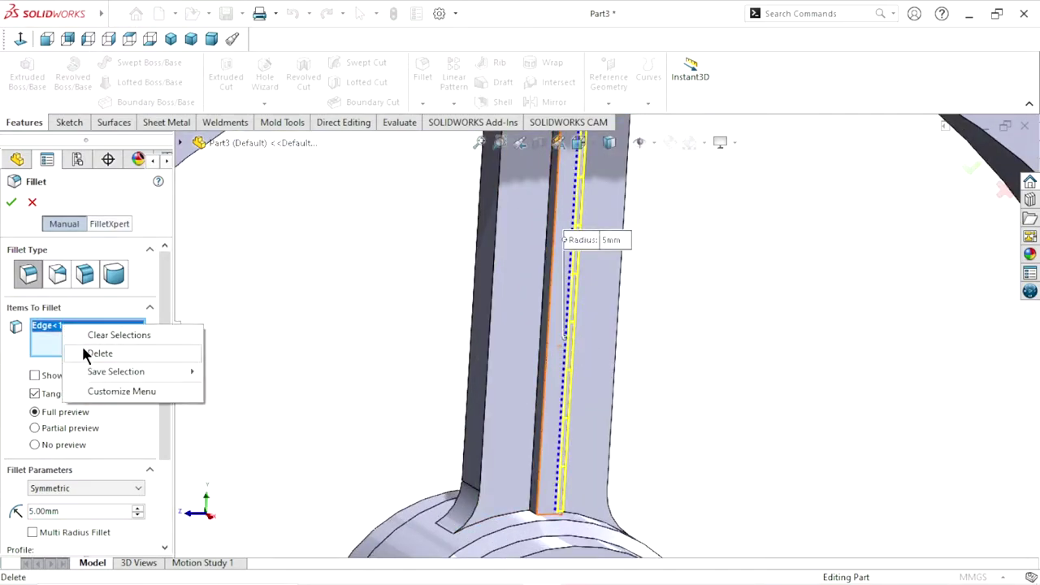
click(91, 334)
Pick the spoke's rib face for the fillet, then clear all selections.
click(556, 335)
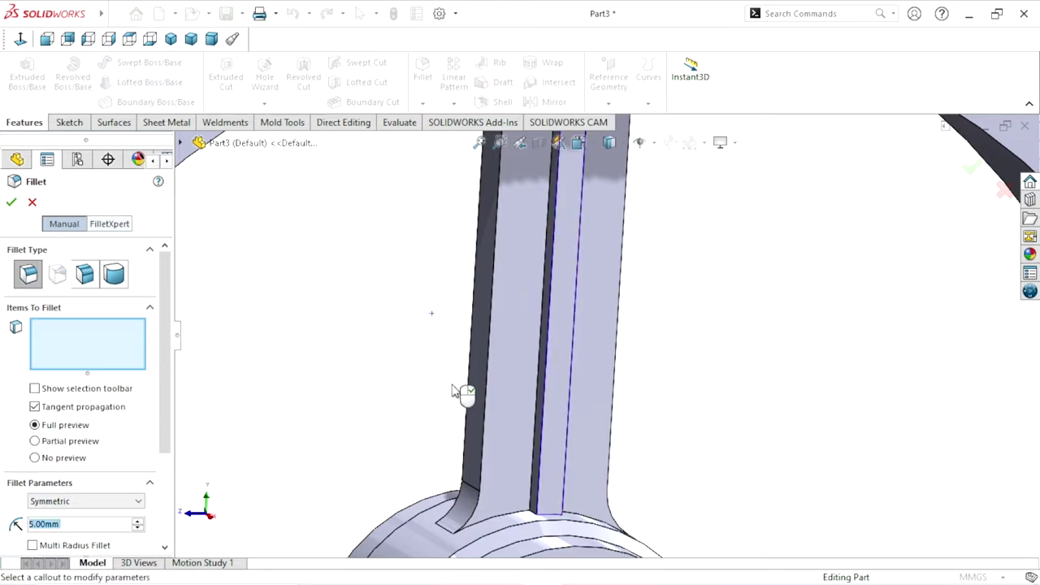
middle_drag(425, 378, 396, 369)
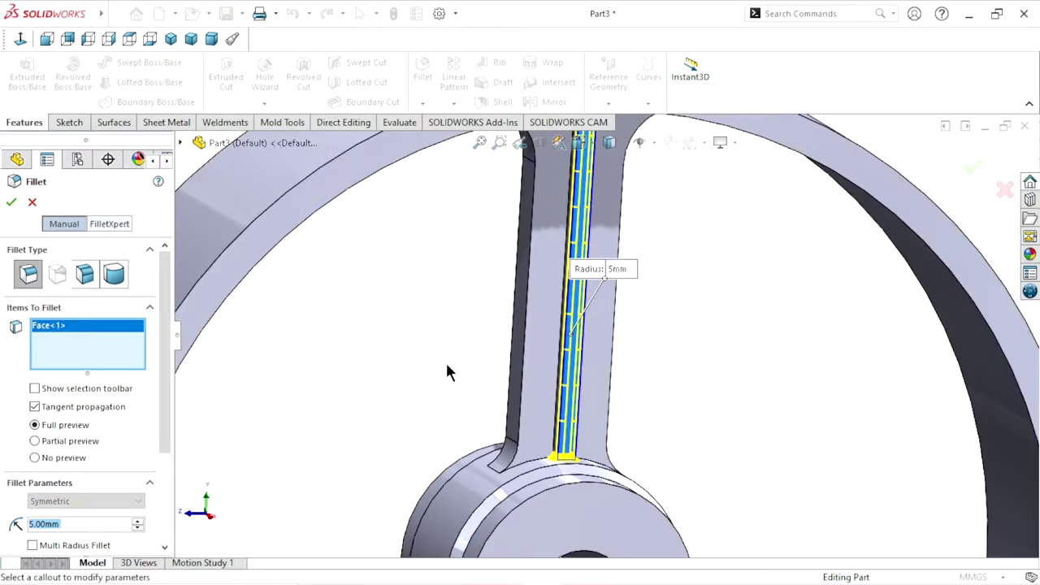
right_click(84, 354)
click(122, 344)
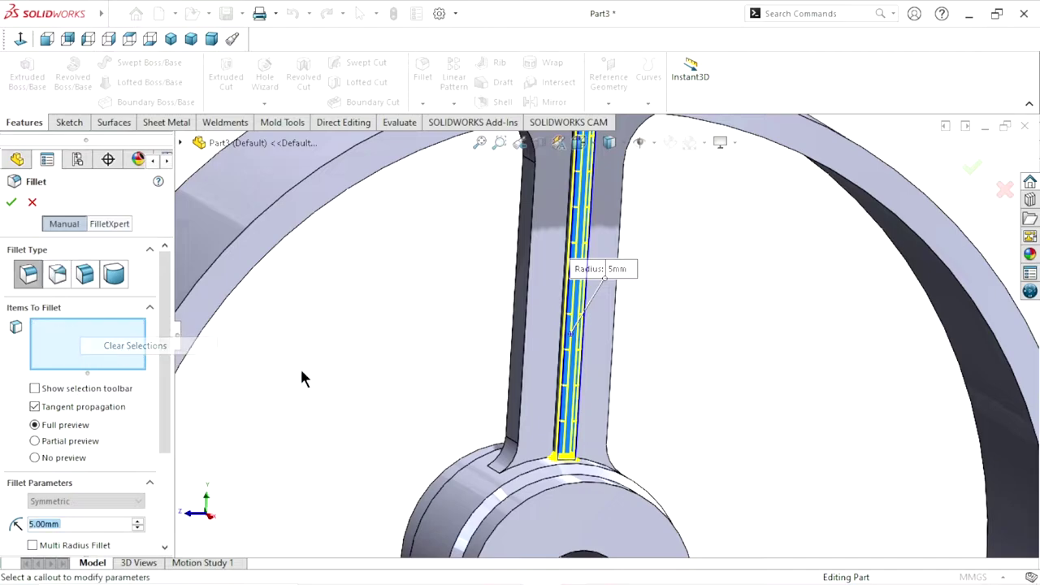
scroll(592, 321, down, 2)
scroll(592, 321, down, 2)
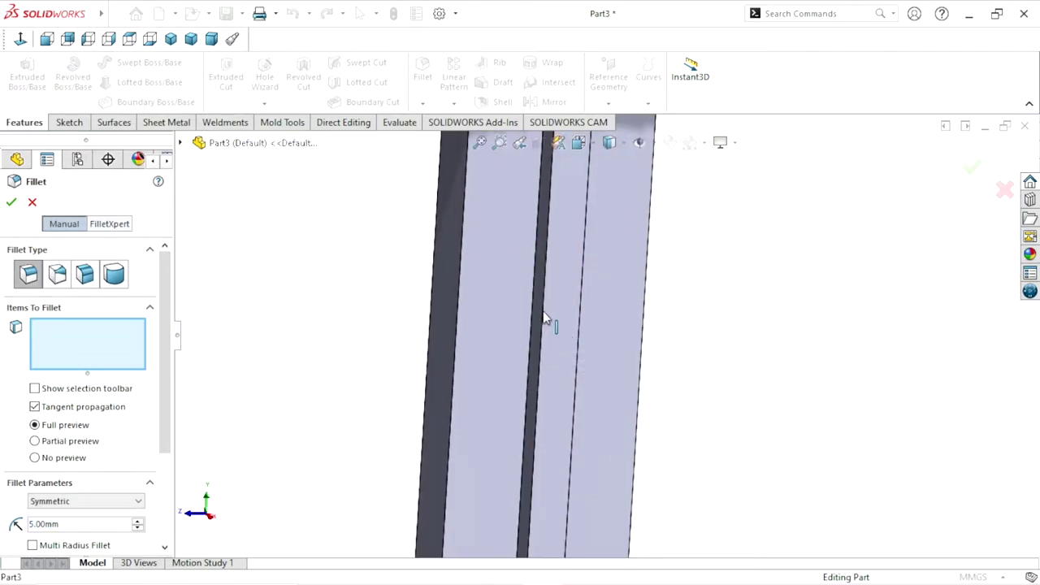
Try three rib edges for the 5 mm fillet, then clear them all again.
click(542, 312)
click(525, 360)
mouse_move(524, 360)
middle_down()
mouse_move(472, 360)
mouse_move(540, 355)
mouse_move(596, 379)
mouse_move(597, 406)
middle_up()
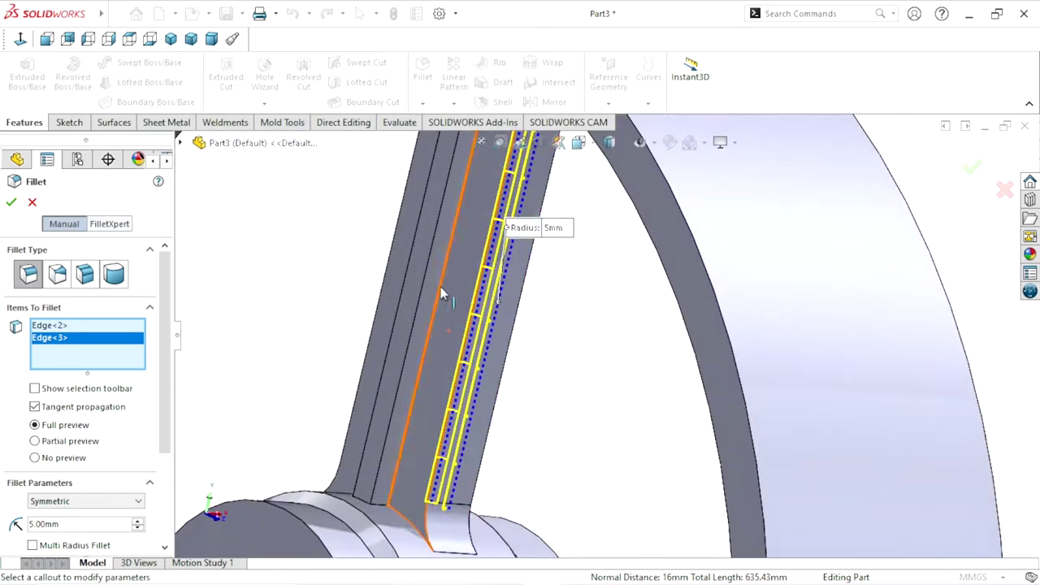
click(398, 293)
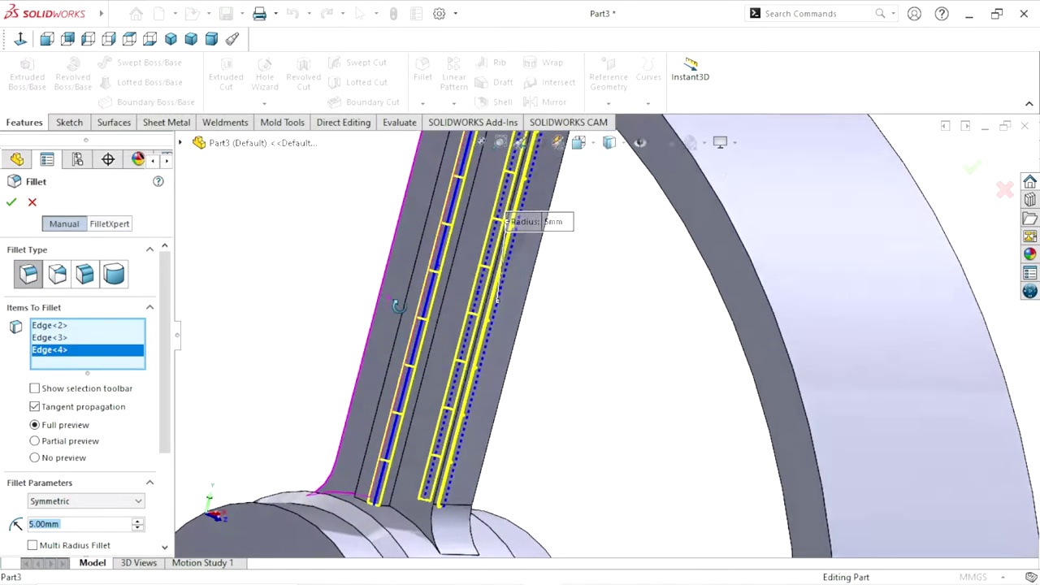
mouse_move(397, 294)
middle_down()
mouse_move(476, 379)
mouse_move(457, 337)
middle_up()
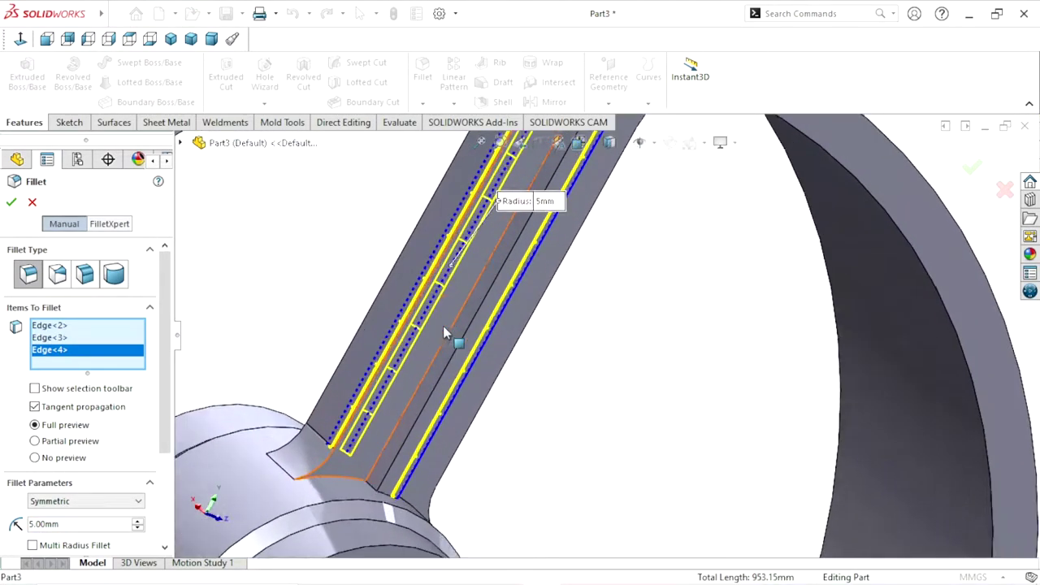
scroll(445, 336, down, 3)
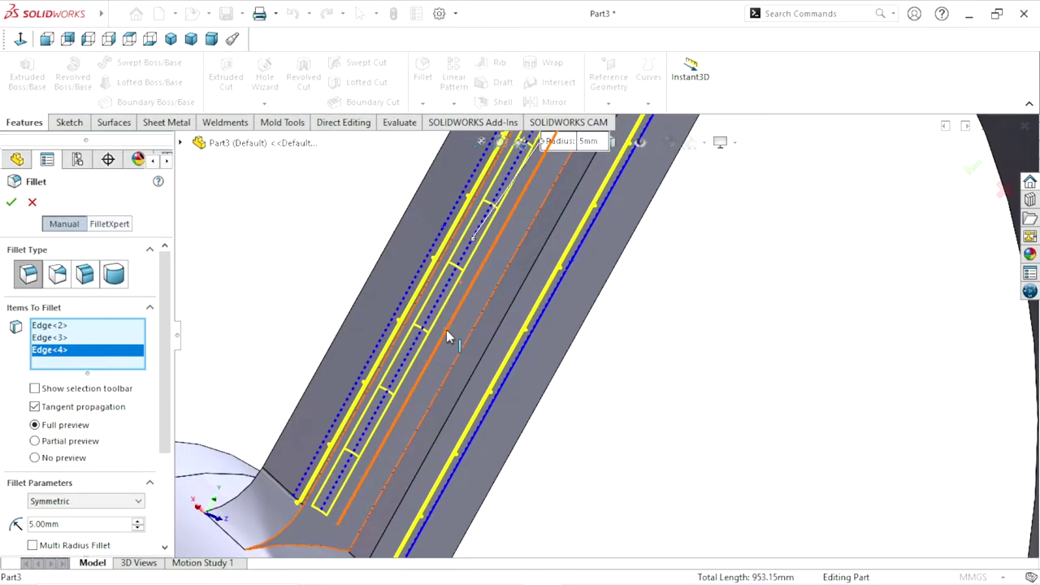
scroll(541, 347, up, 5)
right_click(105, 335)
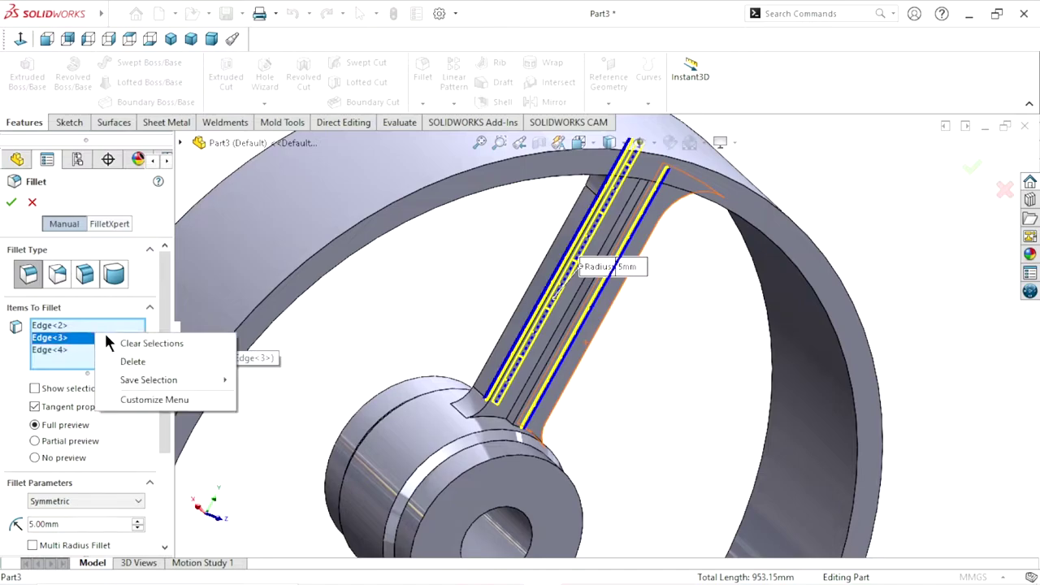
click(116, 343)
Select the first two long spoke edges for the 5 mm fillet.
scroll(542, 347, down, 5)
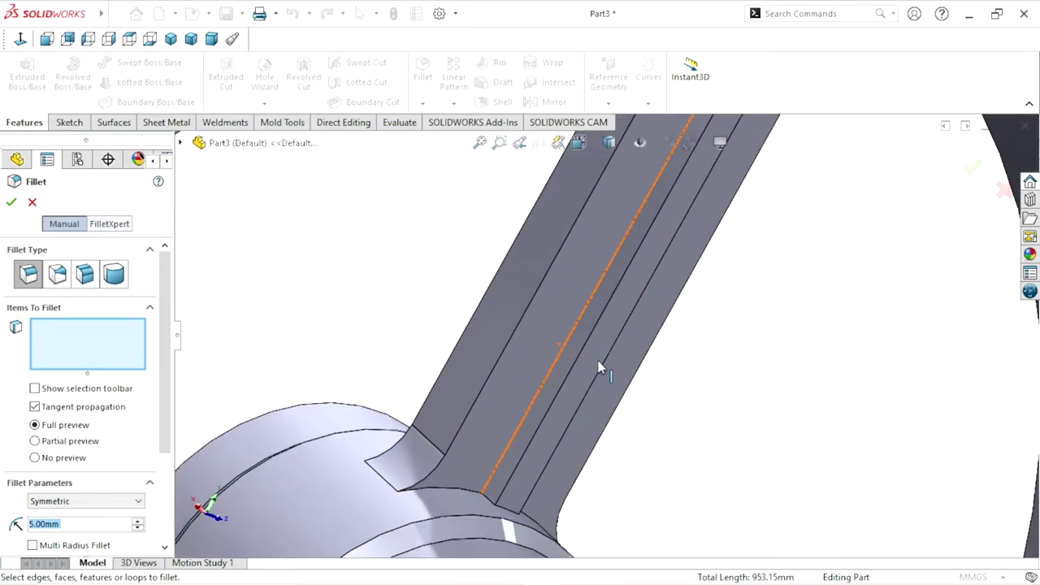
click(578, 314)
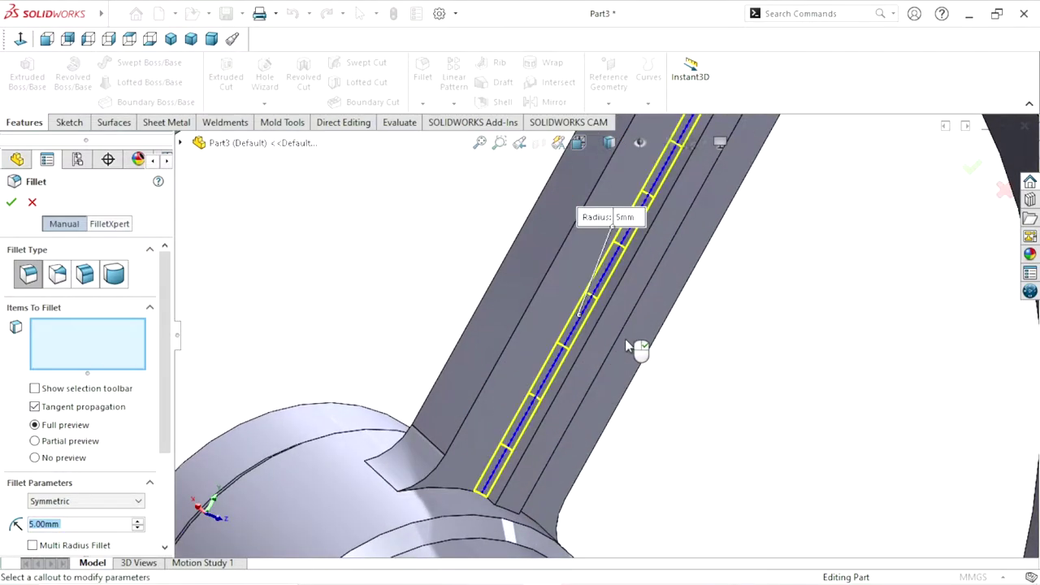
scroll(624, 347, up, 3)
middle_drag(692, 337, 615, 347)
scroll(615, 347, down, 3)
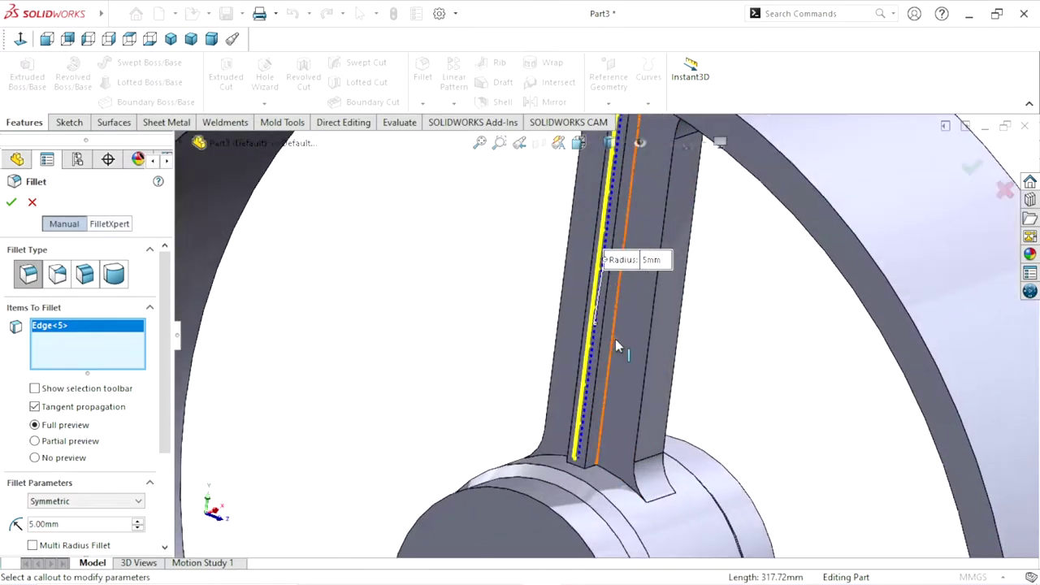
scroll(616, 342, down, 2)
middle_drag(768, 344, 772, 336)
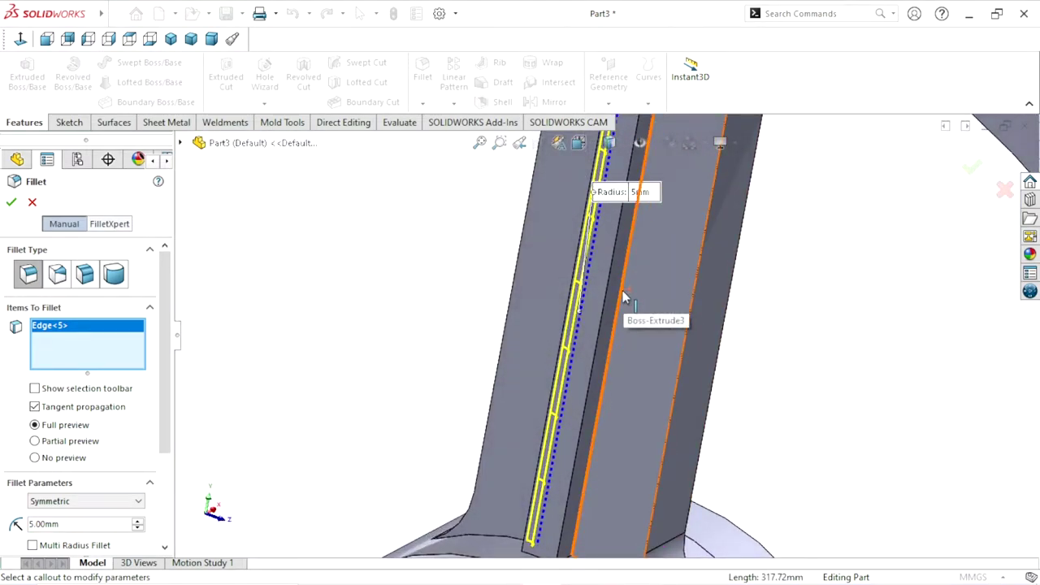
click(625, 298)
mouse_move(625, 297)
middle_down()
mouse_move(715, 332)
mouse_move(769, 313)
mouse_move(699, 299)
mouse_move(648, 353)
middle_up()
Add the third and fourth spoke edges and confirm, creating Fillet3.
scroll(648, 354, down, 2)
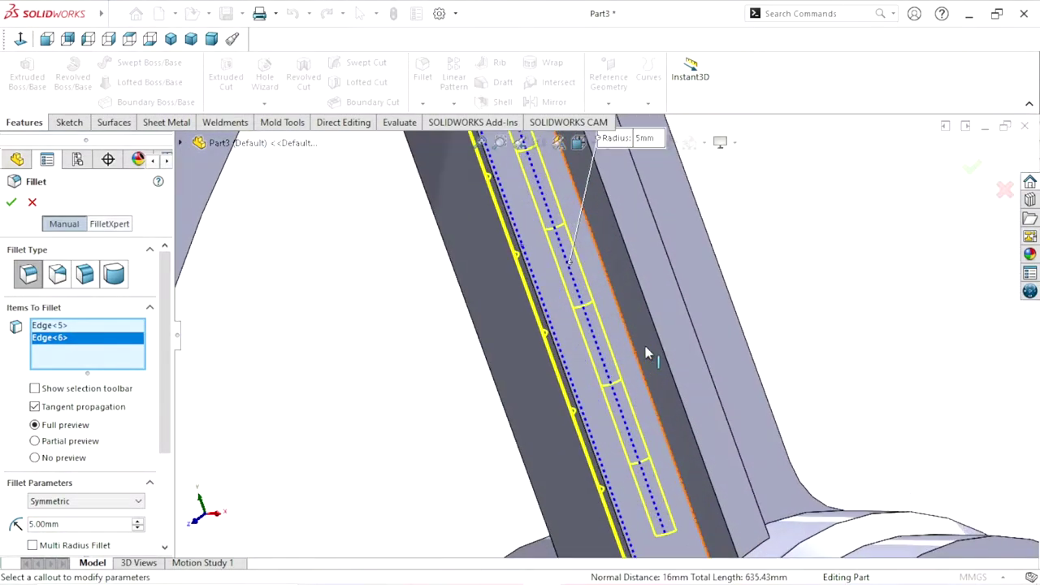
click(616, 305)
scroll(666, 284, up, 2)
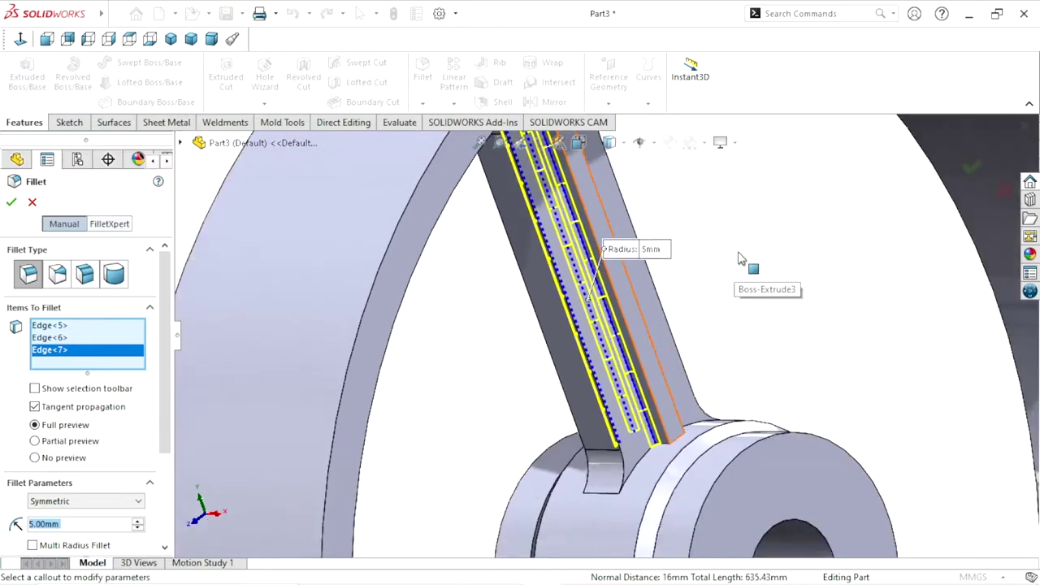
mouse_move(741, 258)
middle_down()
mouse_move(630, 258)
mouse_move(666, 395)
middle_up()
scroll(666, 395, down, 1)
scroll(643, 394, down, 2)
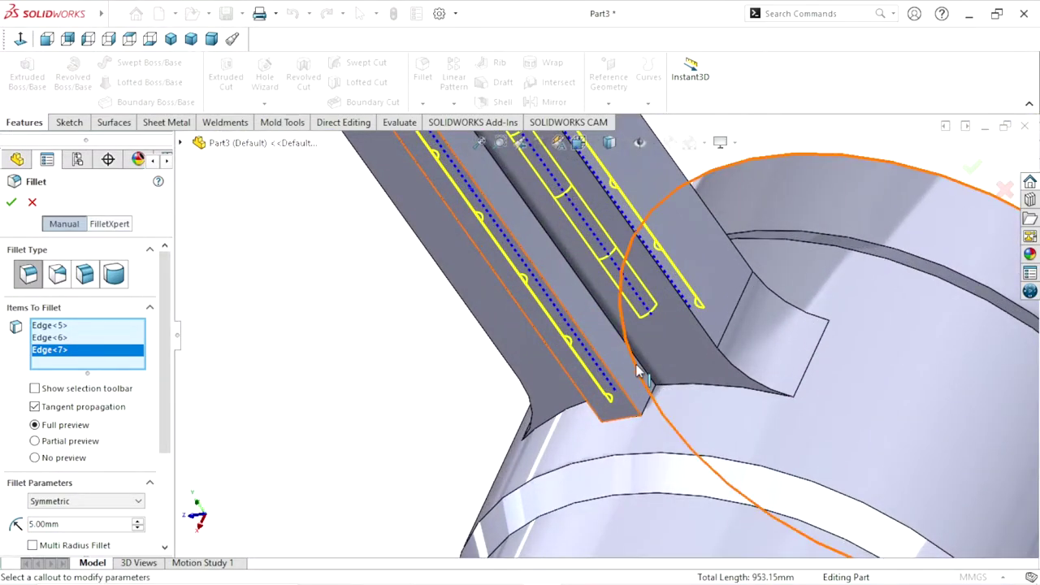
click(637, 370)
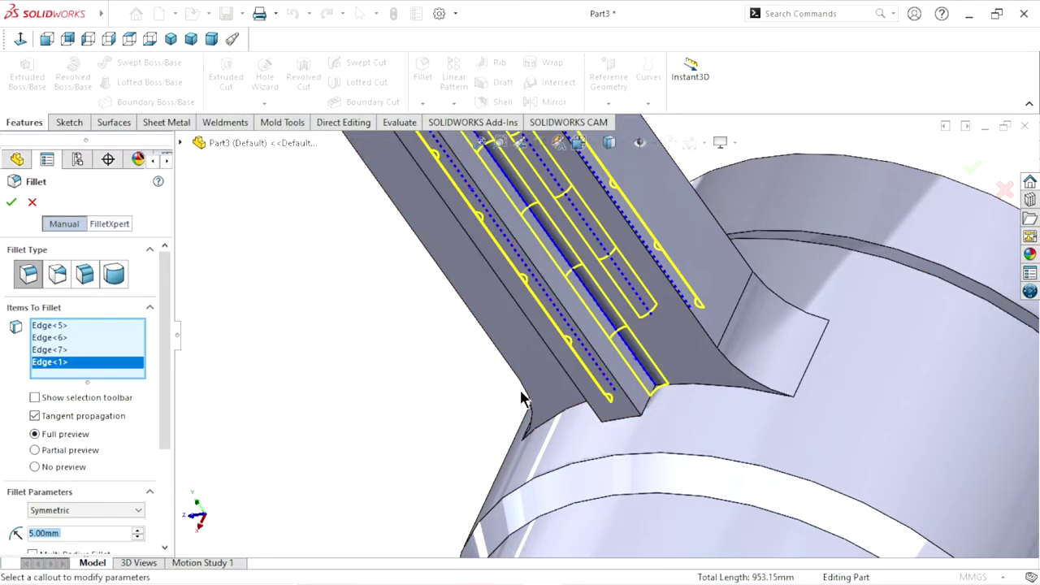
scroll(522, 398, up, 2)
click(10, 201)
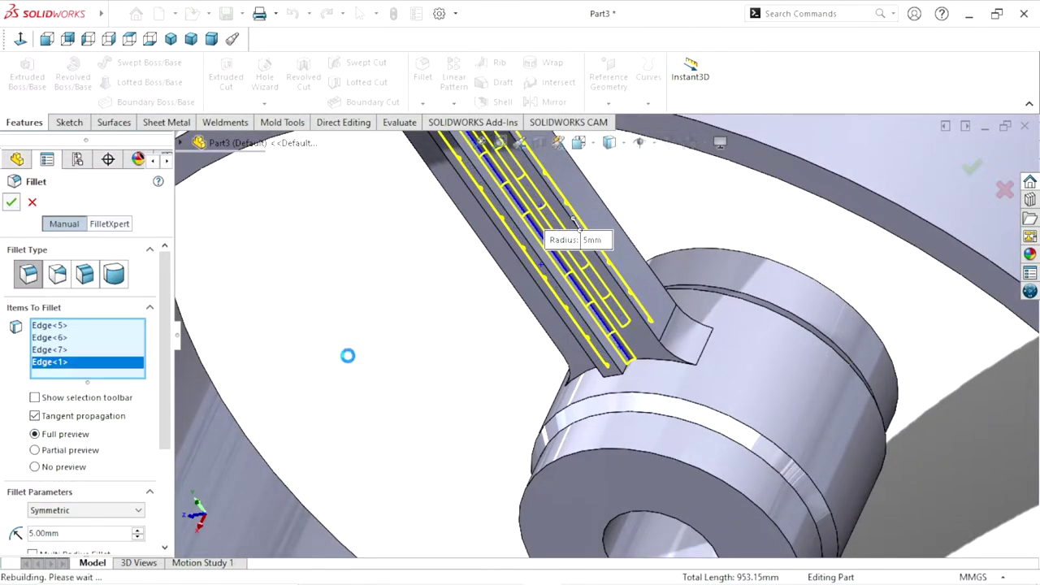
scroll(419, 371, up, 3)
middle_drag(560, 423, 650, 332)
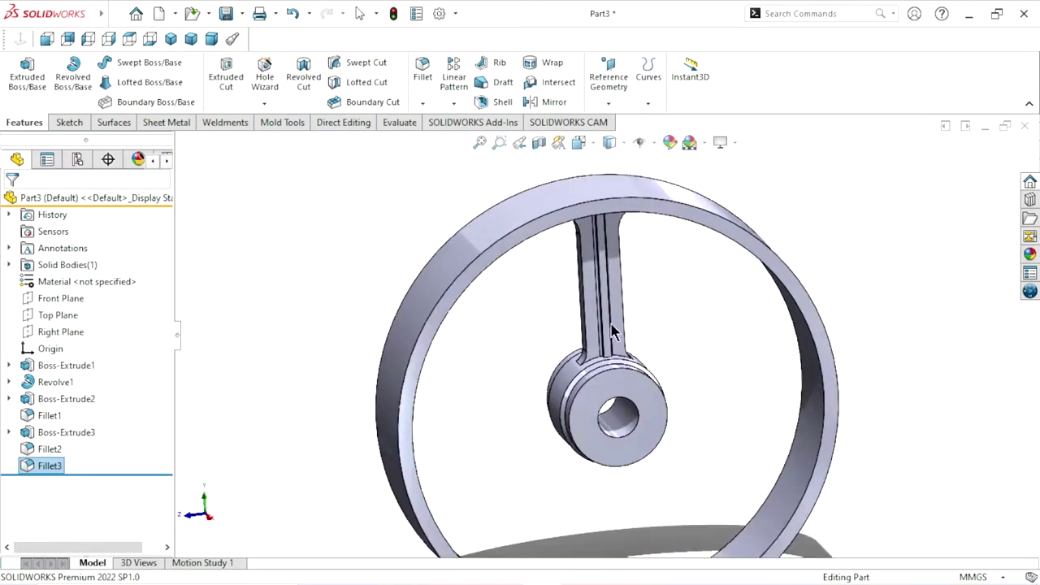
scroll(654, 398, down, 2)
middle_drag(656, 403, 647, 395)
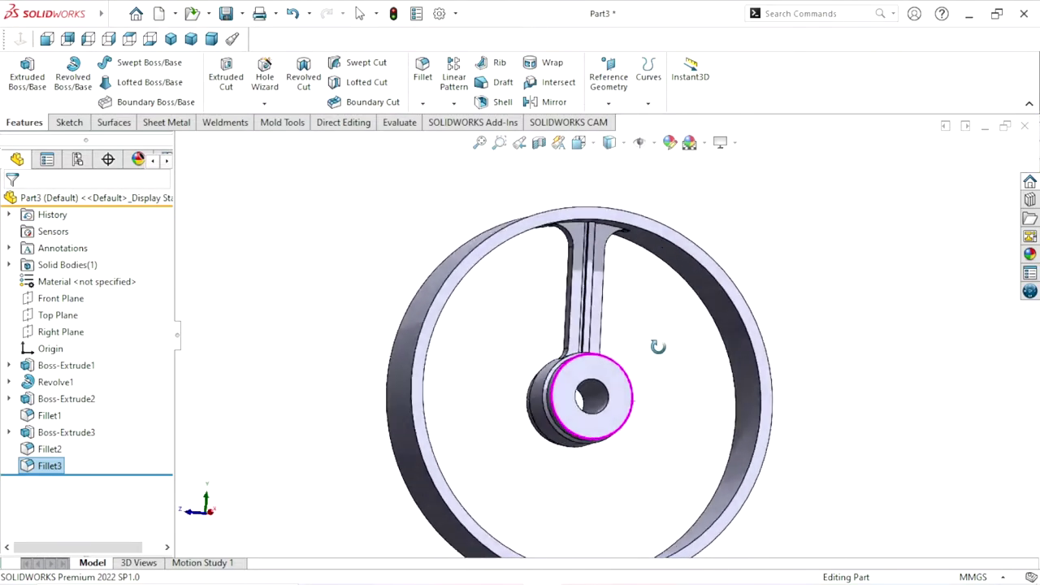
scroll(618, 381, down, 2)
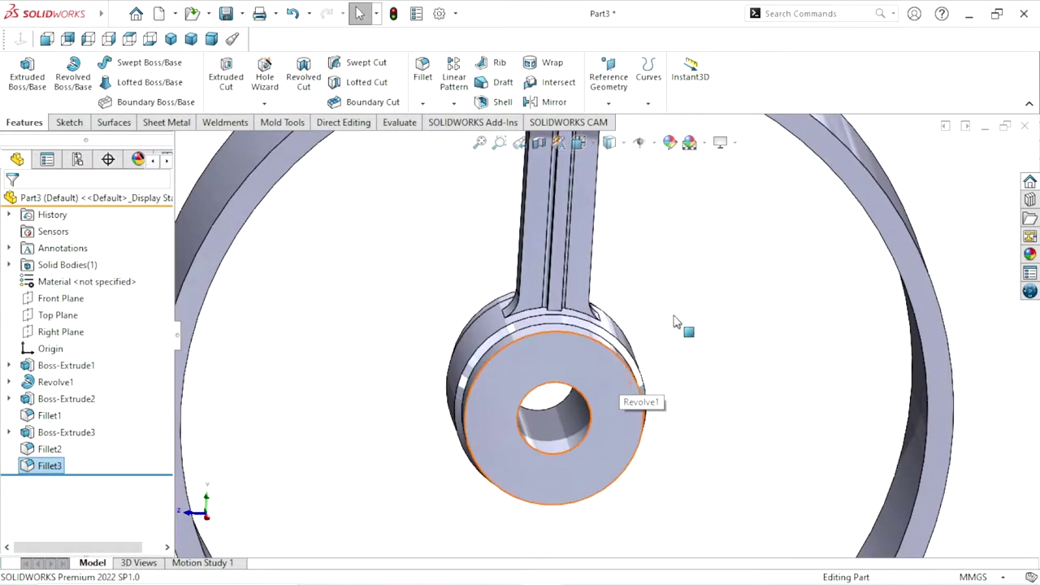
scroll(617, 341, up, 2)
middle_drag(617, 320, 698, 293)
scroll(698, 292, up, 2)
scroll(611, 319, down, 2)
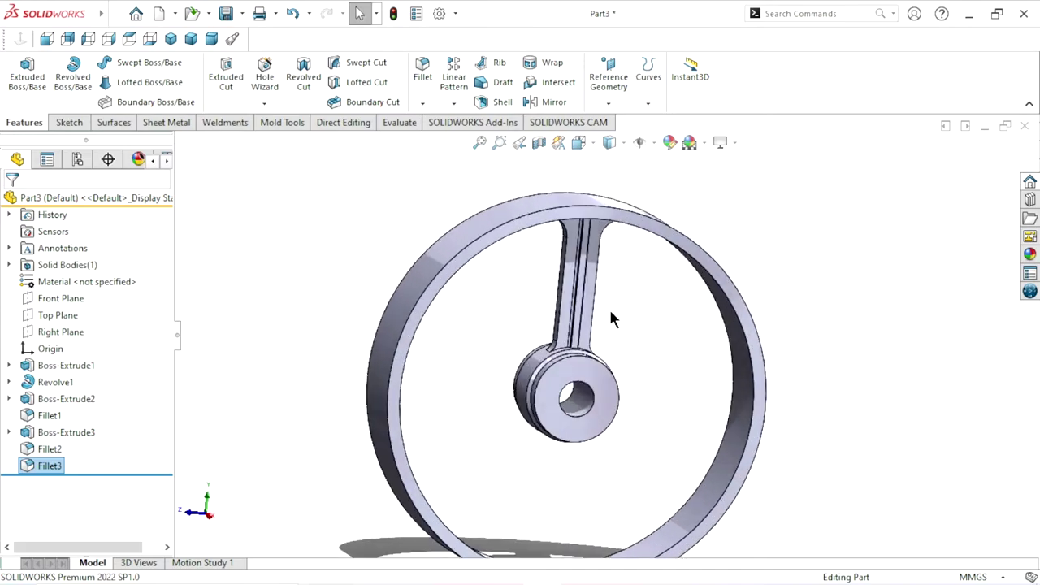
middle_drag(611, 319, 635, 258)
scroll(639, 273, down, 2)
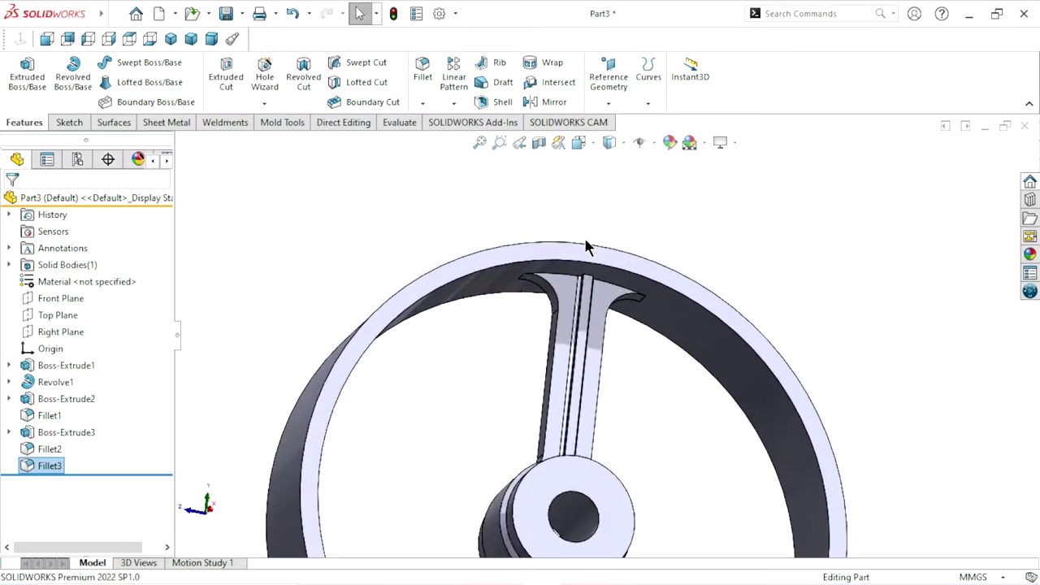
scroll(590, 246, down, 2)
scroll(599, 320, down, 2)
scroll(598, 324, up, 3)
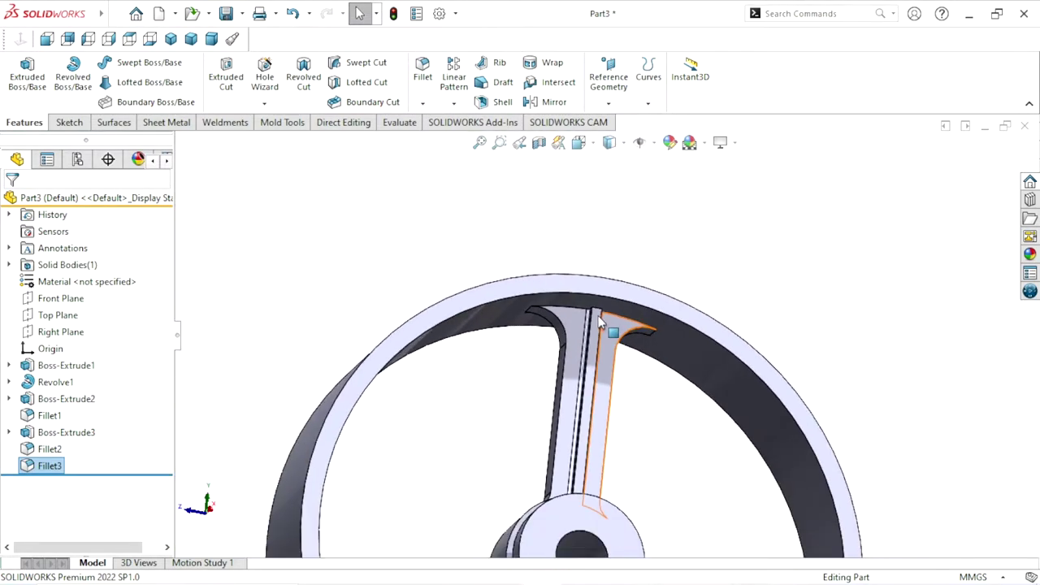
scroll(642, 427, up, 2)
scroll(674, 443, up, 3)
mouse_move(623, 464)
middle_down()
mouse_move(626, 480)
mouse_move(620, 441)
middle_up()
scroll(620, 441, down, 3)
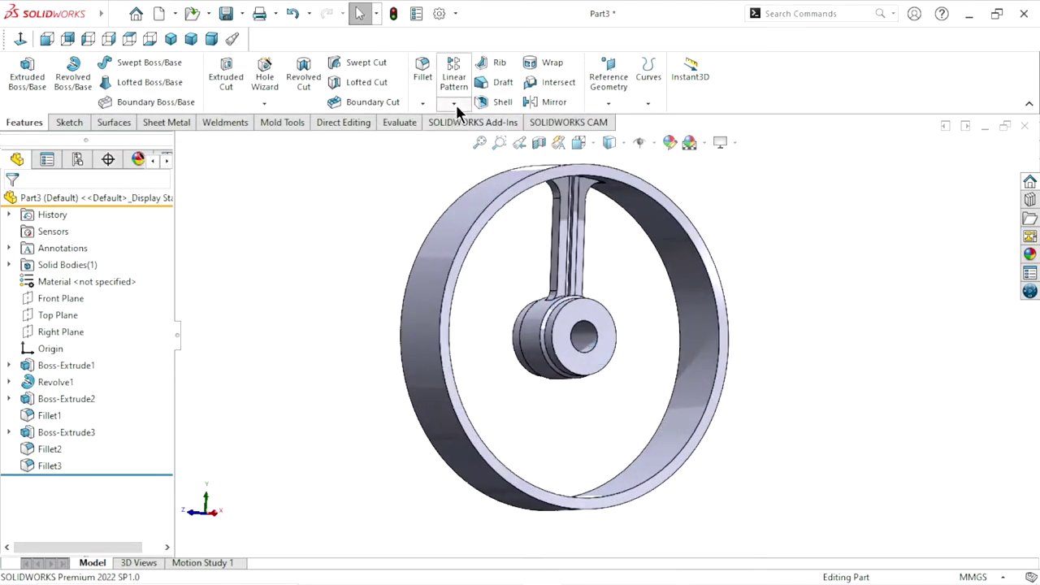
Start a circular pattern of Boss-Extrude2, Fillet1, Boss-Extrude3, Fillet2 and Fillet3.
click(454, 104)
click(479, 139)
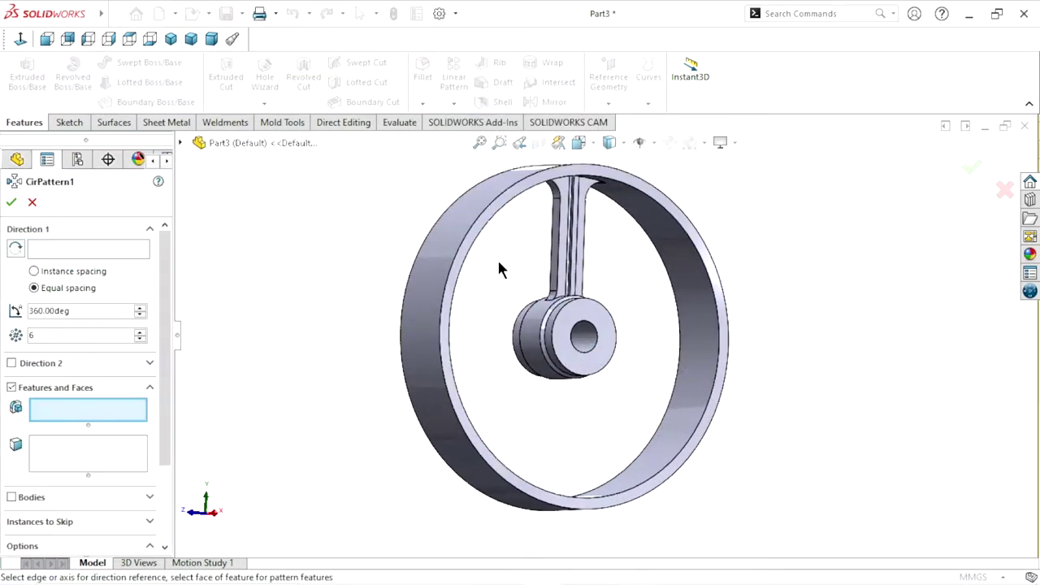
click(181, 141)
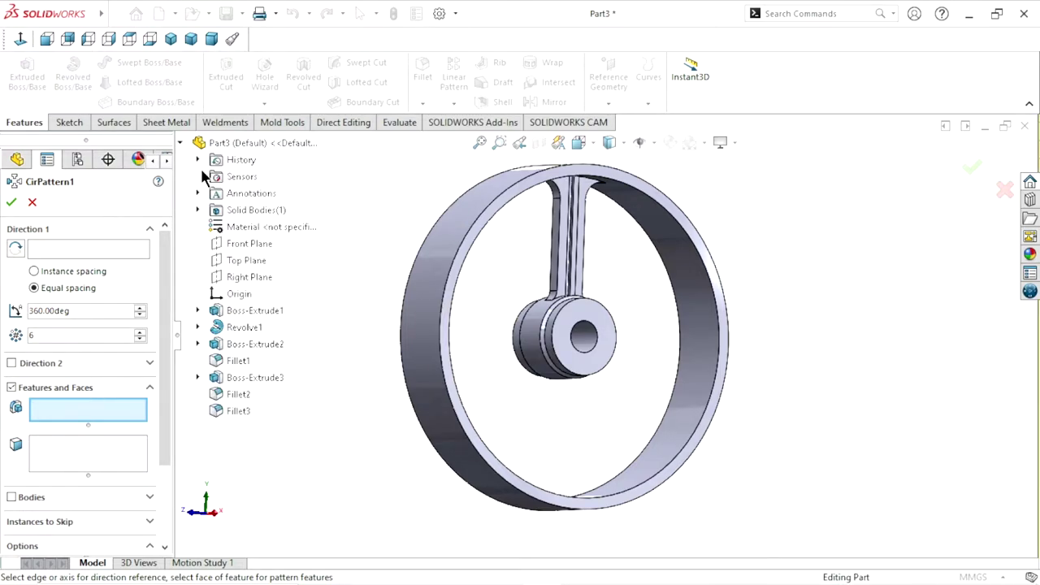
click(255, 344)
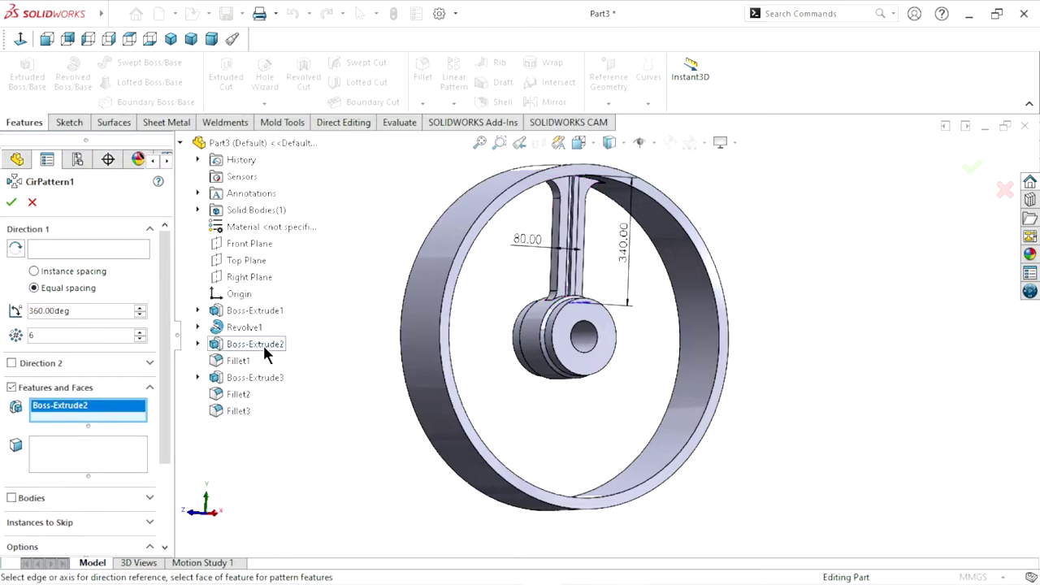
click(238, 360)
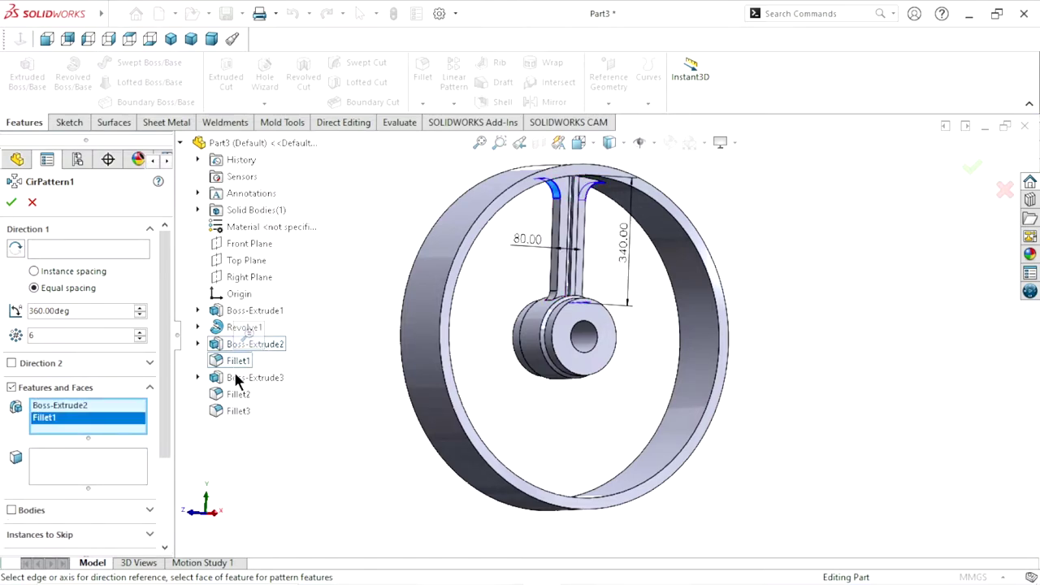
click(238, 379)
click(236, 396)
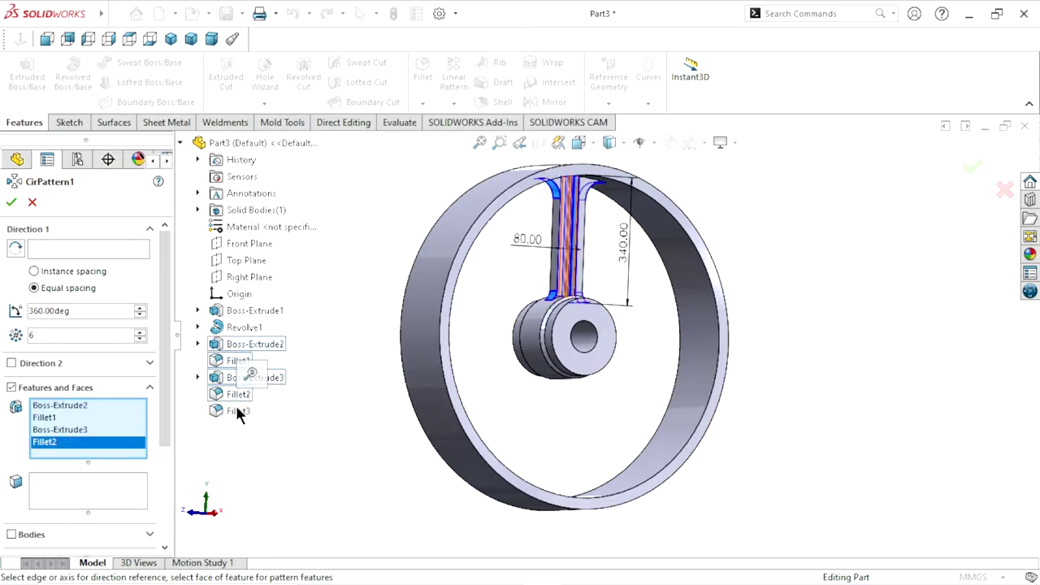
click(235, 409)
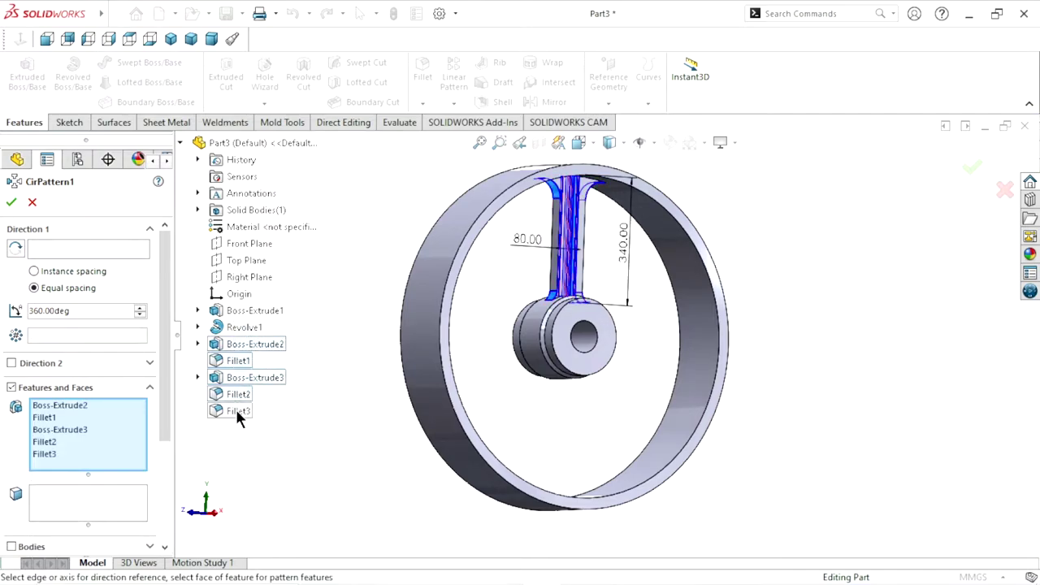
Use the rim face as the axis with 6 instances over 360° and apply the pattern.
click(63, 248)
scroll(661, 394, down, 2)
scroll(722, 313, down, 3)
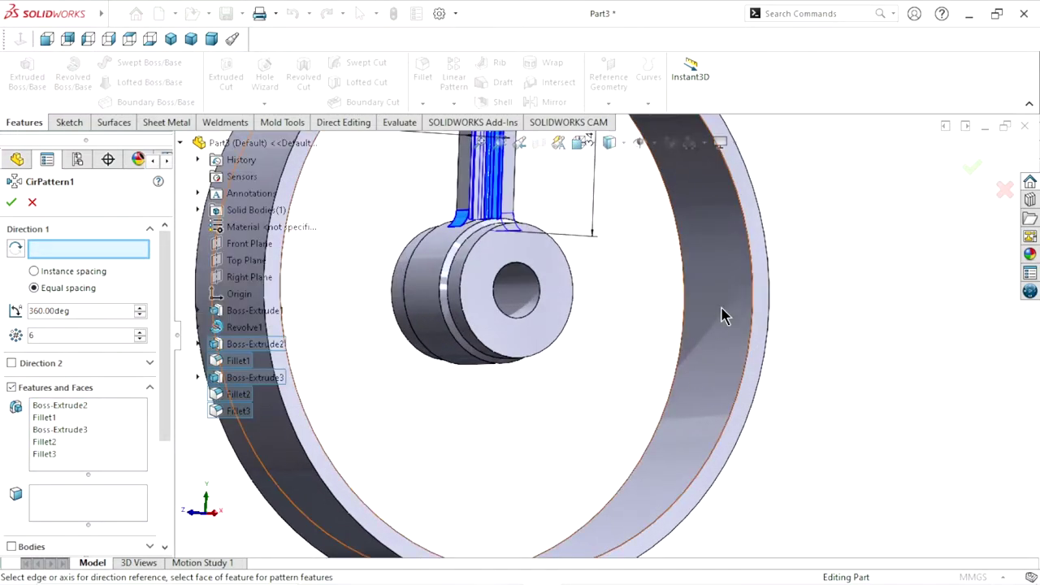
click(722, 309)
scroll(394, 395, up, 3)
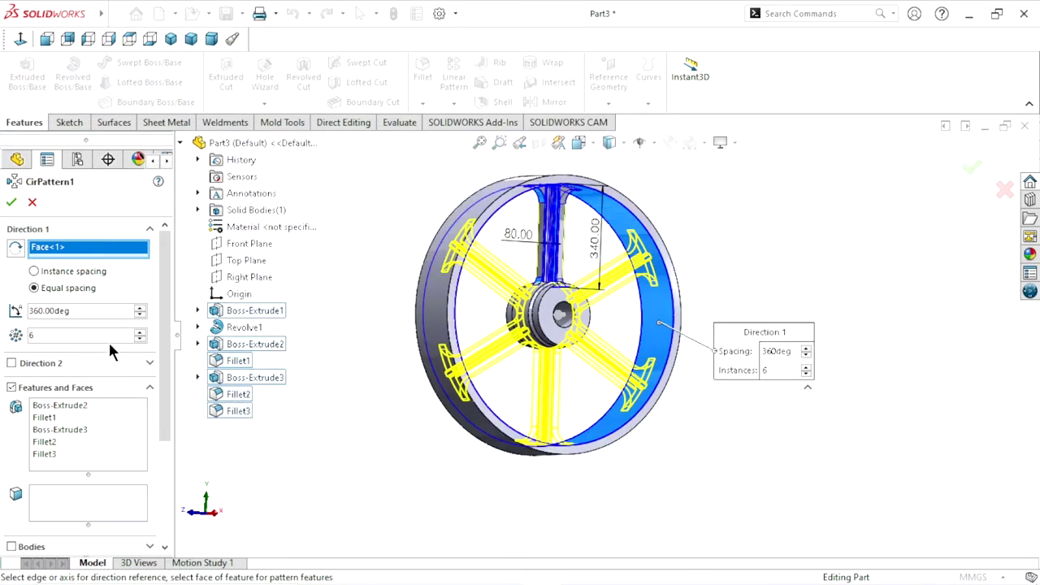
click(139, 338)
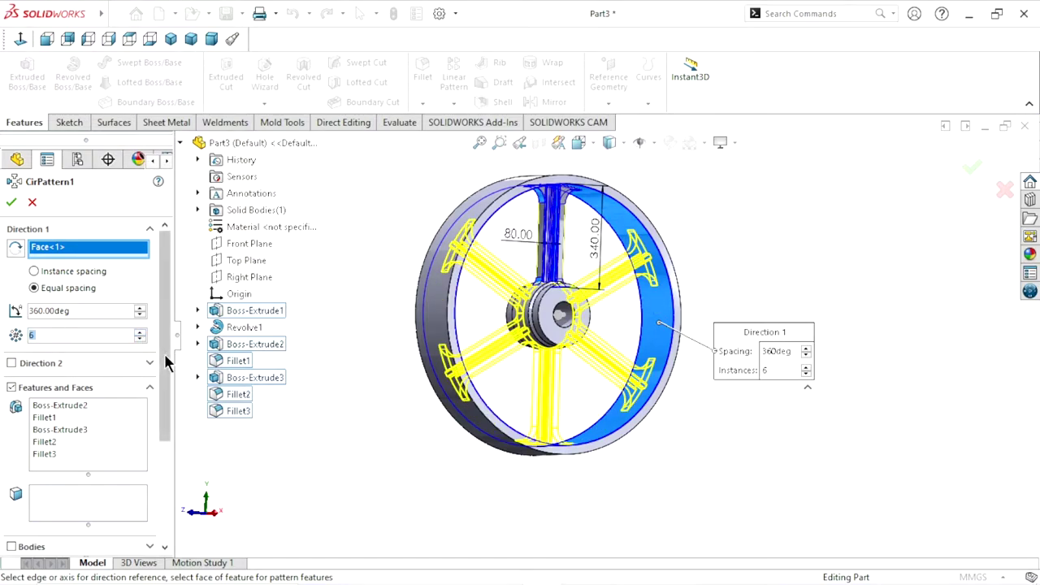
scroll(139, 407, down, 3)
scroll(142, 416, down, 2)
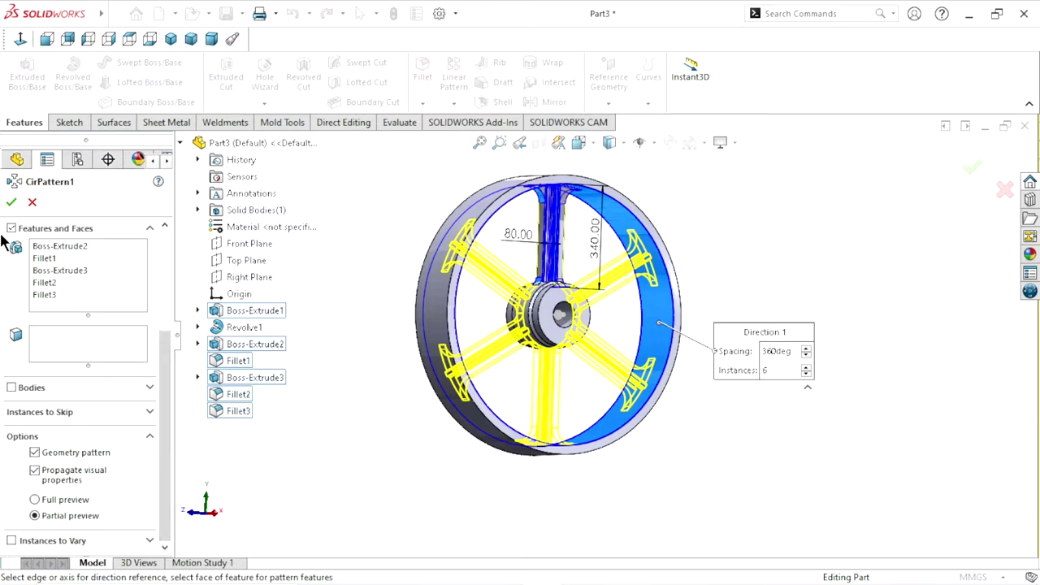
click(36, 453)
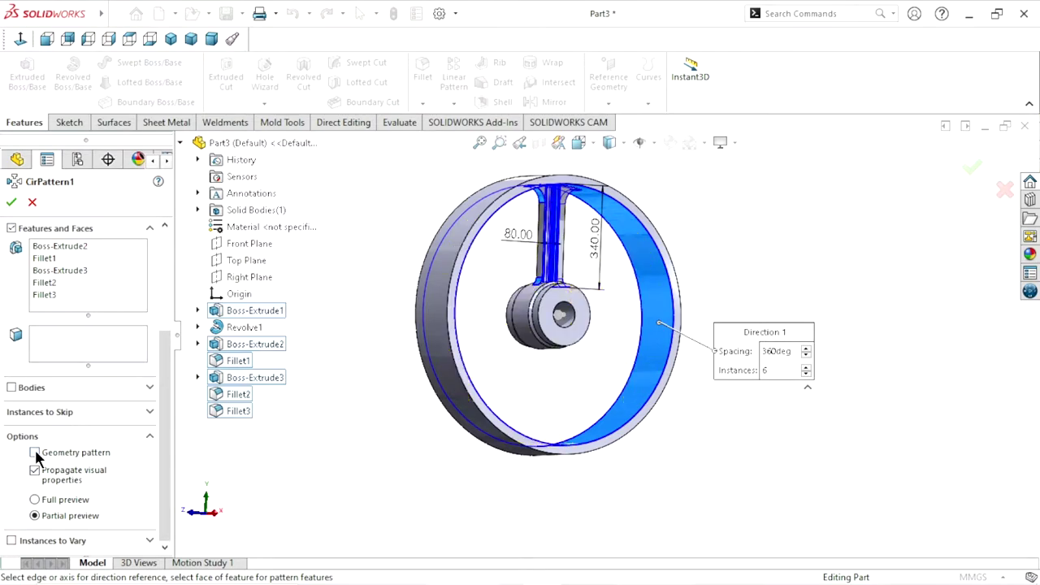
click(11, 203)
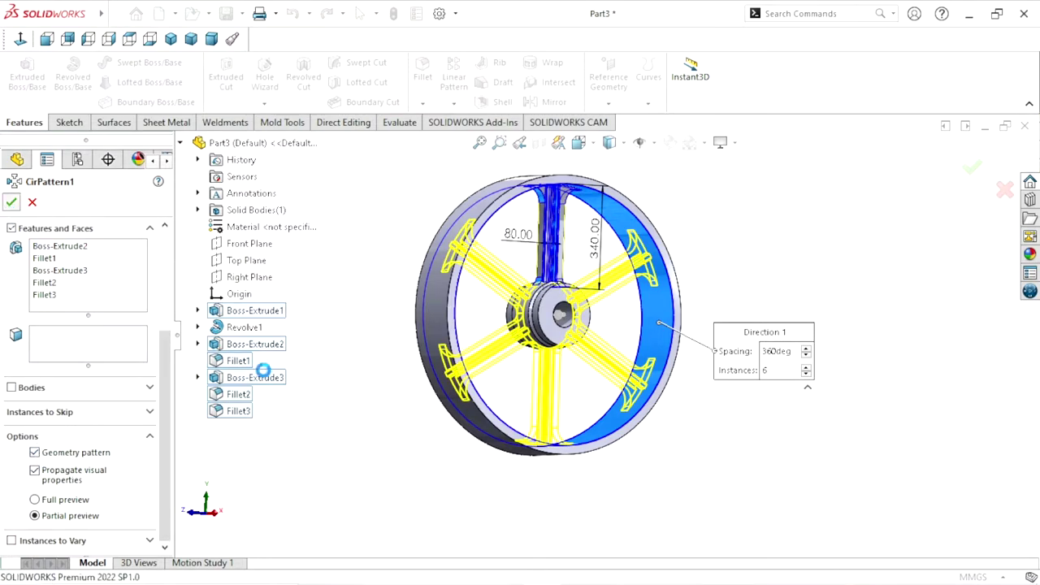
mouse_move(665, 390)
middle_down()
mouse_move(473, 222)
mouse_move(413, 298)
mouse_move(528, 321)
mouse_move(553, 380)
mouse_move(622, 395)
mouse_move(601, 337)
middle_up()
scroll(609, 341, down, 2)
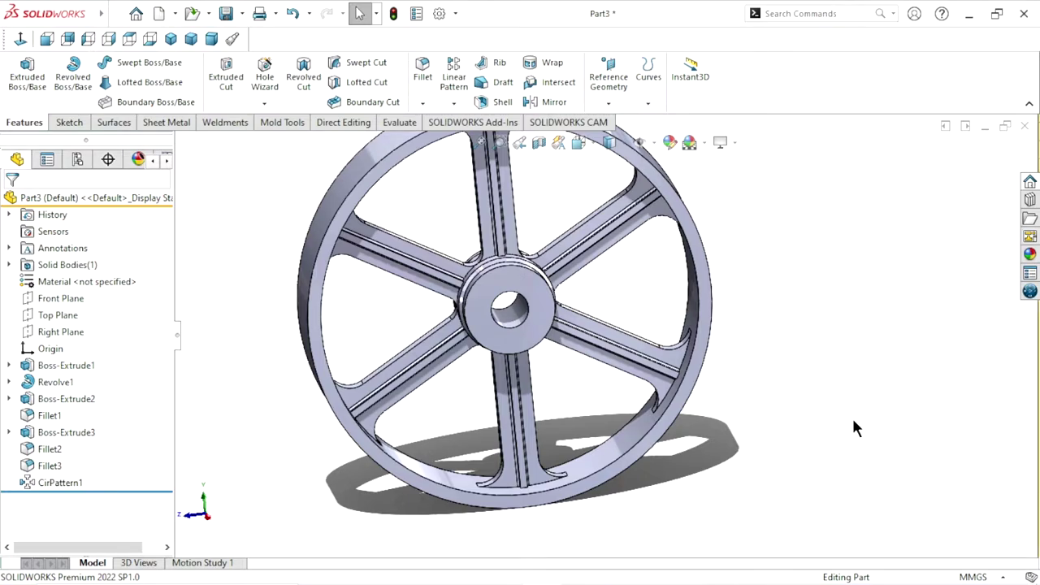
Chamfer the outer rim face and both circular hub edges at 5 mm × 45°.
middle_drag(805, 413, 728, 274)
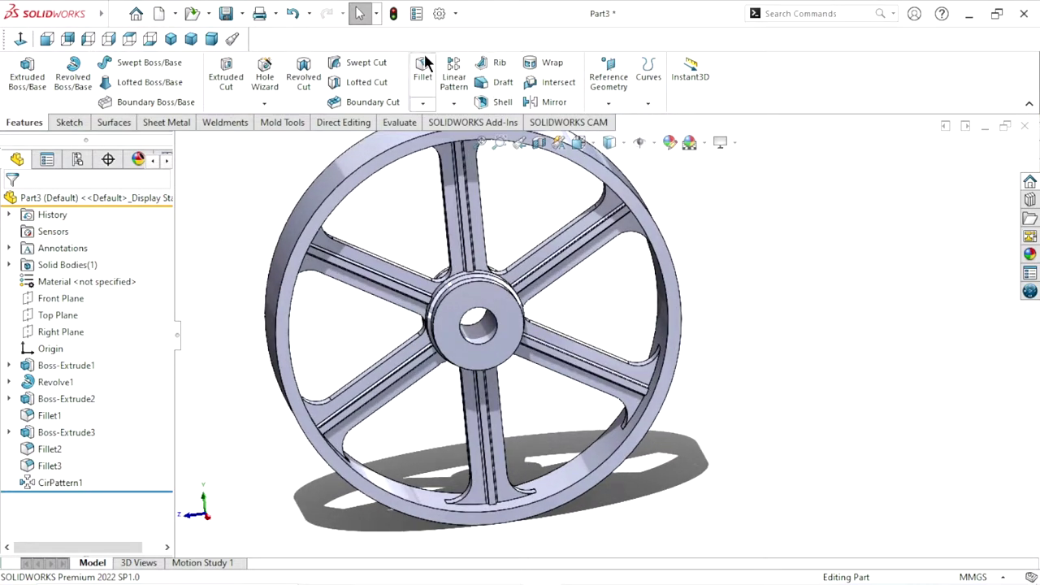
click(421, 105)
click(424, 140)
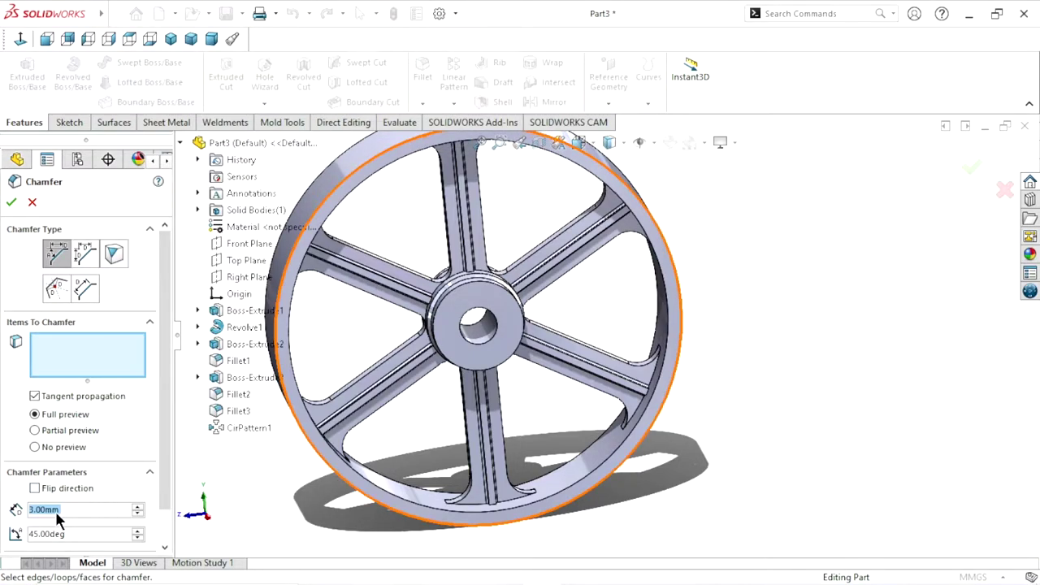
text(5)
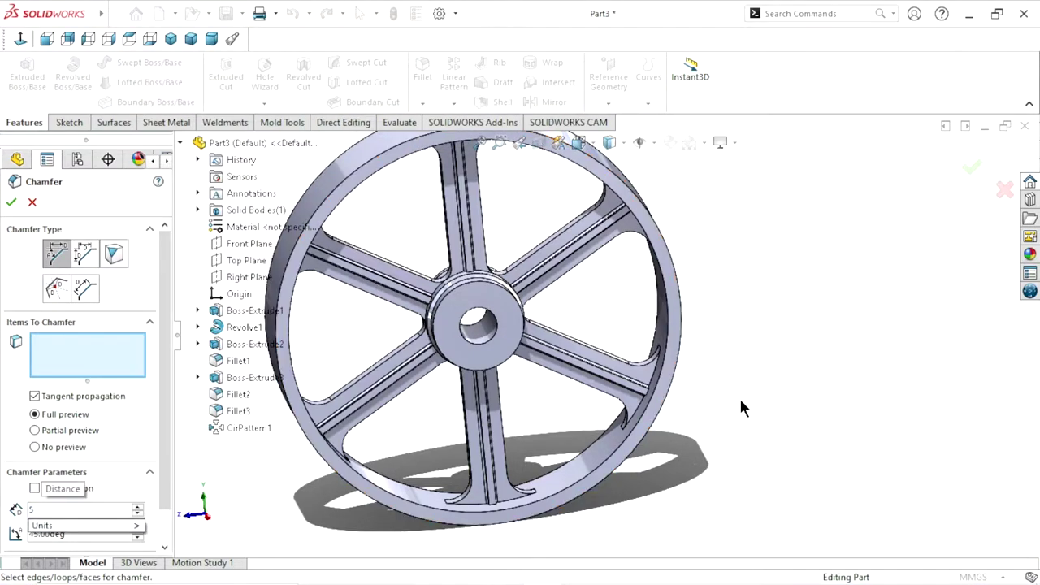
middle_drag(721, 332, 729, 394)
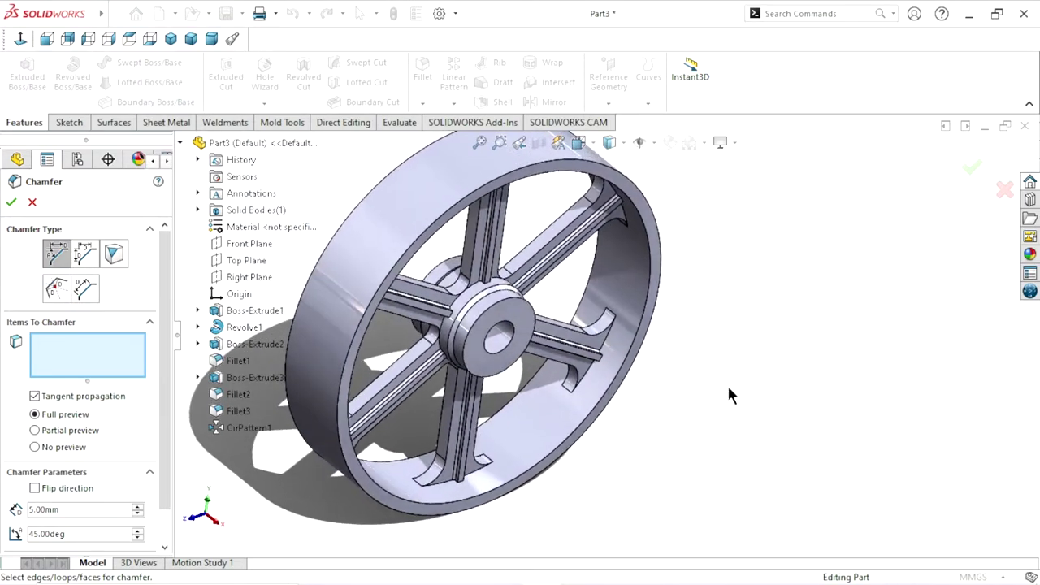
click(397, 208)
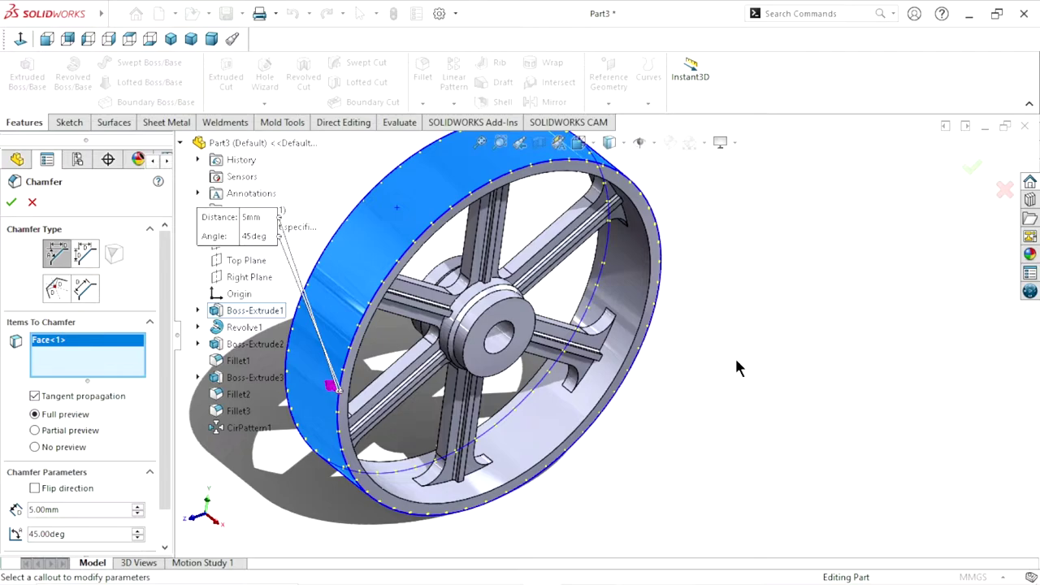
scroll(499, 320, down, 3)
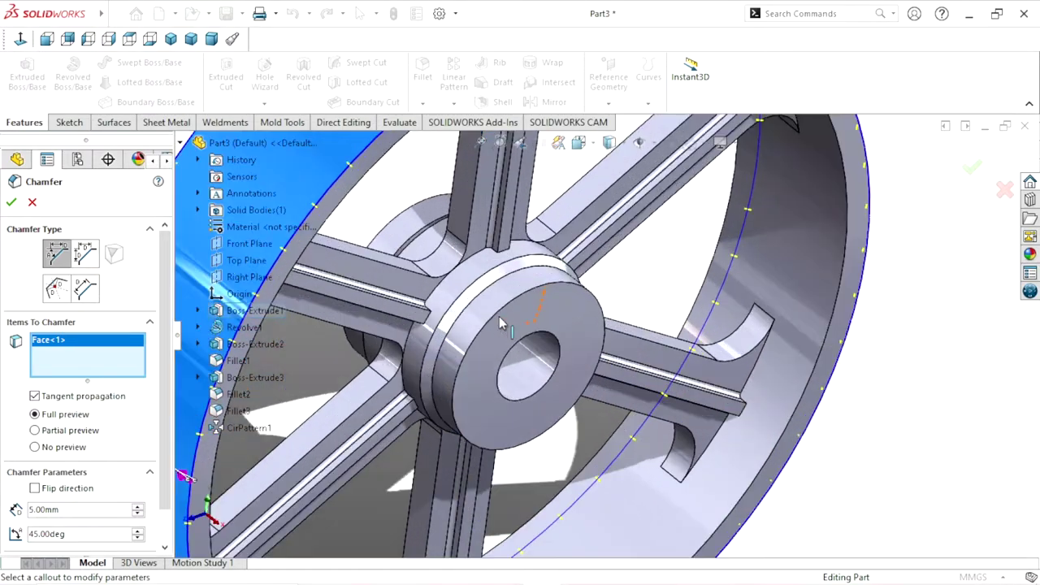
scroll(490, 319, down, 2)
click(494, 326)
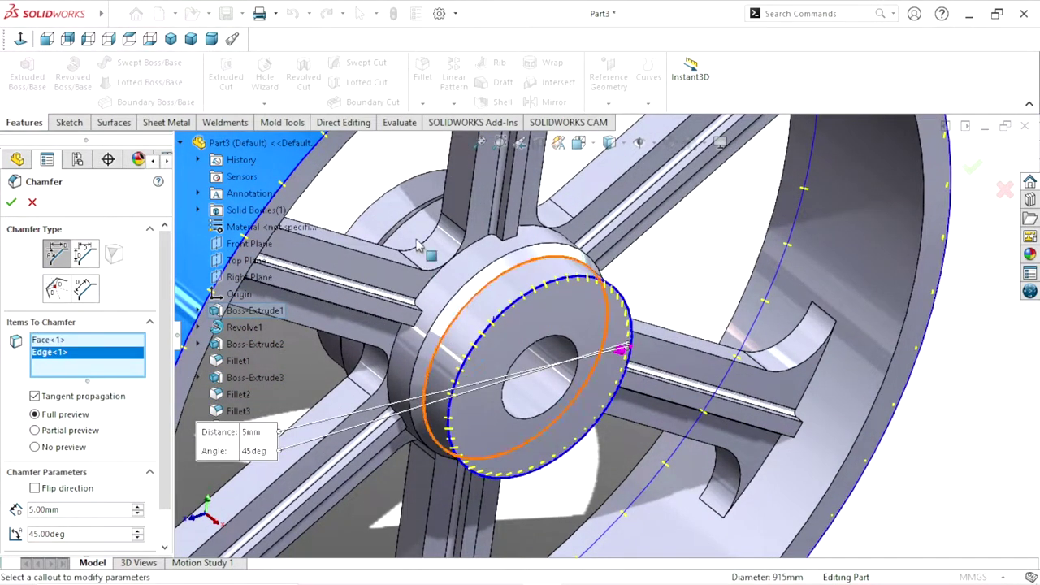
click(391, 196)
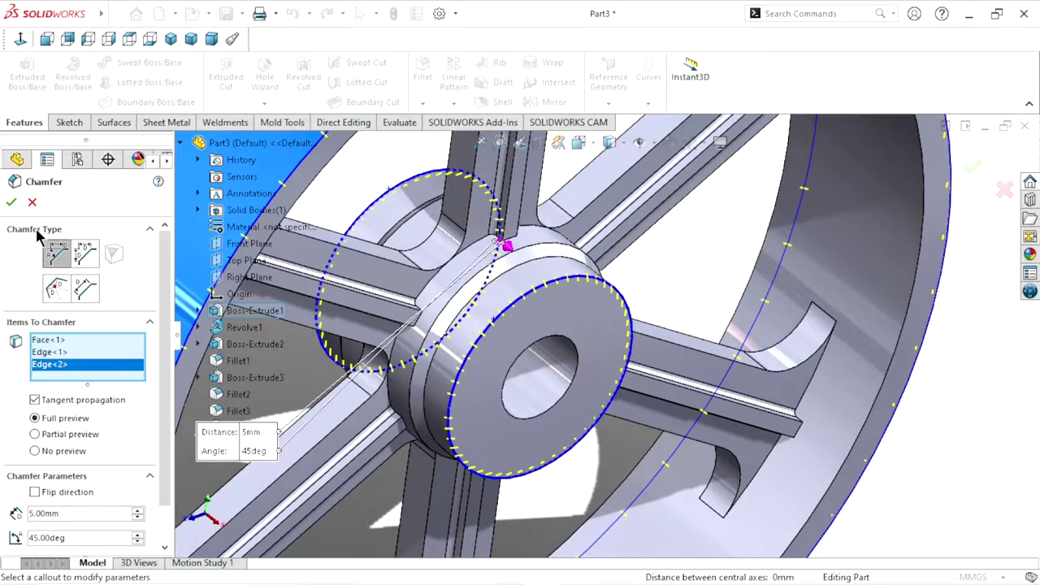
click(13, 203)
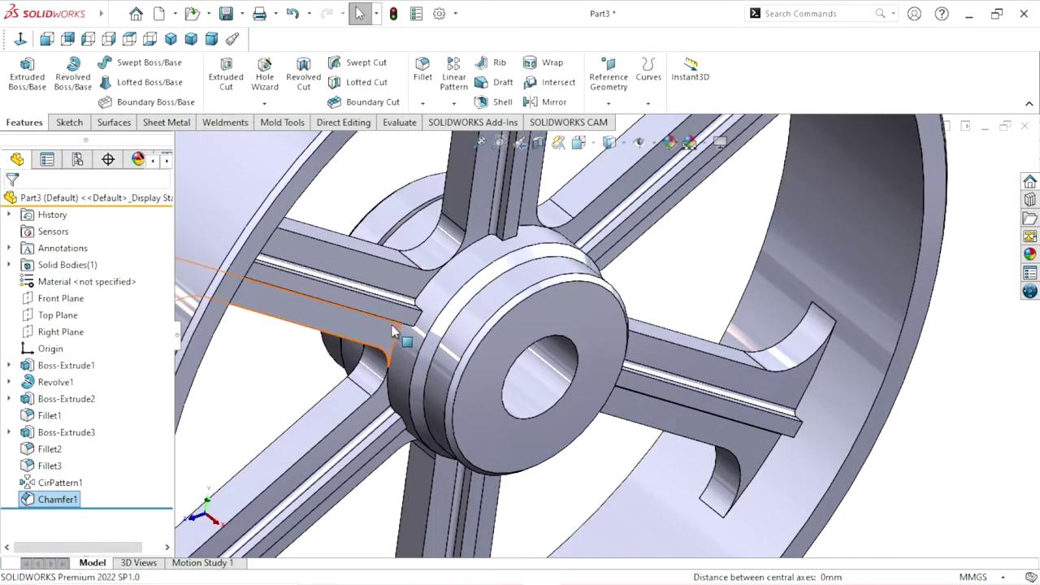
click(422, 103)
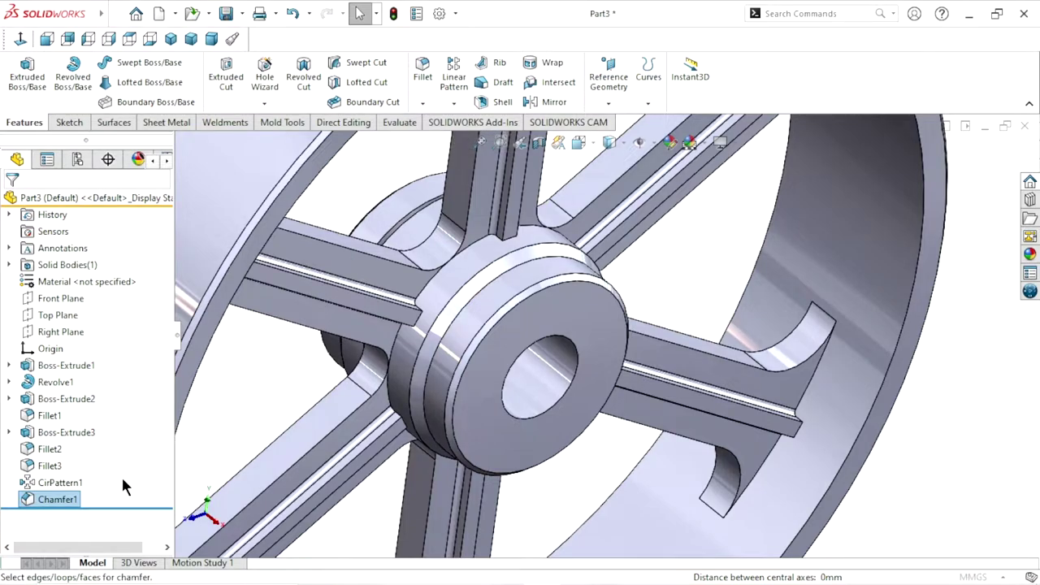
click(70, 510)
Apply a 3 mm × 45° chamfer to the hub's bore face, creating Chamfer2.
text(3)
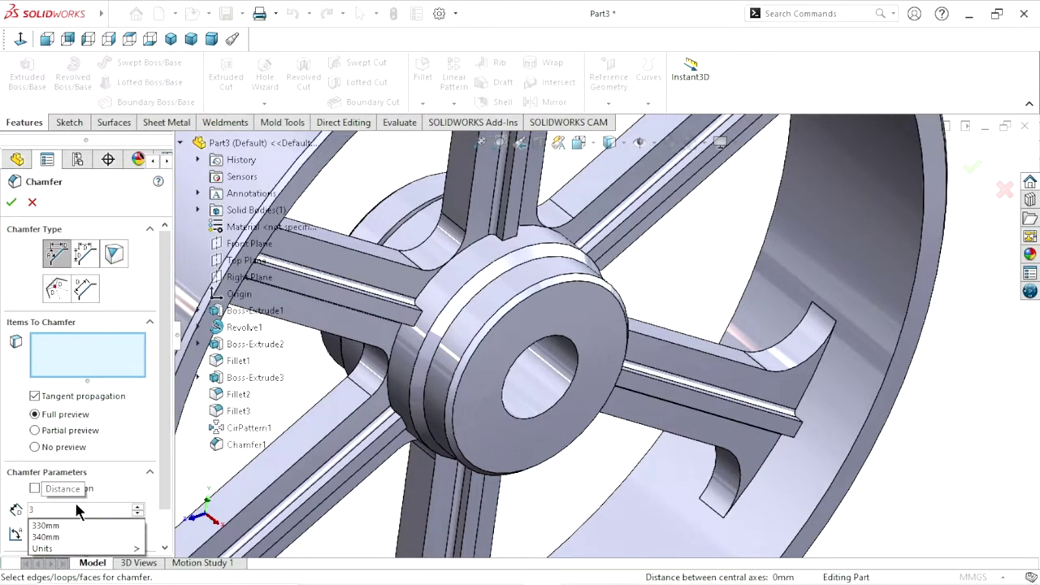
click(563, 400)
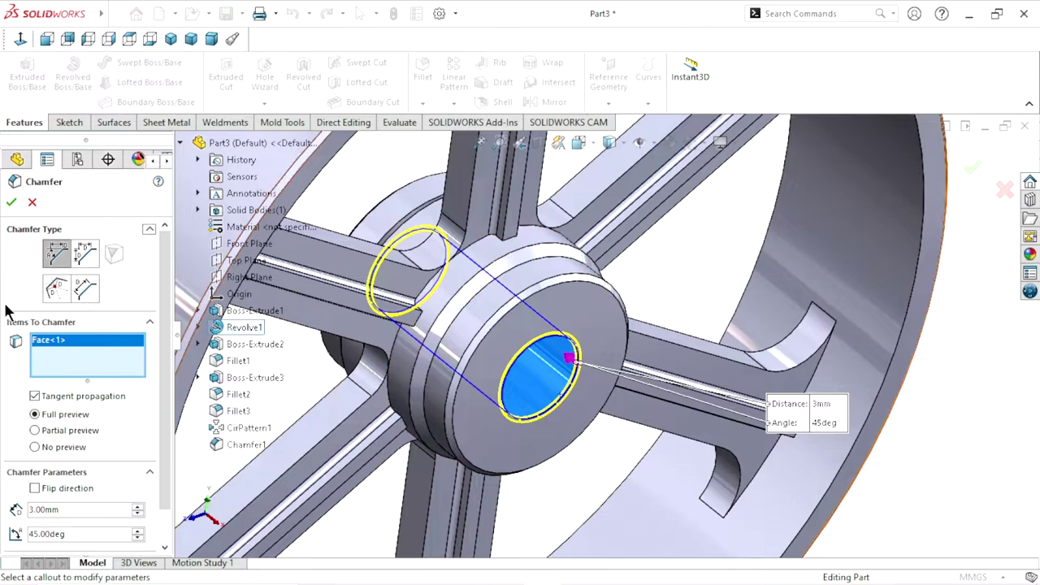
click(11, 202)
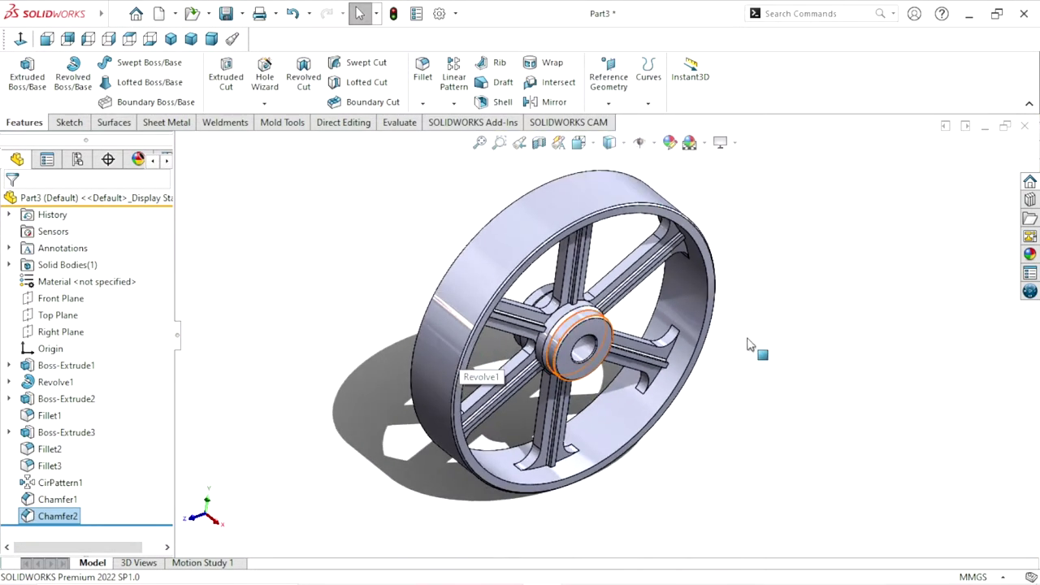
click(796, 336)
mouse_move(796, 336)
middle_down()
mouse_move(761, 270)
mouse_move(514, 429)
mouse_move(598, 406)
middle_up()
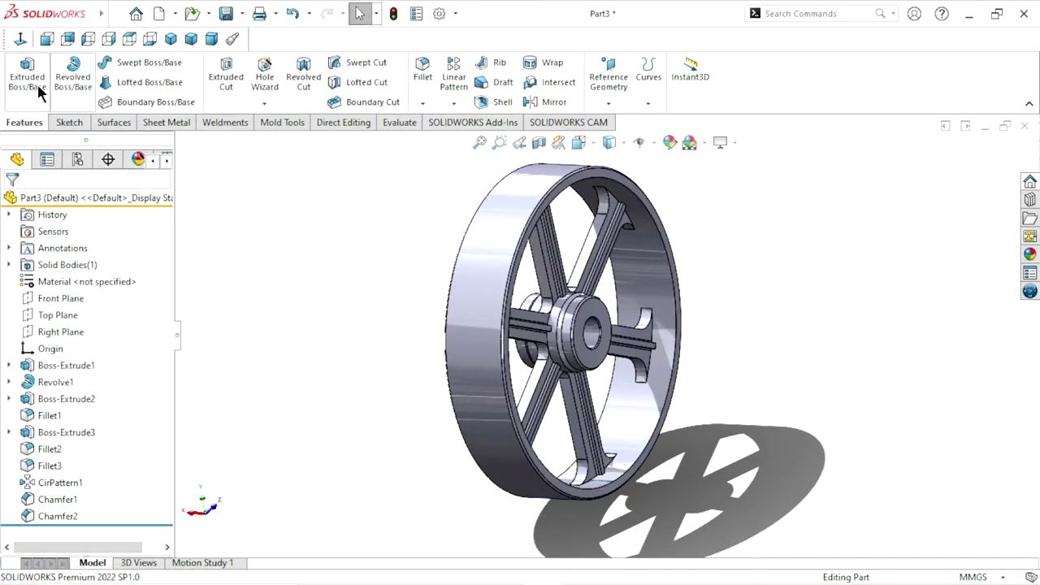
click(24, 43)
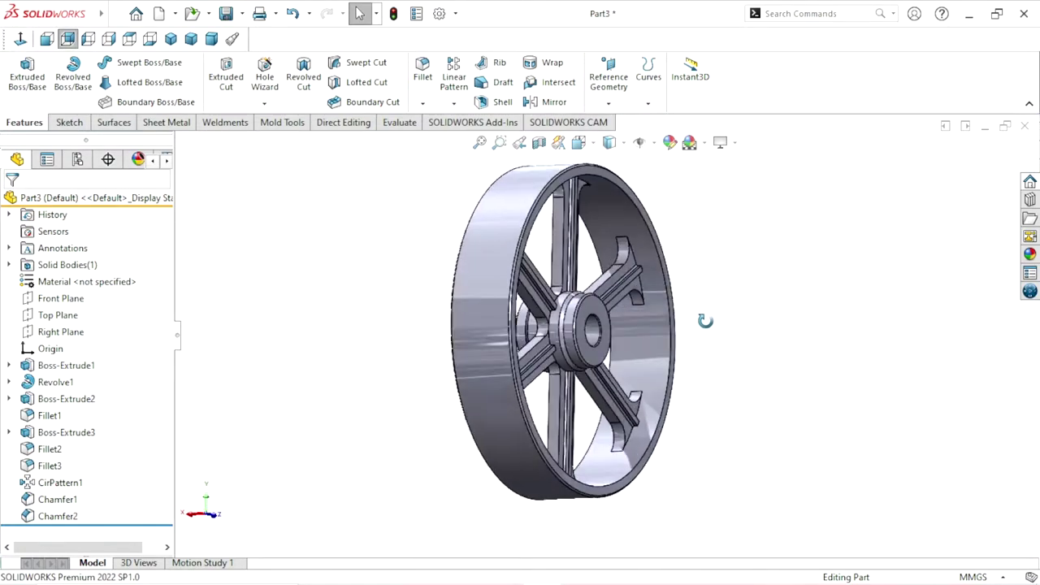
scroll(613, 222, down, 3)
scroll(564, 195, down, 2)
click(564, 192)
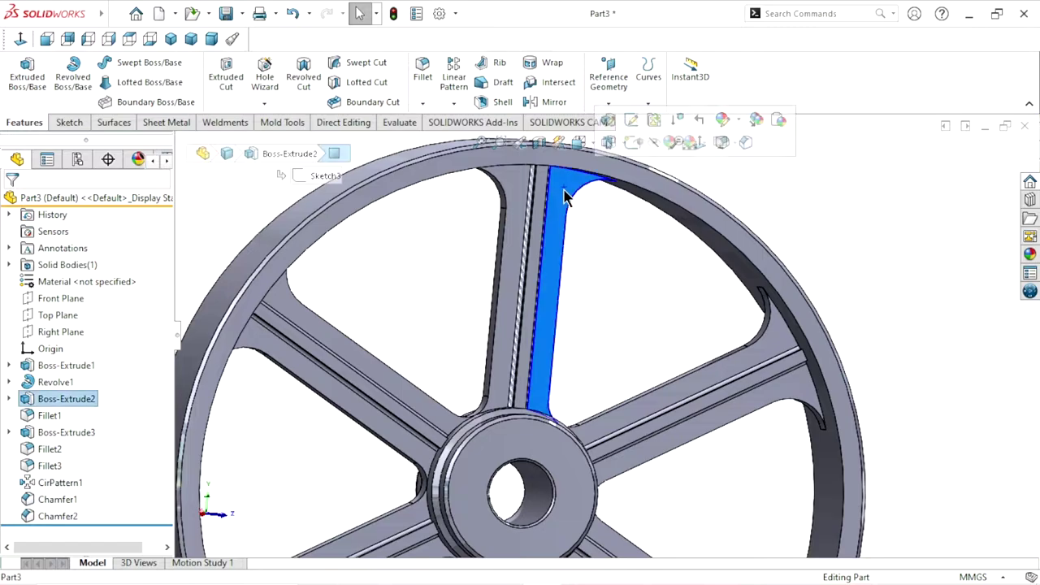
click(631, 142)
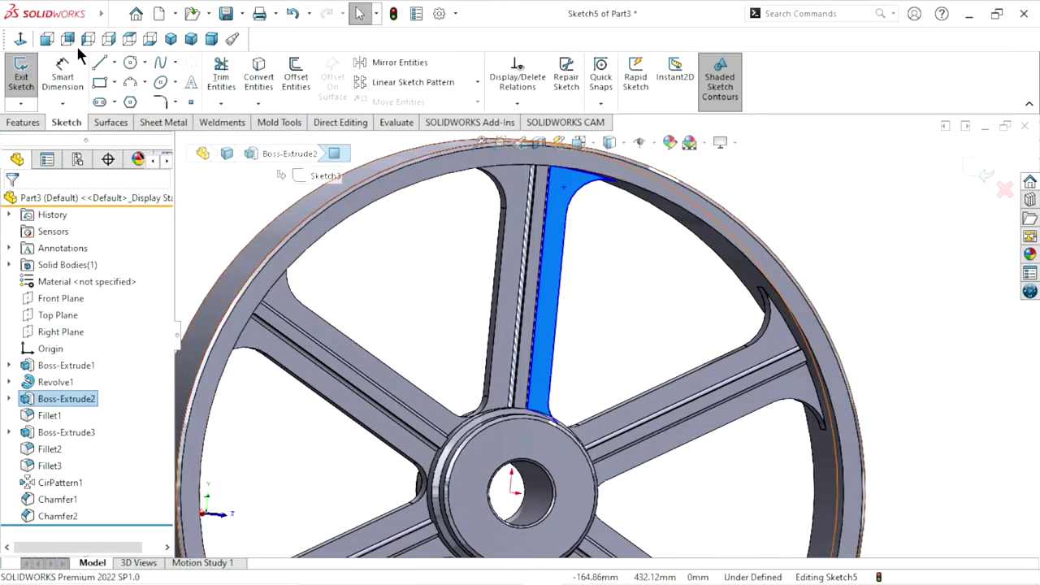
click(20, 39)
scroll(619, 398, up, 1)
scroll(622, 249, down, 1)
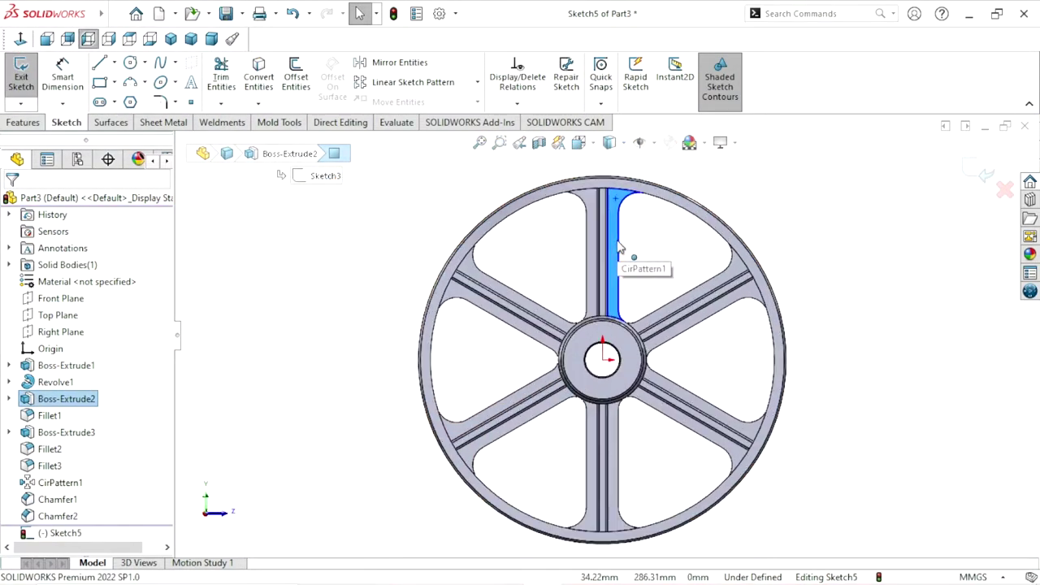
scroll(602, 232, down, 1)
scroll(602, 232, down, 1)
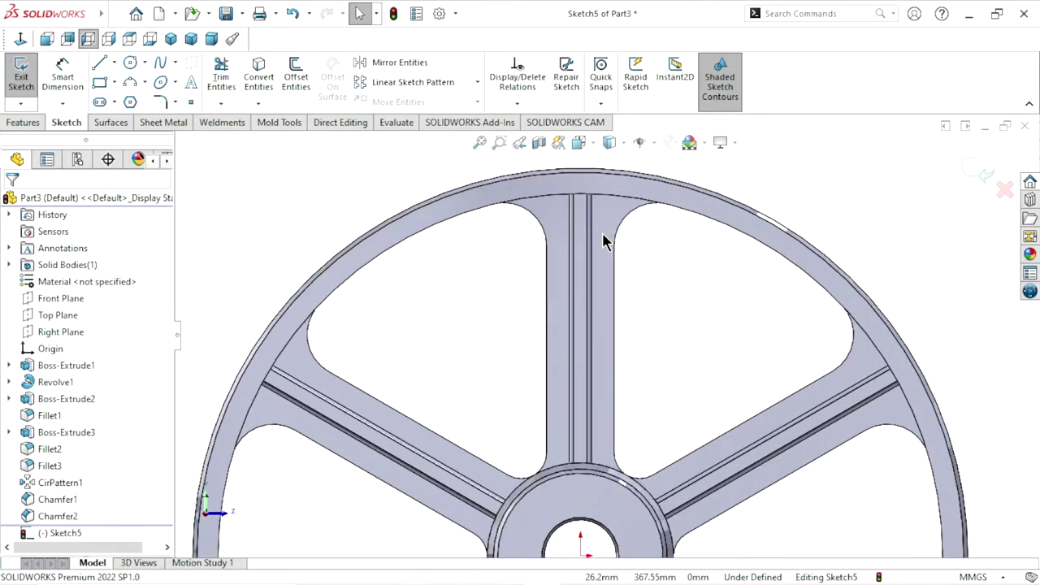
scroll(648, 276, up, 1)
scroll(631, 284, down, 1)
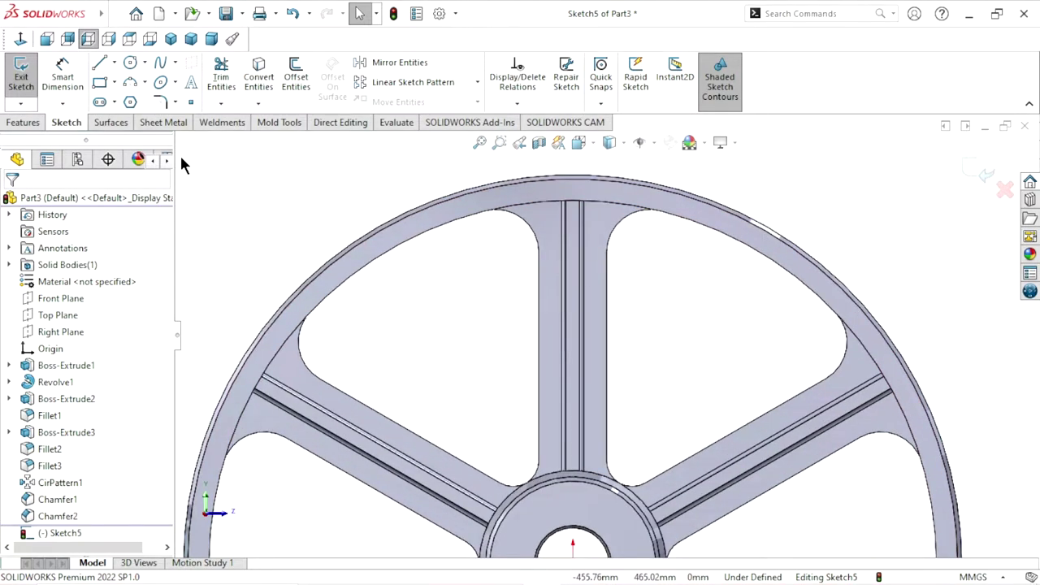
Draw a circle in the opening to the left of the top spoke.
click(131, 62)
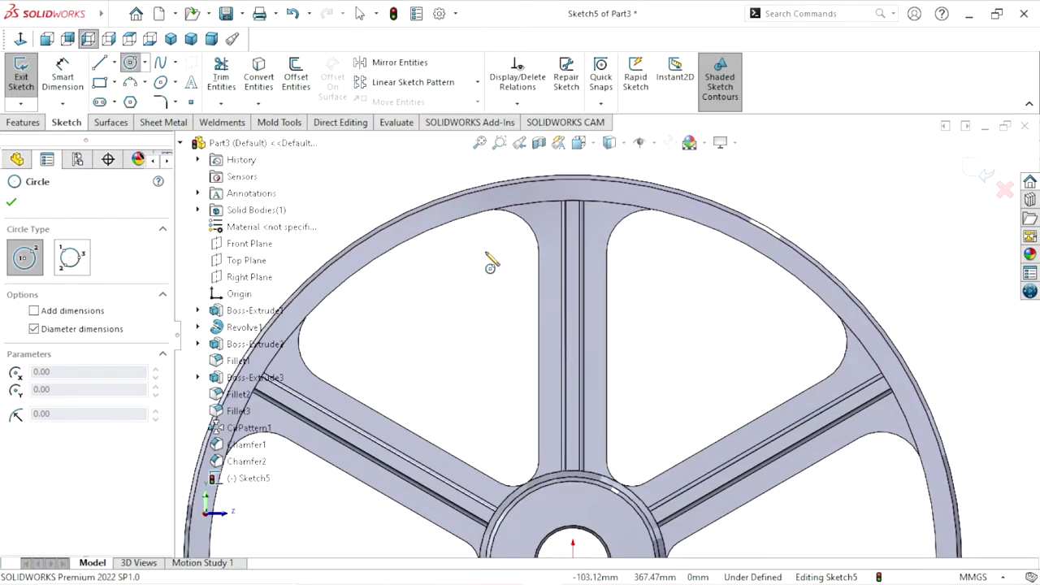
click(486, 245)
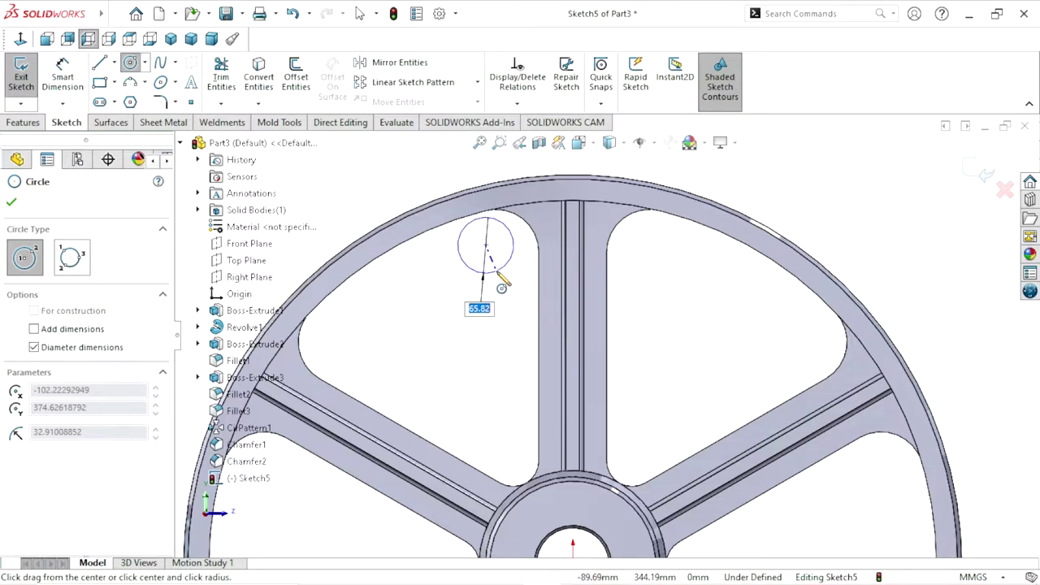
click(502, 282)
right_click(434, 303)
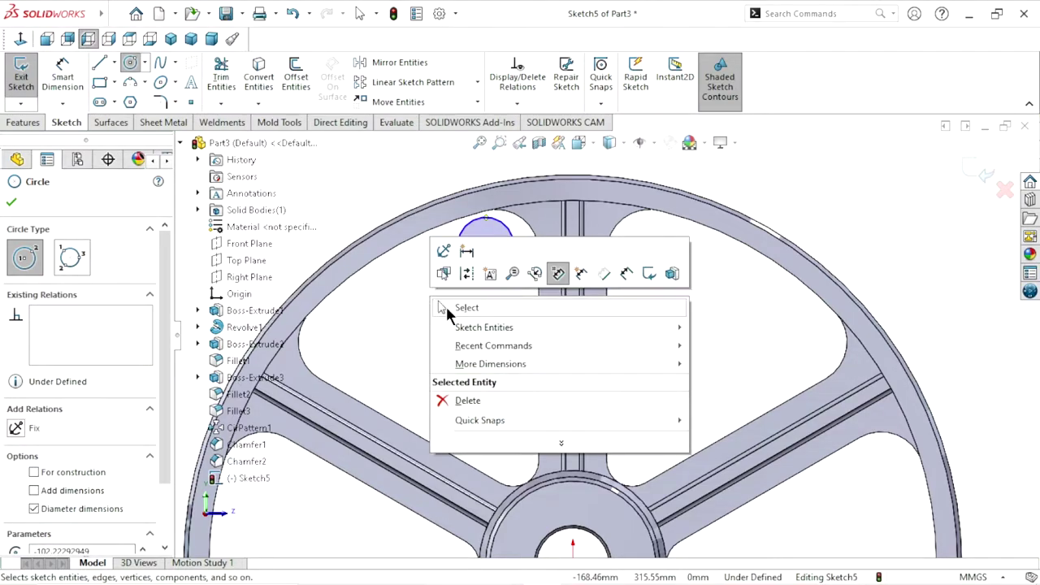
click(443, 306)
scroll(528, 241, up, 3)
scroll(540, 301, down, 3)
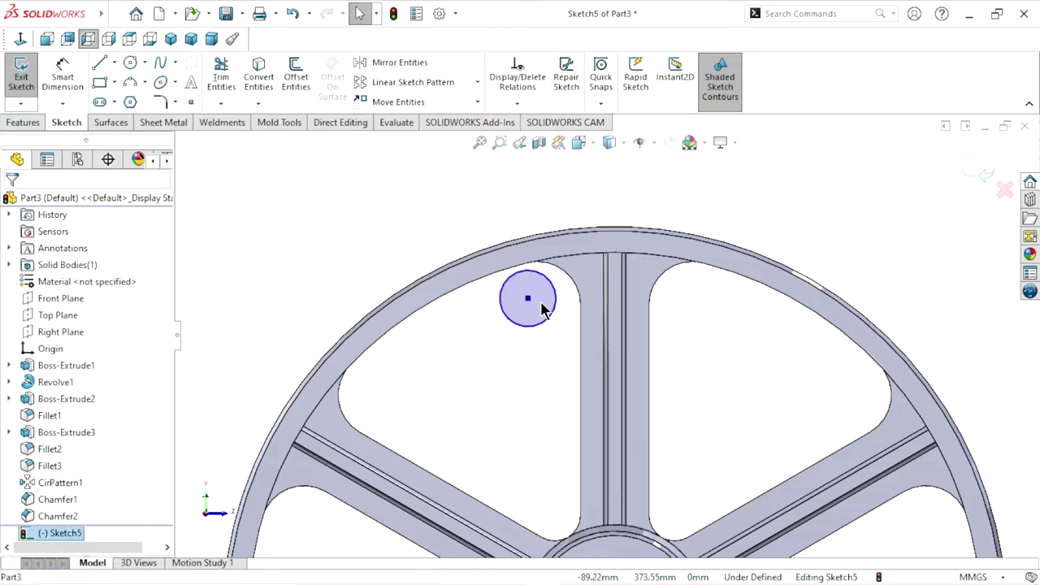
click(542, 322)
scroll(618, 337, down, 3)
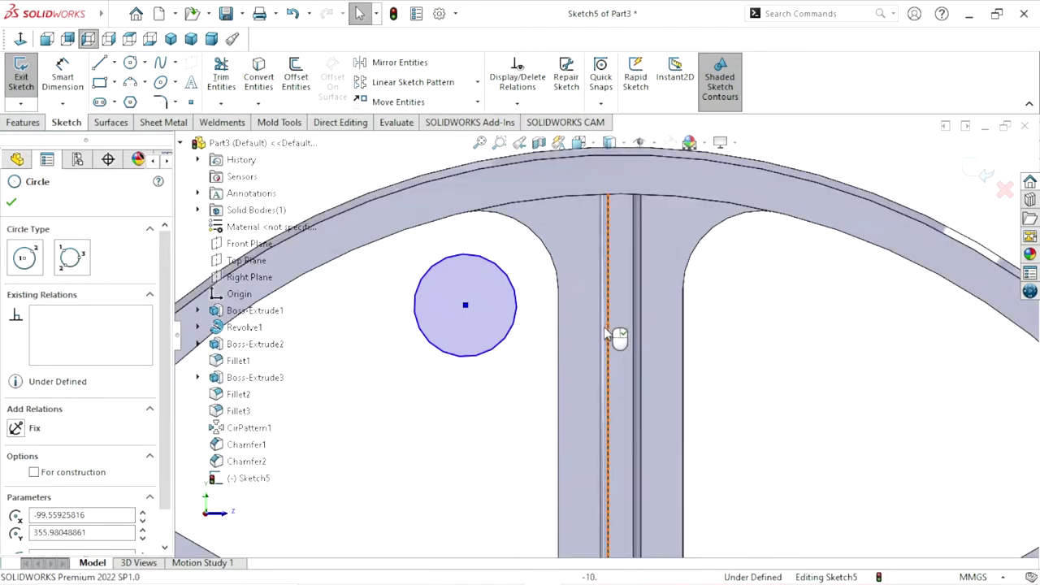
scroll(617, 338, up, 2)
Draw a vertical centerline from the rim's top point down to the hub centre.
click(115, 63)
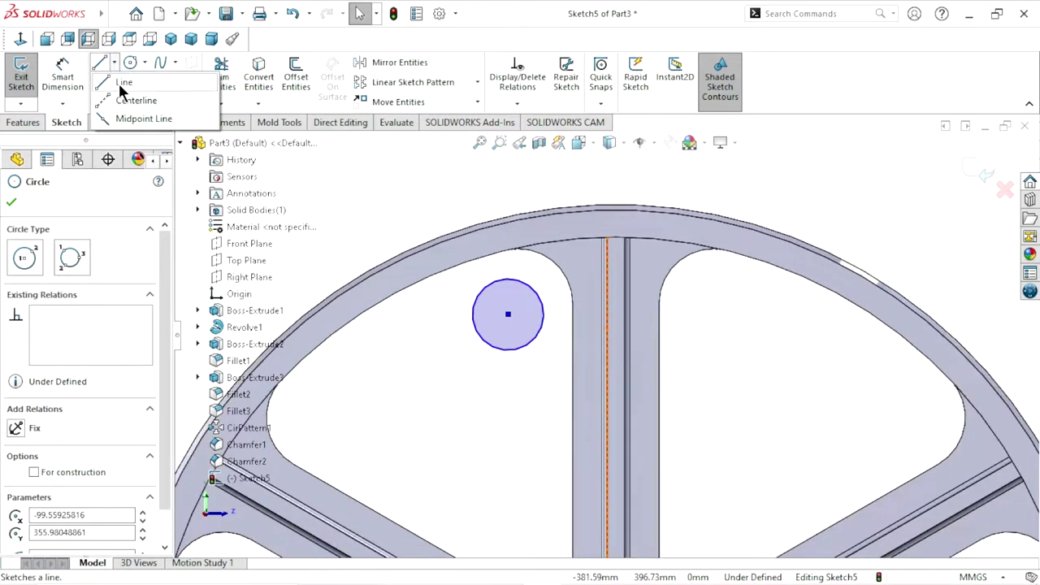
click(118, 94)
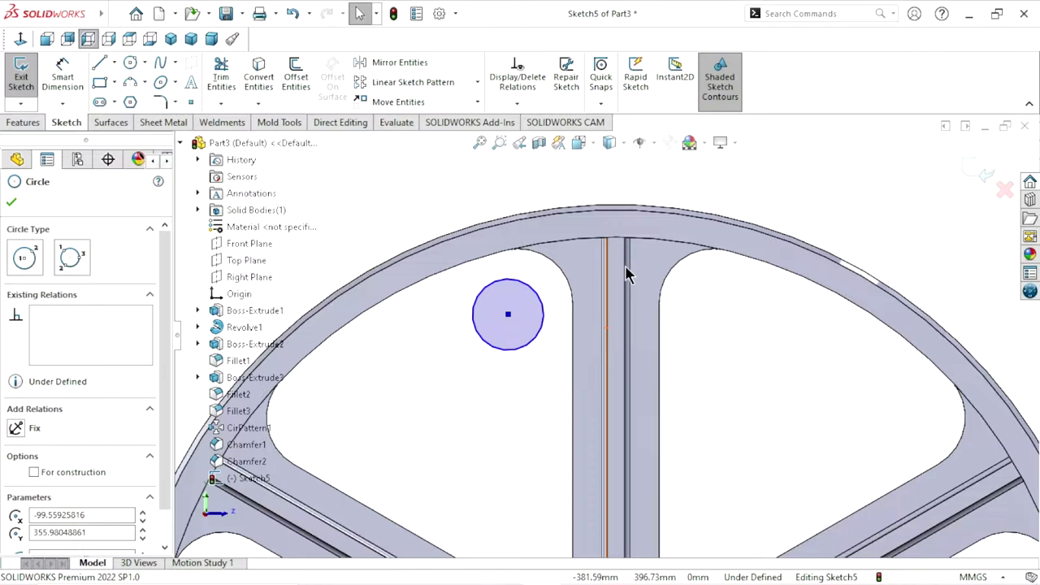
click(616, 215)
scroll(608, 337, up, 3)
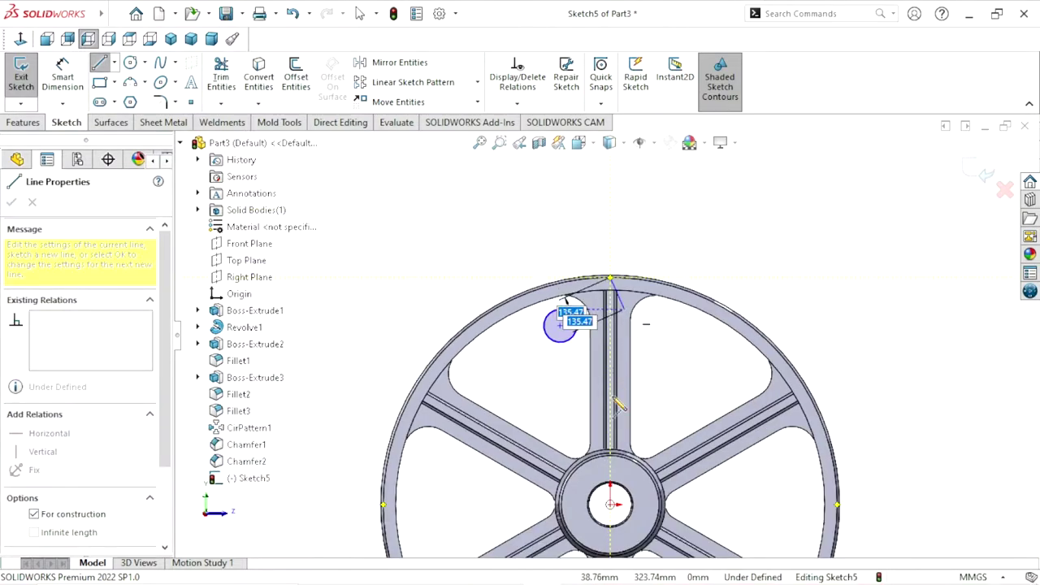
click(609, 504)
right_click(667, 396)
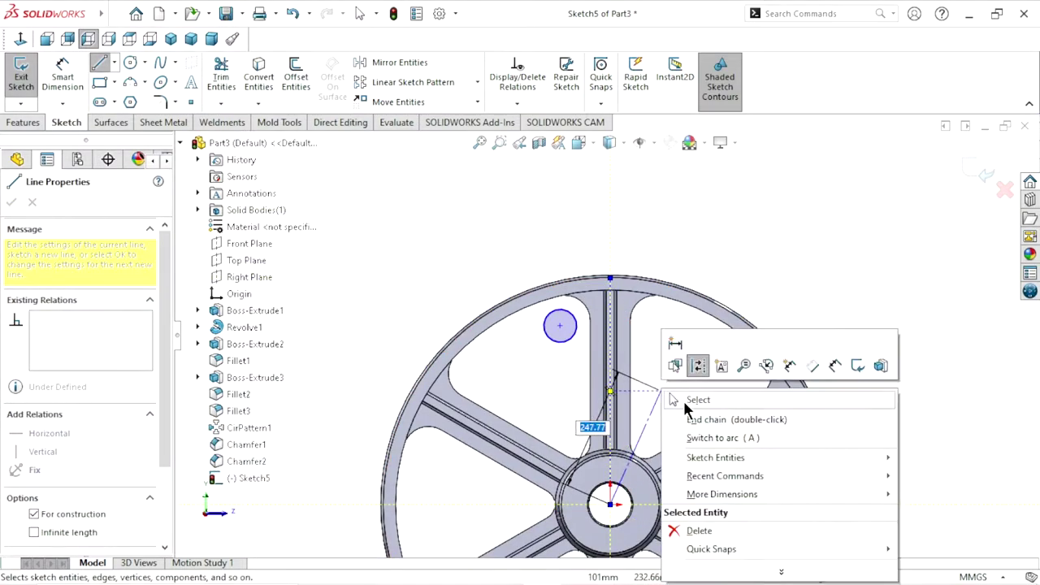
click(692, 335)
scroll(614, 354, down, 3)
scroll(610, 354, down, 2)
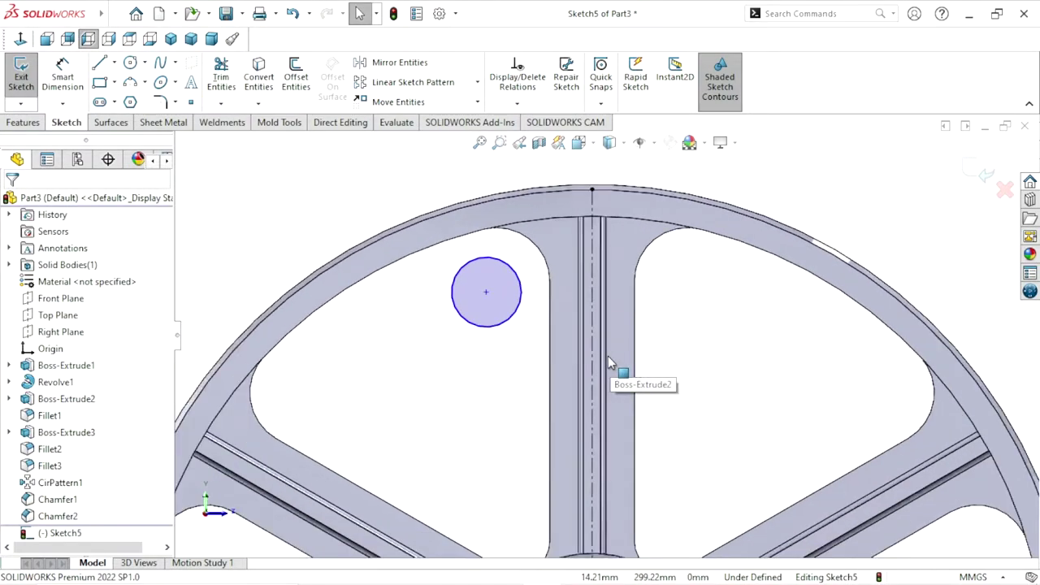
scroll(608, 356, down, 1)
scroll(579, 331, down, 1)
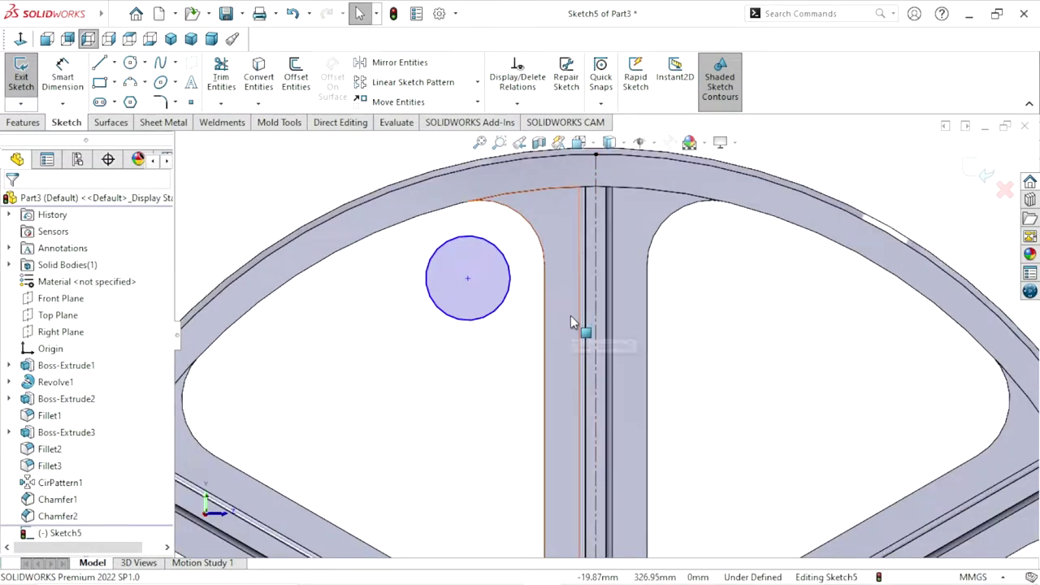
scroll(571, 315, down, 1)
click(63, 75)
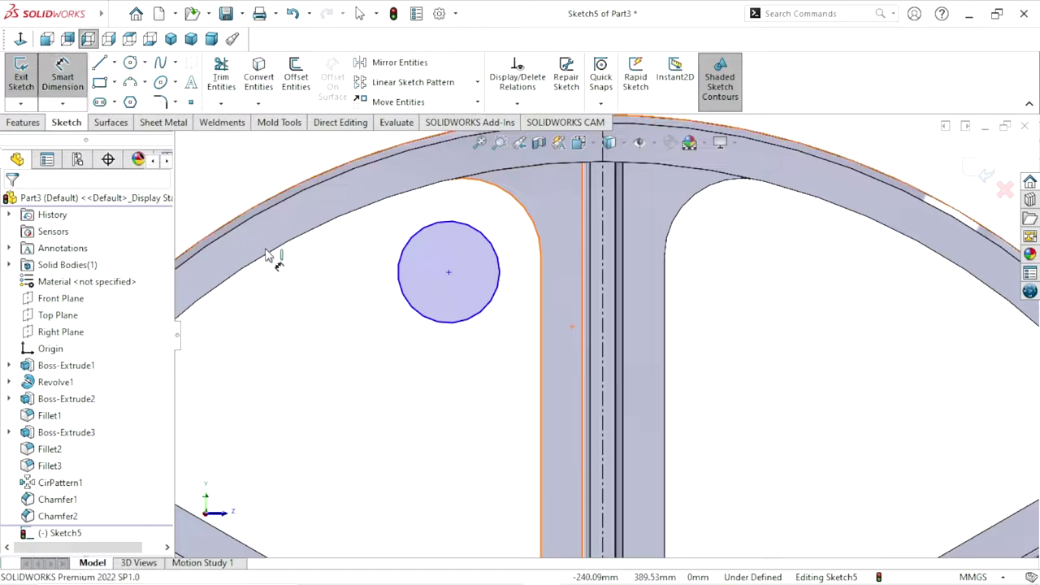
Give the left circle a 90 mm diameter dimension and nudge it slightly down-right.
click(401, 299)
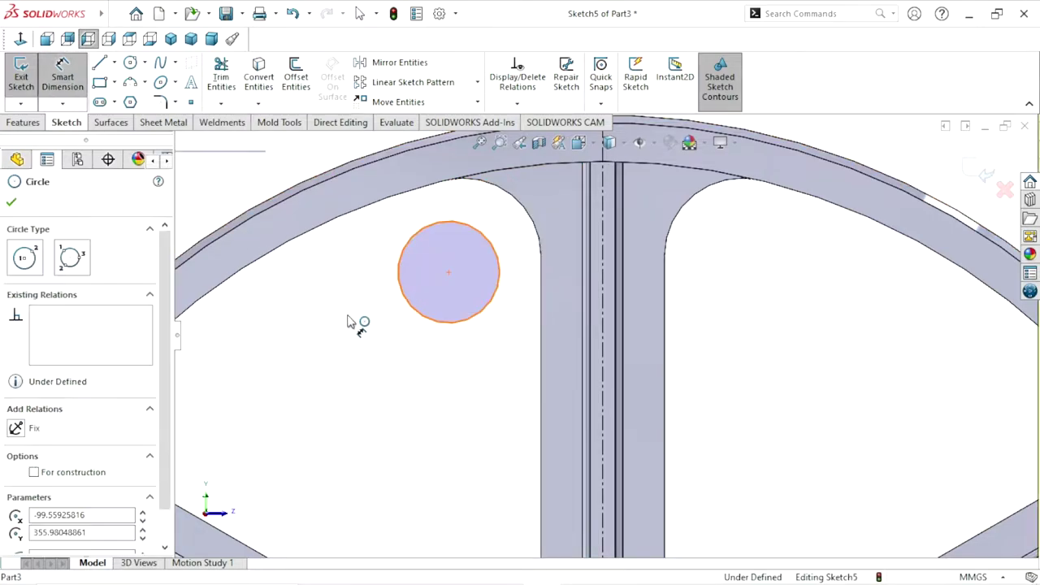
click(348, 321)
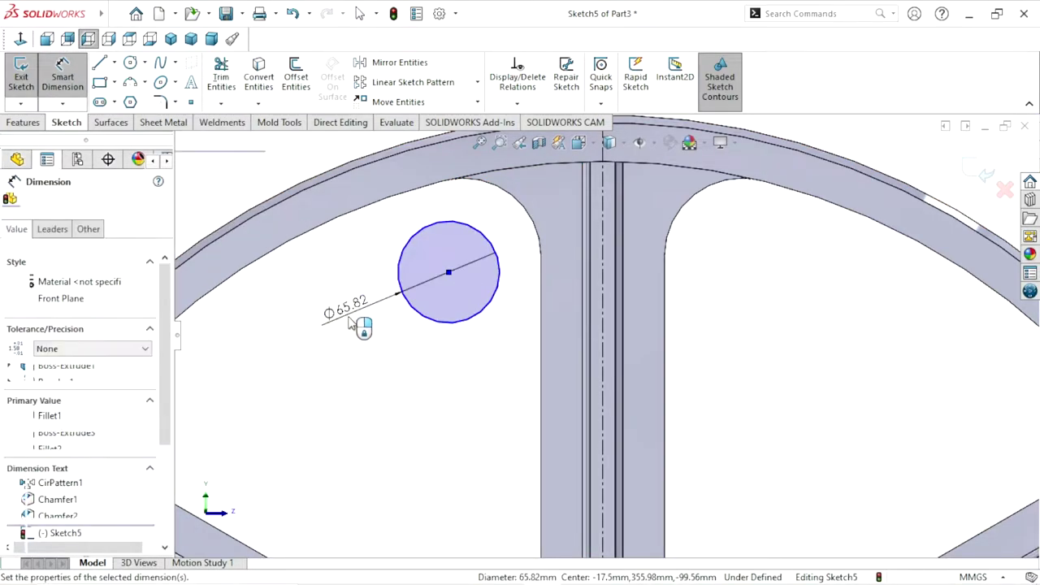
text(90)
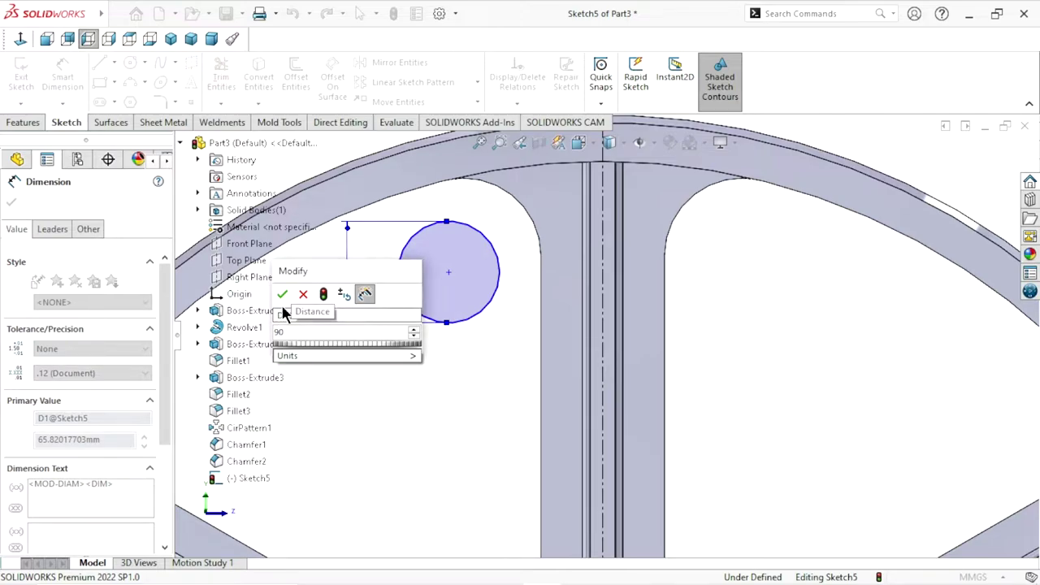
click(282, 293)
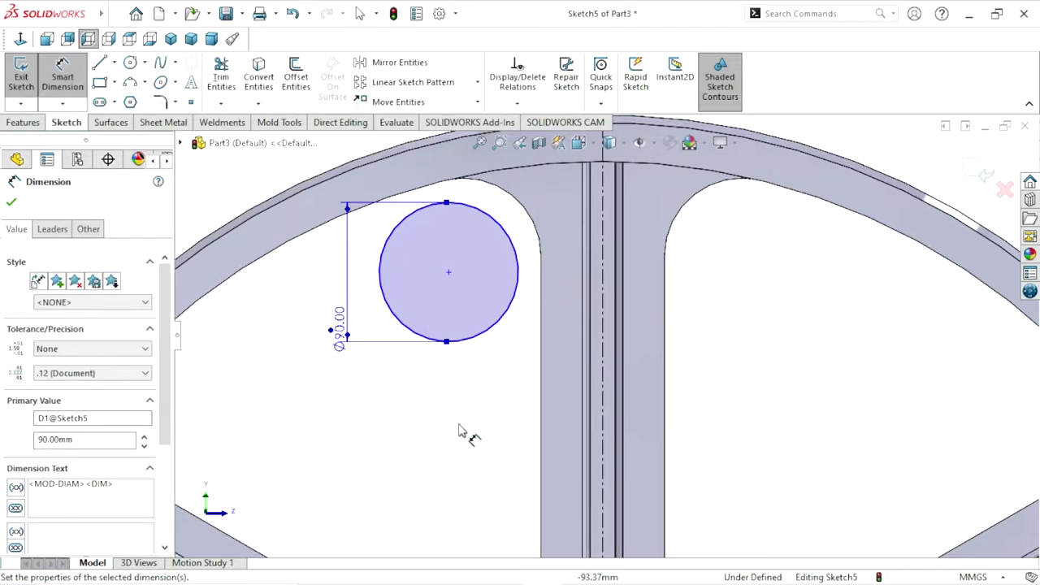
key(z)
scroll(651, 345, down, 1)
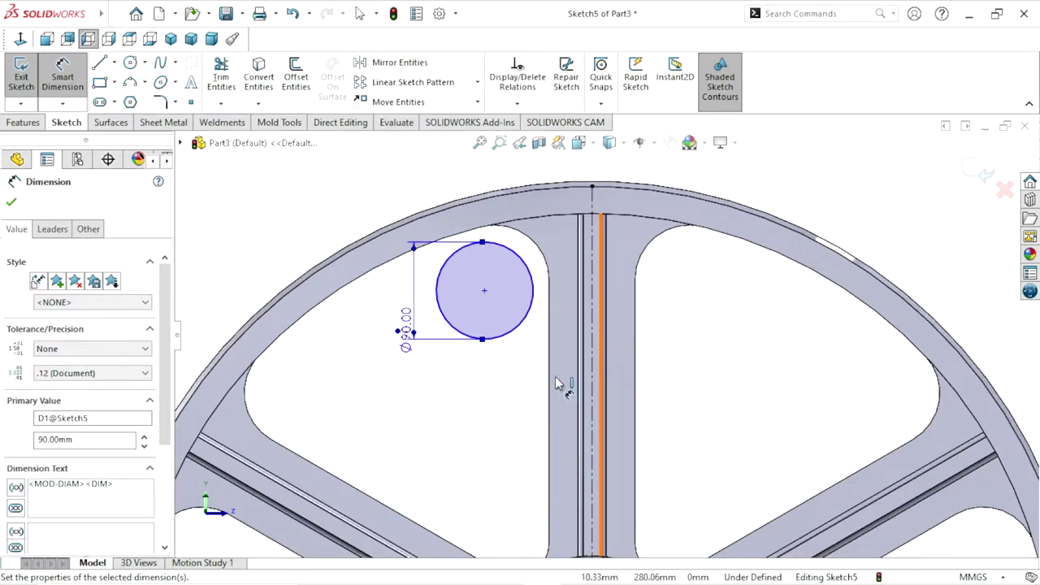
click(11, 204)
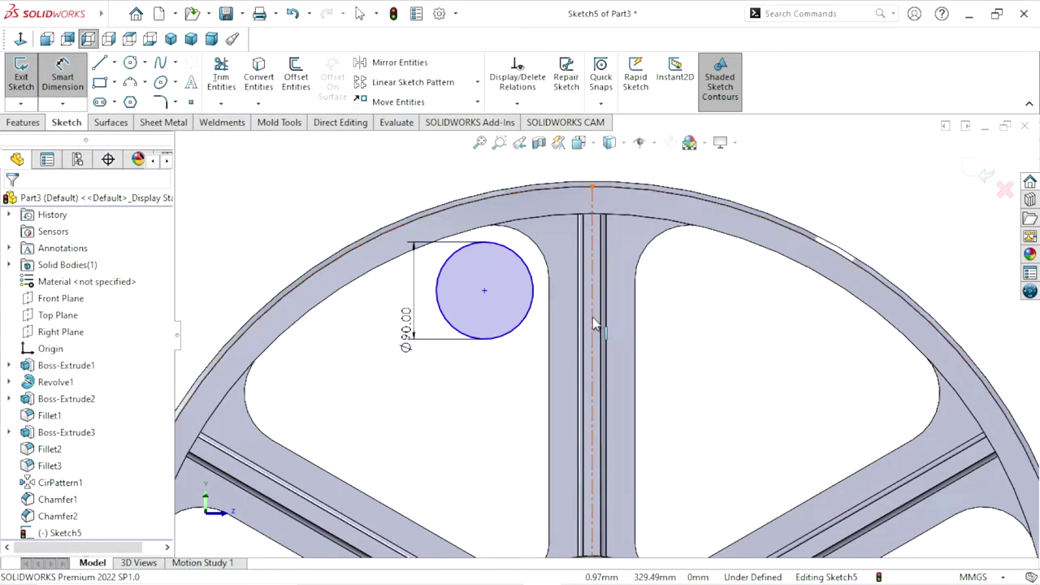
drag(515, 285, 524, 298)
click(525, 297)
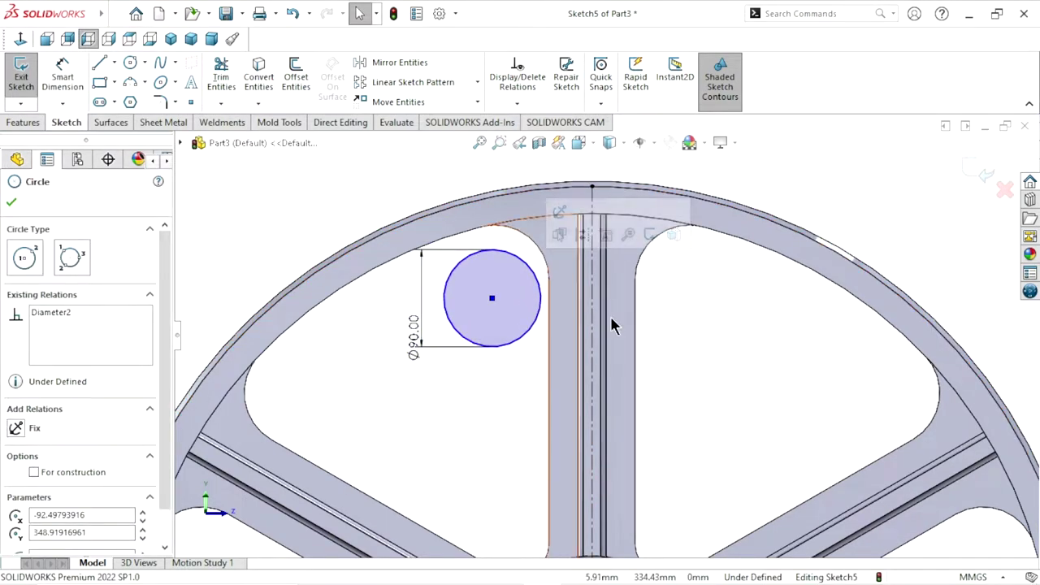
Mirror the 90 mm circle about the vertical centerline to the right of the spoke.
click(421, 62)
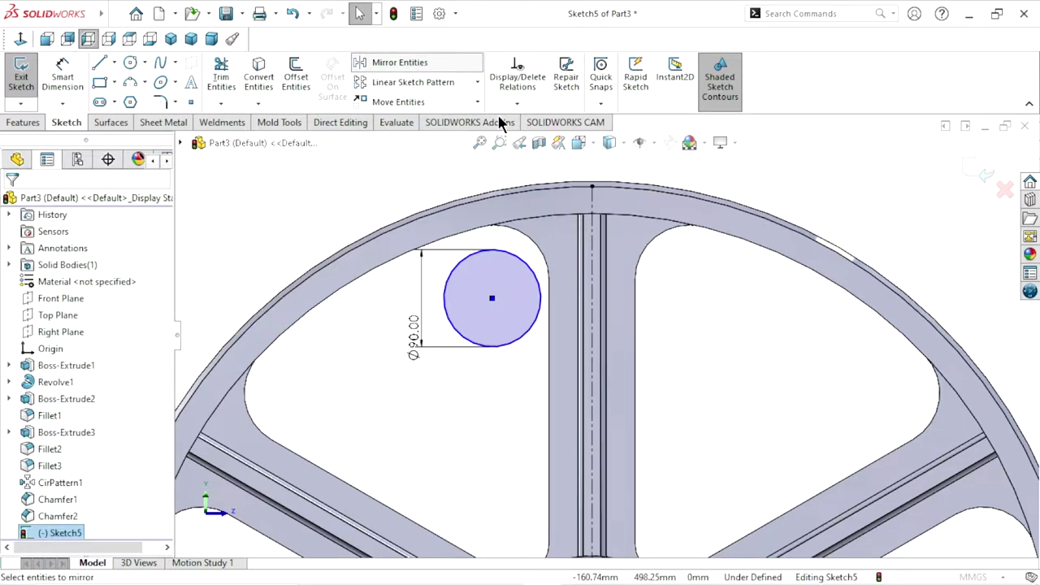
click(496, 344)
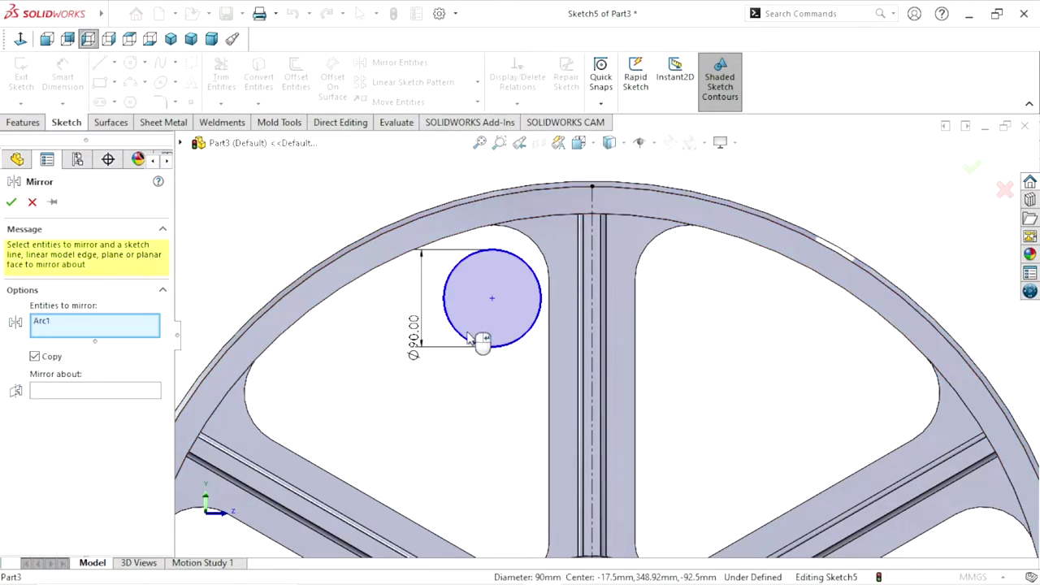
click(57, 392)
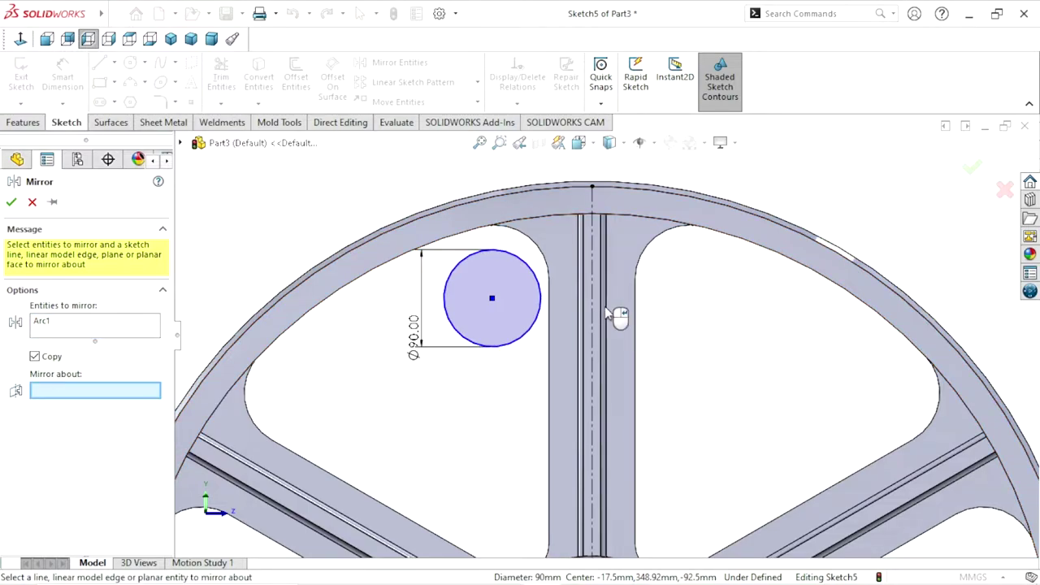
click(593, 318)
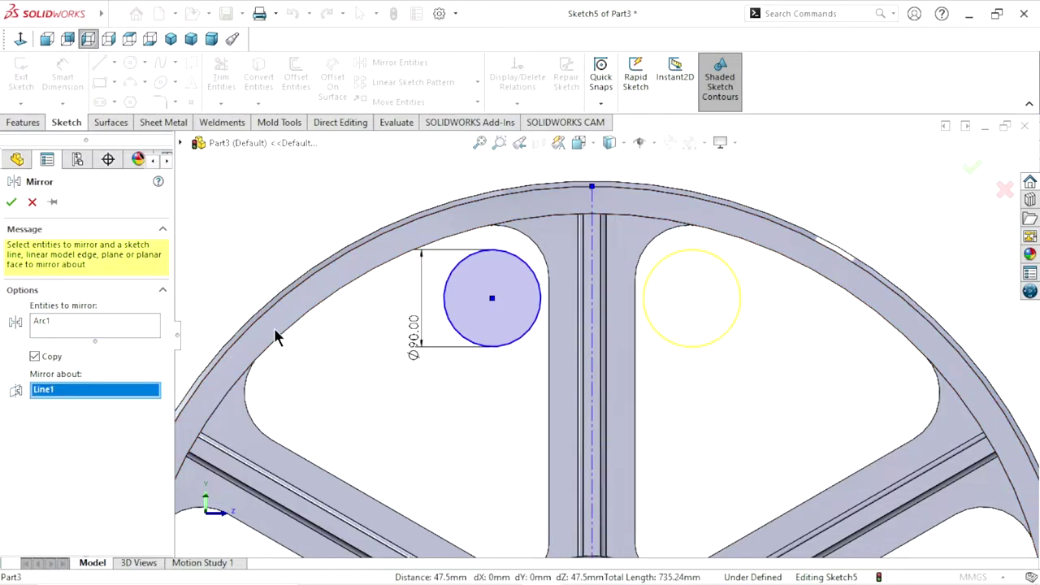
click(11, 203)
scroll(555, 348, up, 3)
scroll(585, 362, down, 2)
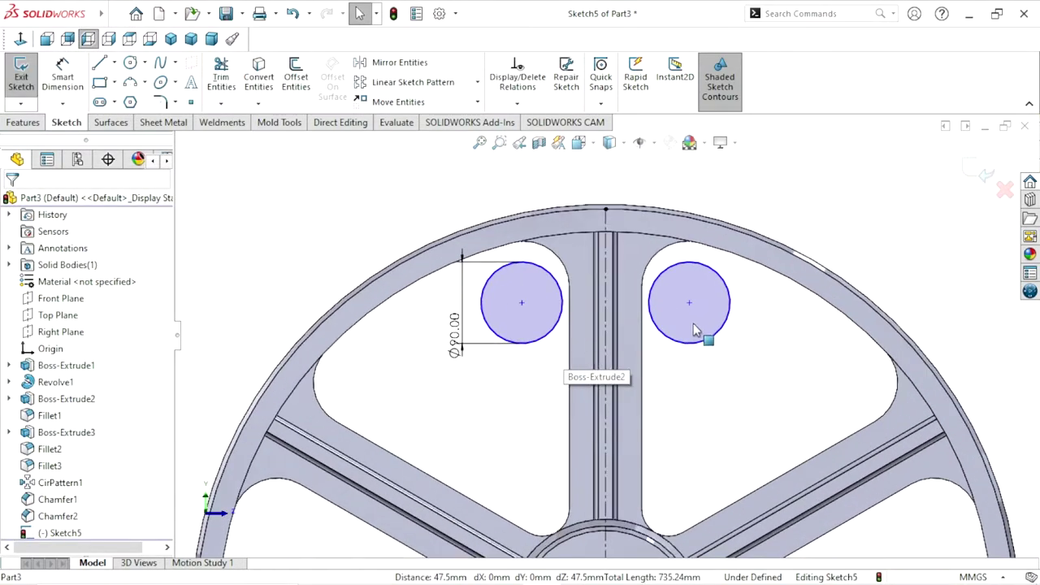
scroll(694, 329, down, 1)
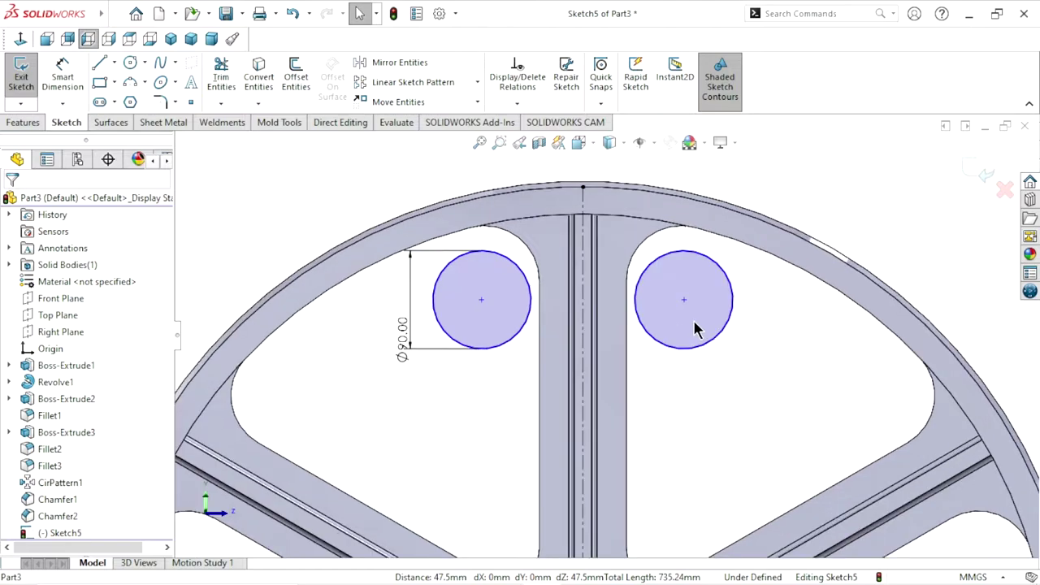
Draw a small circle centred on the top spoke's centerline.
click(128, 63)
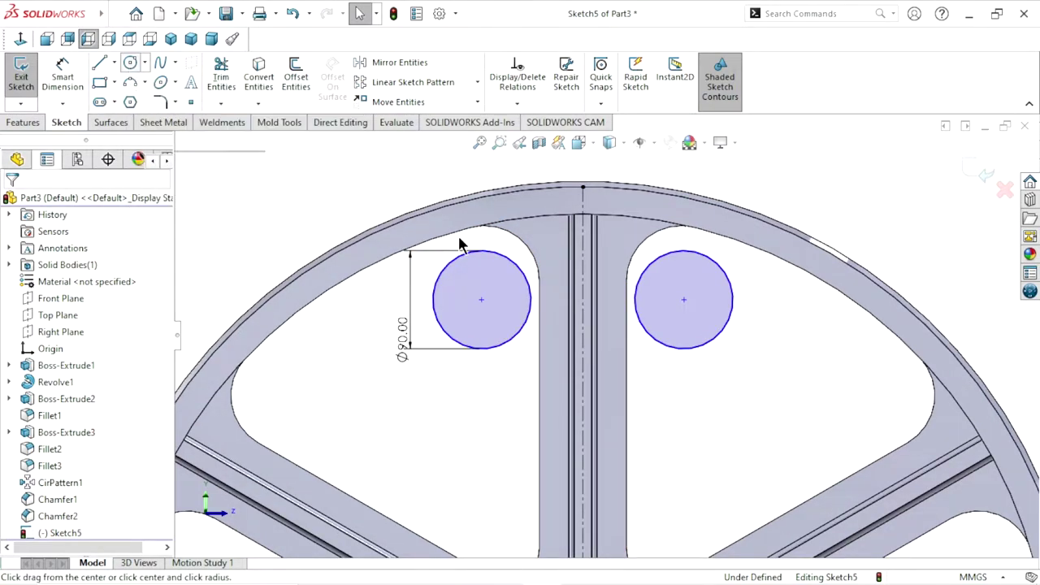
click(583, 286)
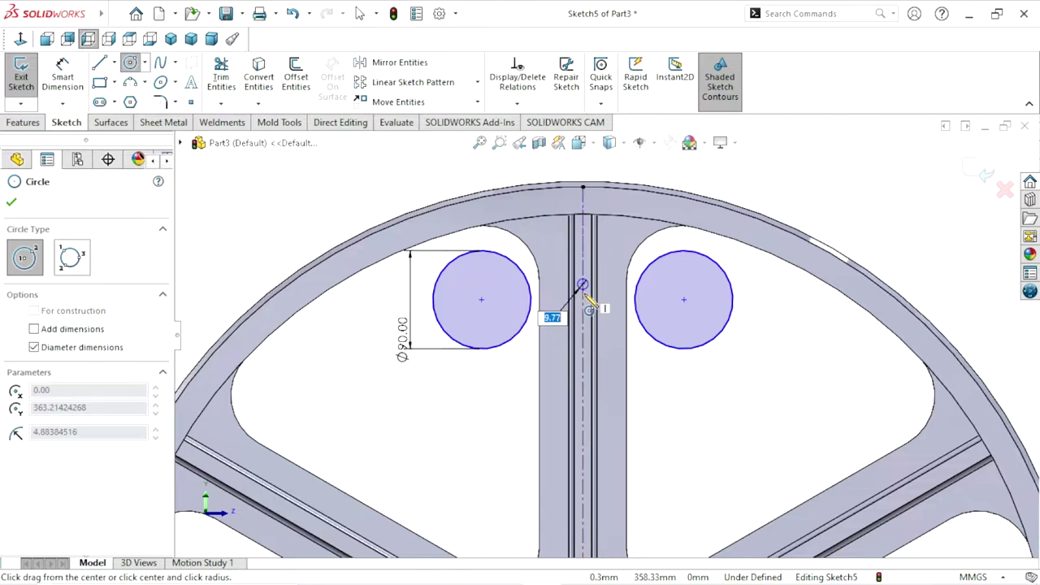
click(587, 320)
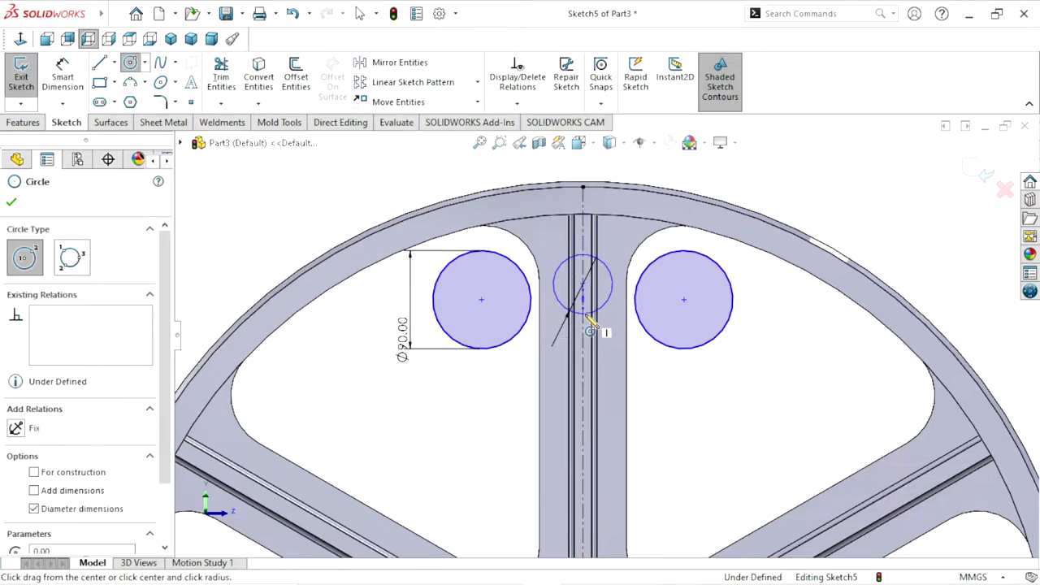
click(11, 202)
Dimension the small circle to a 50 mm diameter.
click(65, 81)
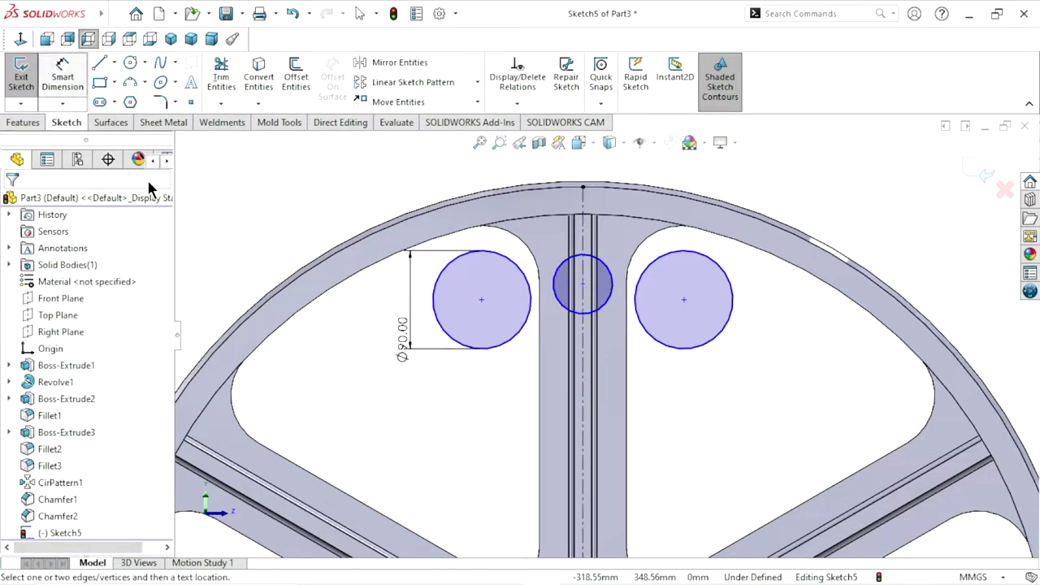
click(562, 302)
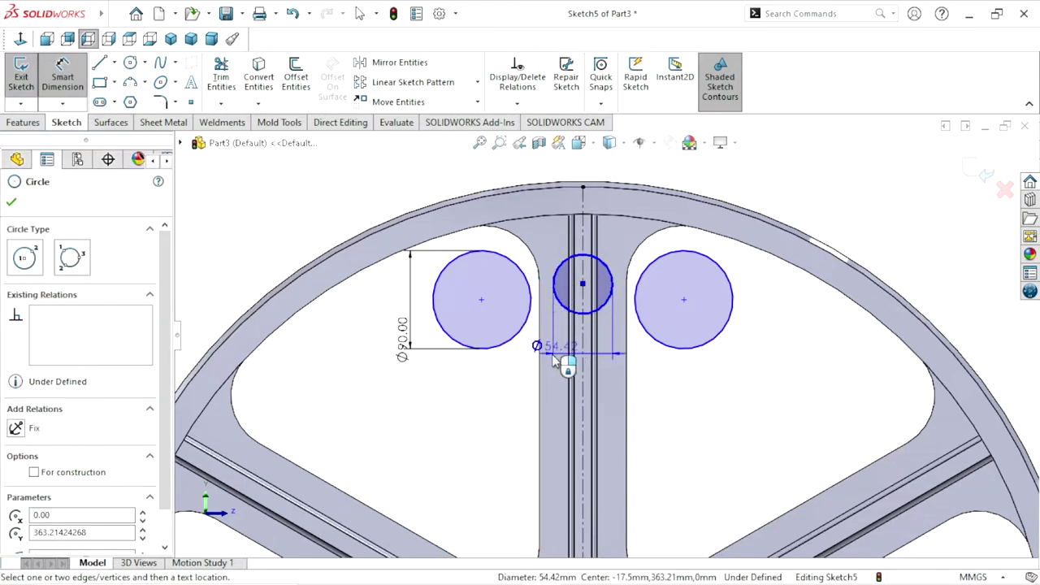
click(646, 371)
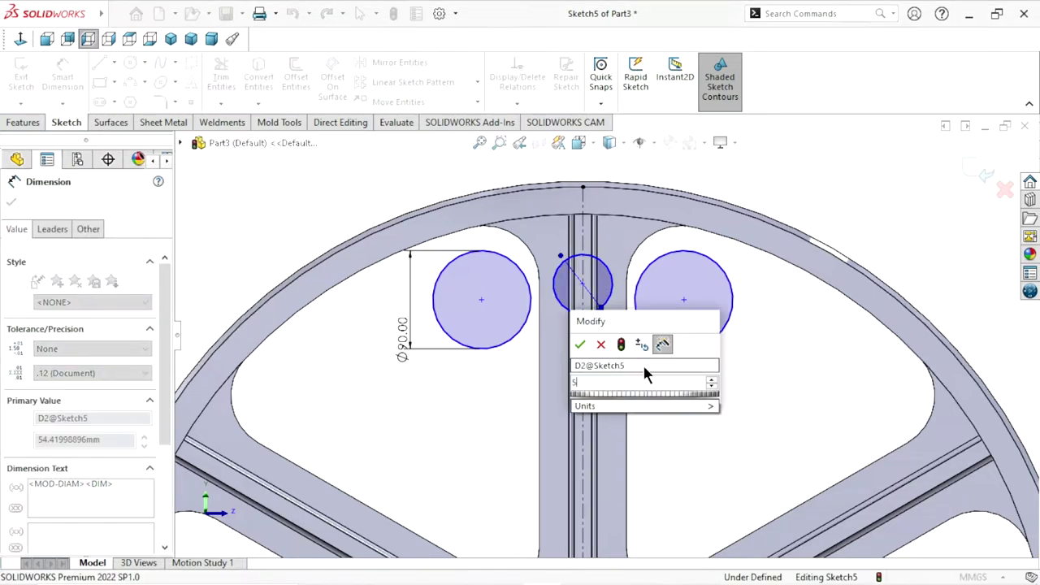
text(50)
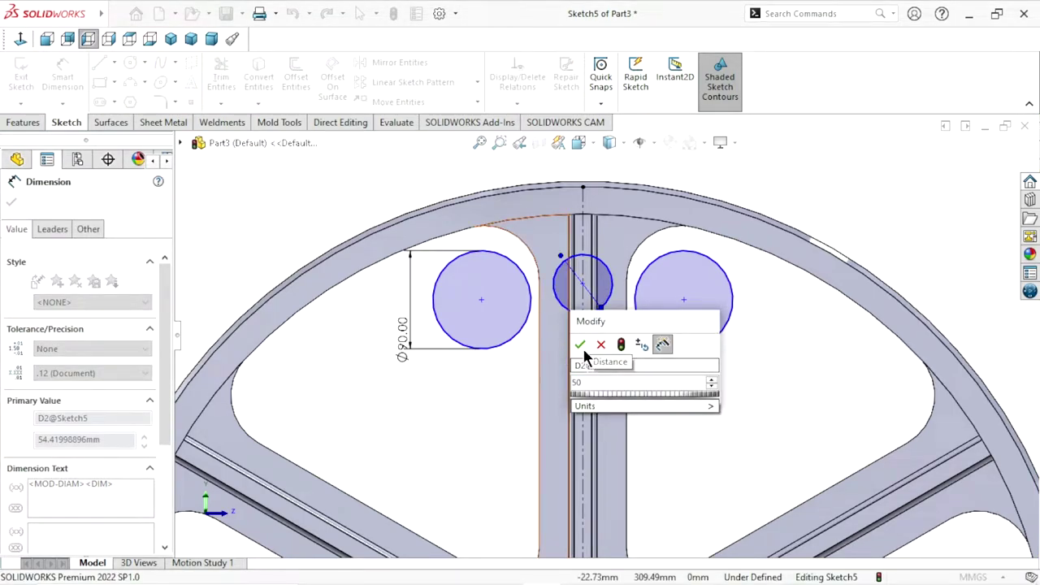
click(580, 346)
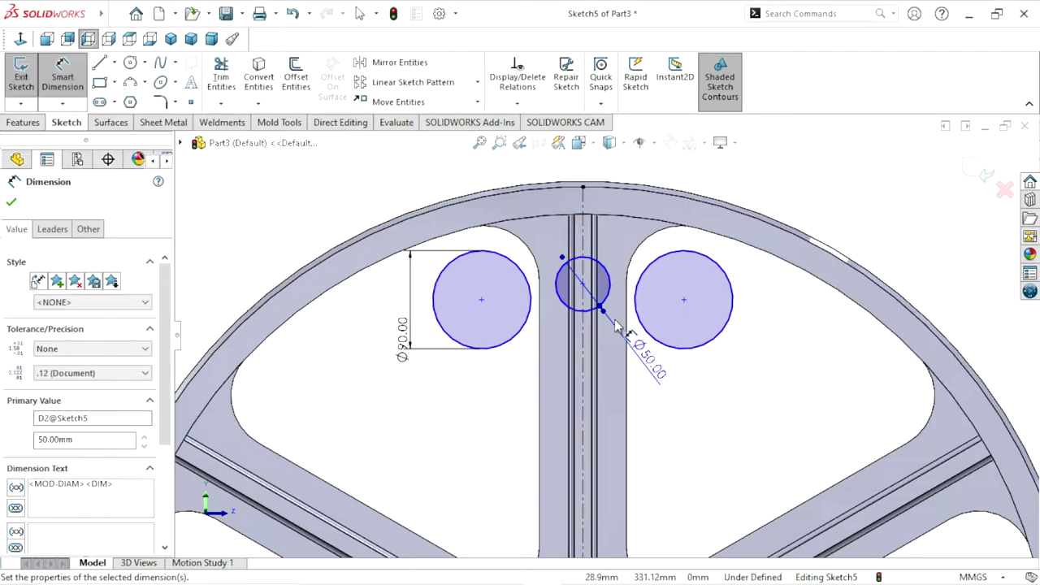
scroll(616, 327, down, 1)
click(20, 205)
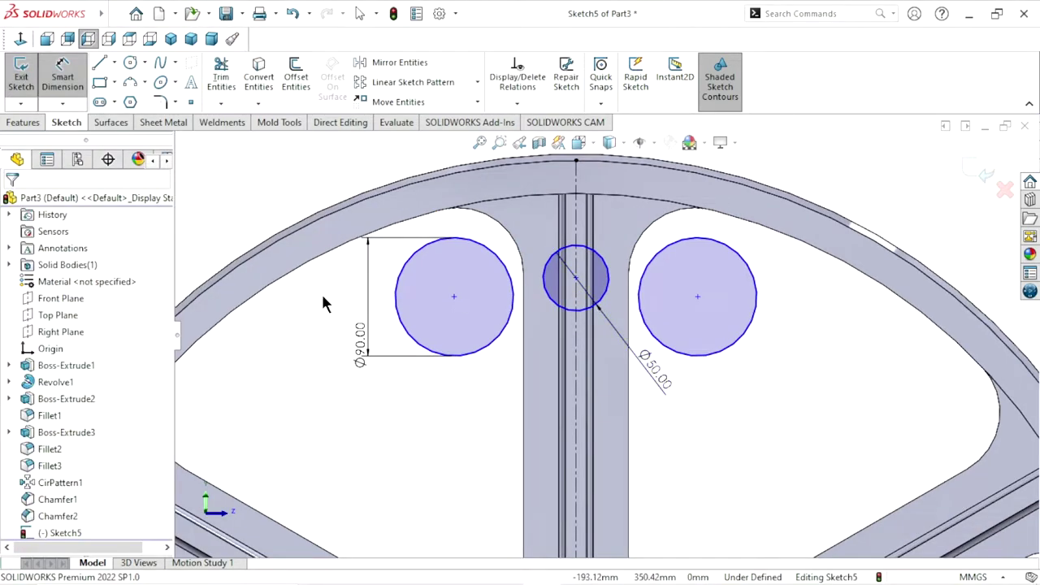
Convert the rim's inner edge into sketch geometry in Sketch5.
click(726, 220)
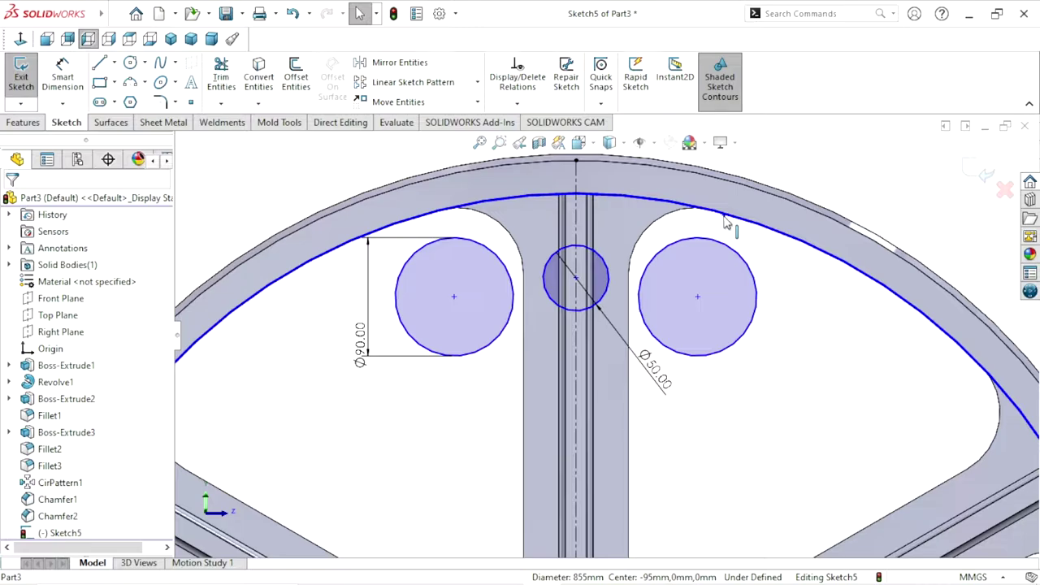
click(260, 71)
scroll(605, 389, up, 1)
scroll(618, 398, up, 2)
scroll(639, 413, up, 1)
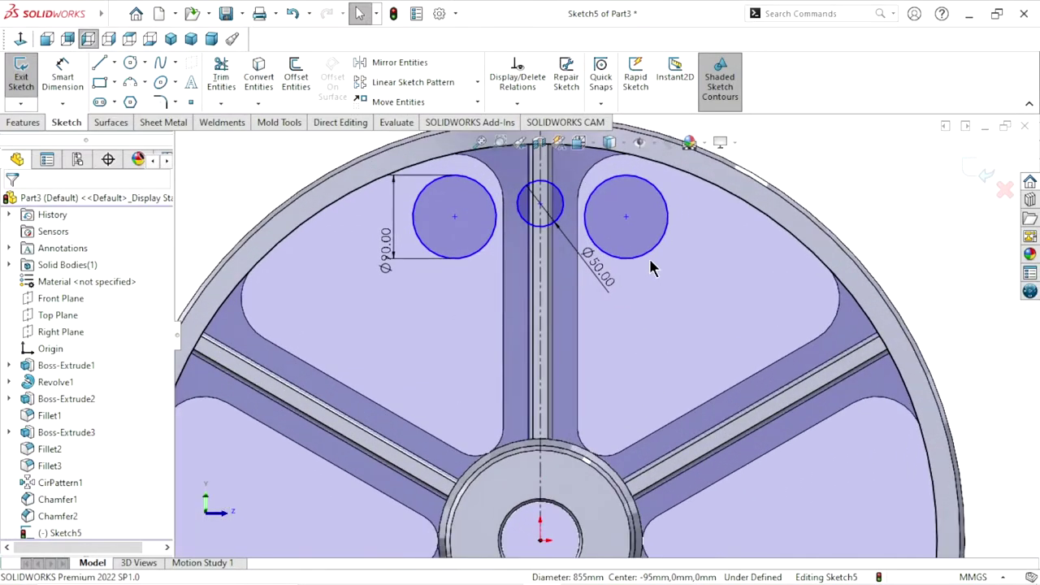
scroll(642, 264, up, 1)
scroll(619, 256, down, 1)
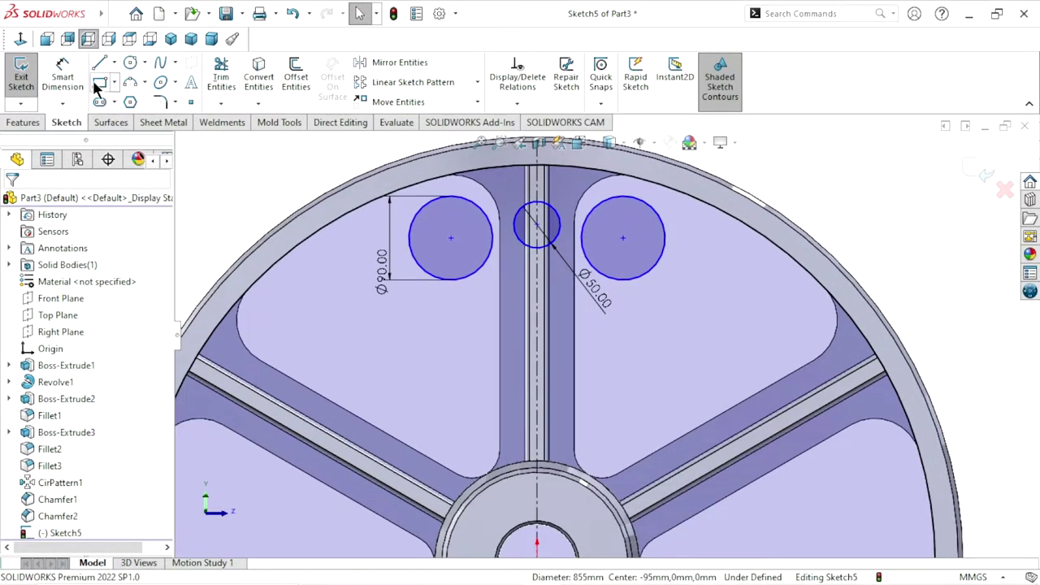
Dimension the small circle 45 mm from the rim arc.
click(65, 80)
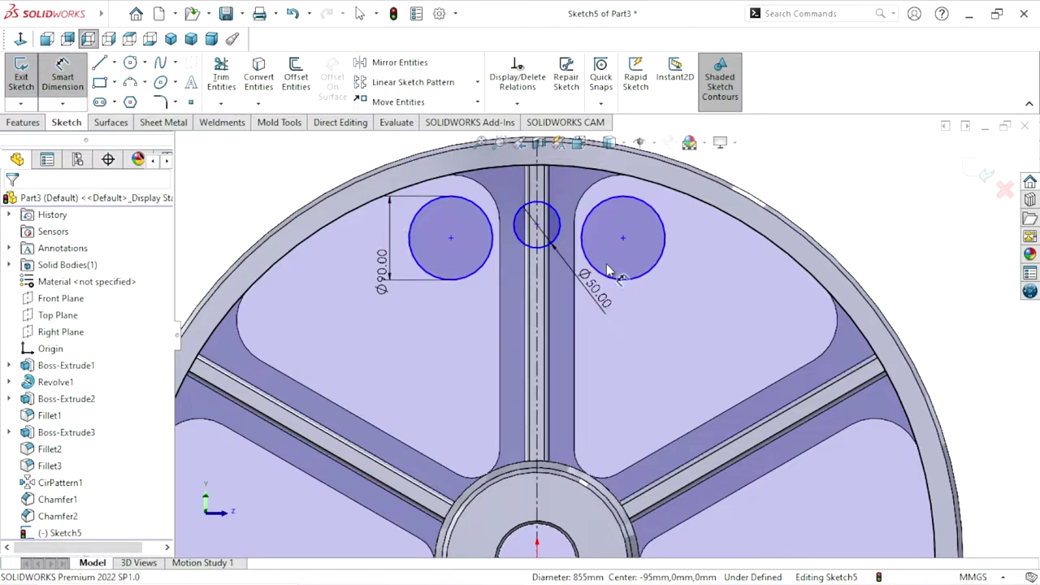
click(561, 169)
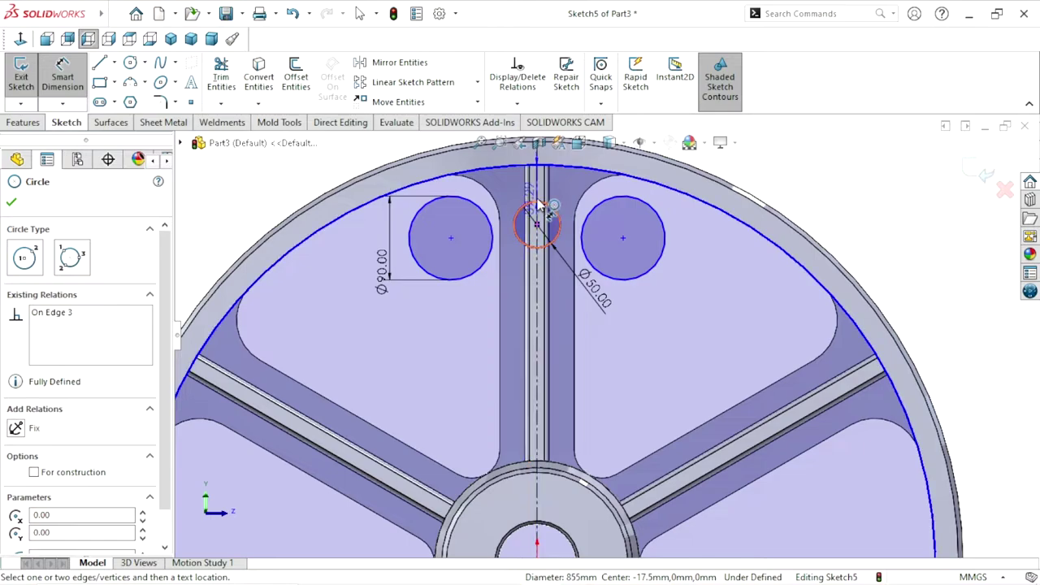
click(540, 203)
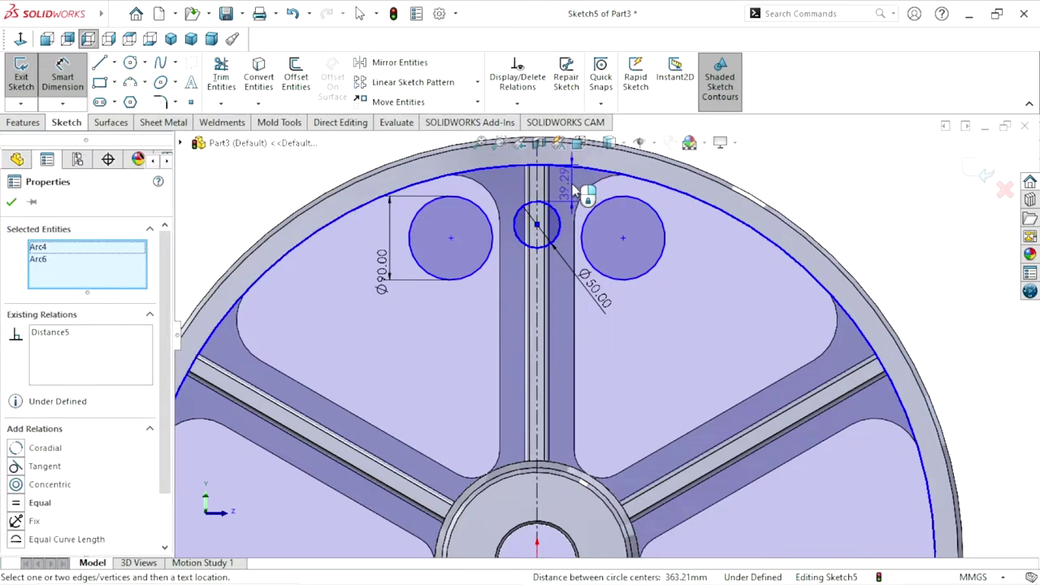
click(572, 186)
click(571, 186)
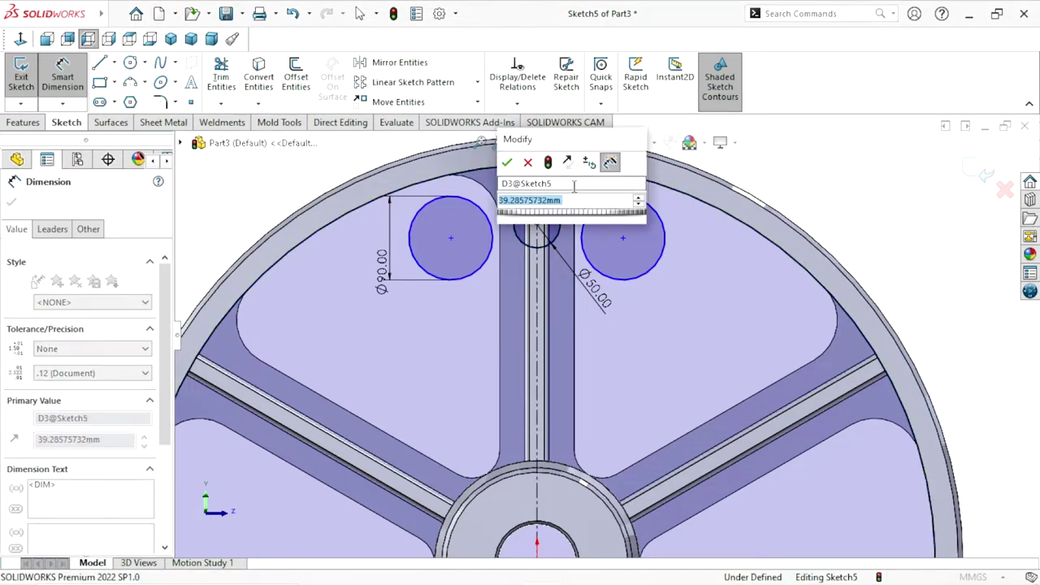
text(45)
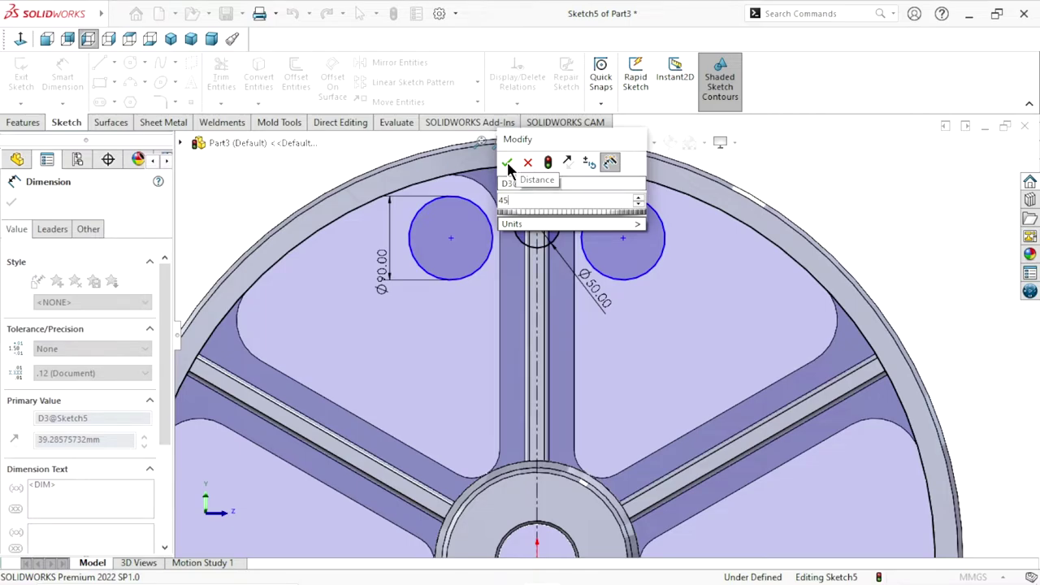
click(507, 163)
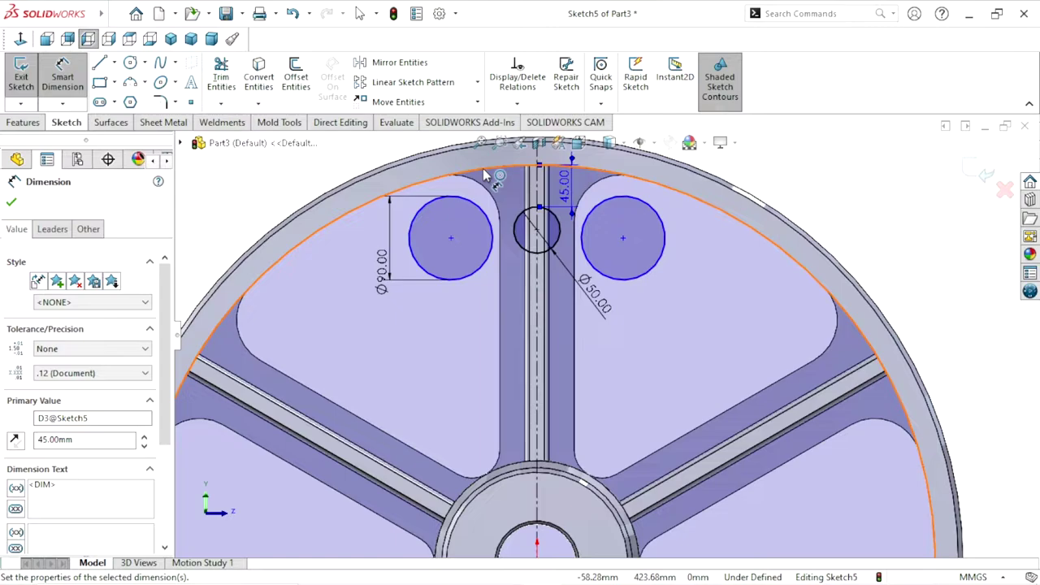
Dimension the left side circle 120 mm from the rim arc.
click(485, 175)
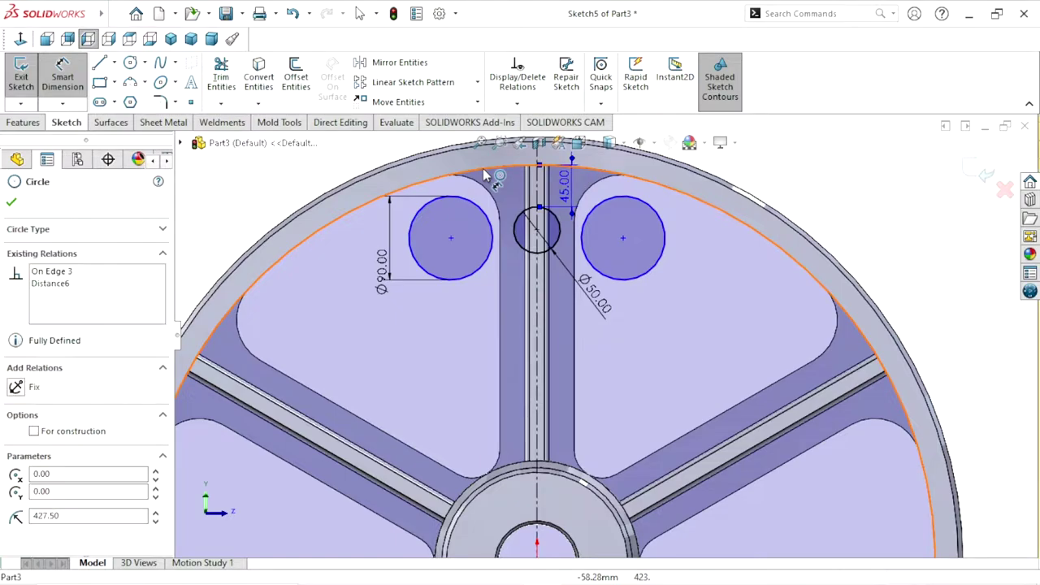
click(463, 281)
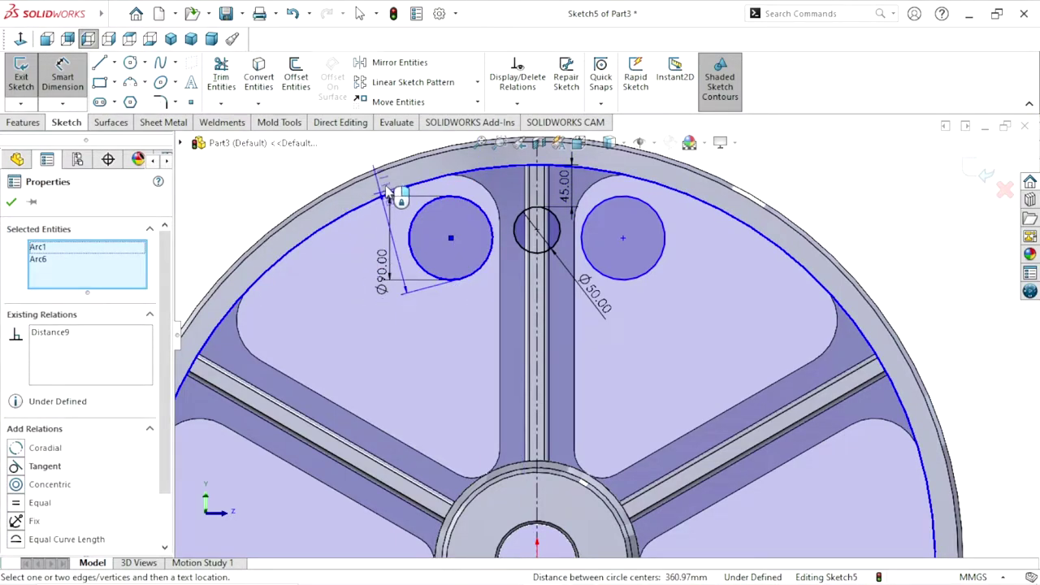
click(688, 218)
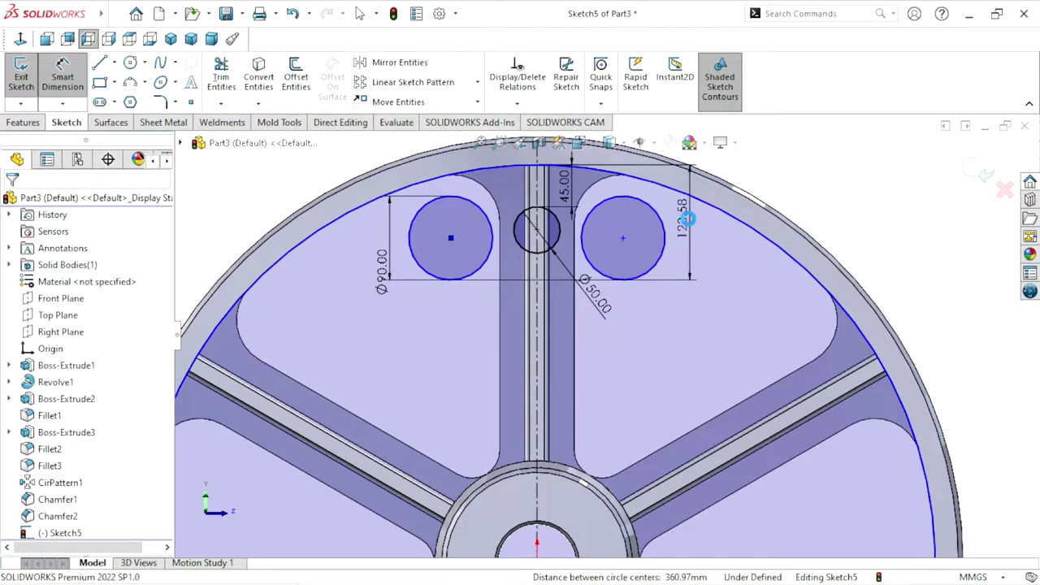
text(120)
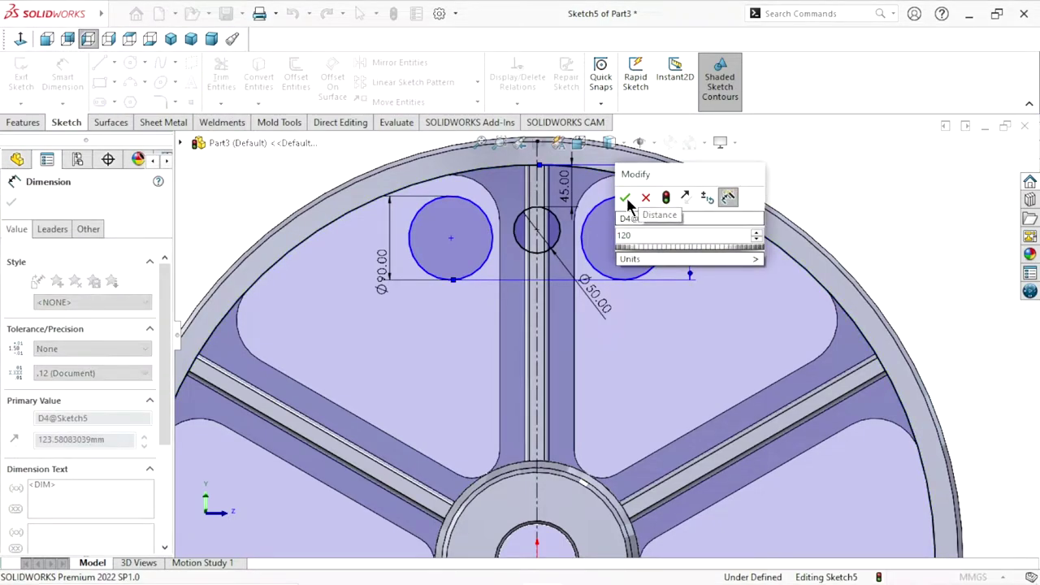
click(626, 199)
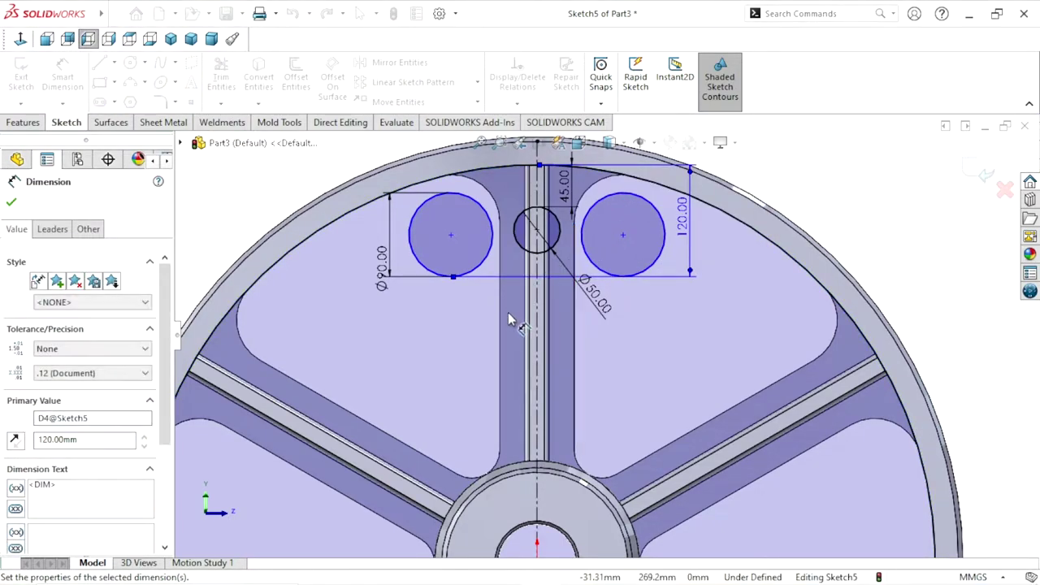
scroll(508, 319, up, 3)
scroll(566, 329, down, 1)
scroll(566, 329, down, 1)
scroll(567, 328, down, 1)
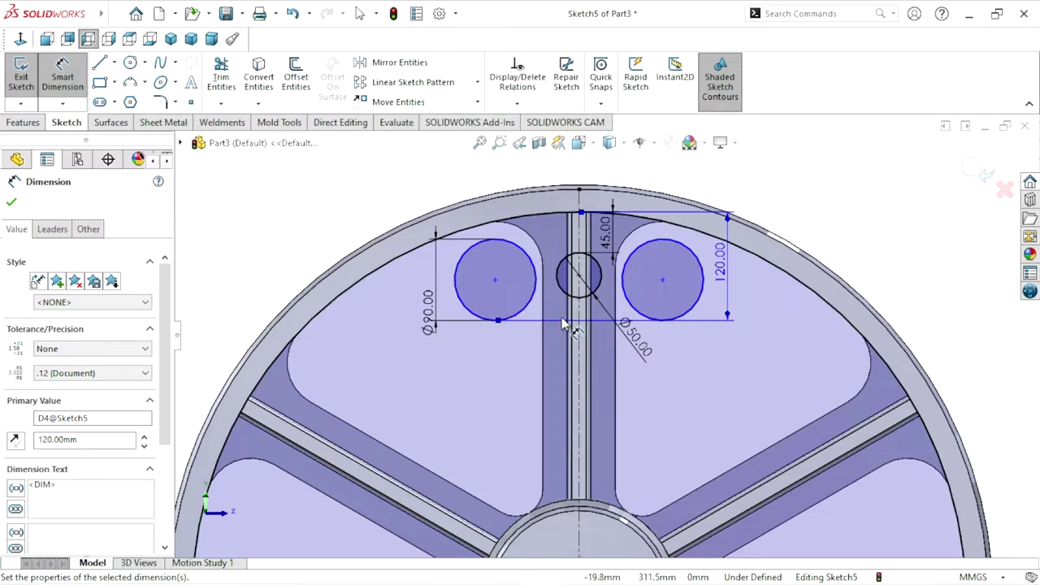
Add a Tangent relation between the left 90 mm circle and the 50 mm centre circle.
click(12, 206)
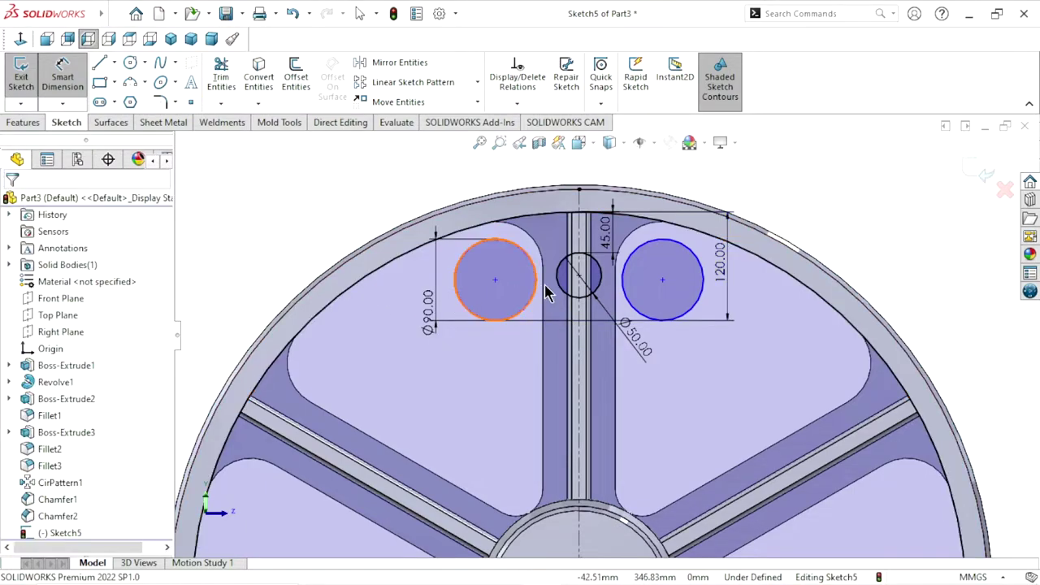
click(556, 286)
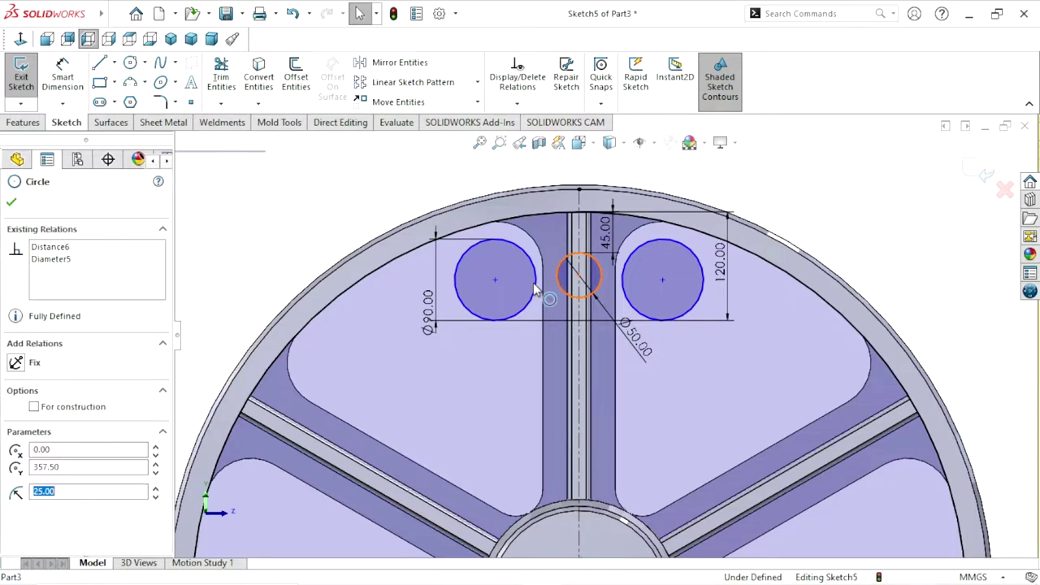
ctrl+click(537, 284)
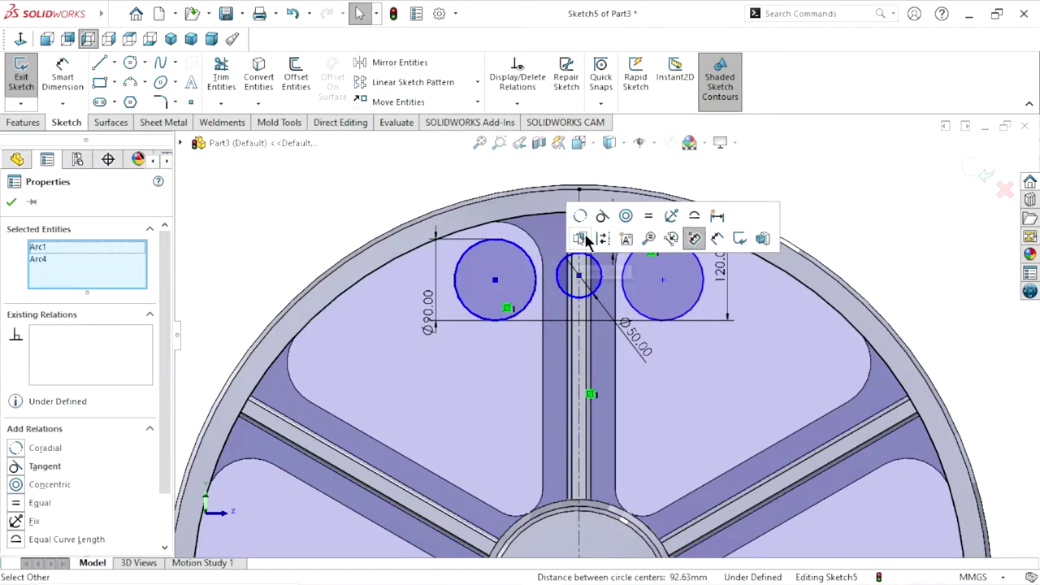
click(602, 216)
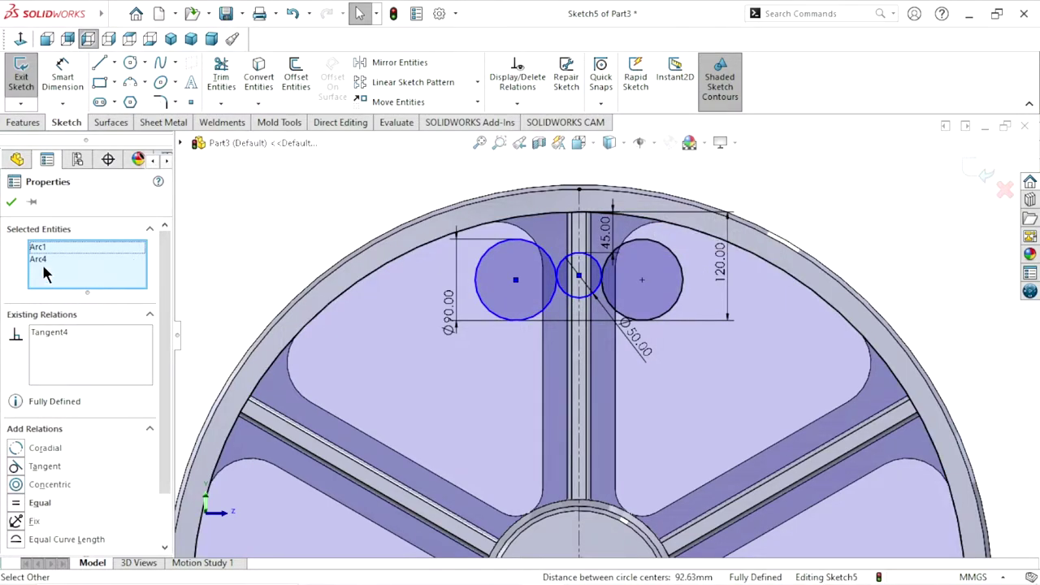
click(16, 205)
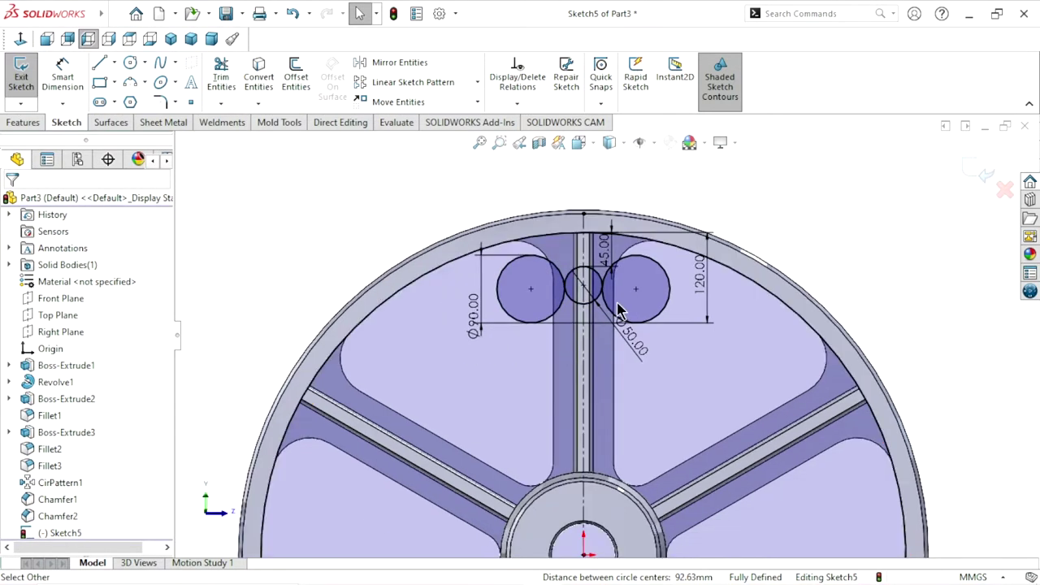
scroll(615, 283, down, 1)
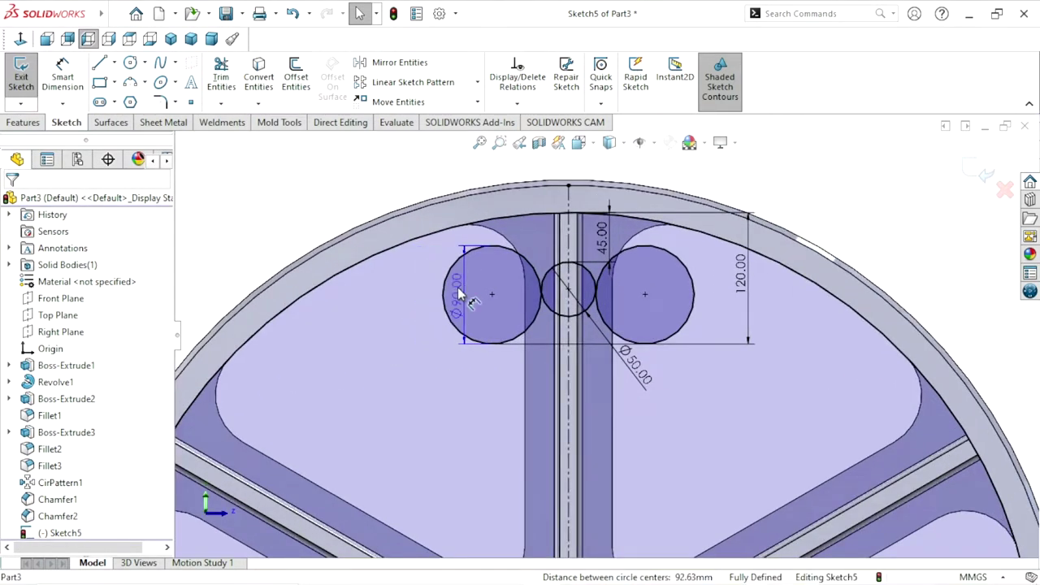
click(431, 305)
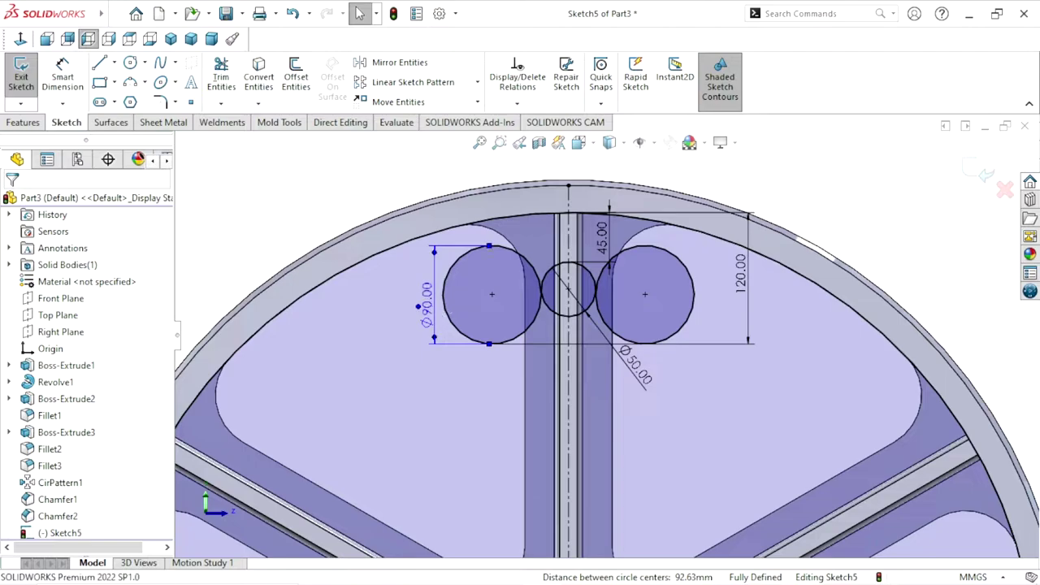
Draw a three-point arc from the rim's inner edge to the left circle.
click(131, 83)
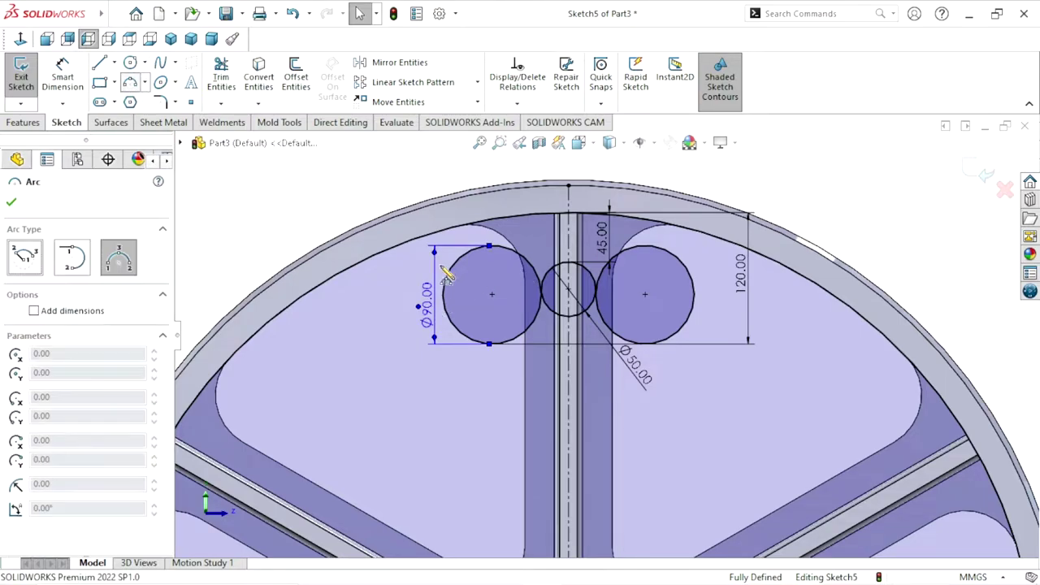
click(396, 247)
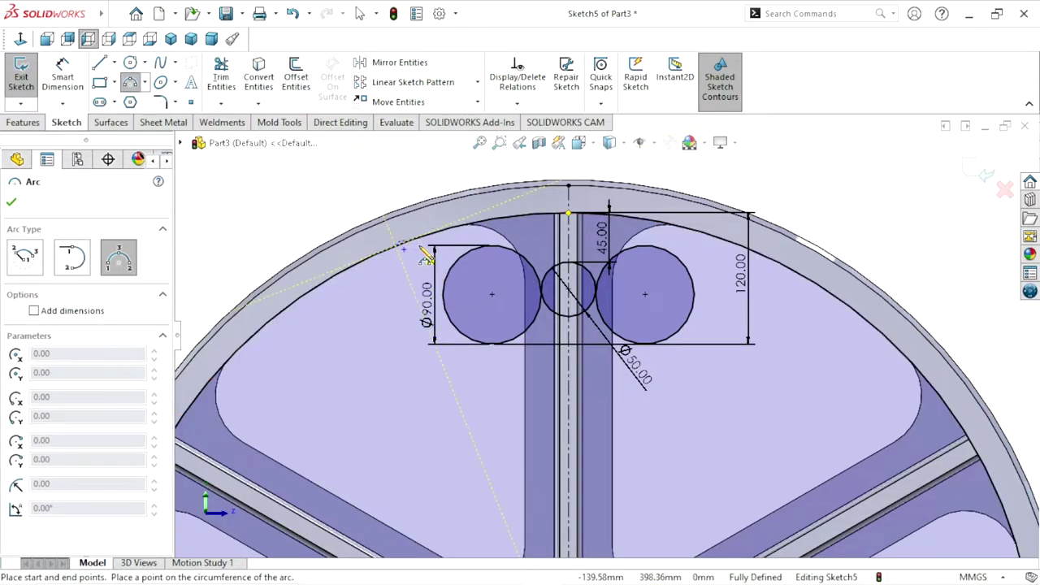
click(447, 286)
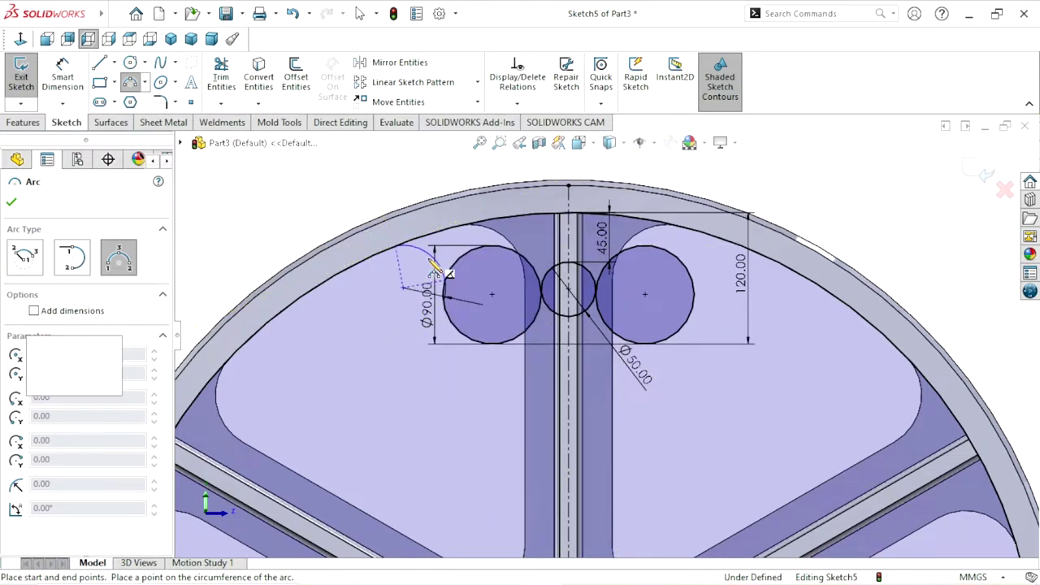
click(430, 261)
click(11, 202)
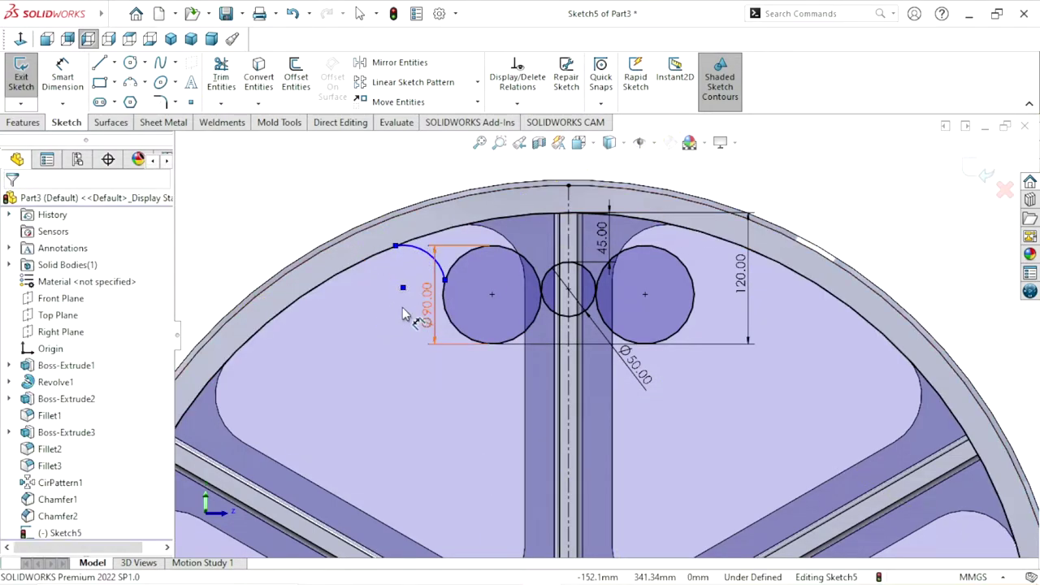
scroll(399, 269, down, 3)
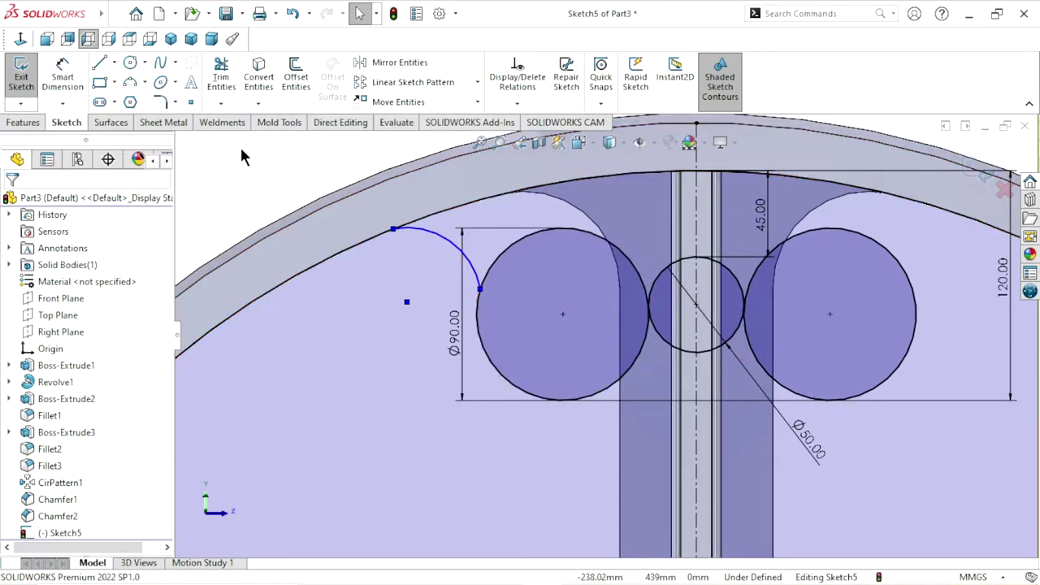
Make the flaring arc tangent to the Ø90 circle.
click(479, 331)
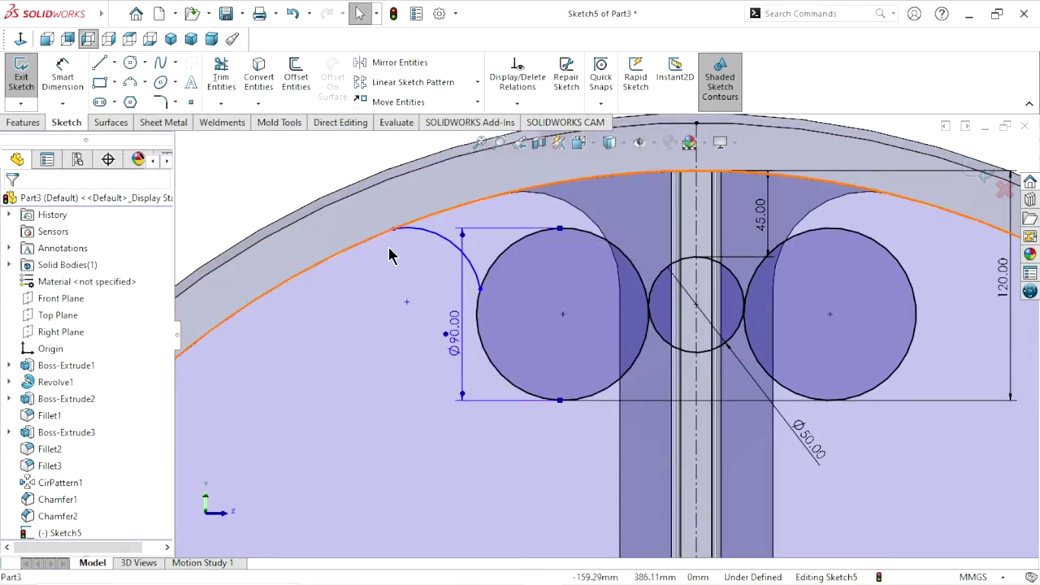
click(255, 178)
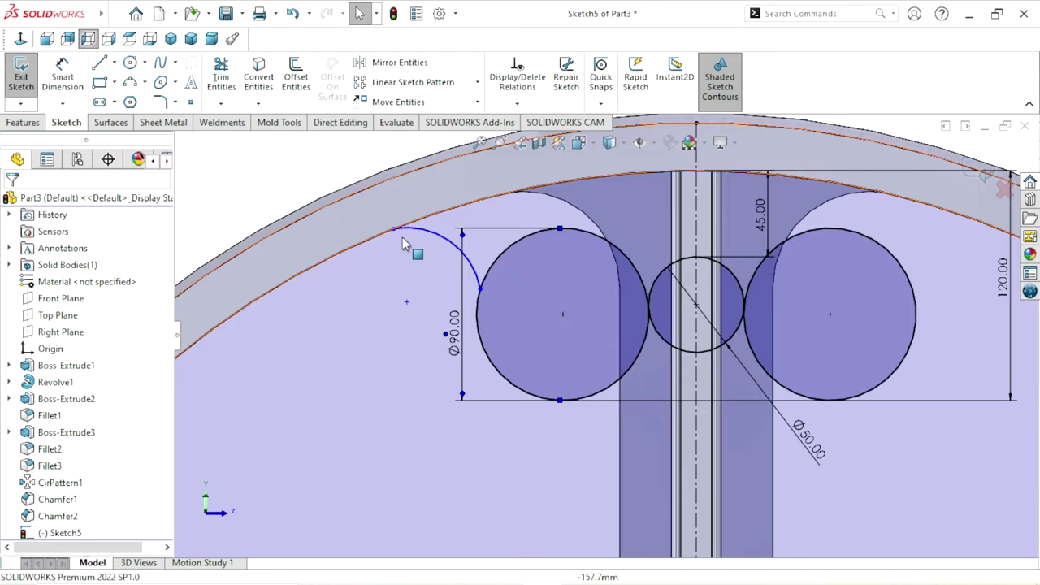
click(499, 264)
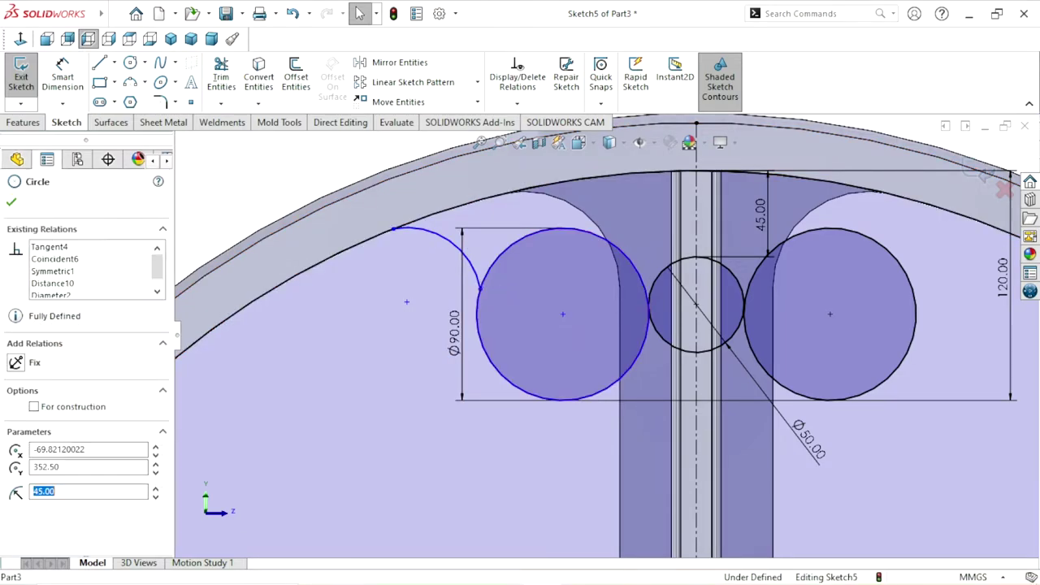
ctrl+click(483, 262)
click(538, 202)
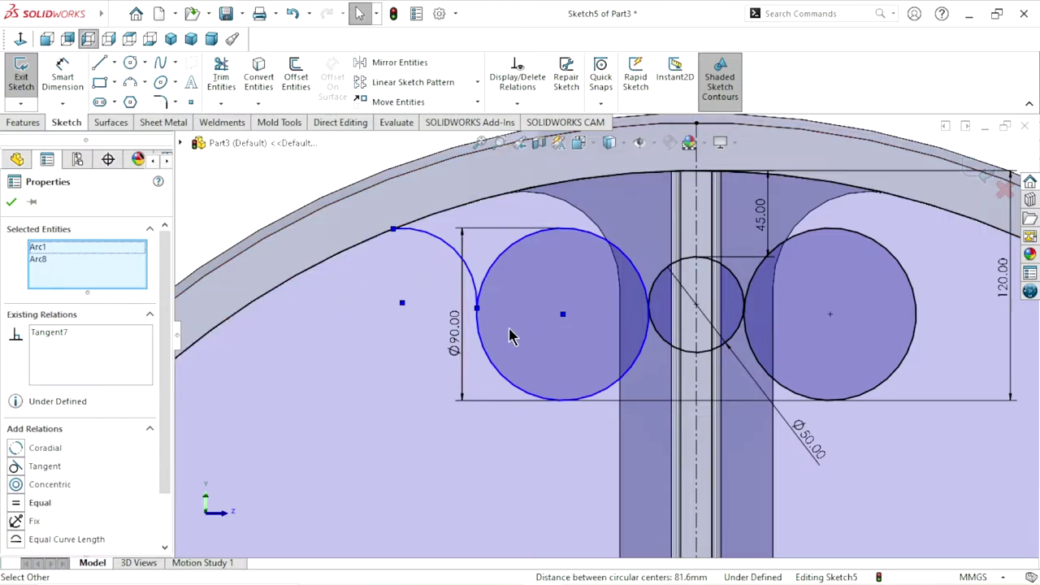
scroll(569, 350, up, 3)
scroll(488, 350, down, 2)
click(61, 82)
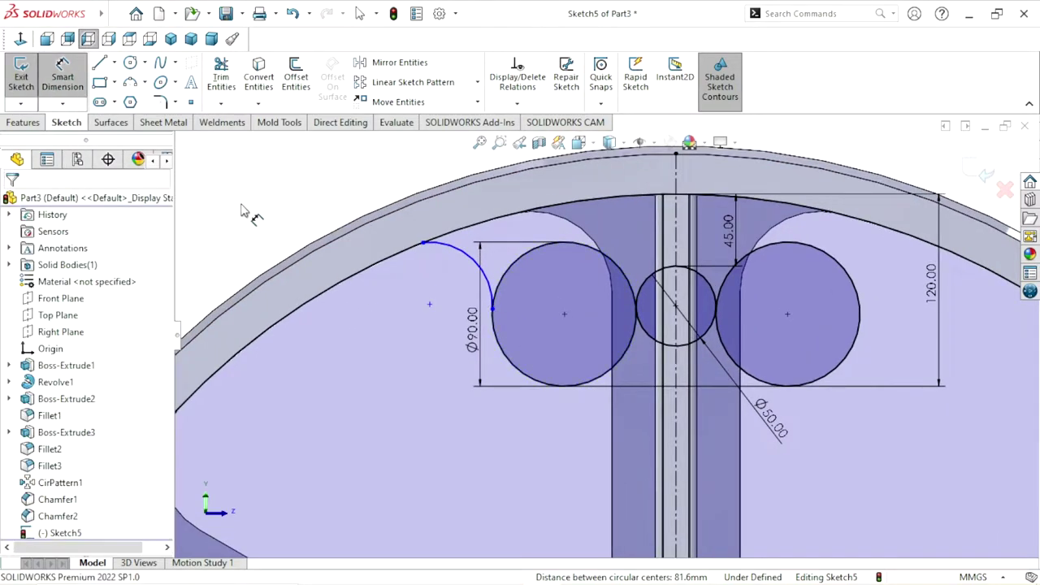
Give the flare arc a 40 mm radius dimension.
click(461, 259)
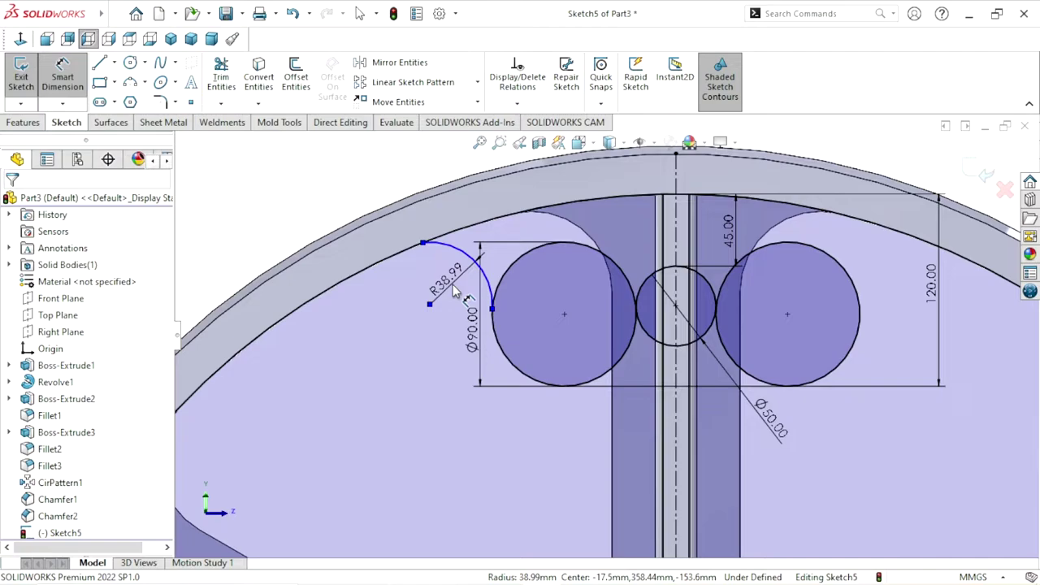
click(454, 289)
text(40)
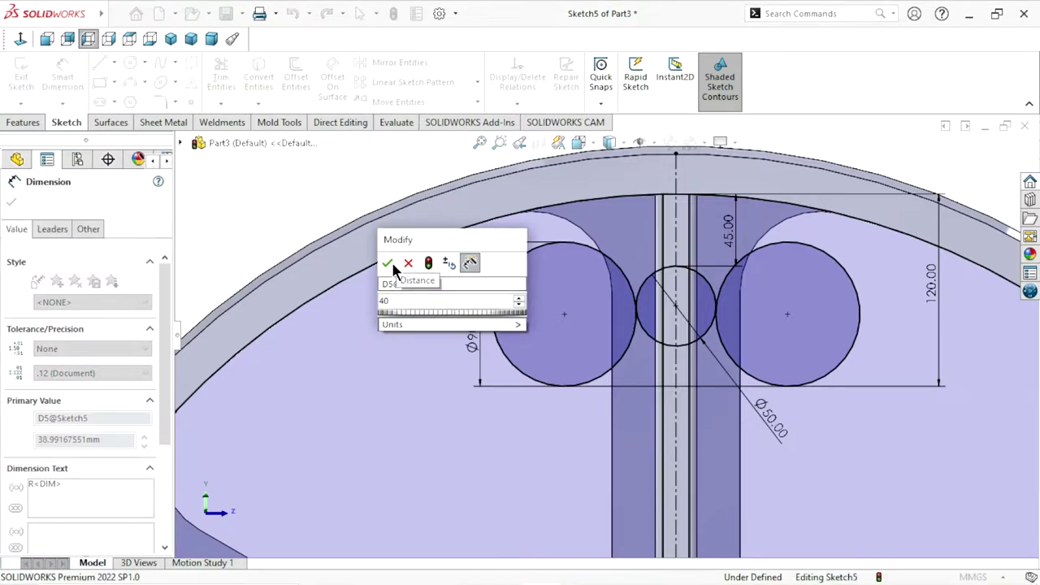
click(388, 263)
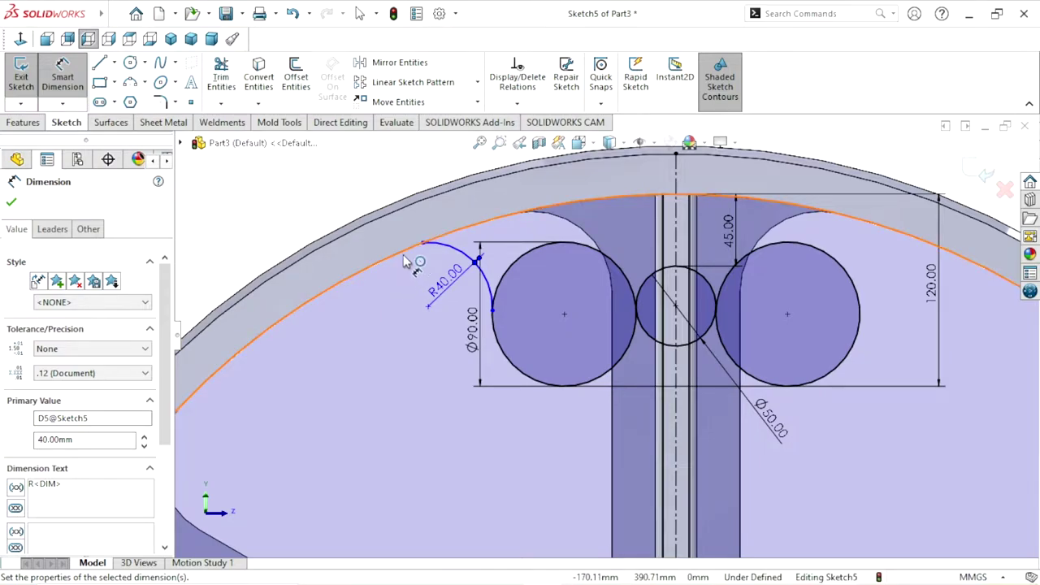
click(244, 205)
Make the R40 arc tangent to the rim arc.
key(Escape)
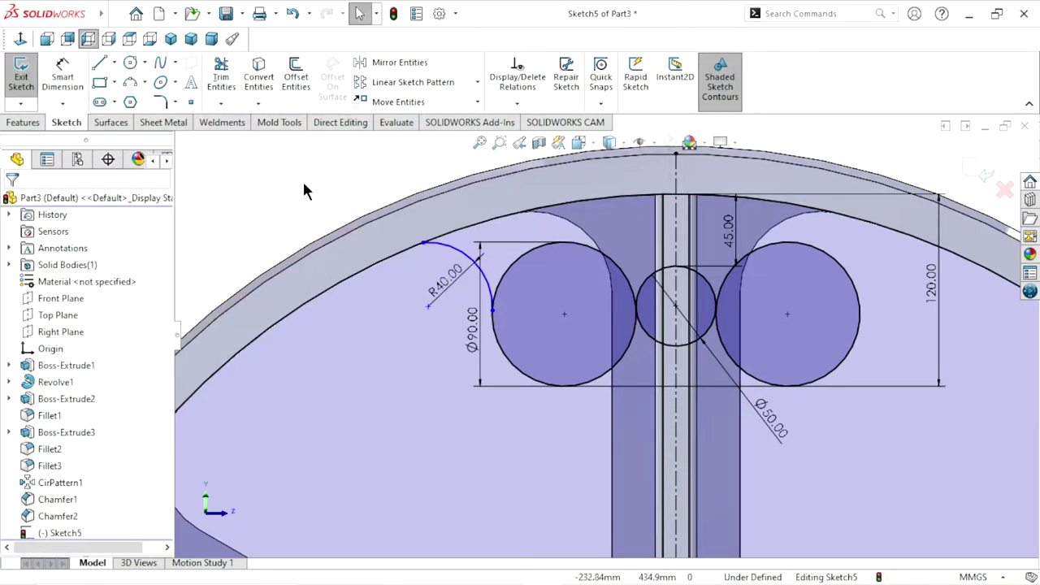
click(402, 252)
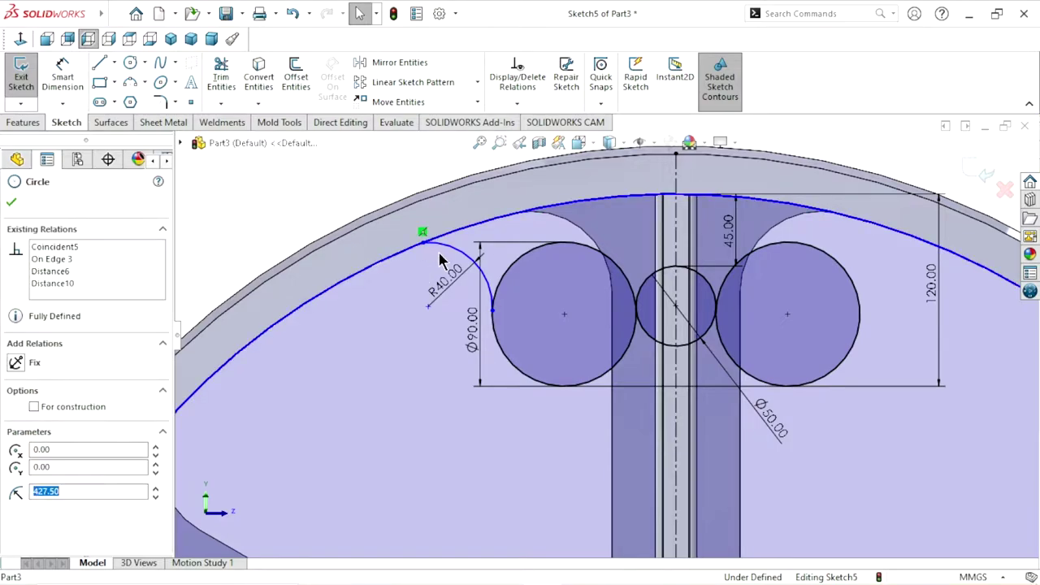
click(444, 251)
ctrl+click(494, 308)
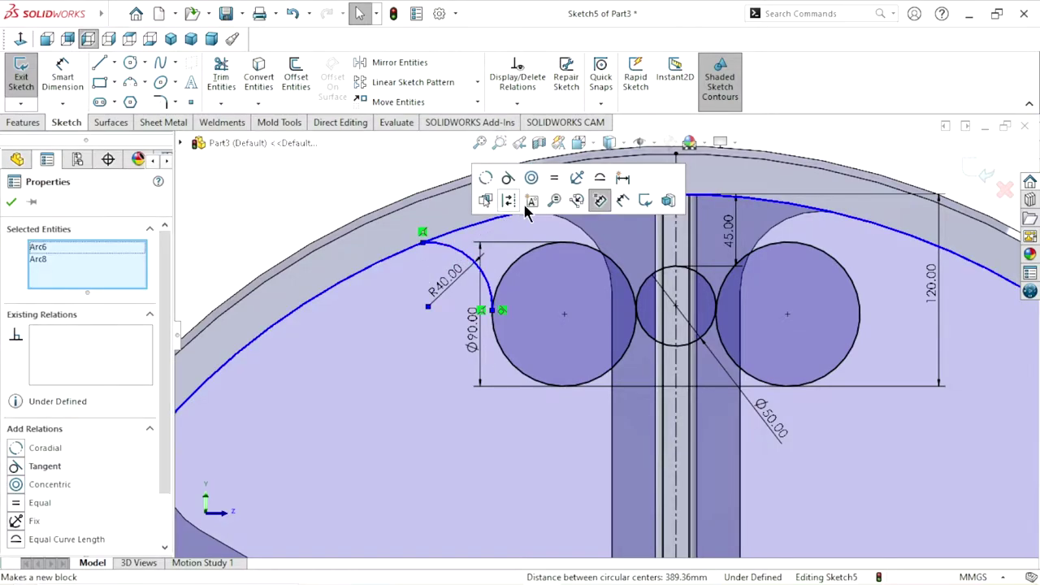
click(512, 181)
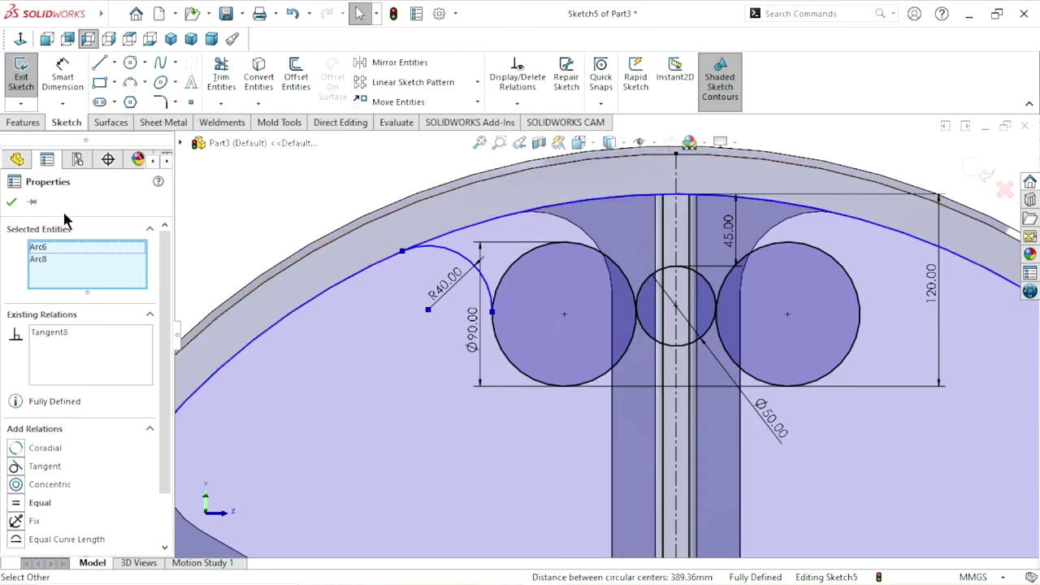
click(11, 203)
scroll(450, 338, up, 2)
scroll(333, 361, down, 2)
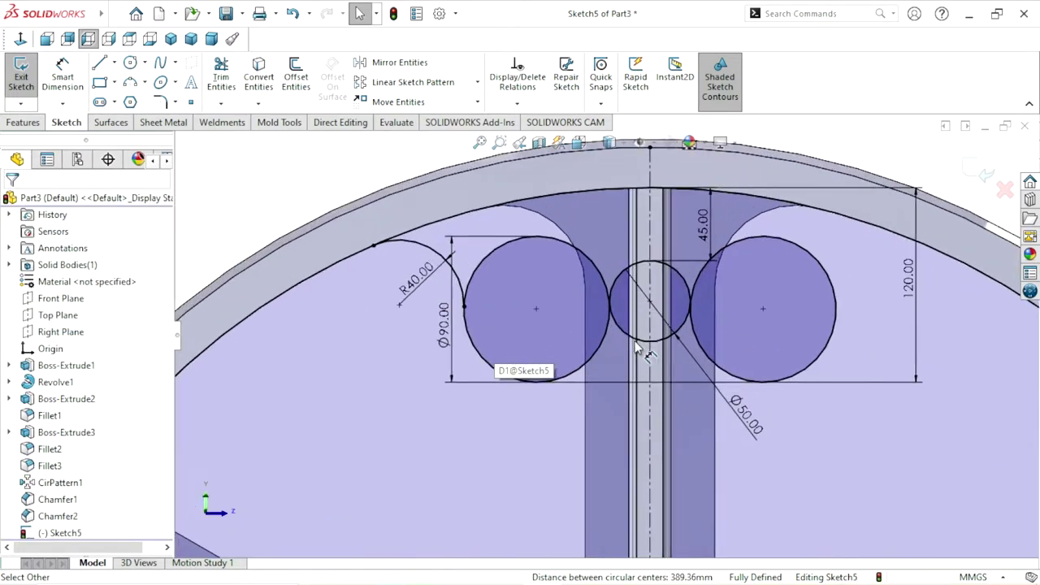
Mirror the R40 arc about the spoke centreline to create the right-side arc.
click(398, 69)
click(409, 257)
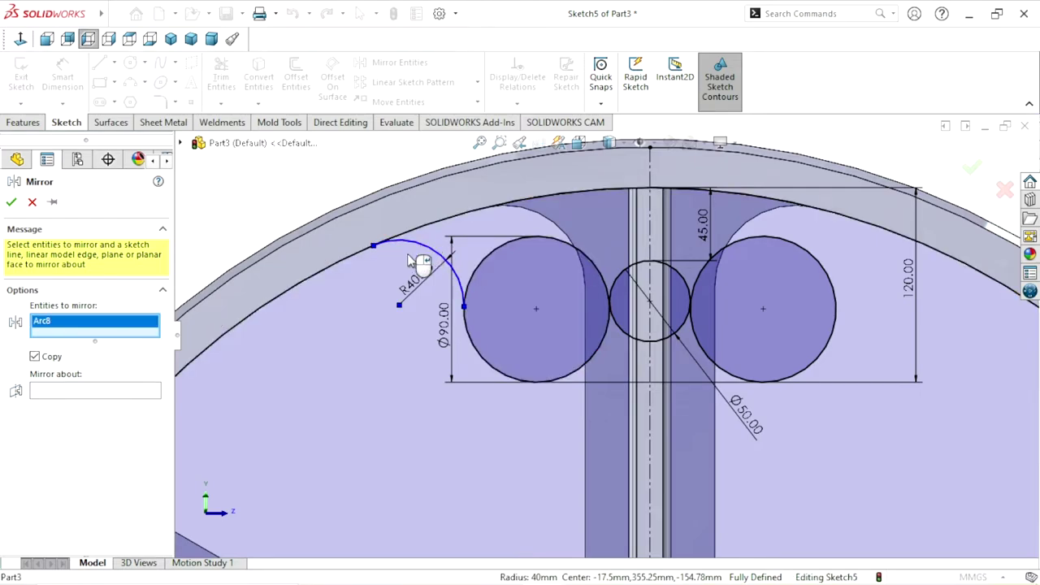
click(56, 389)
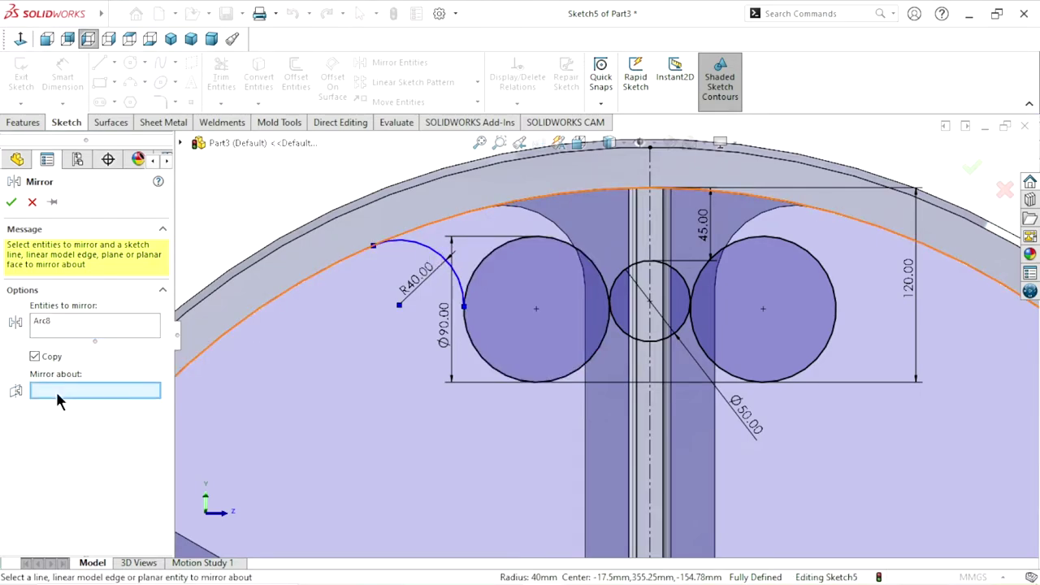
click(650, 364)
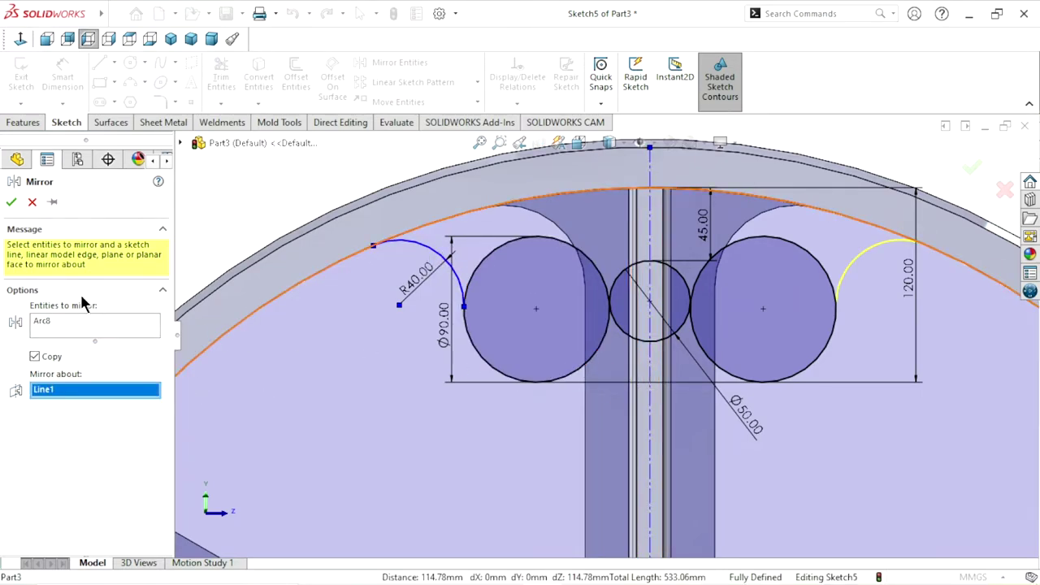
click(11, 201)
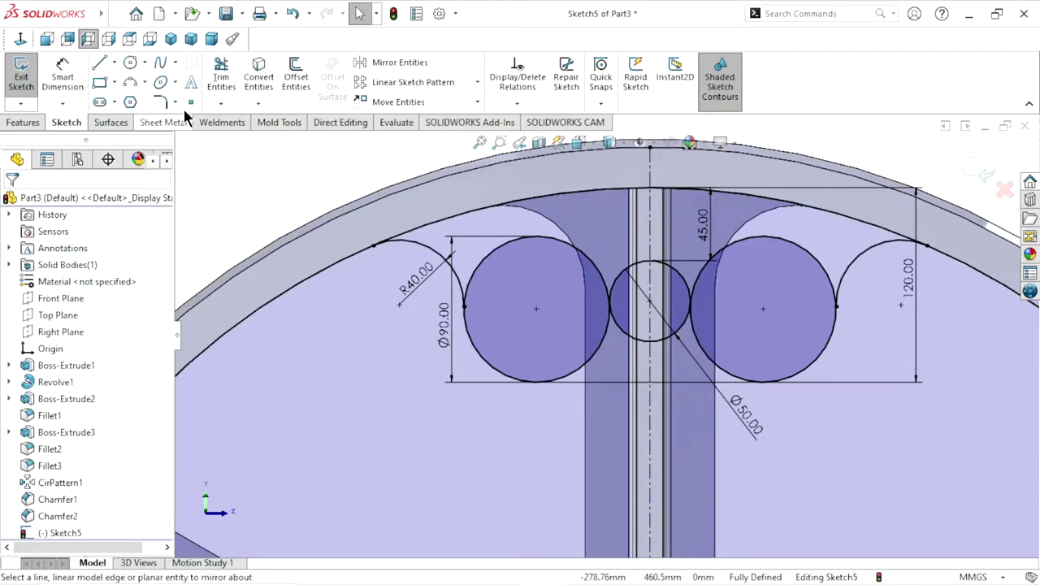
Power-trim the rim arc and overlapping circle arcs, leaving closed teardrop-shaped profiles.
click(220, 77)
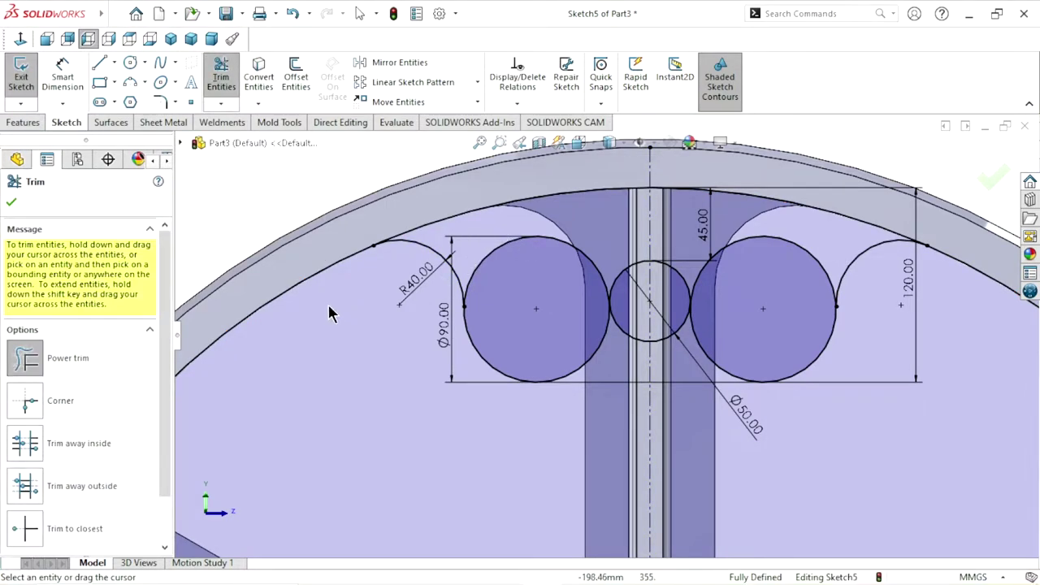
drag(329, 313, 296, 272)
drag(485, 262, 508, 279)
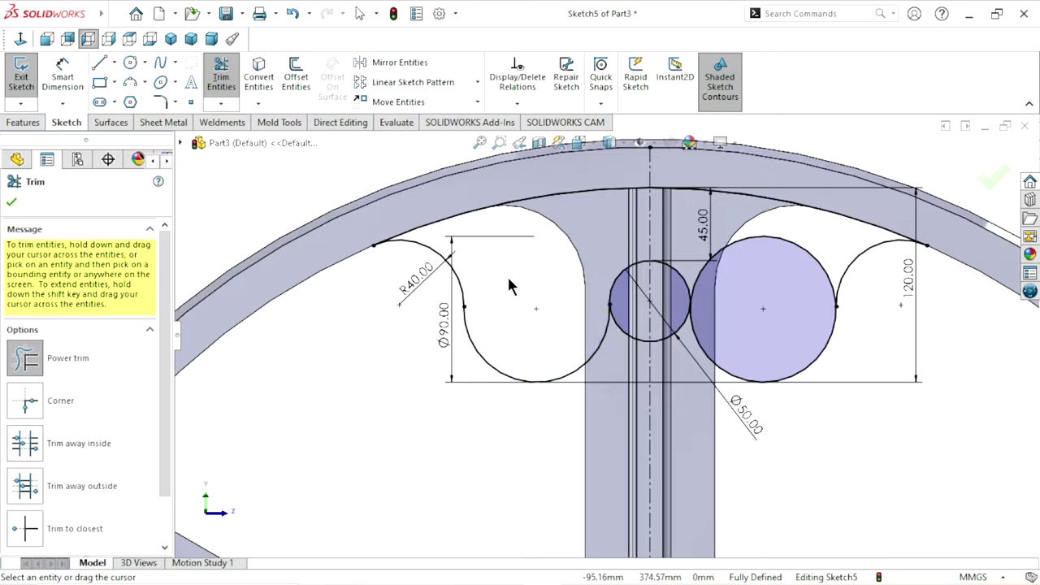
drag(611, 357, 621, 327)
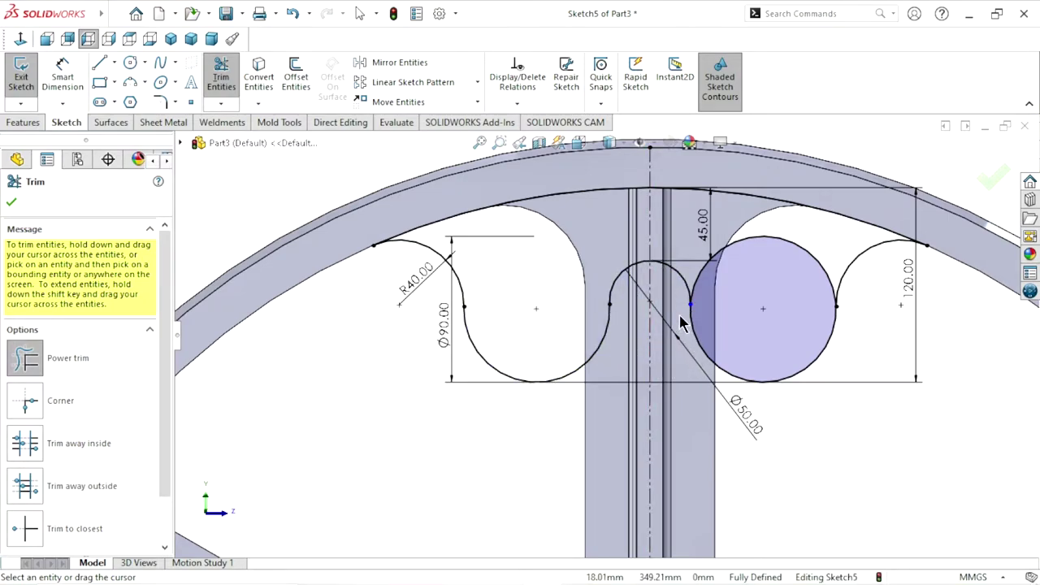
mouse_move(826, 259)
mouse_down()
mouse_move(803, 266)
mouse_move(688, 364)
mouse_up()
scroll(689, 364, up, 3)
scroll(634, 385, down, 2)
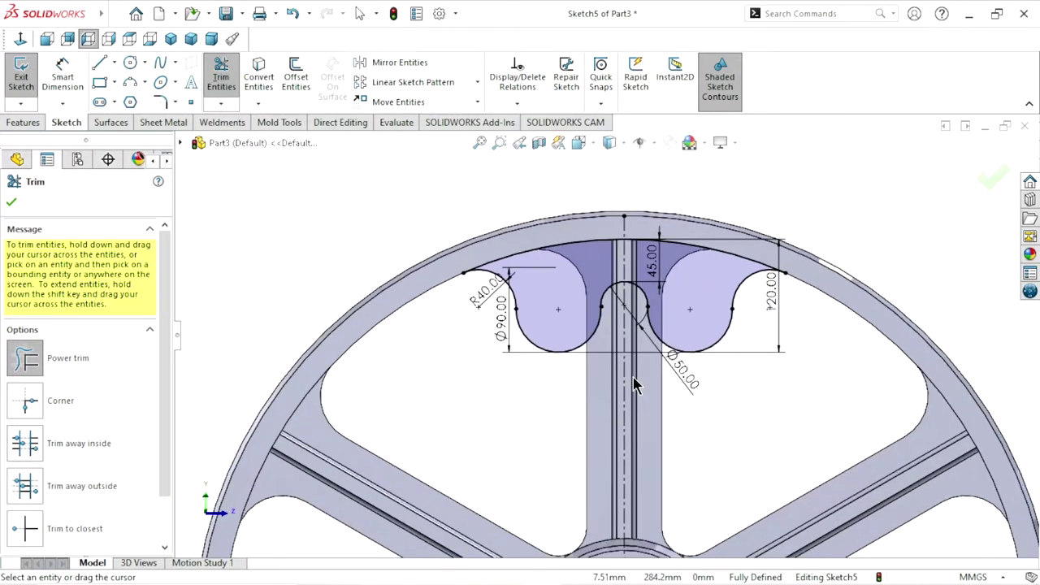
scroll(638, 396, up, 2)
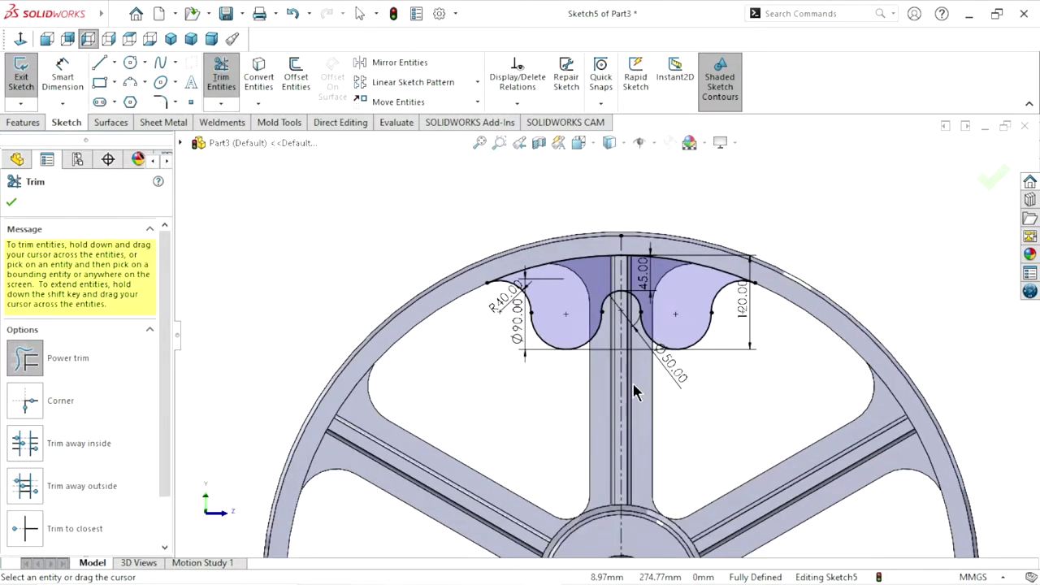
scroll(582, 350, down, 2)
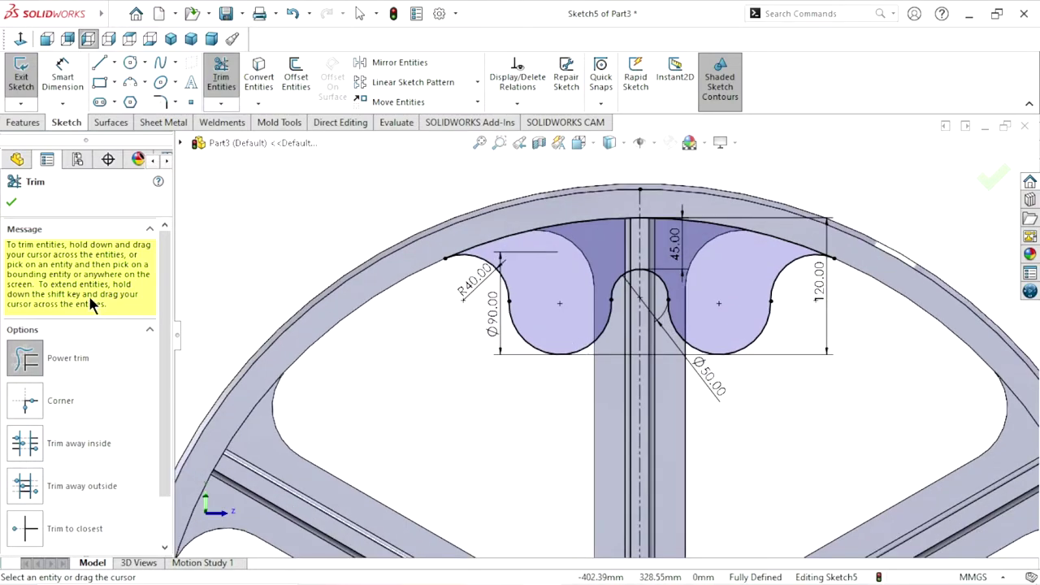
click(10, 204)
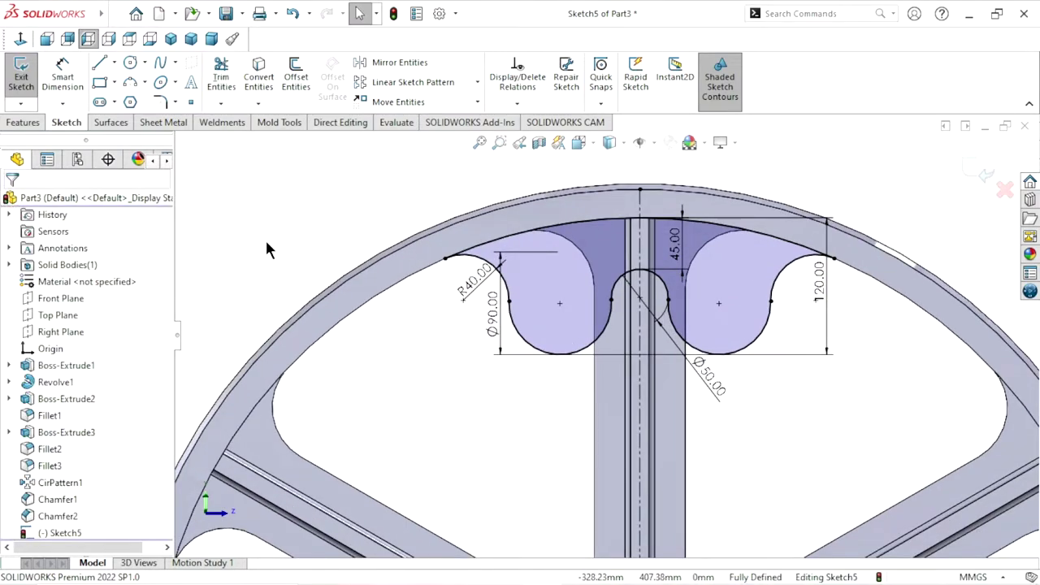
Extrude Sketch5 as a Blind 36 mm boss in the flipped direction.
click(23, 122)
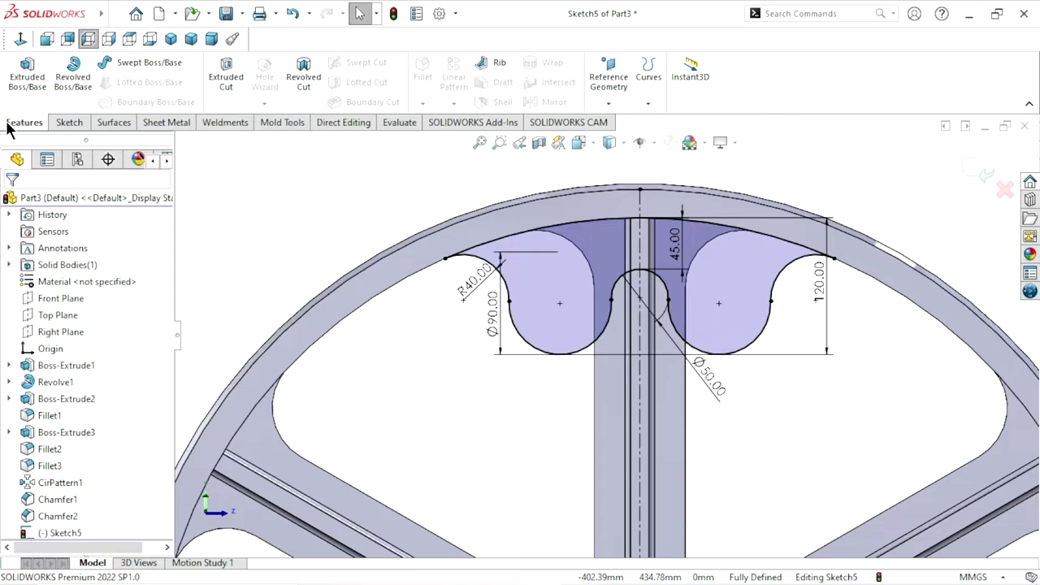
click(36, 77)
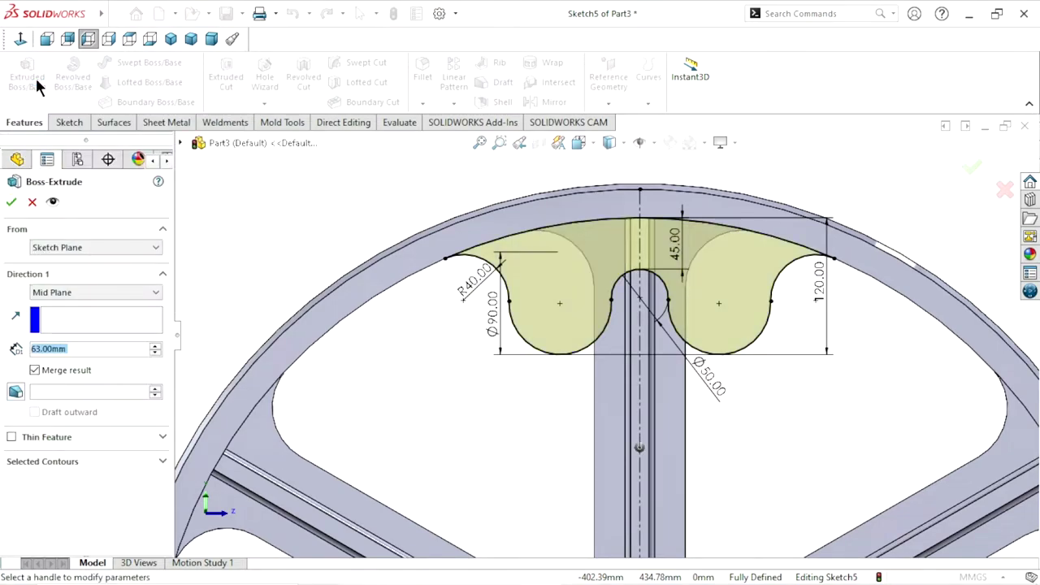
click(172, 39)
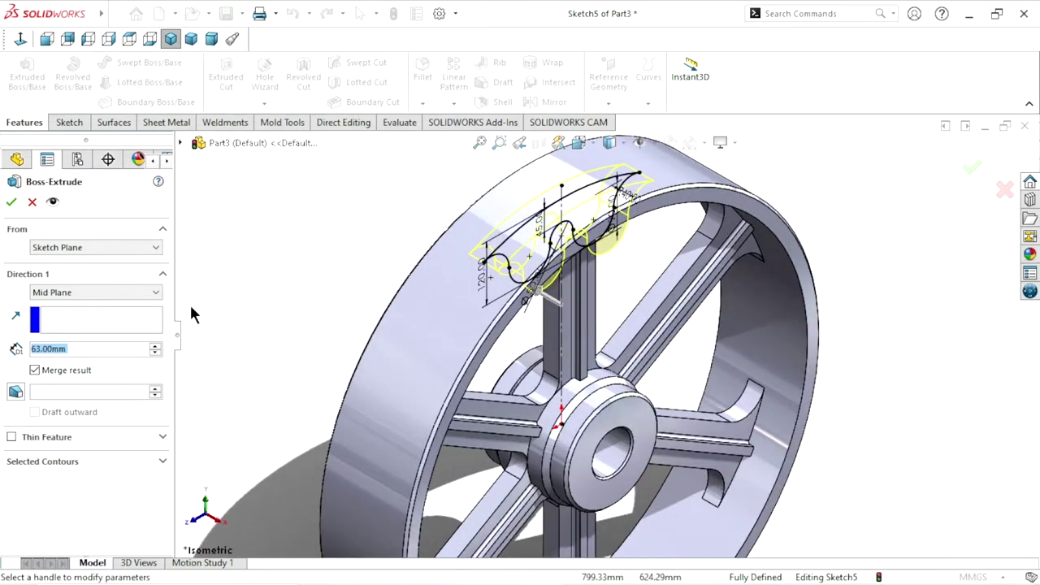
click(57, 294)
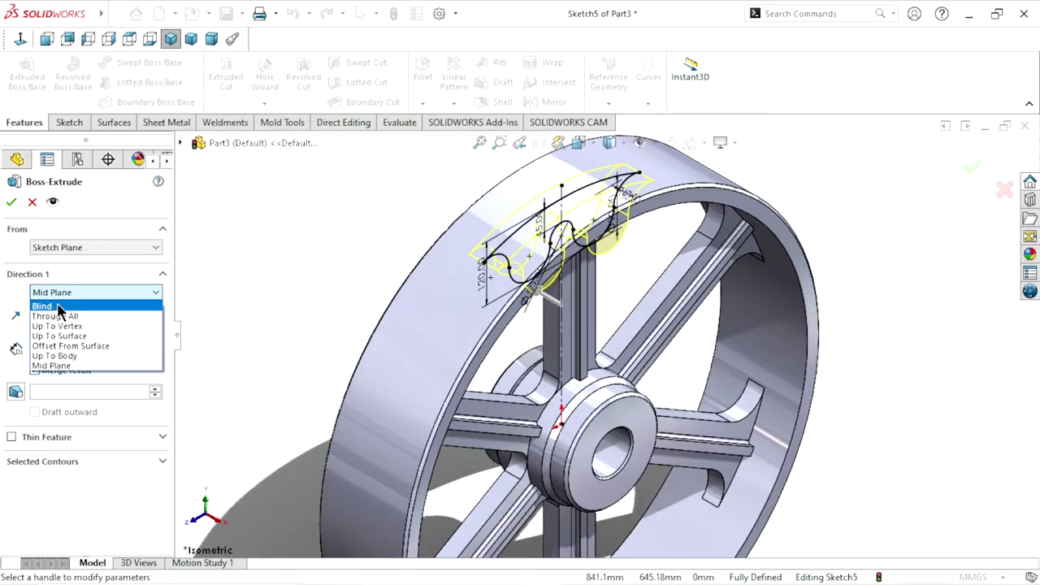
click(56, 305)
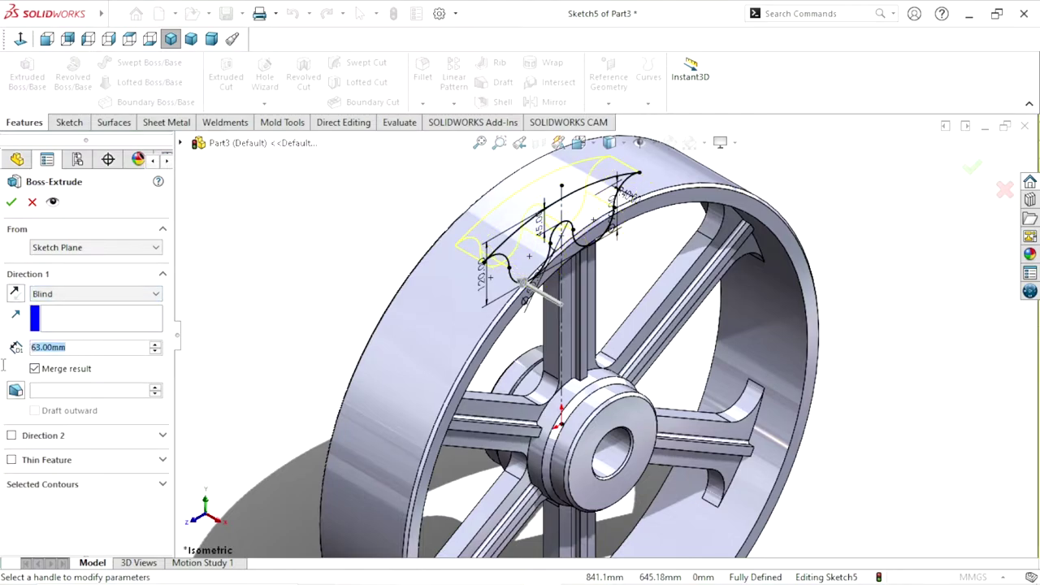
text(36)
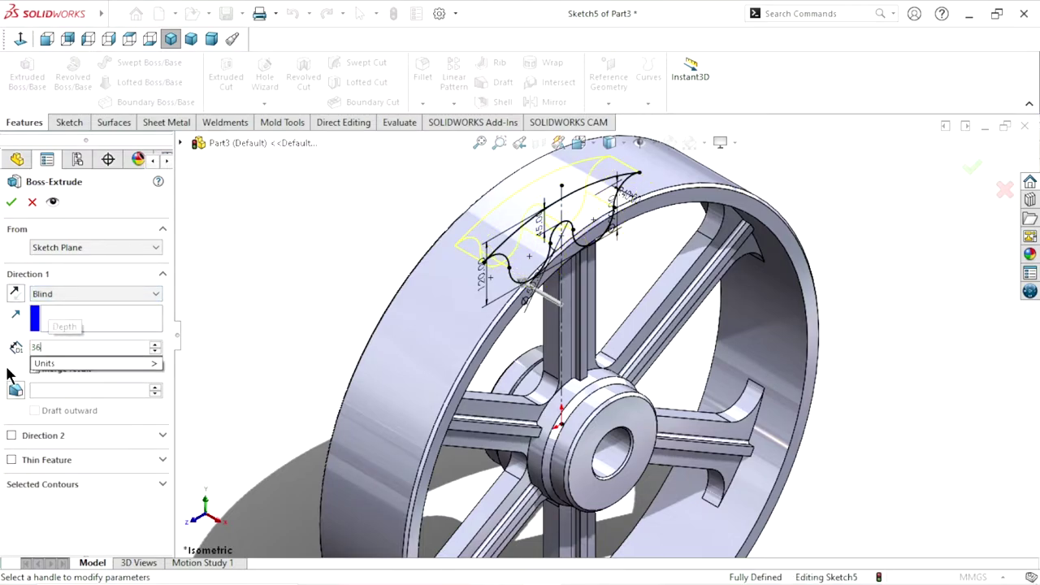
key(Return)
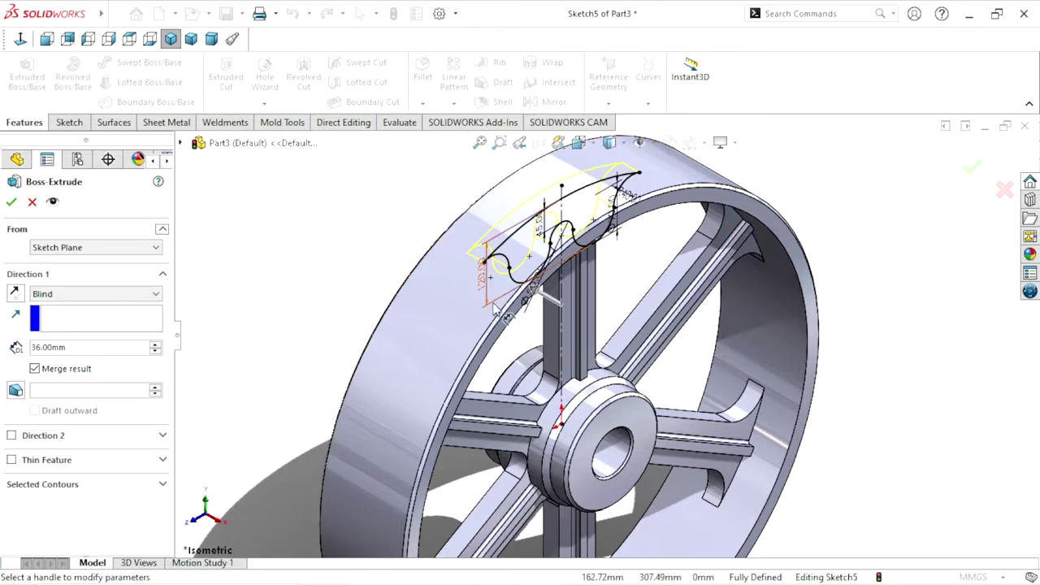
scroll(606, 271, down, 2)
scroll(606, 271, down, 2)
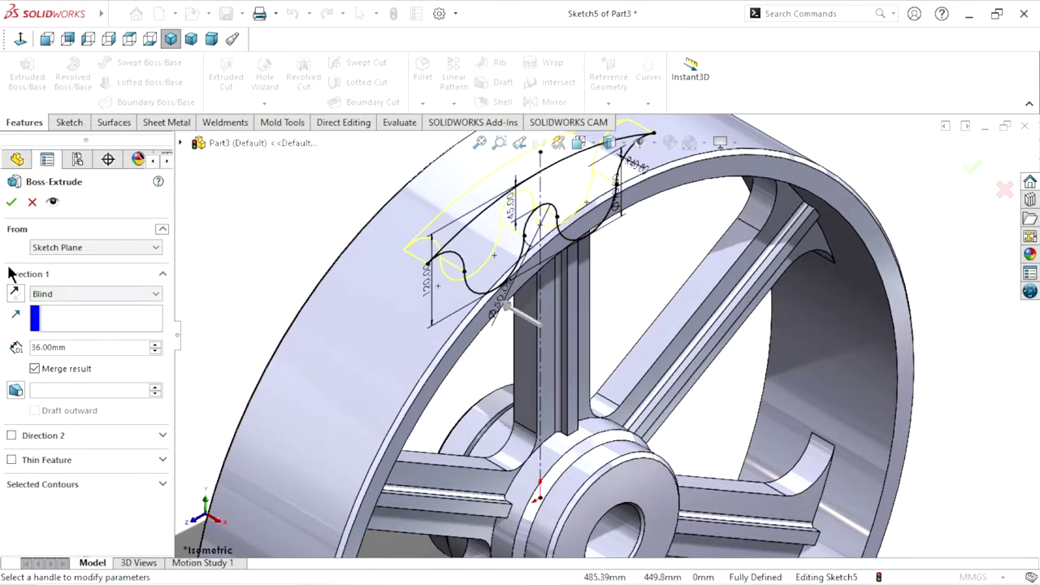
click(15, 293)
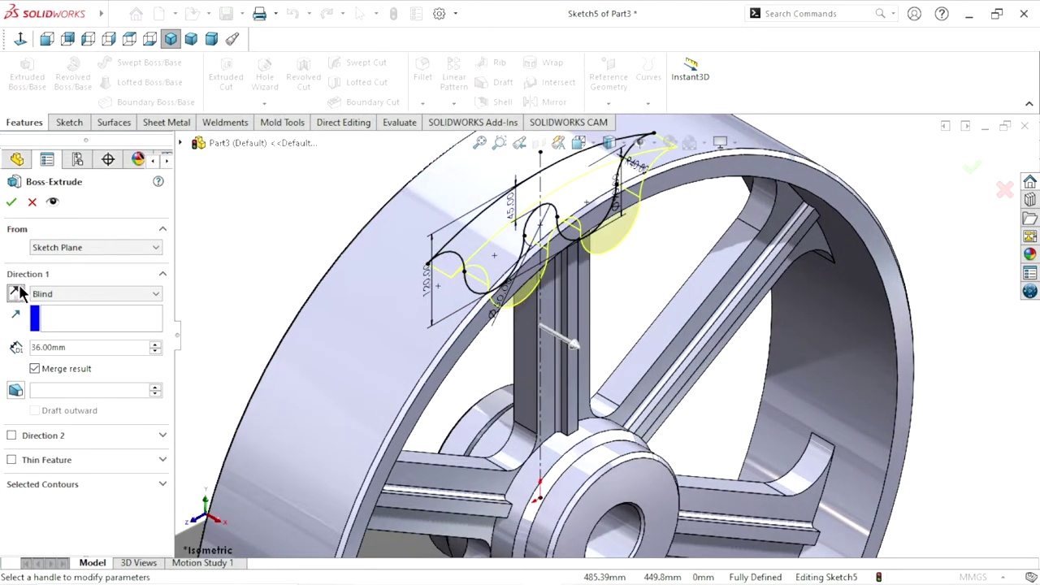
click(10, 205)
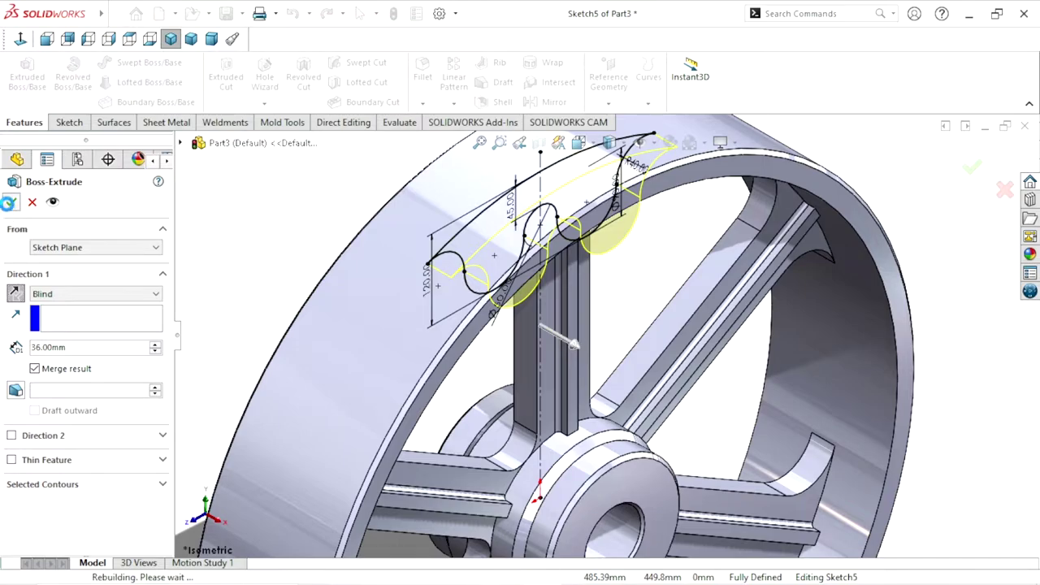
scroll(464, 329, up, 3)
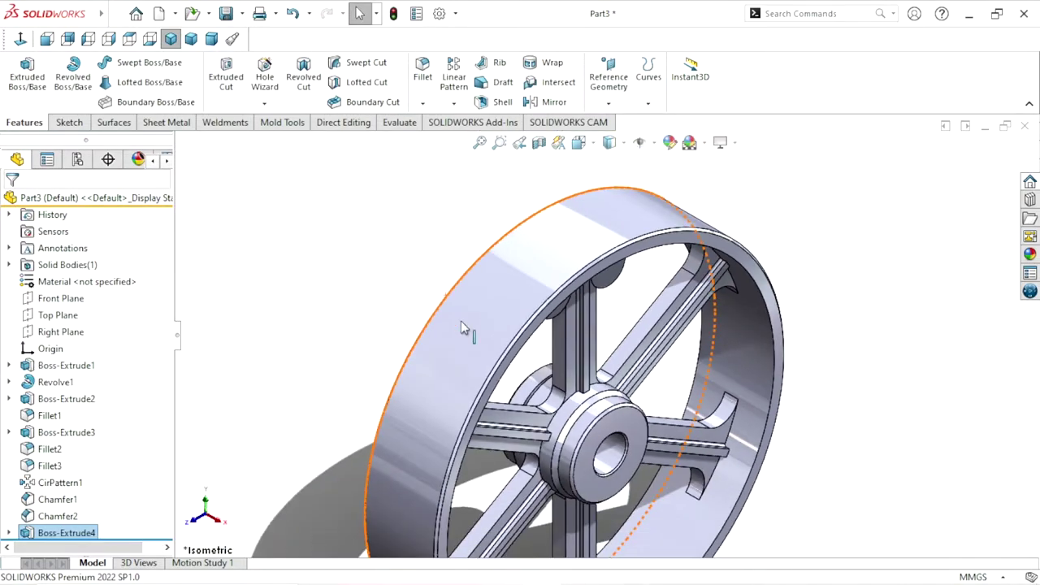
mouse_move(464, 330)
middle_down()
mouse_move(460, 211)
mouse_move(409, 230)
mouse_move(327, 233)
mouse_move(316, 223)
mouse_move(320, 186)
mouse_move(358, 206)
mouse_move(397, 192)
mouse_move(503, 252)
mouse_move(520, 197)
mouse_move(569, 317)
middle_up()
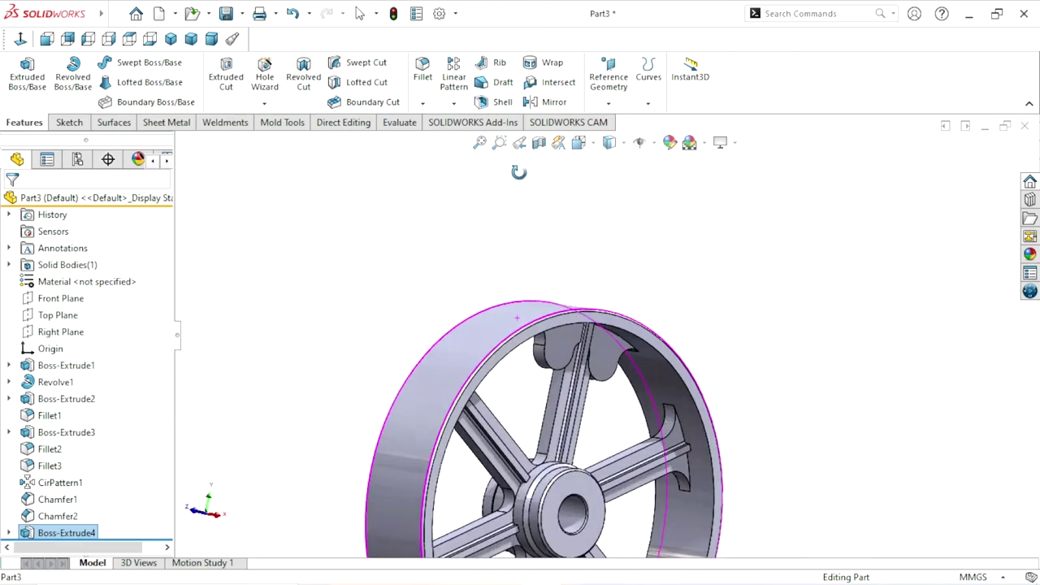
scroll(702, 376, down, 3)
scroll(633, 326, down, 2)
middle_drag(633, 326, 610, 242)
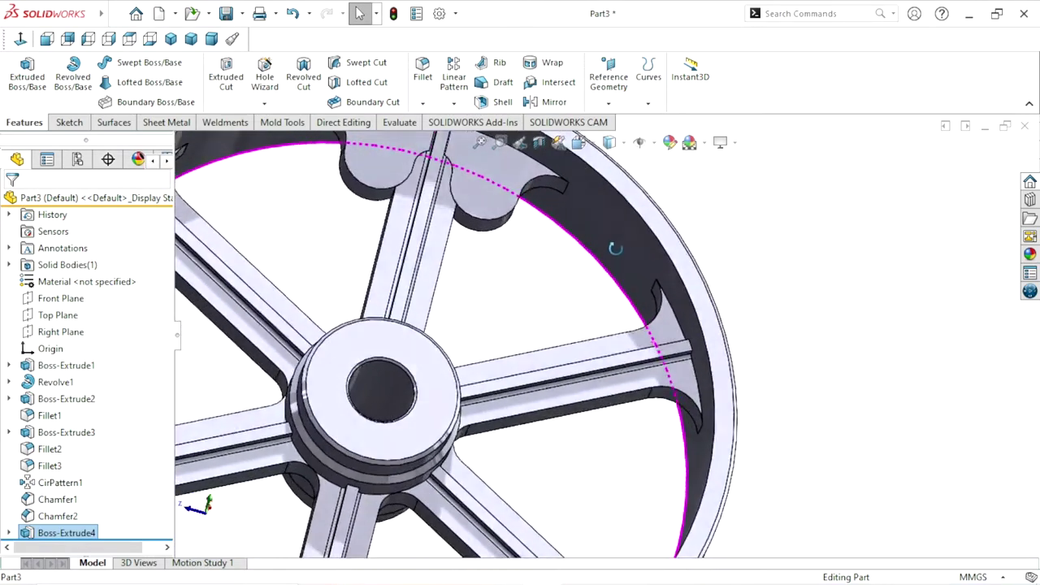
scroll(627, 243, up, 2)
scroll(622, 243, up, 2)
scroll(622, 244, up, 2)
middle_drag(546, 361, 593, 329)
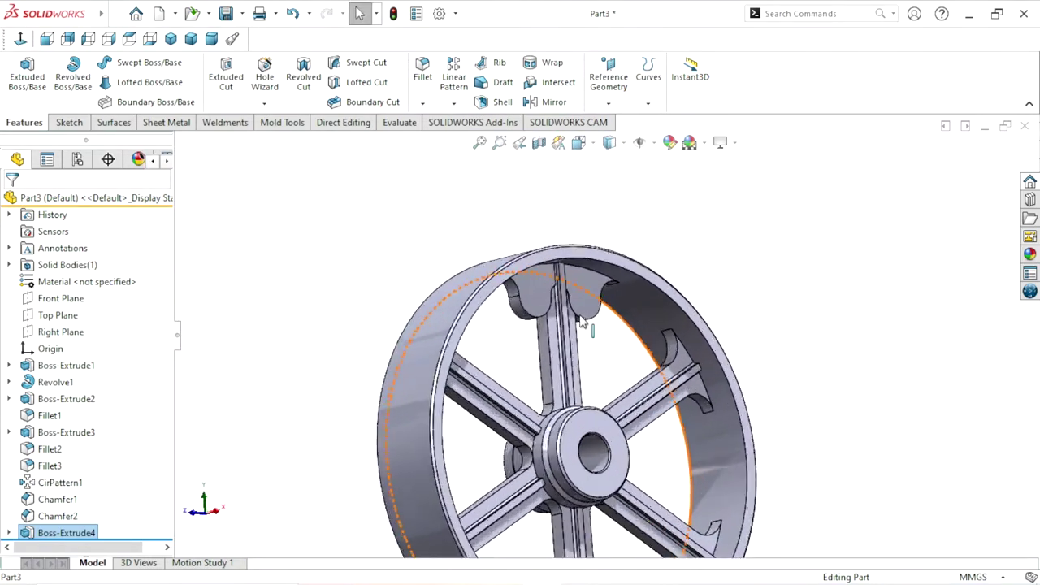
scroll(593, 329, down, 2)
click(601, 358)
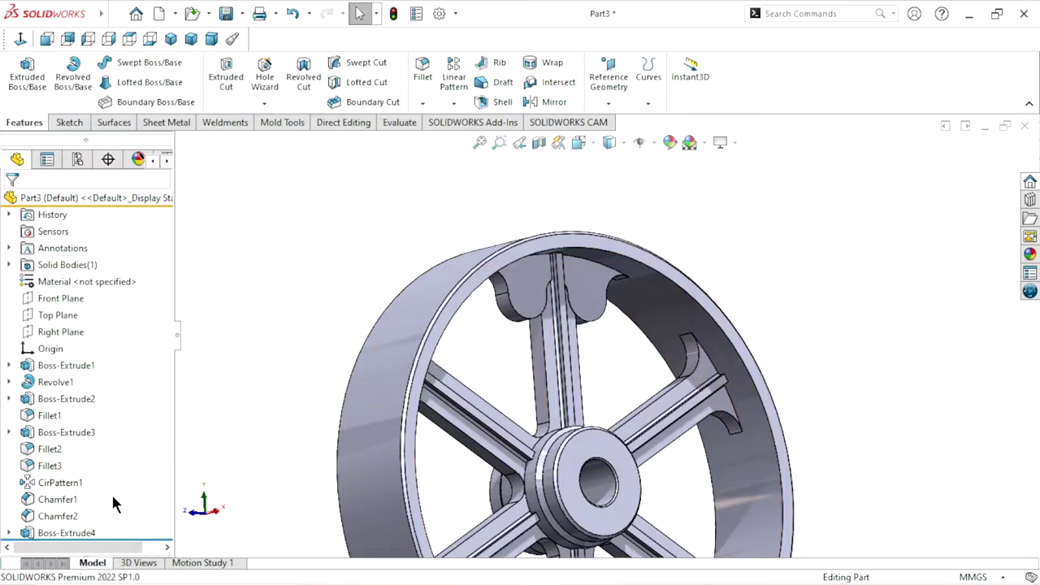
click(54, 534)
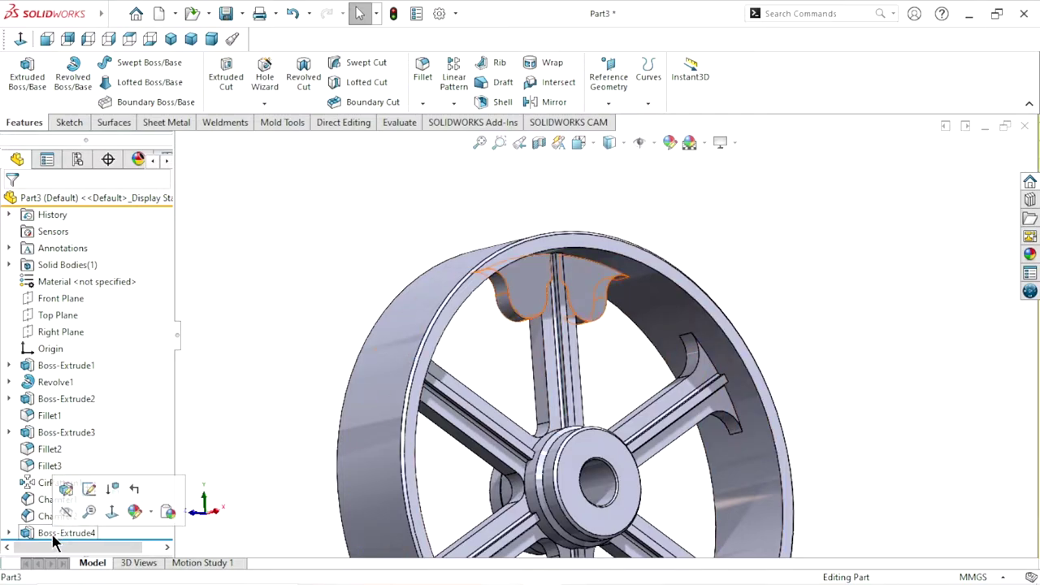
click(68, 490)
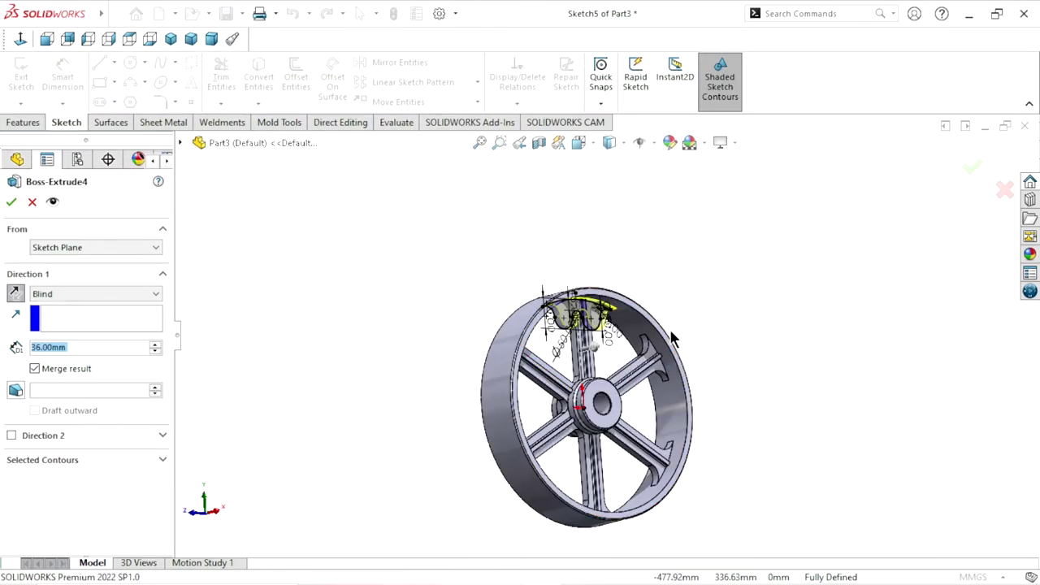
scroll(627, 331, down, 5)
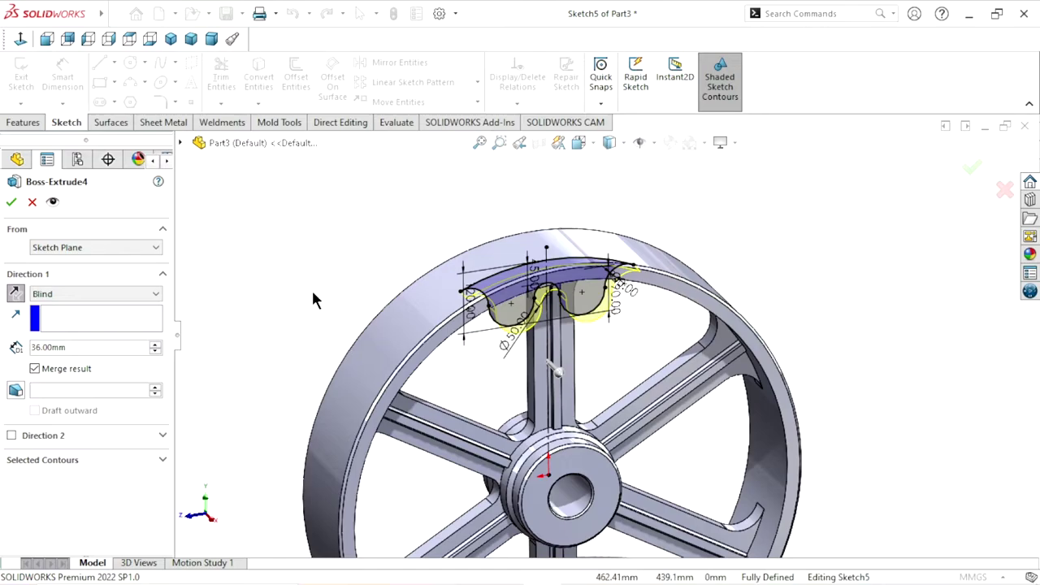
mouse_move(313, 299)
middle_down()
mouse_move(314, 230)
mouse_move(419, 228)
mouse_move(348, 256)
middle_up()
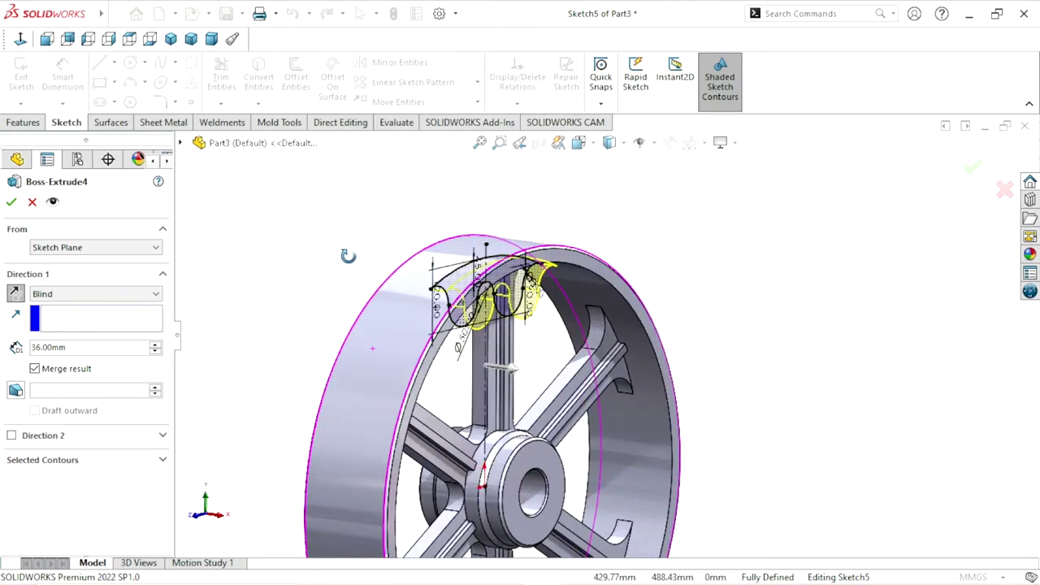
scroll(534, 347, down, 3)
scroll(530, 335, down, 2)
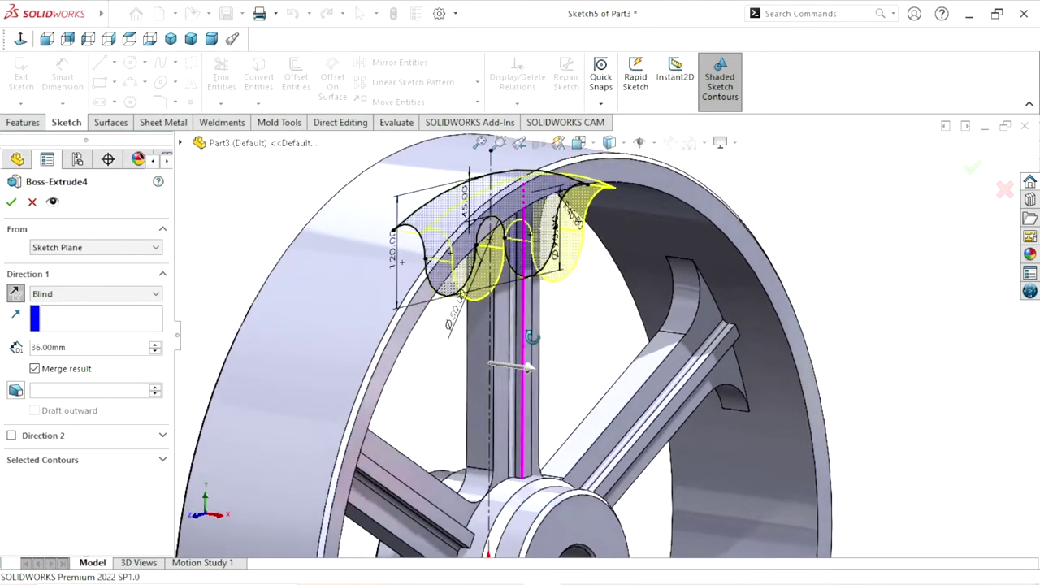
mouse_move(530, 336)
middle_down()
mouse_move(537, 182)
mouse_move(573, 221)
mouse_move(63, 298)
middle_up()
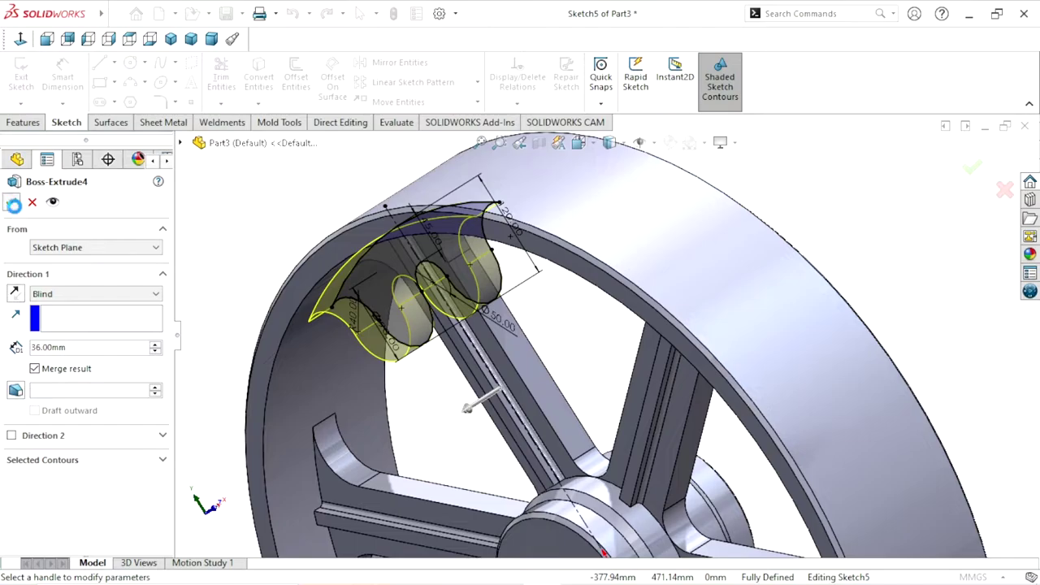
key(Return)
scroll(469, 368, up, 3)
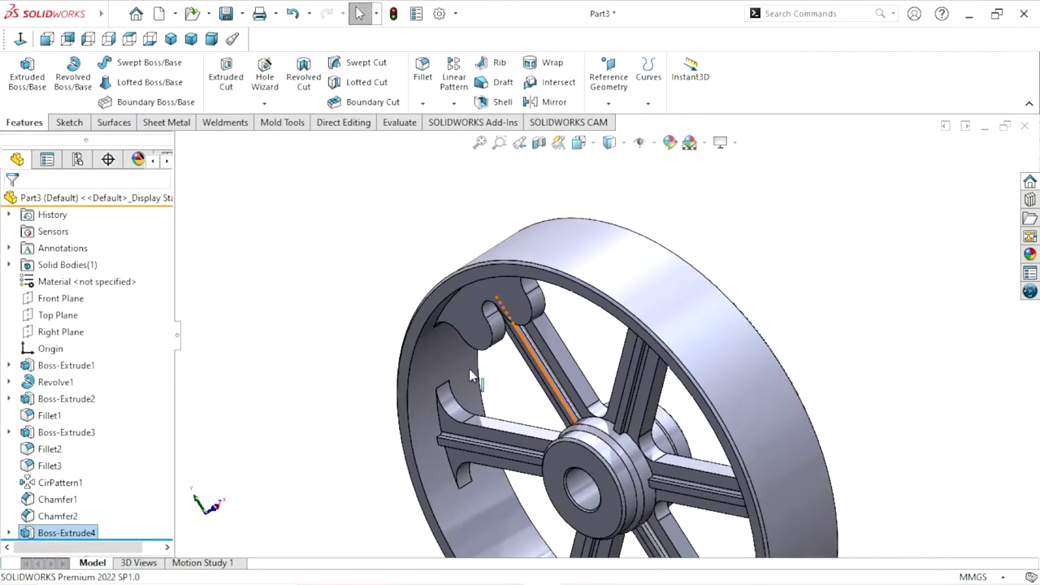
middle_drag(469, 371, 646, 293)
scroll(646, 293, down, 4)
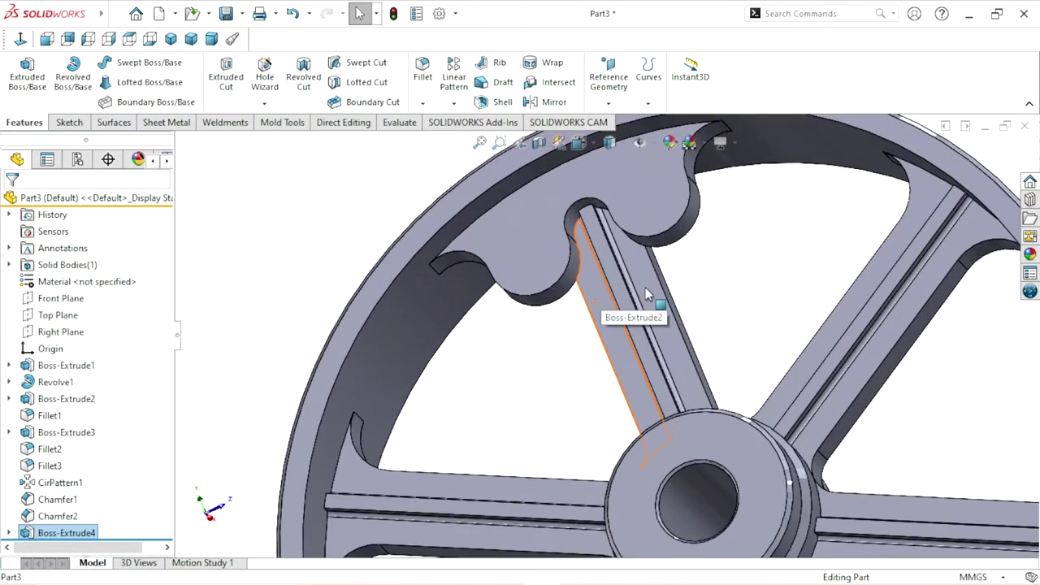
mouse_move(770, 265)
middle_down()
mouse_move(615, 219)
mouse_move(597, 175)
mouse_move(721, 242)
mouse_move(743, 232)
mouse_move(789, 255)
mouse_move(784, 244)
middle_up()
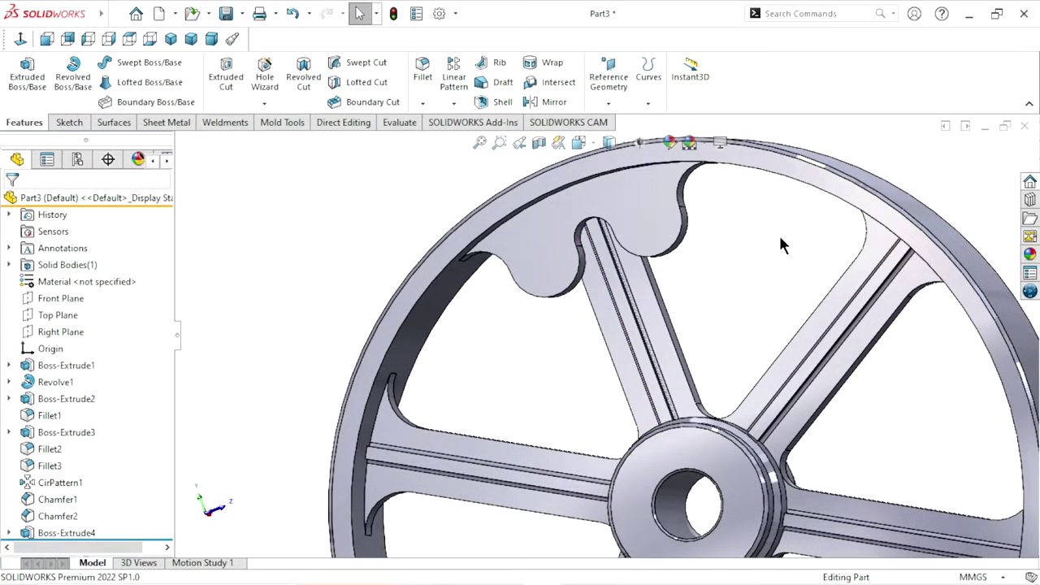
key(f)
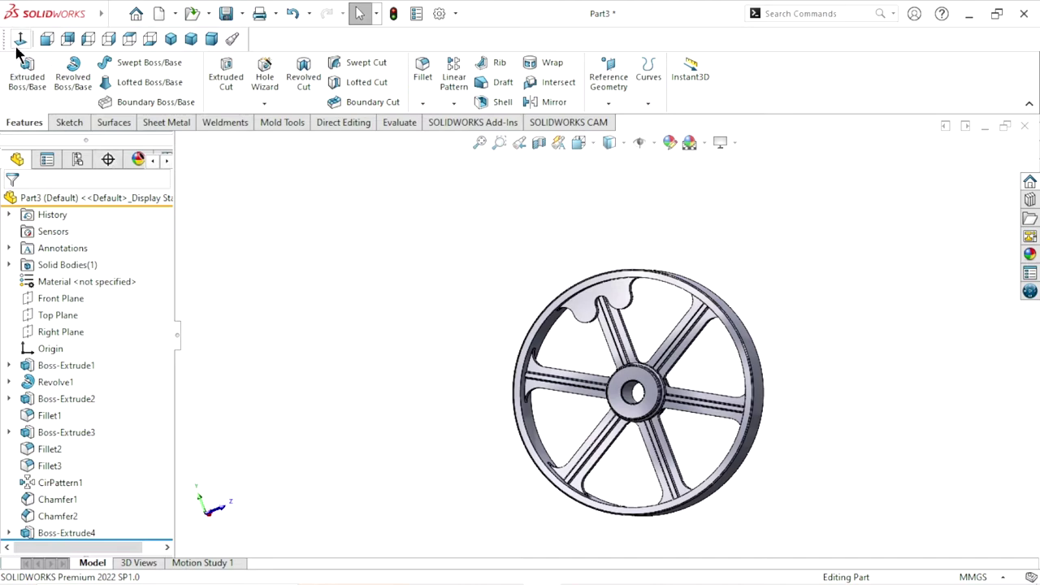
Start a new sketch on the Right Plane, viewed normal to it.
click(88, 39)
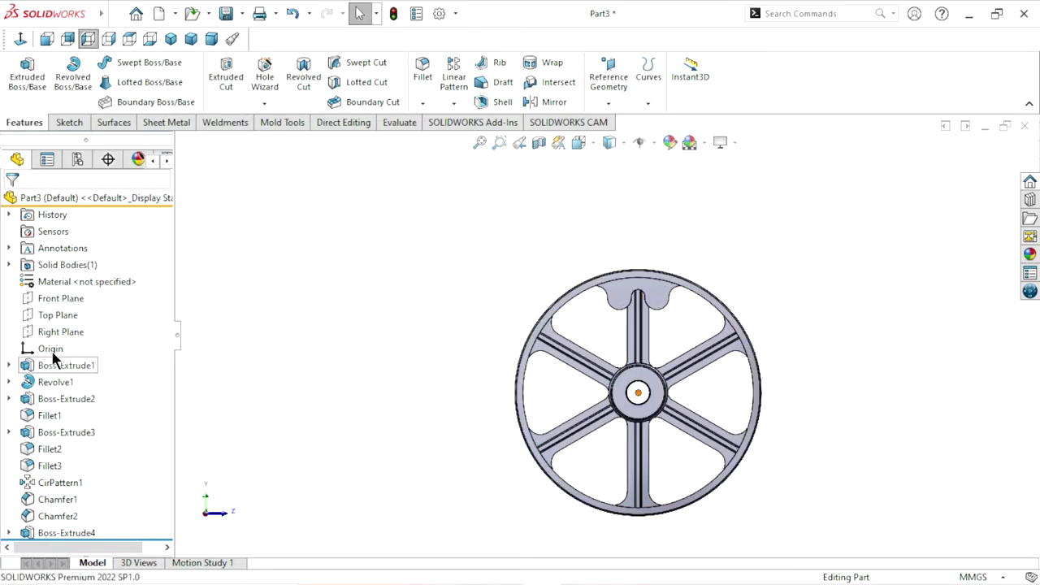
click(55, 326)
click(68, 314)
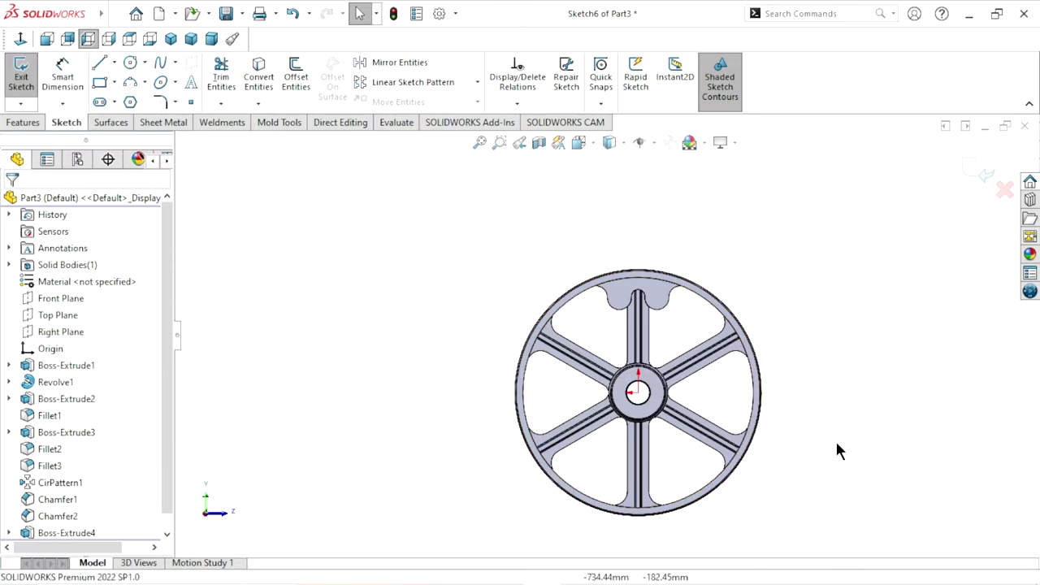
click(20, 39)
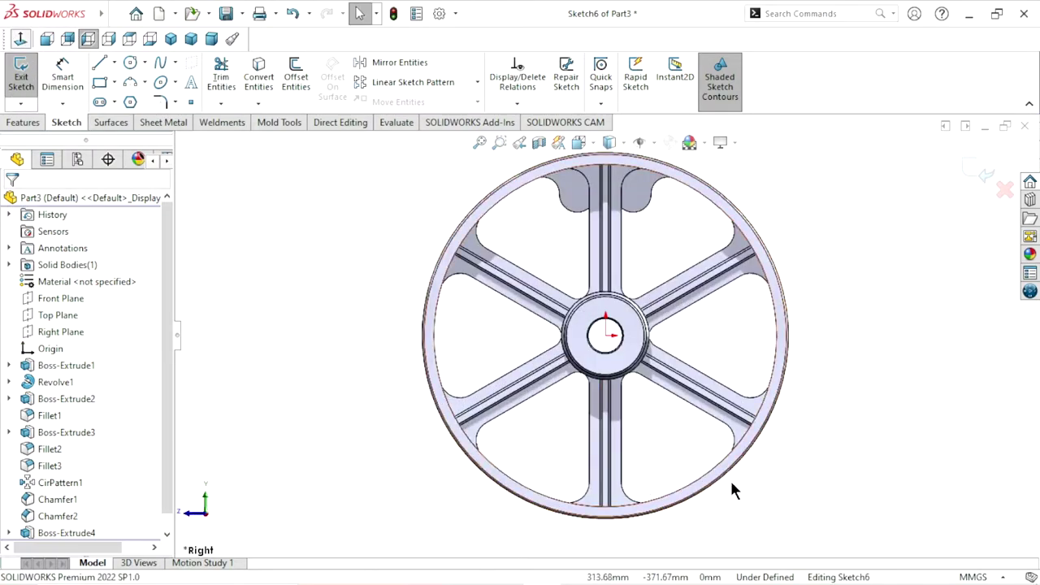
scroll(665, 497, down, 3)
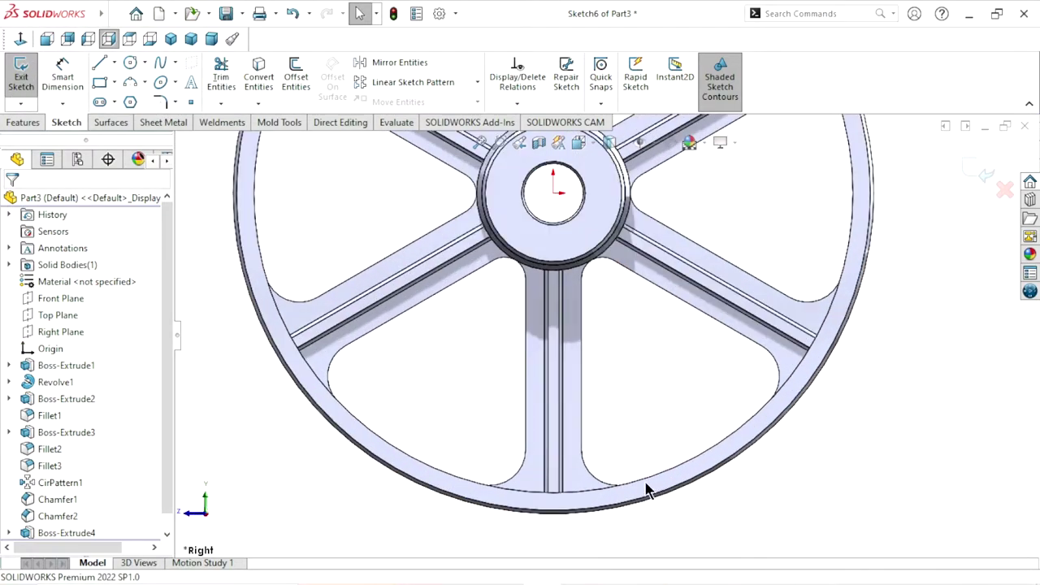
scroll(648, 490, down, 2)
Convert the rim's full inner circular edge into an 855 mm sketch circle.
click(557, 501)
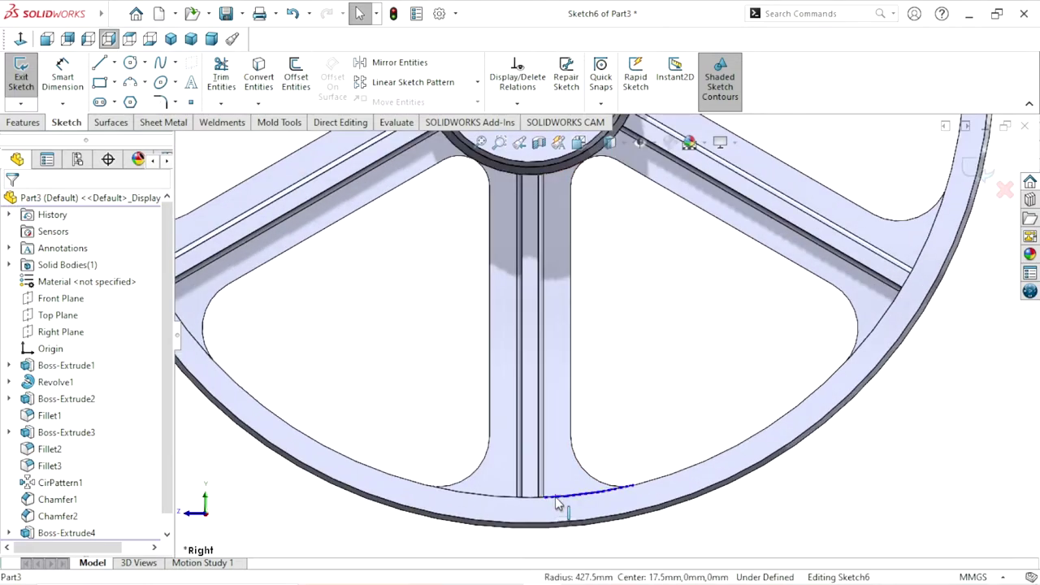
key(Escape)
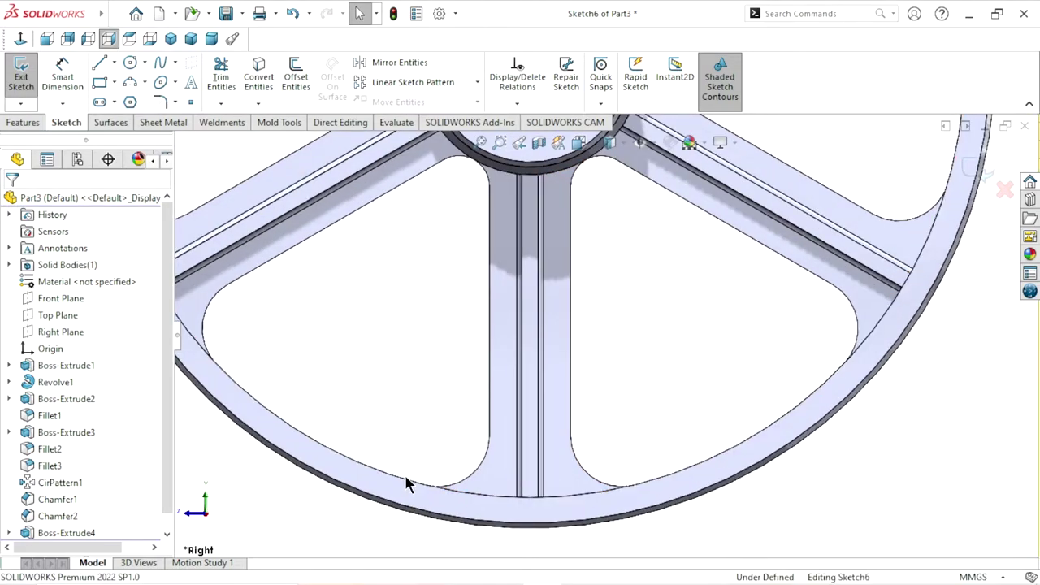
click(408, 483)
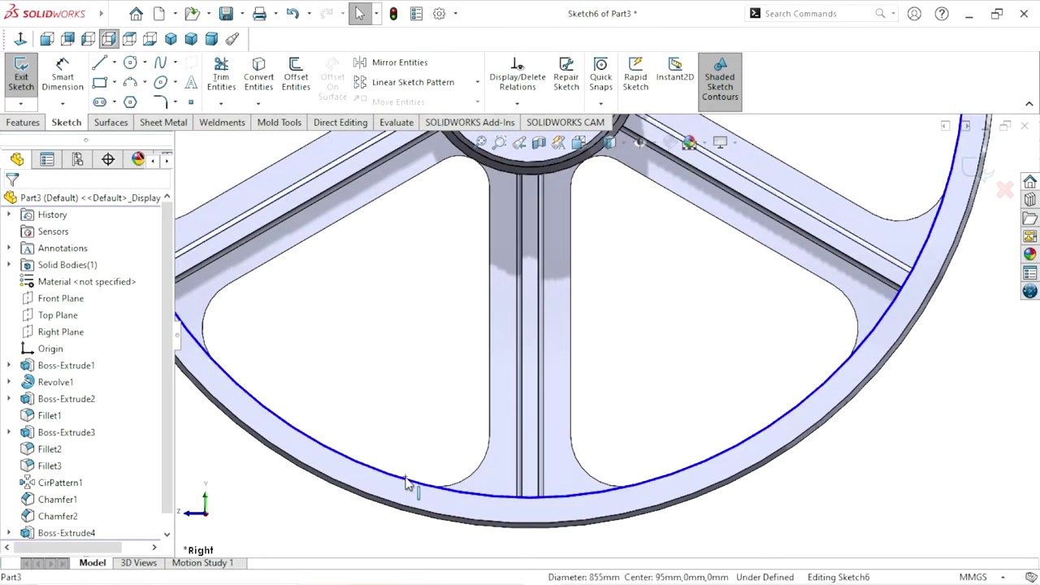
click(269, 78)
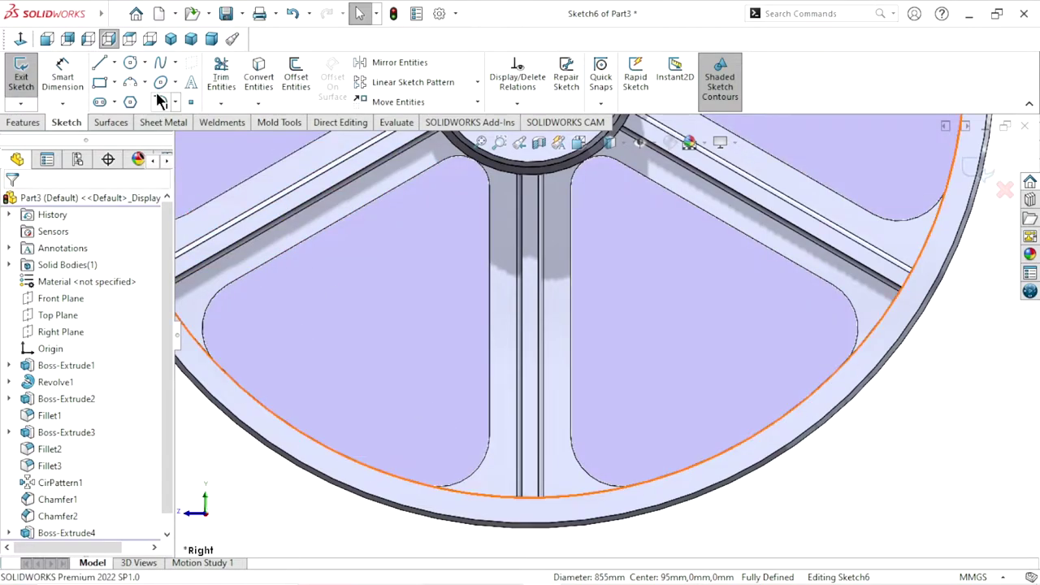
Draw a short horizontal line across the lower spoke.
click(98, 63)
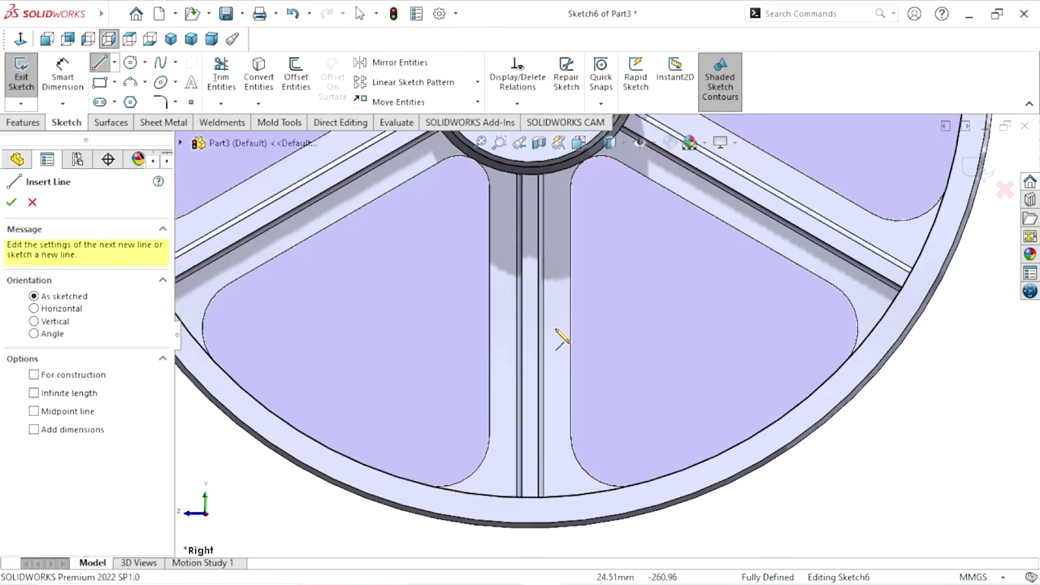
scroll(528, 350, down, 5)
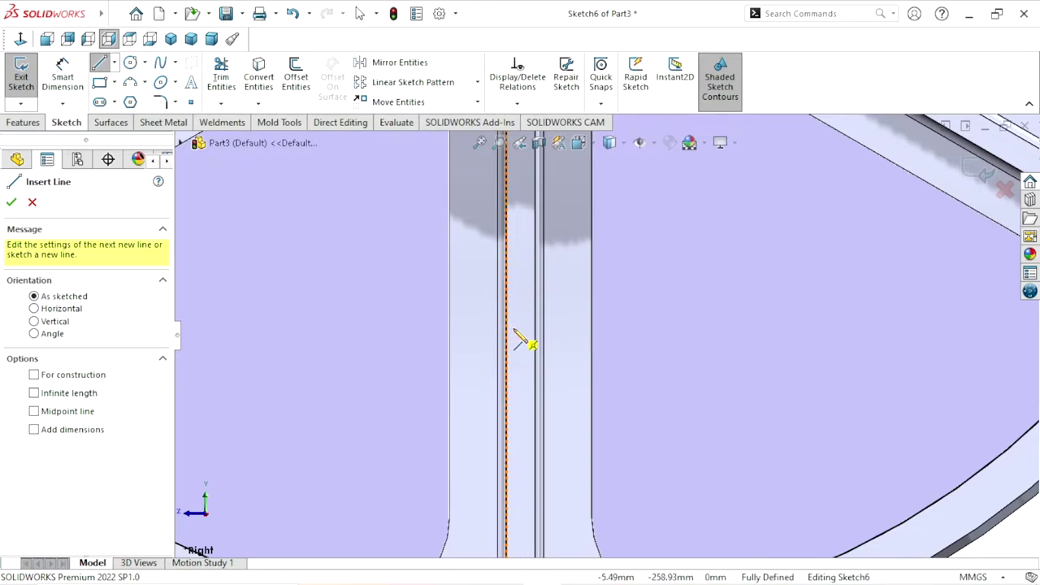
scroll(520, 345, down, 1)
click(494, 341)
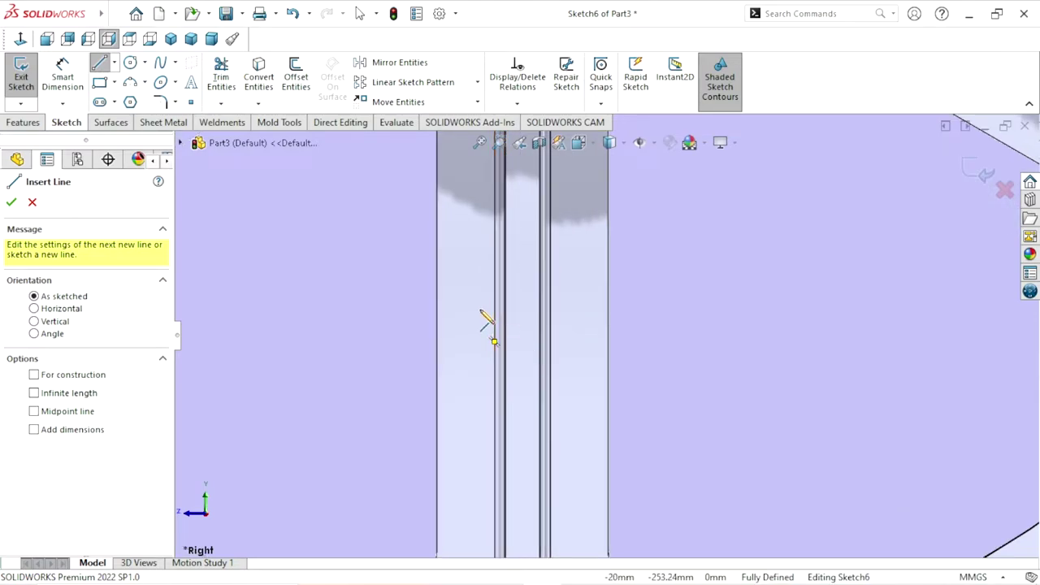
click(479, 310)
click(560, 310)
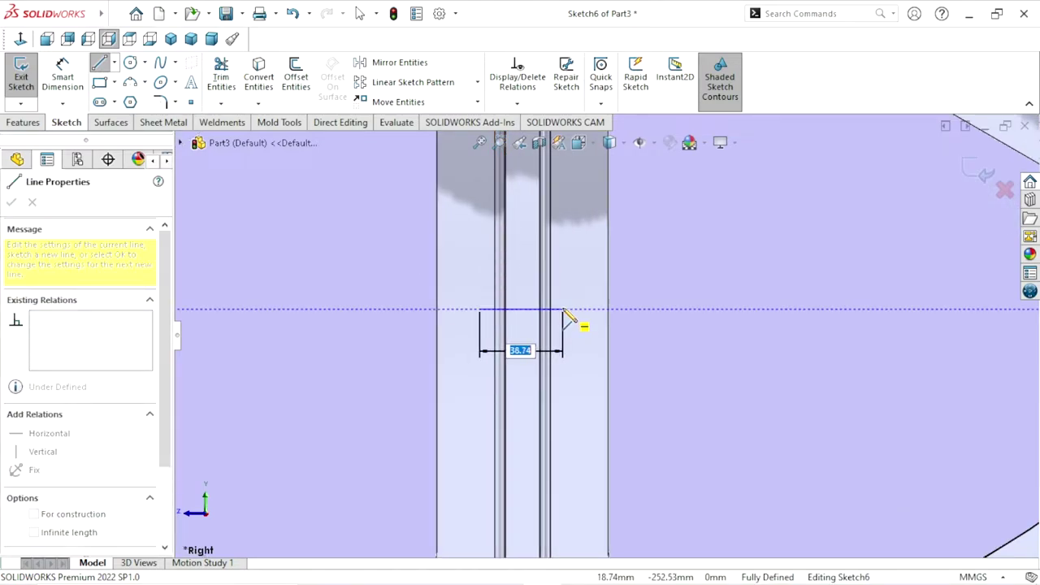
click(563, 309)
right_click(674, 299)
click(695, 315)
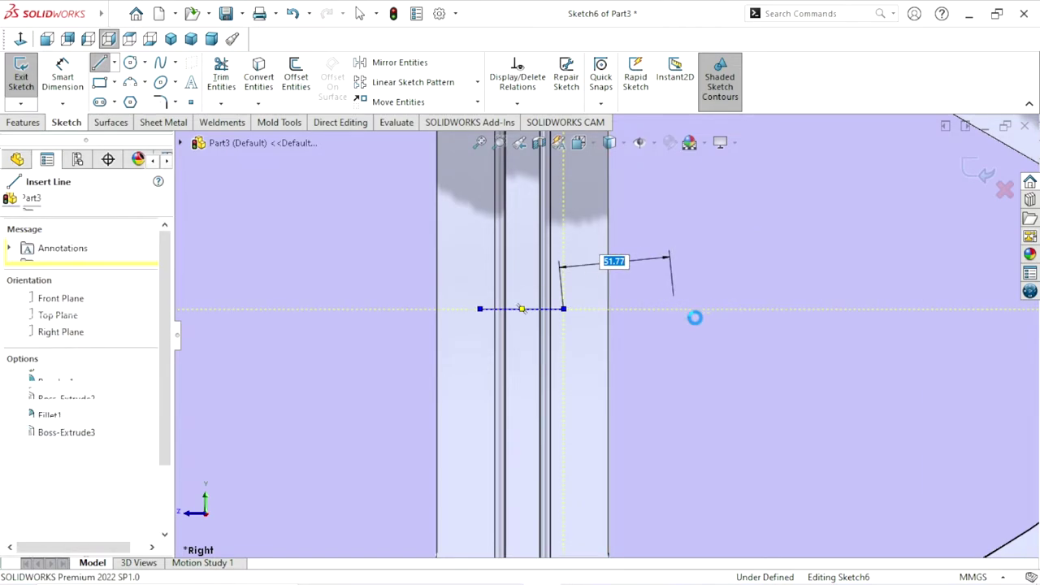
scroll(483, 364, up, 3)
scroll(618, 419, up, 2)
scroll(619, 418, down, 1)
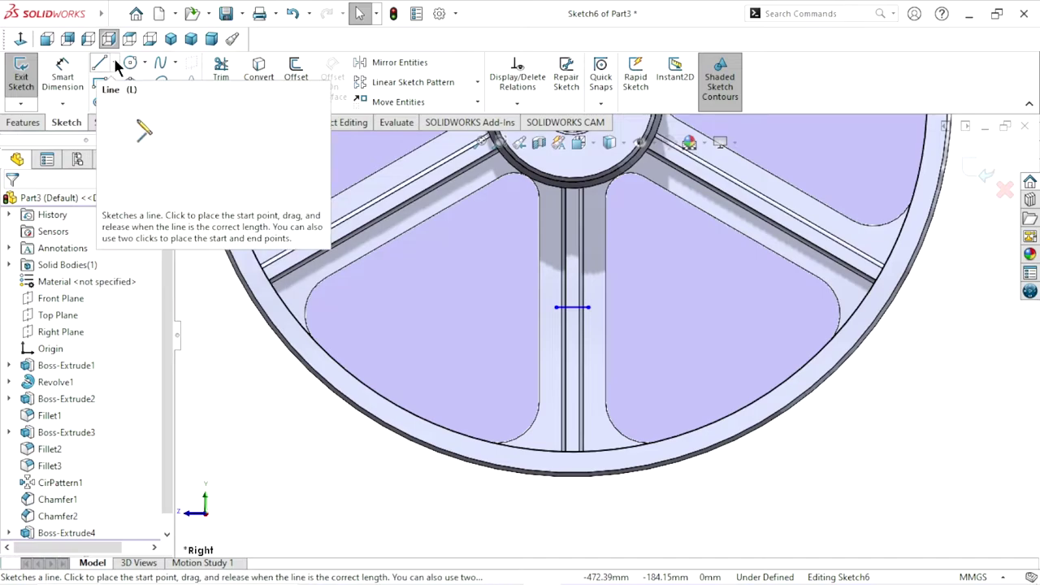
Draw a vertical centerline down the spoke from the rim to the hub.
click(115, 62)
click(112, 96)
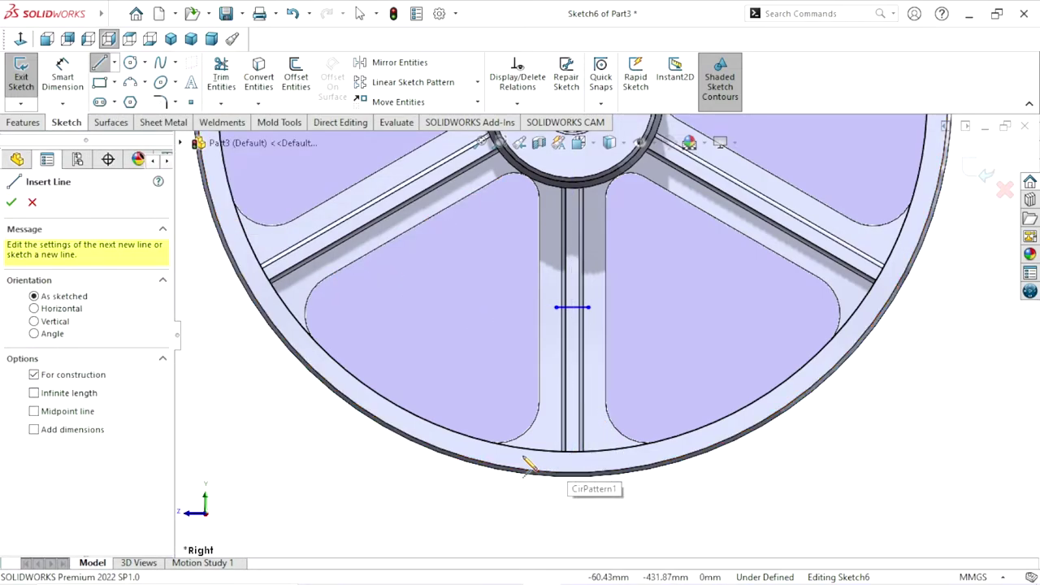
click(573, 453)
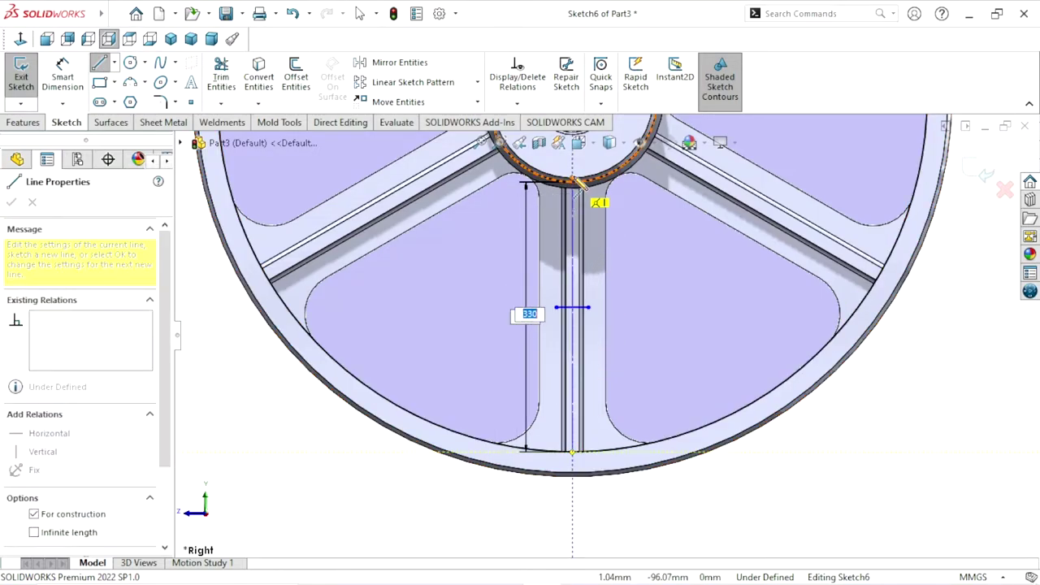
click(573, 178)
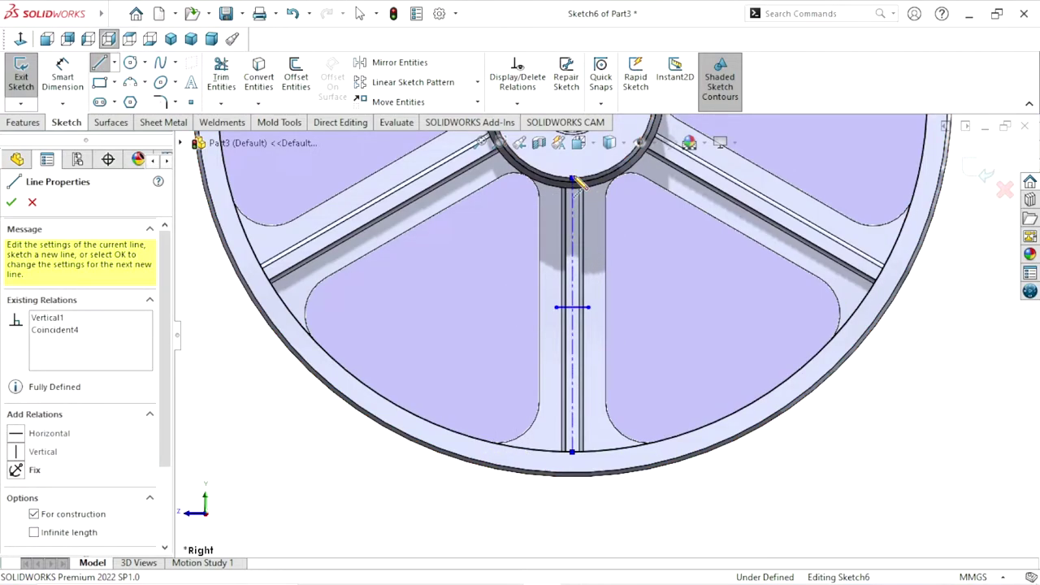
right_click(675, 276)
click(677, 277)
scroll(610, 325, down, 3)
scroll(599, 330, down, 3)
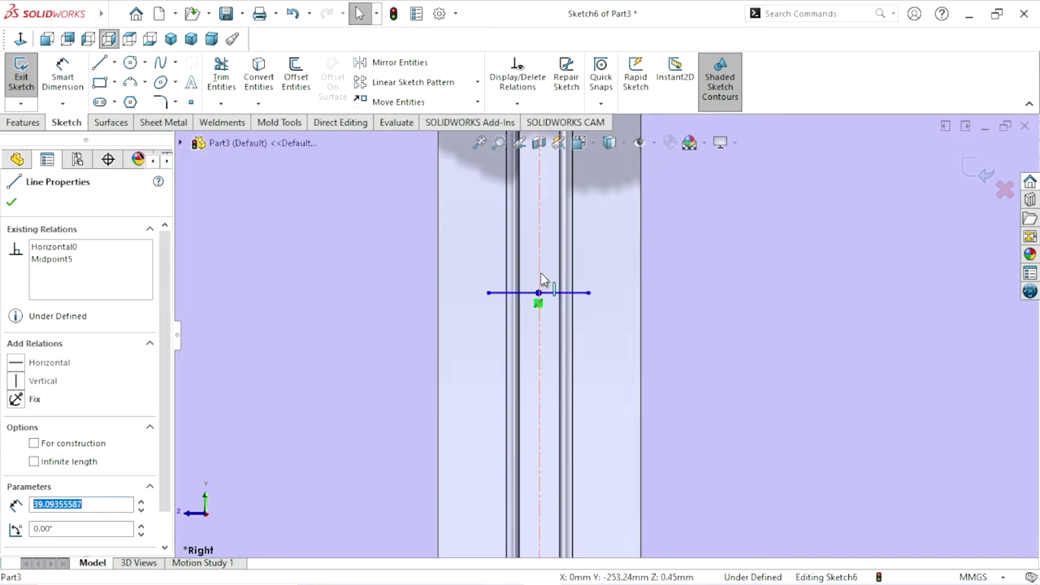
Make the cross line's midpoint coincident with the centerline.
click(538, 272)
ctrl+click(538, 292)
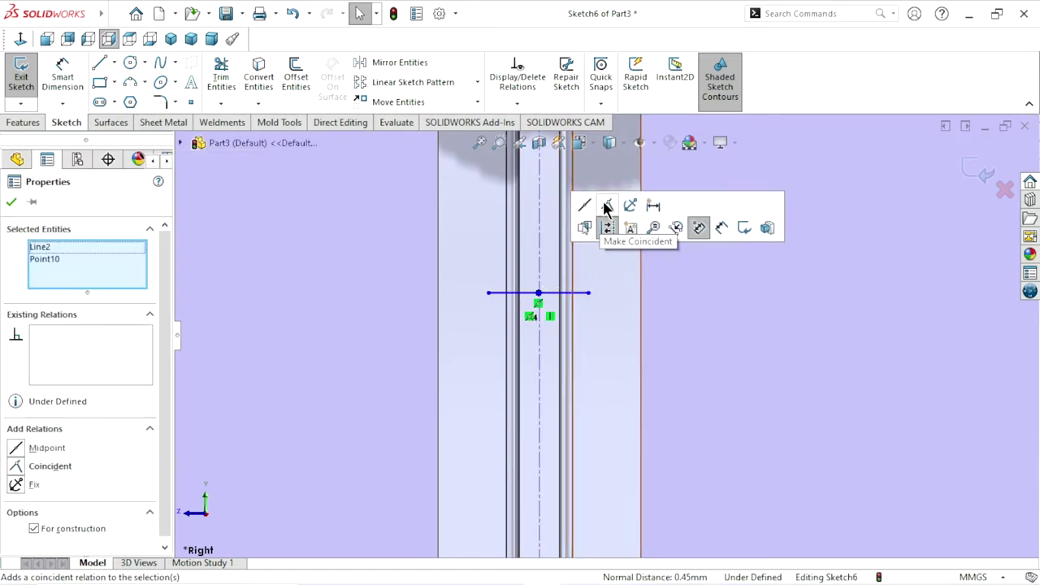
click(607, 227)
click(12, 203)
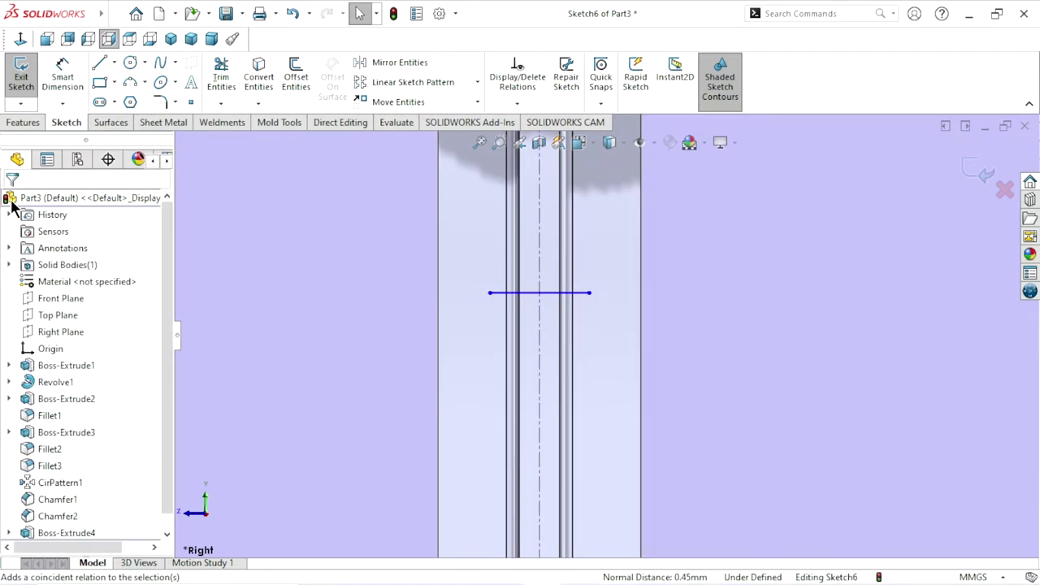
Dimension the cross line to 20 mm long.
click(60, 70)
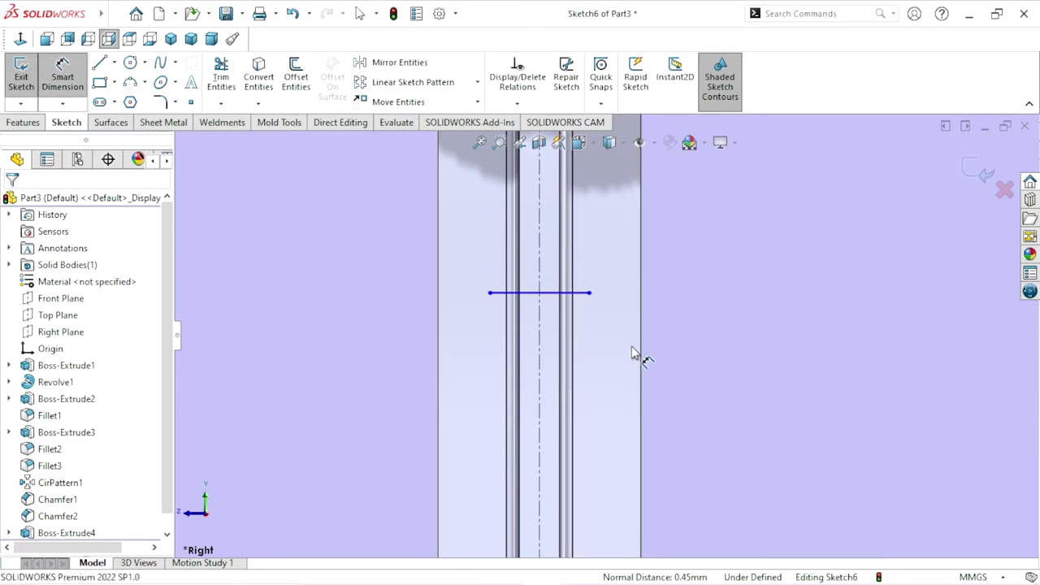
click(520, 294)
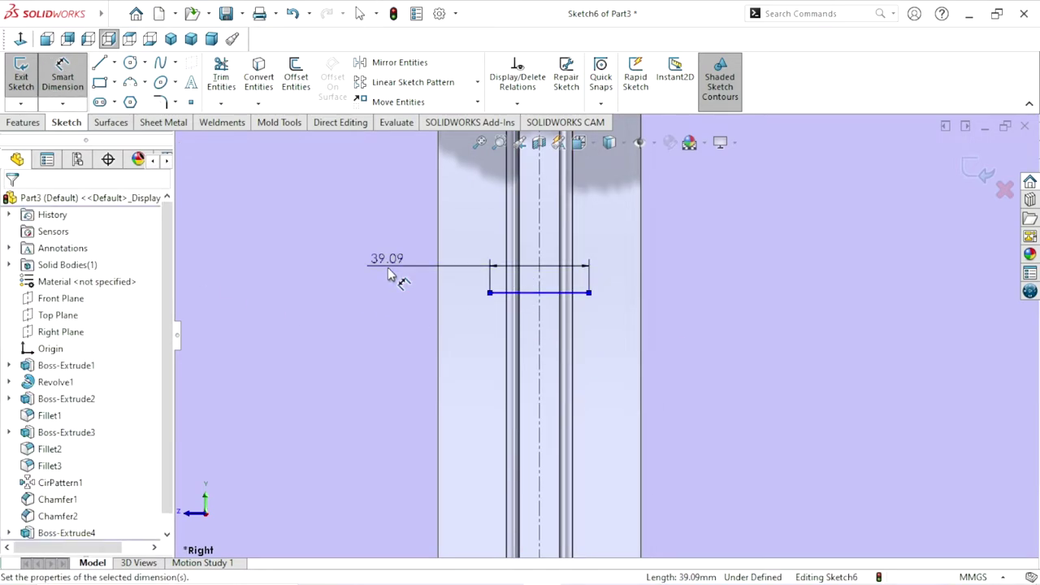
click(388, 276)
text(20)
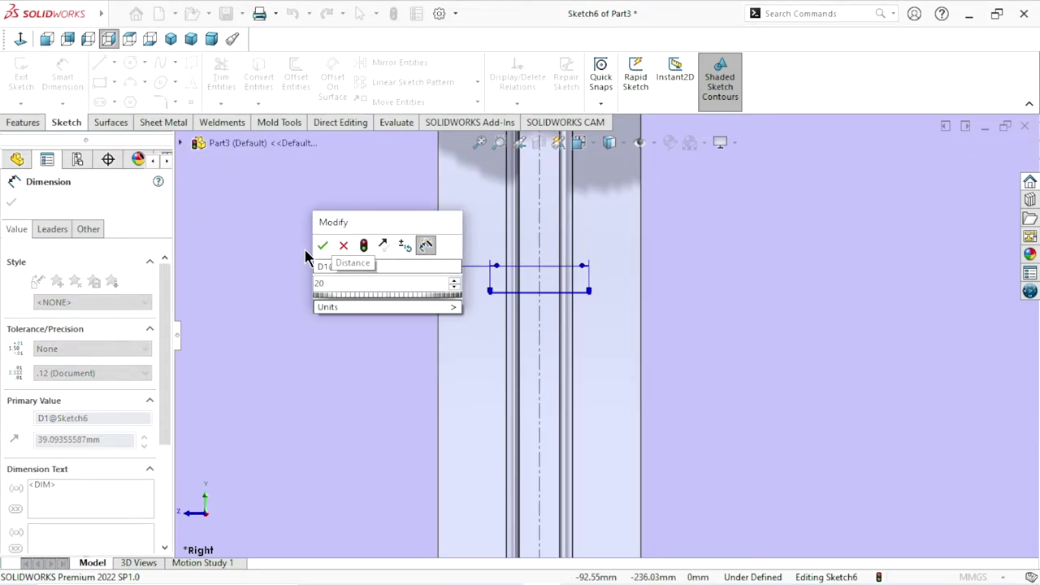
click(323, 245)
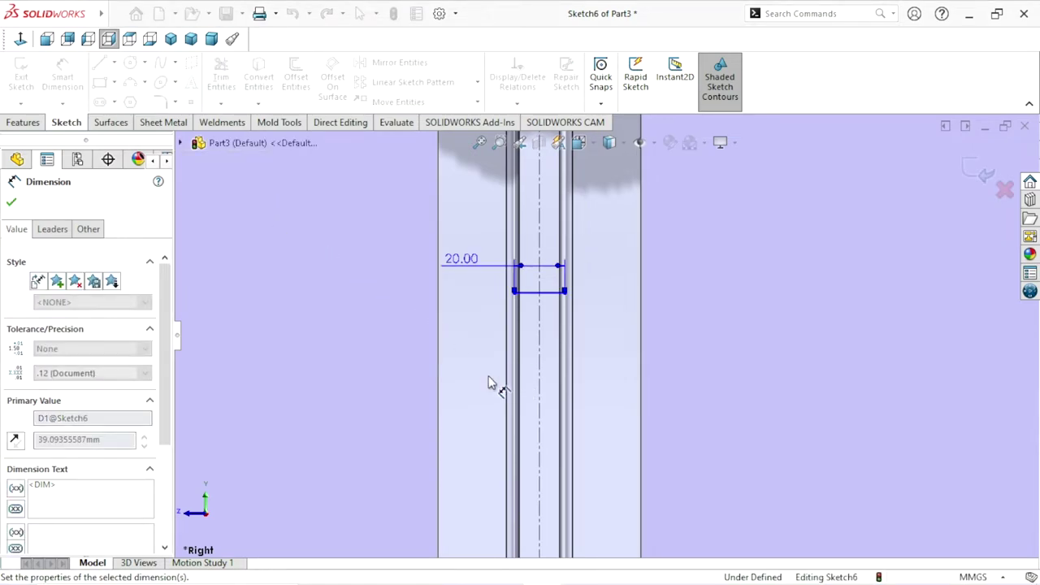
key(z)
scroll(628, 401, up, 1)
scroll(639, 406, down, 1)
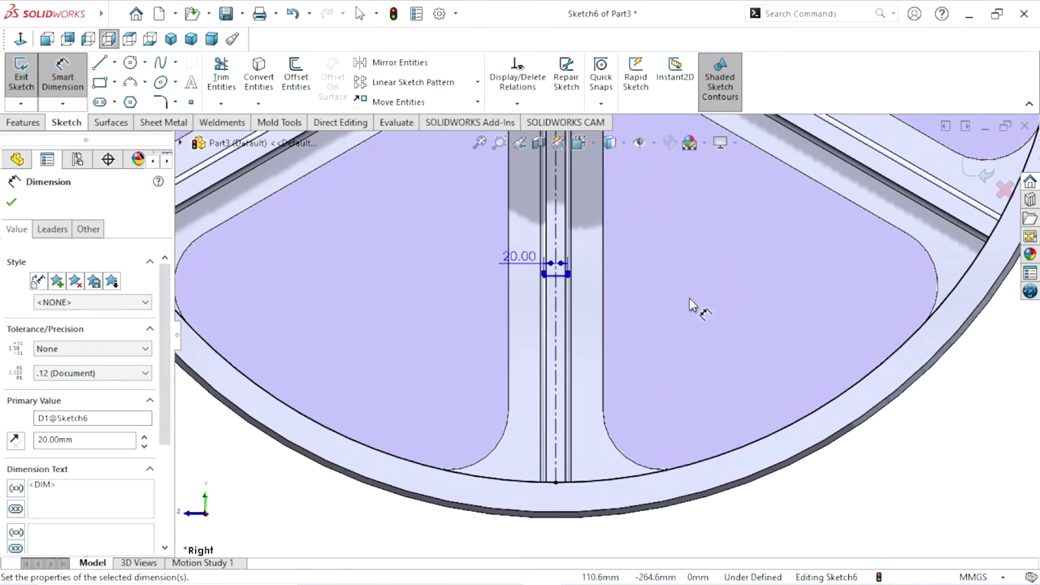
Dimension the cross line 180 mm from the rim's outer arc.
click(582, 488)
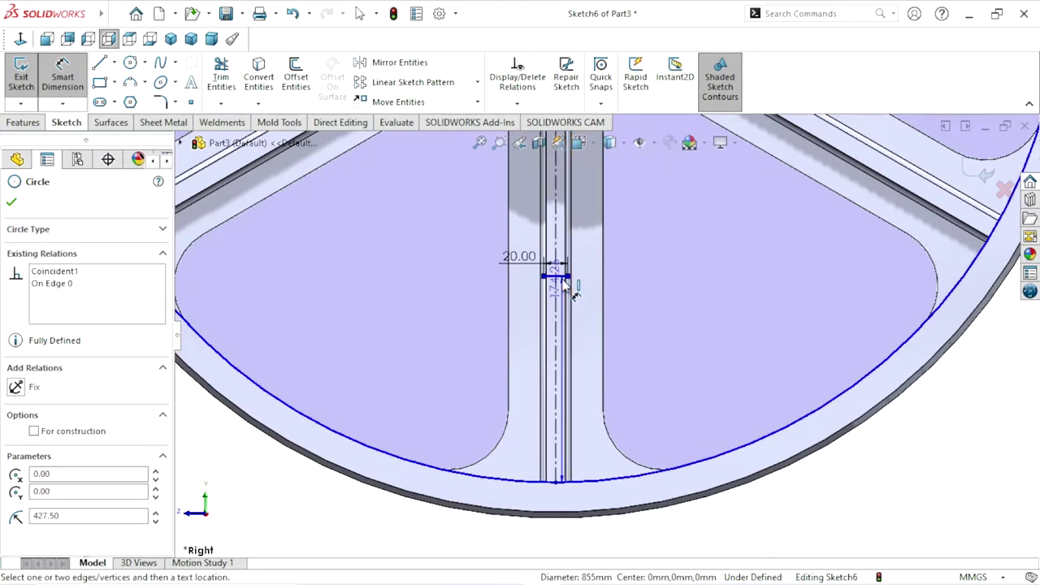
click(557, 277)
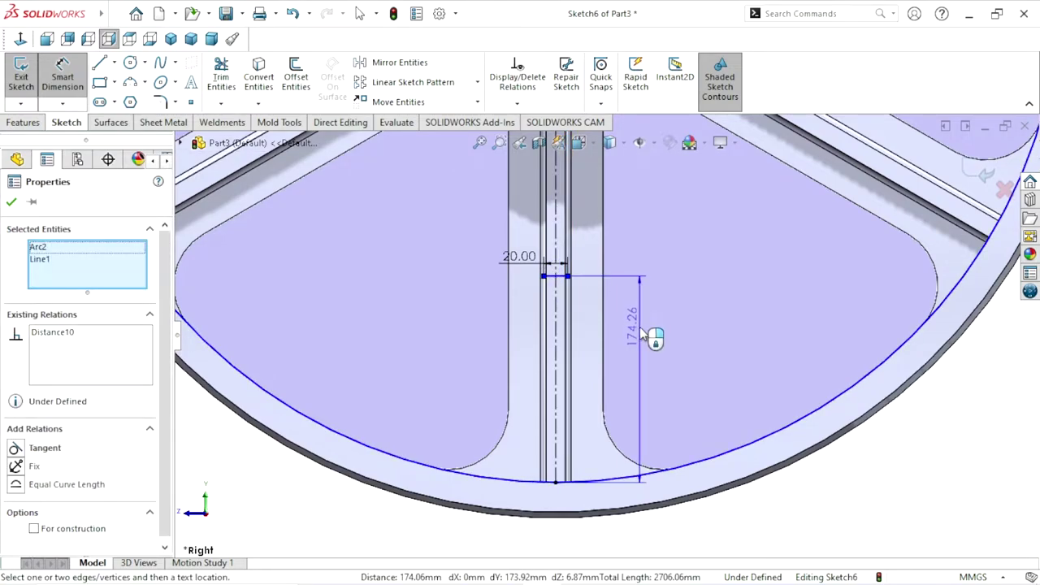
click(635, 327)
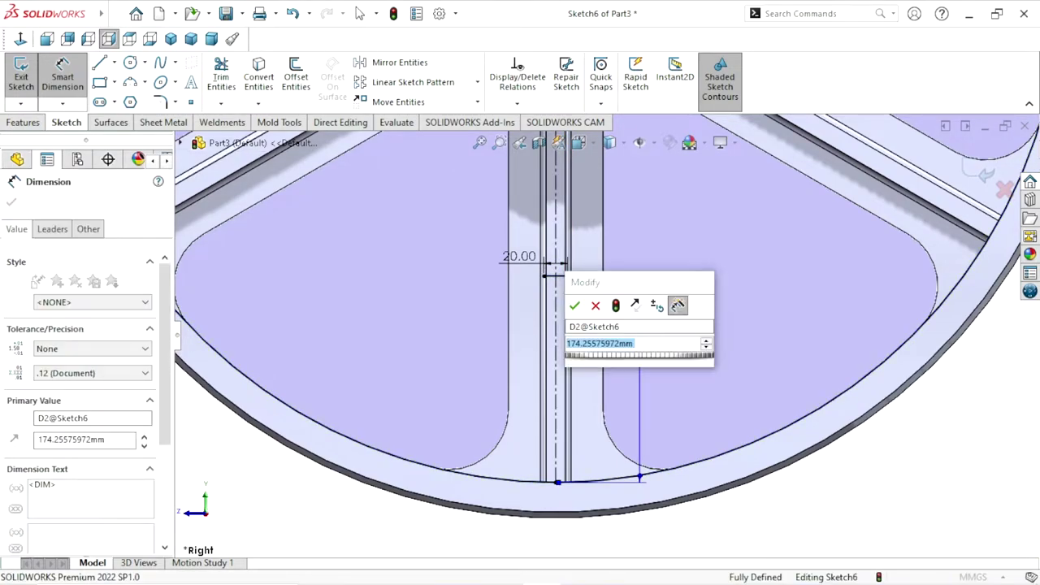
text(180)
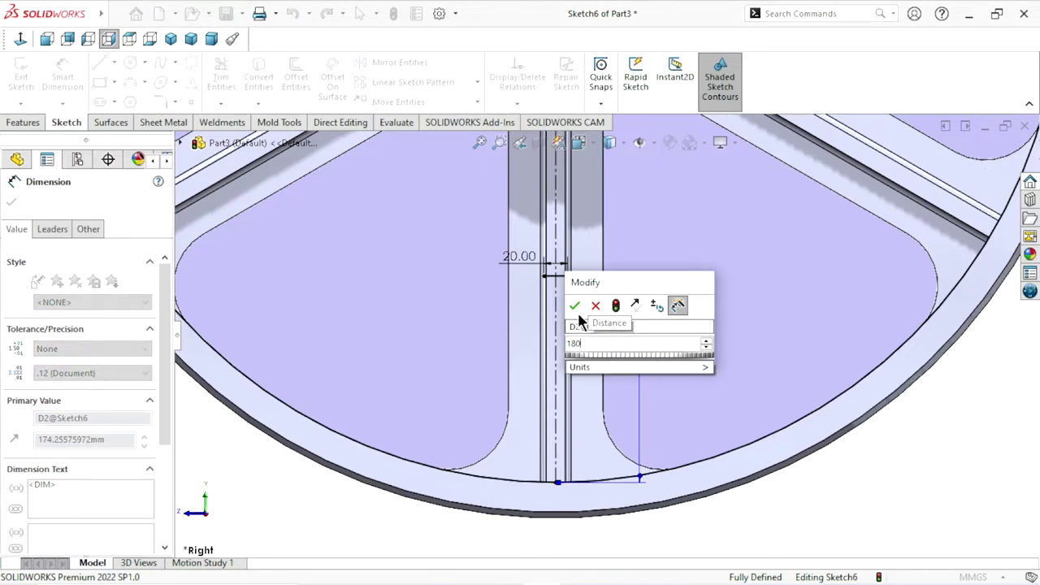
click(575, 307)
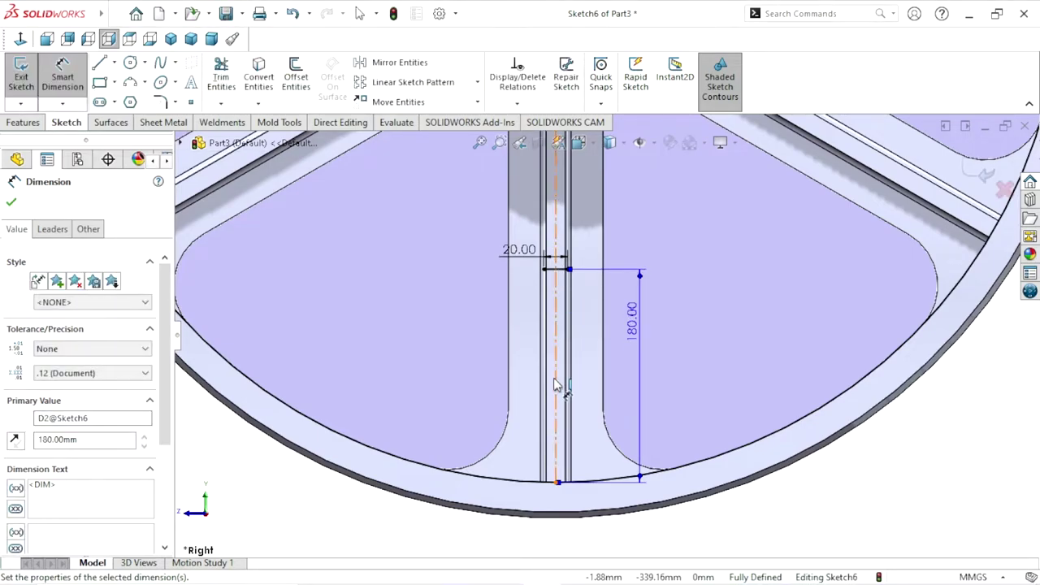
scroll(554, 388, up, 2)
scroll(549, 394, down, 2)
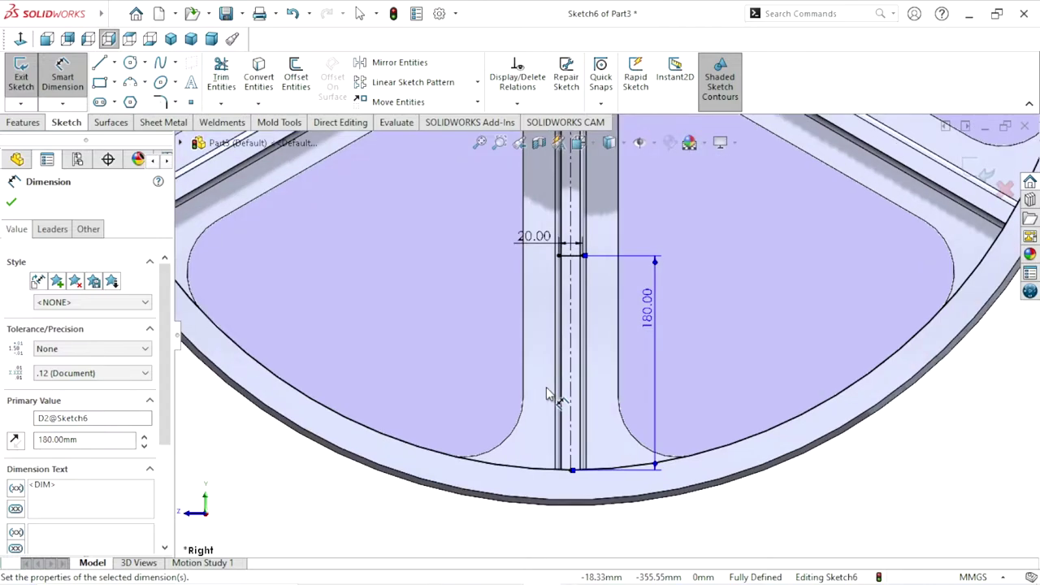
click(12, 205)
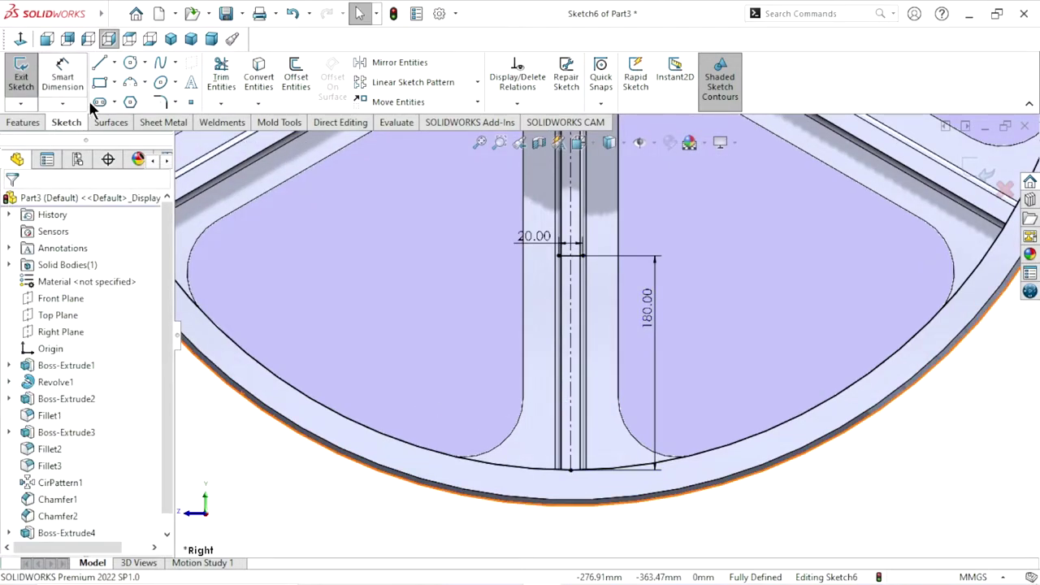
Draw a 3-point arc from the cross line's left end to the rim's inner edge.
click(130, 84)
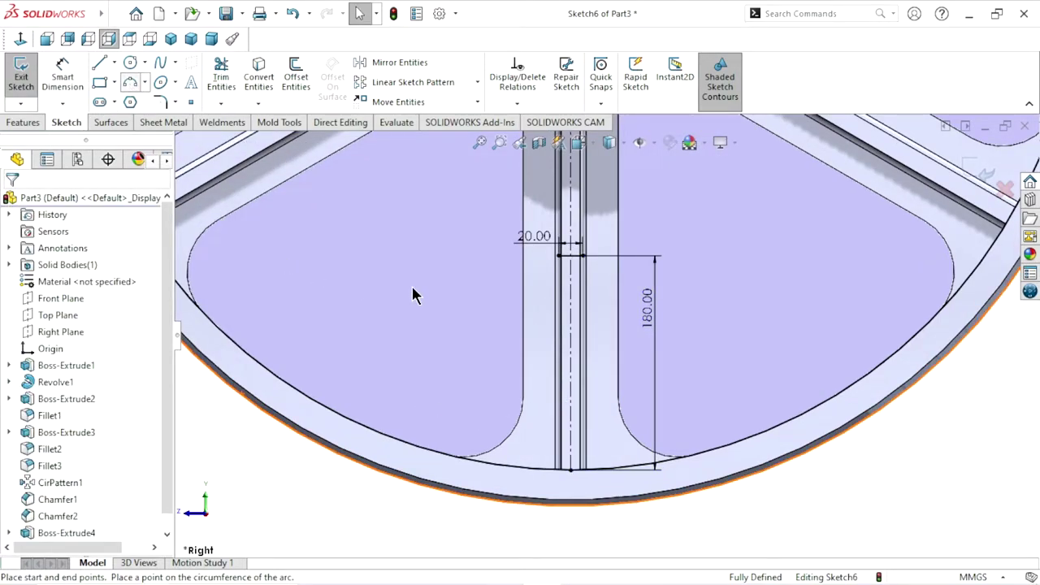
click(569, 256)
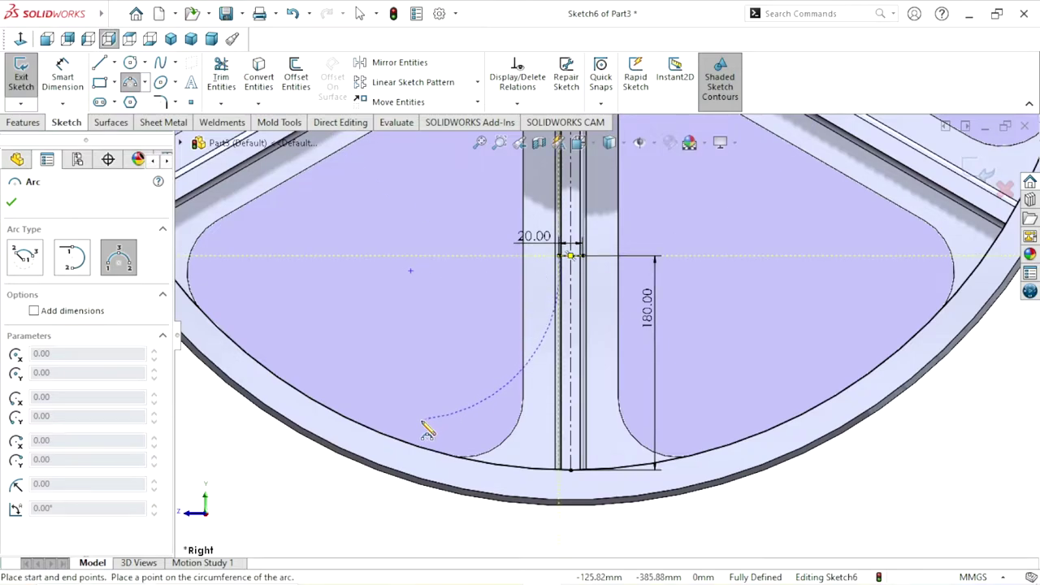
click(369, 431)
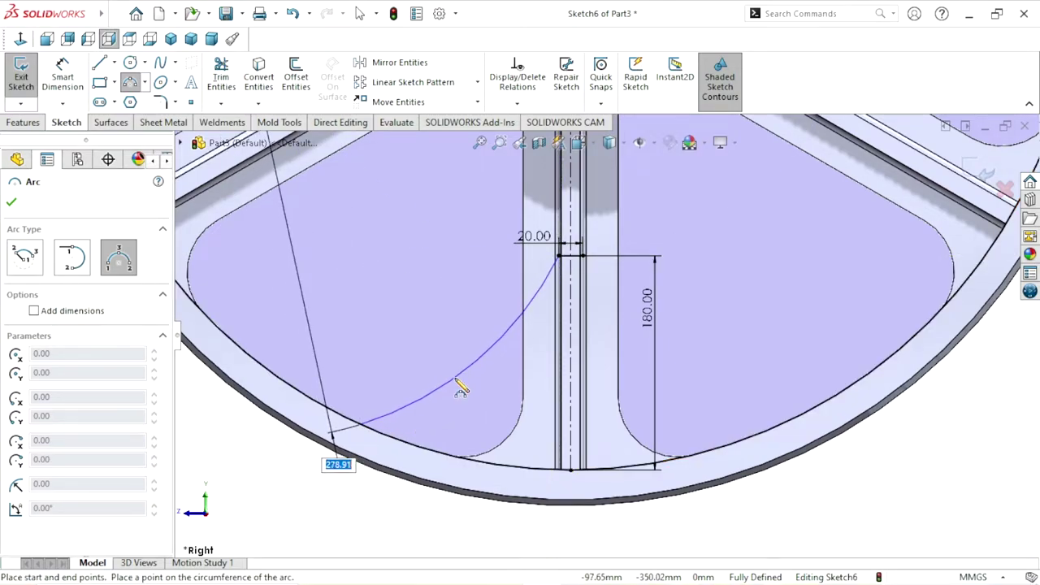
click(458, 382)
right_click(433, 351)
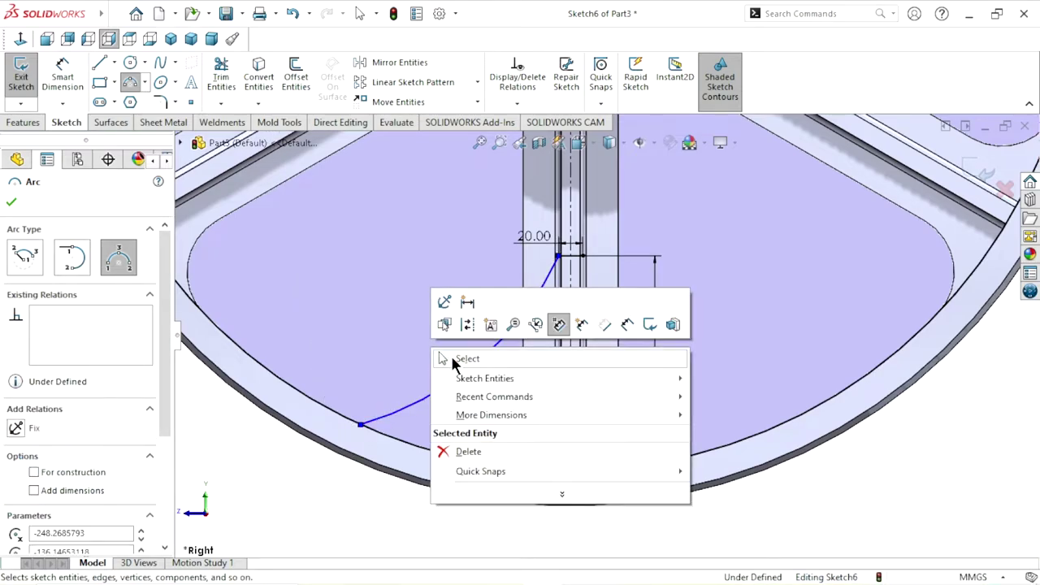
click(453, 365)
key(Escape)
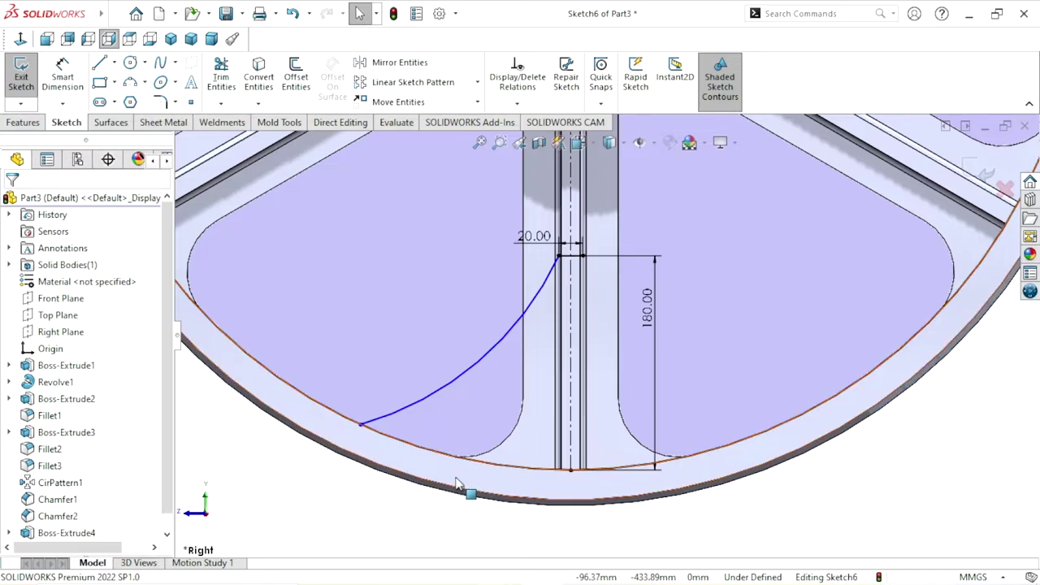
Dimension the arc's endpoint 150 mm from the centerline and its radius to 200 mm.
click(60, 91)
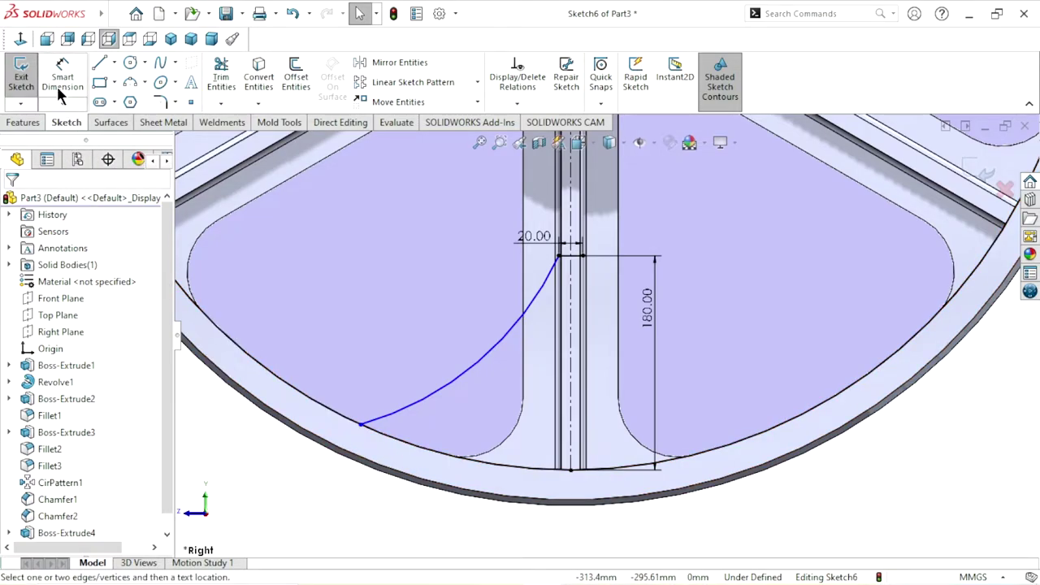
click(360, 424)
click(570, 443)
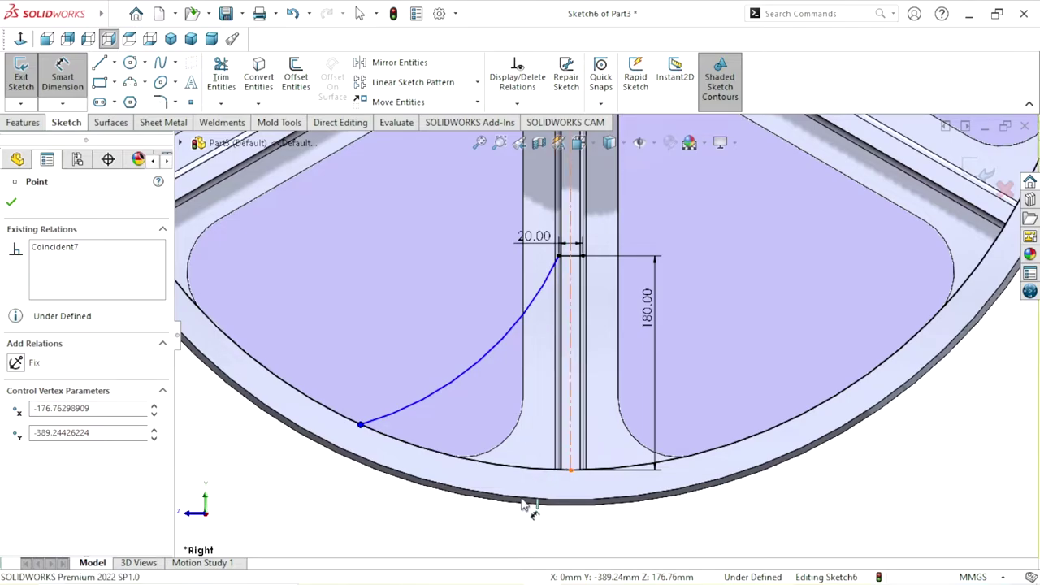
click(490, 540)
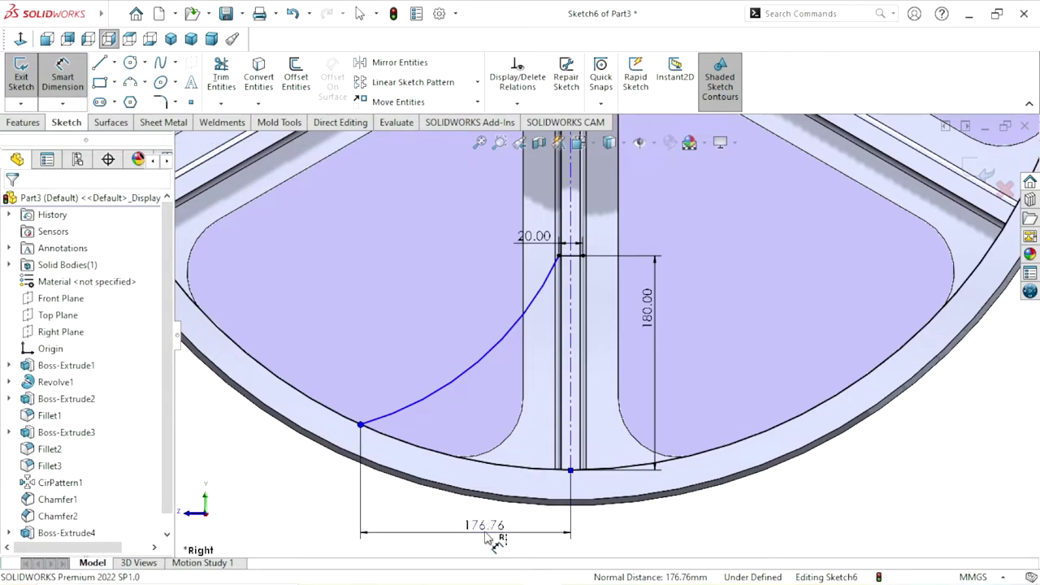
text(150)
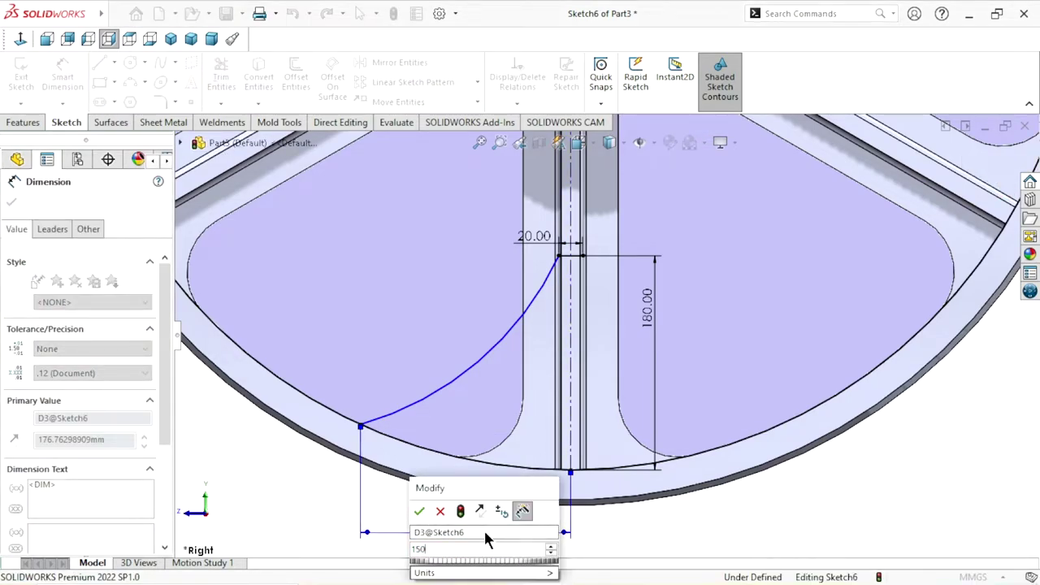
click(419, 512)
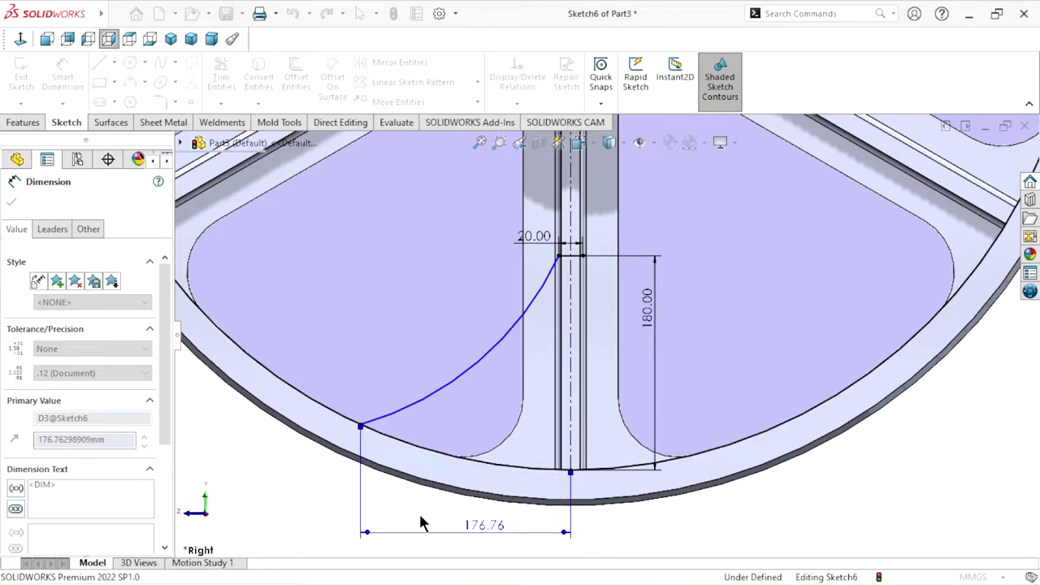
click(488, 378)
click(414, 327)
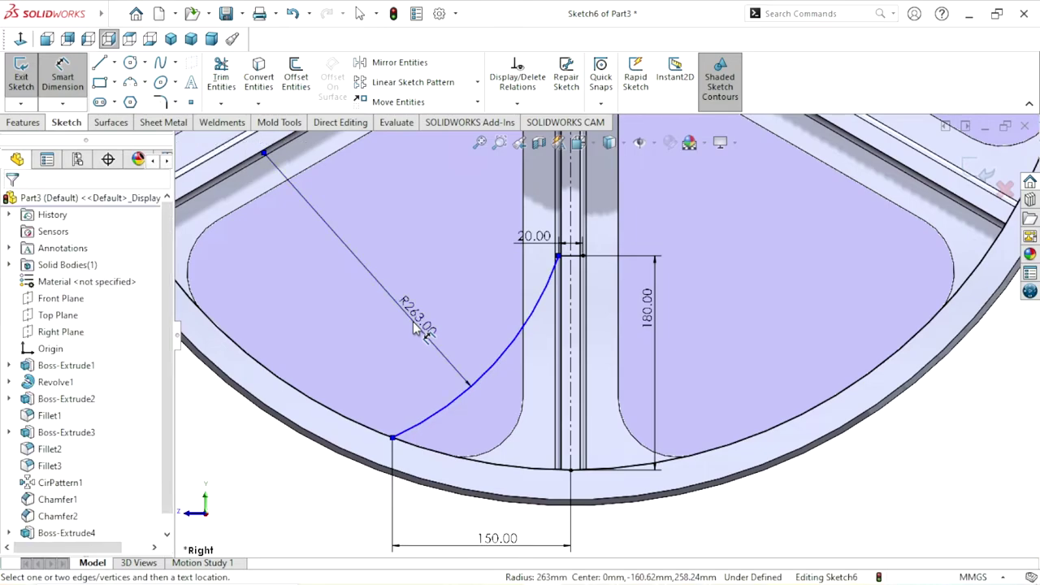
text(200)
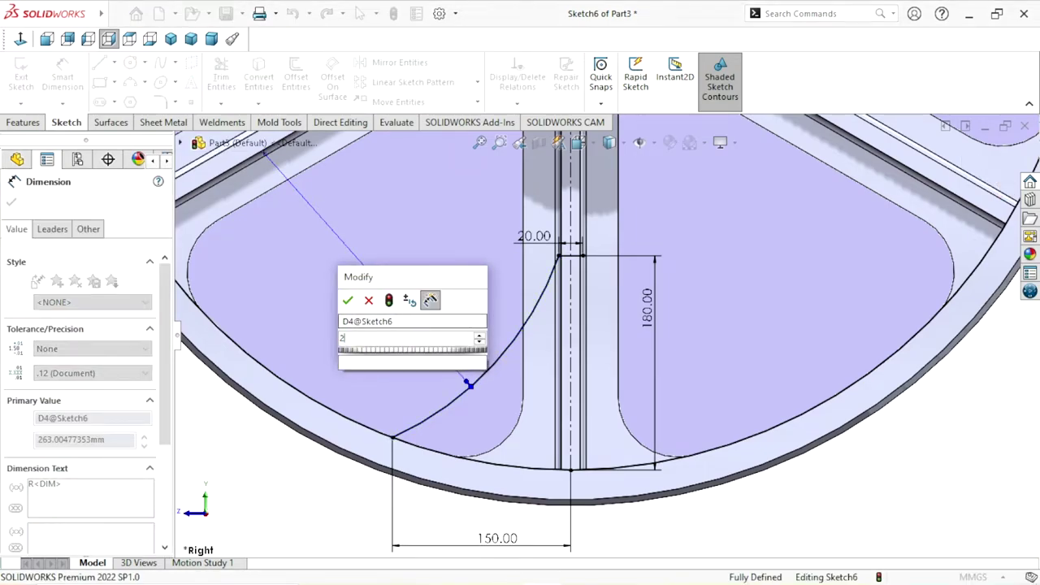
click(348, 299)
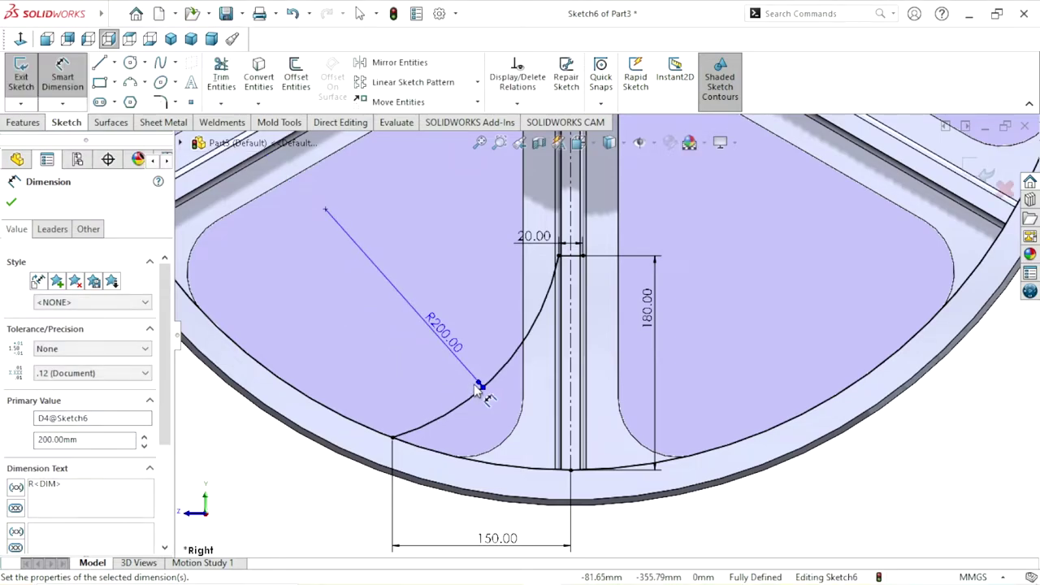
click(20, 199)
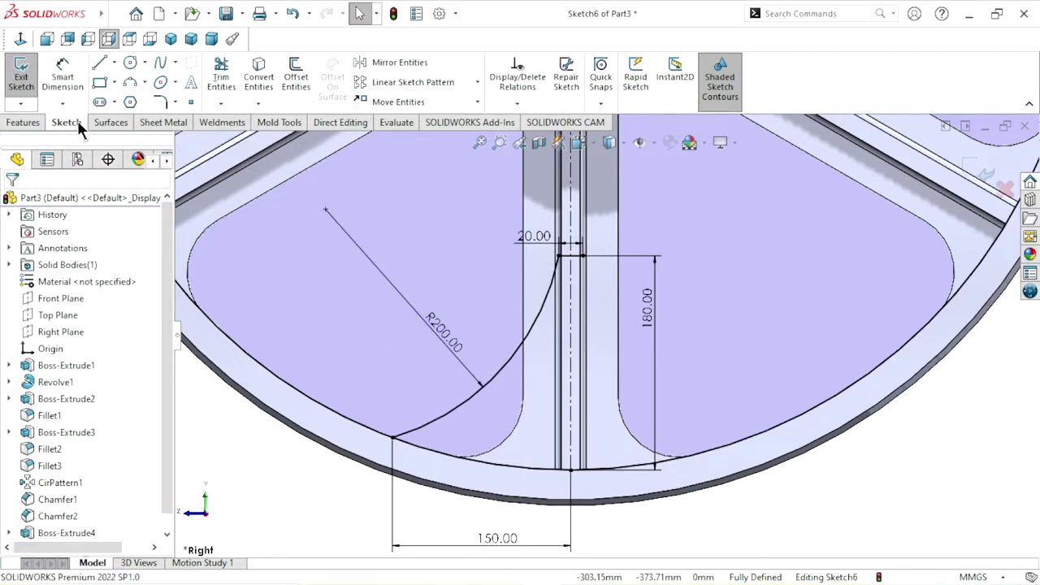
Mirror the R200 arc across the spoke centerline.
click(390, 63)
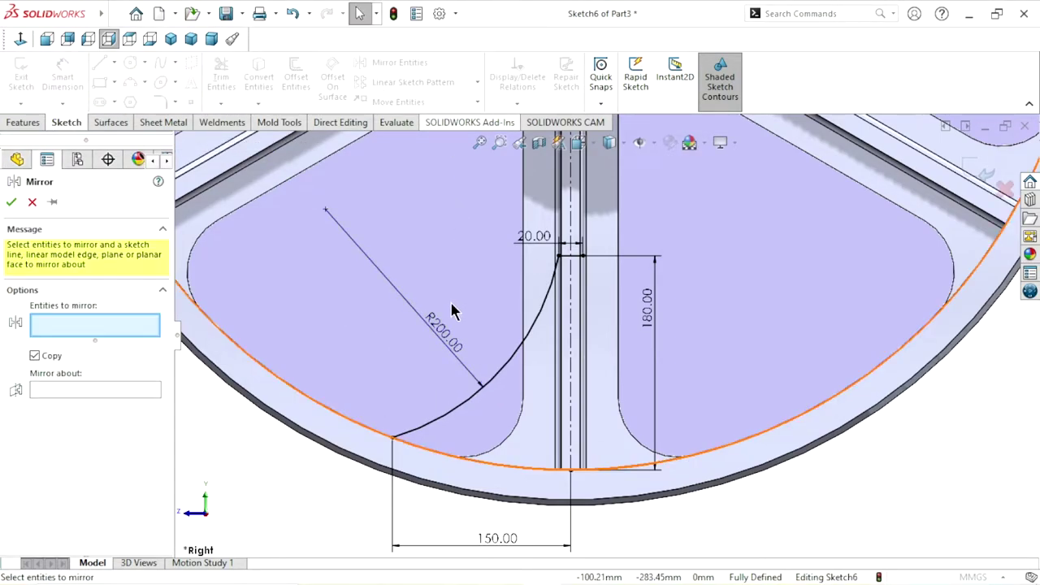
click(493, 380)
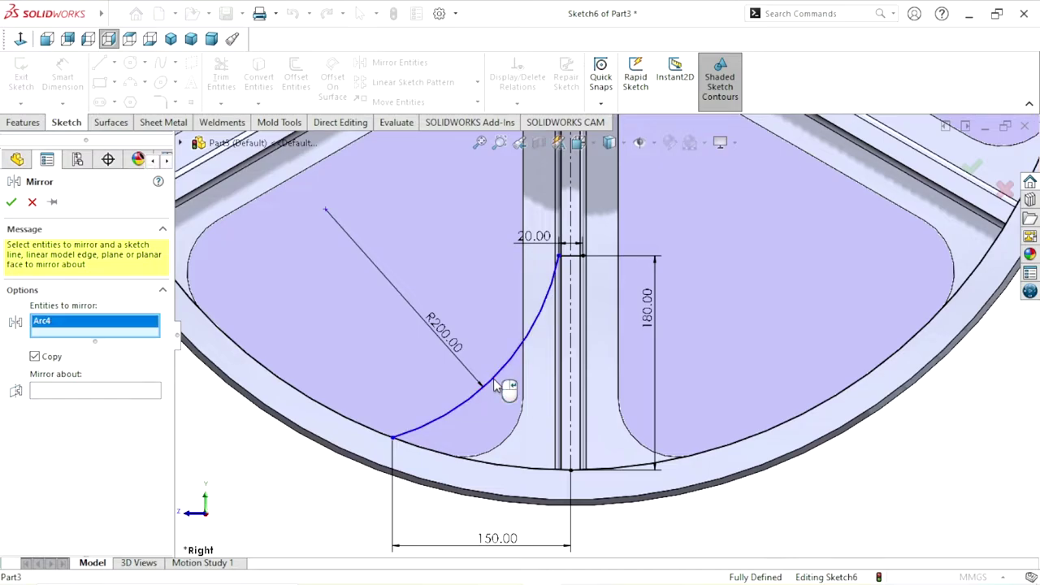
click(56, 391)
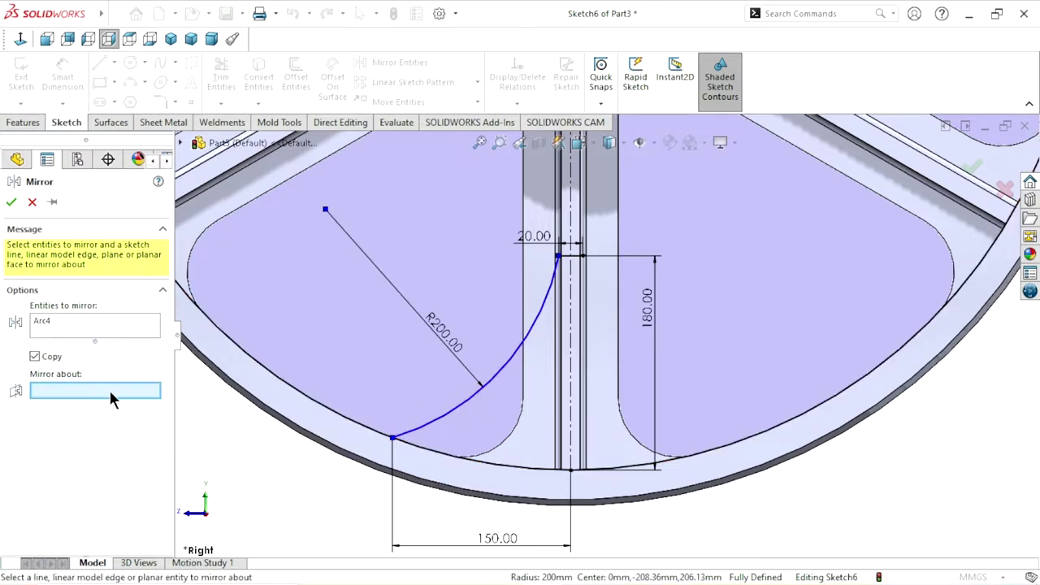
click(571, 375)
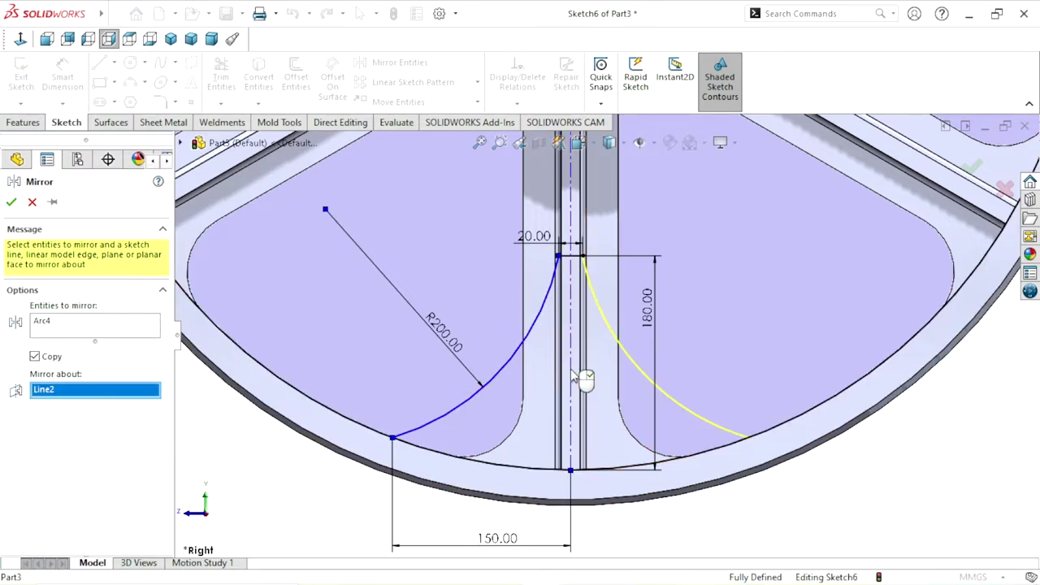
click(12, 203)
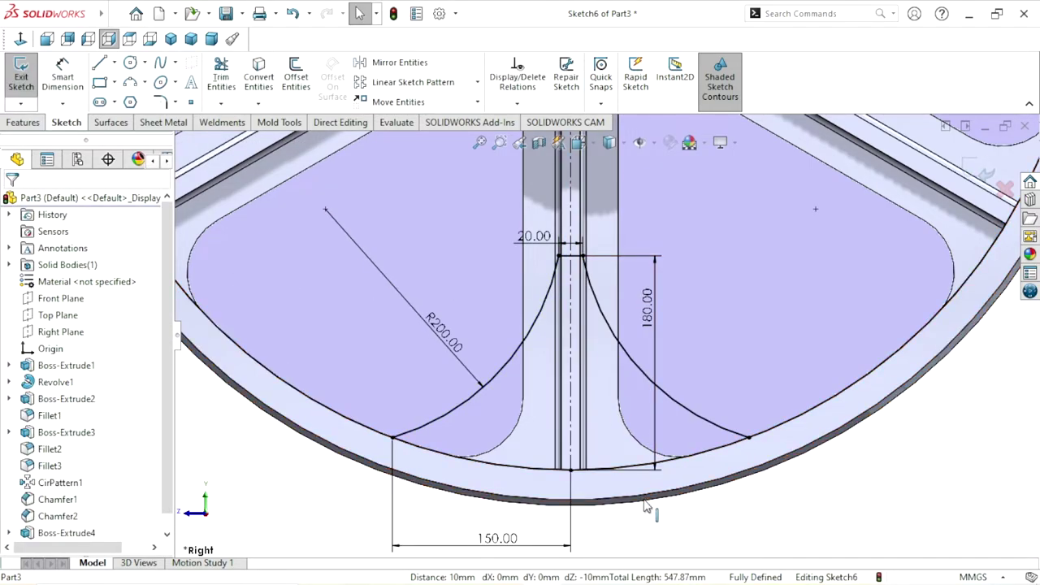
scroll(646, 505, up, 2)
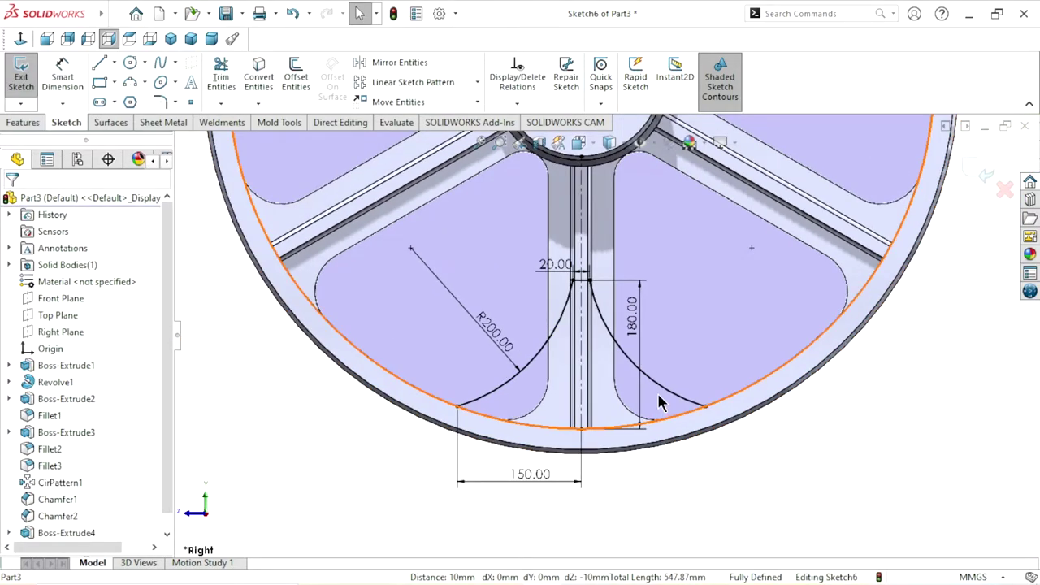
scroll(659, 402, down, 1)
Trim the excess sketch curves so the arcs and rim form a closed flared profile.
click(221, 81)
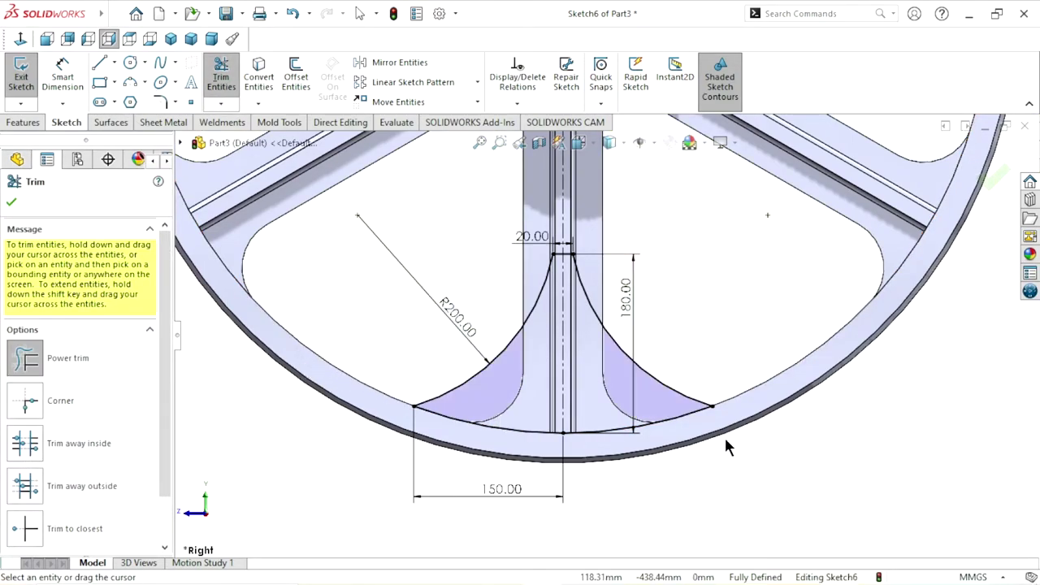
scroll(749, 434, up, 2)
scroll(642, 316, down, 1)
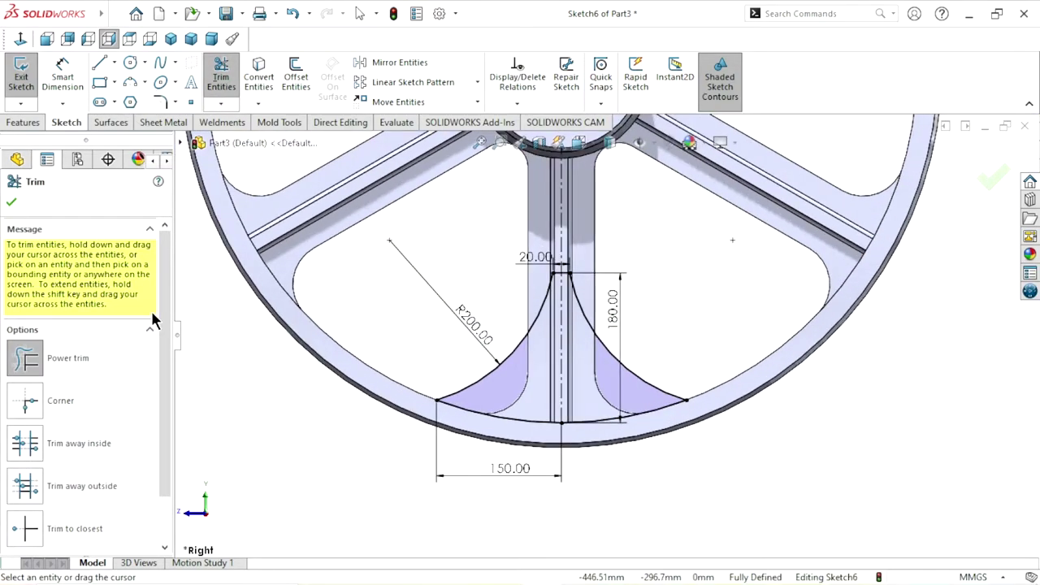
click(11, 203)
click(11, 123)
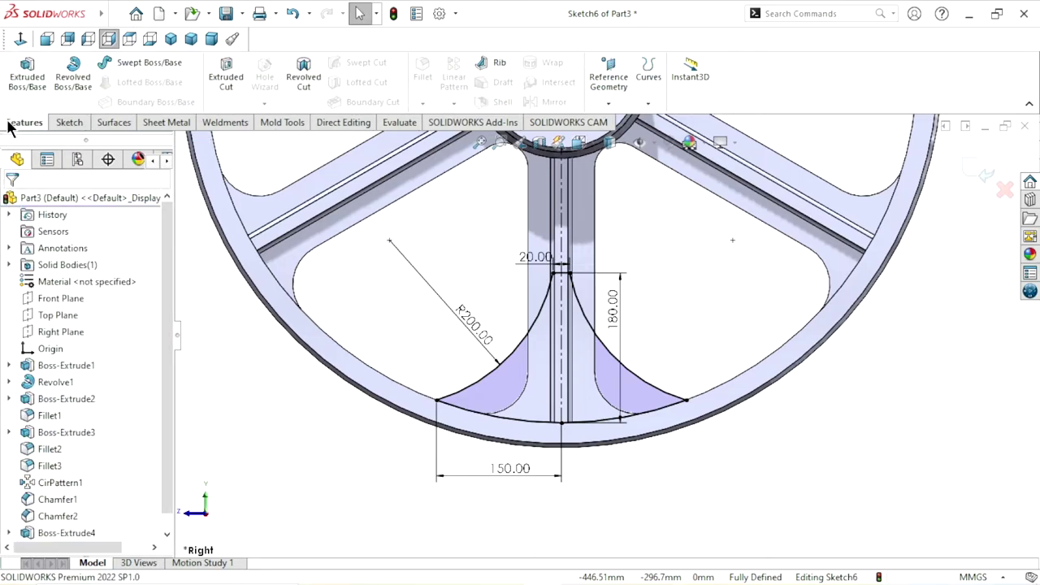
Extrude Sketch6 as a boss 85 mm deep with a Mid Plane end condition.
click(18, 84)
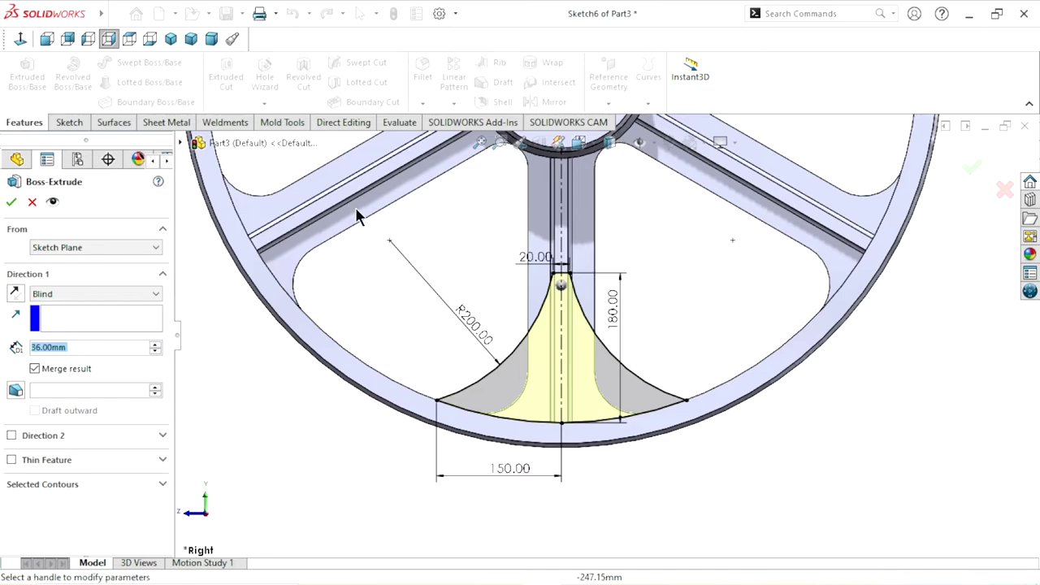
click(94, 344)
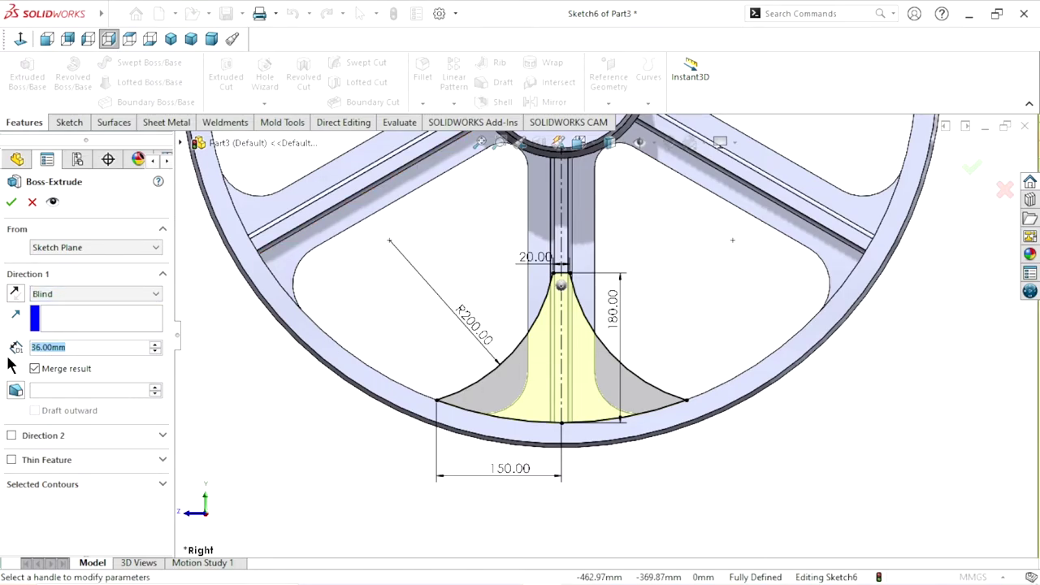
text(85)
key(Return)
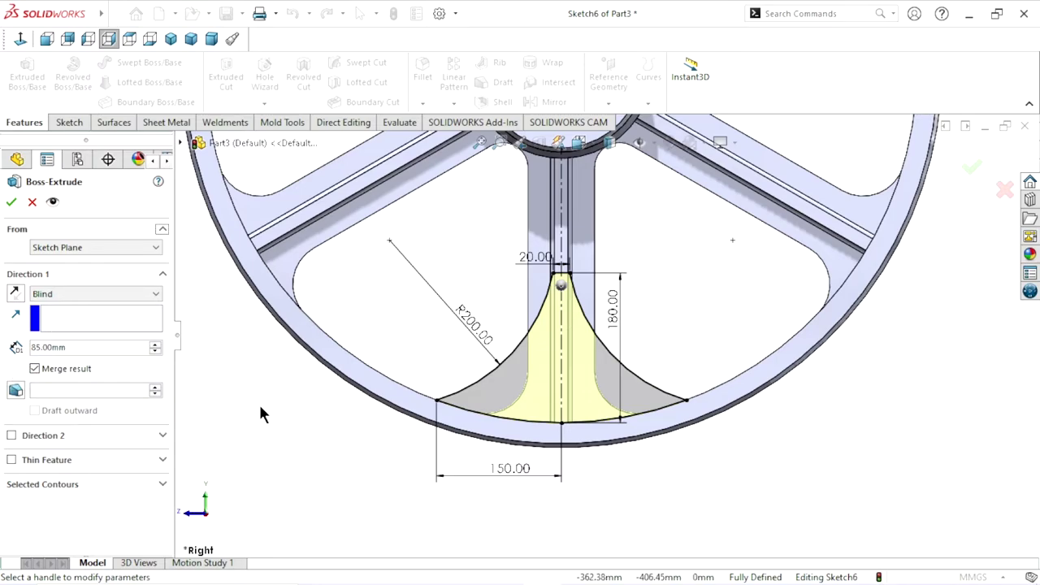
middle_drag(316, 409, 353, 437)
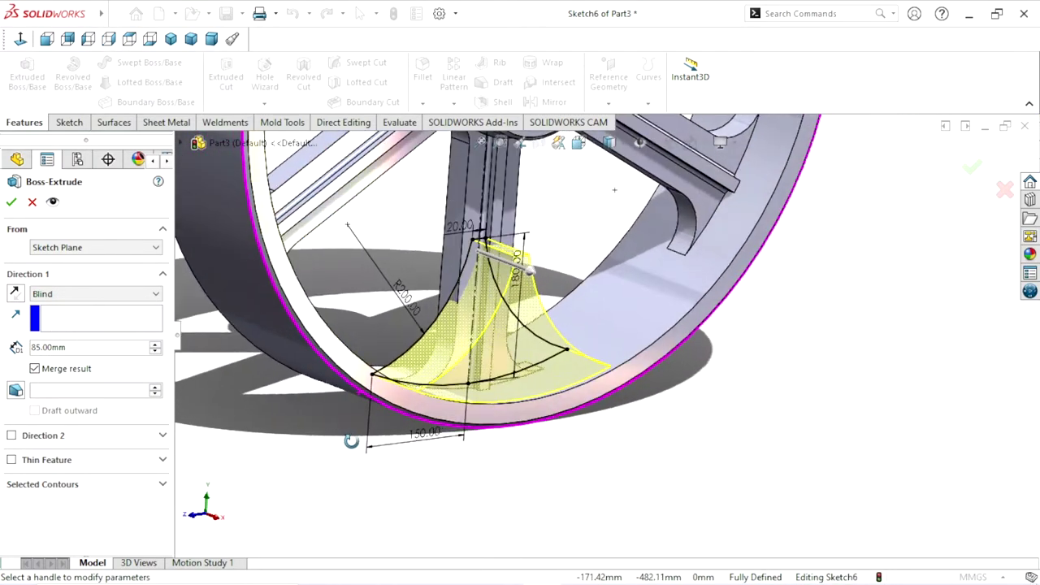
click(114, 292)
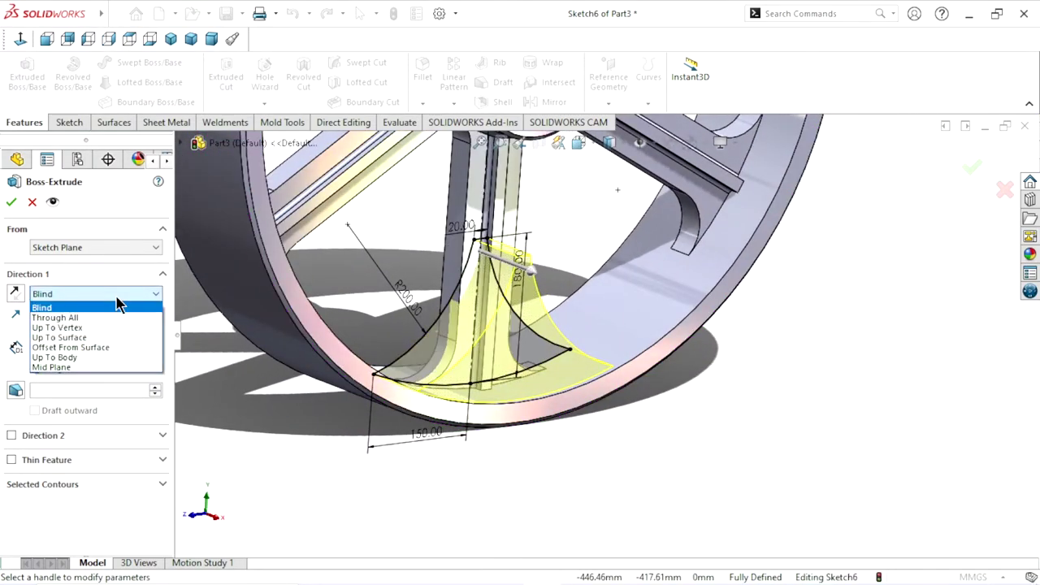
click(71, 367)
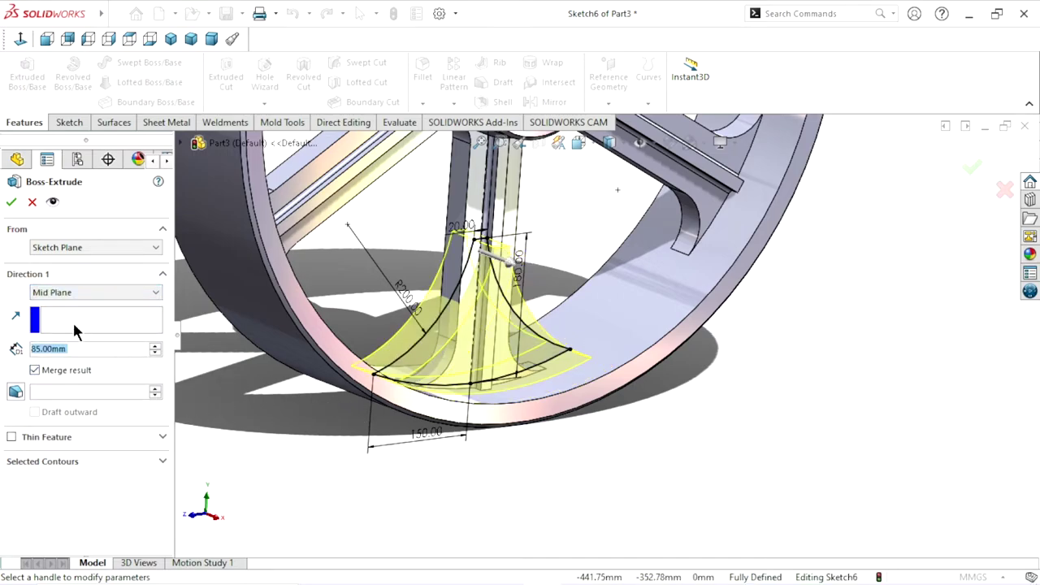
click(11, 203)
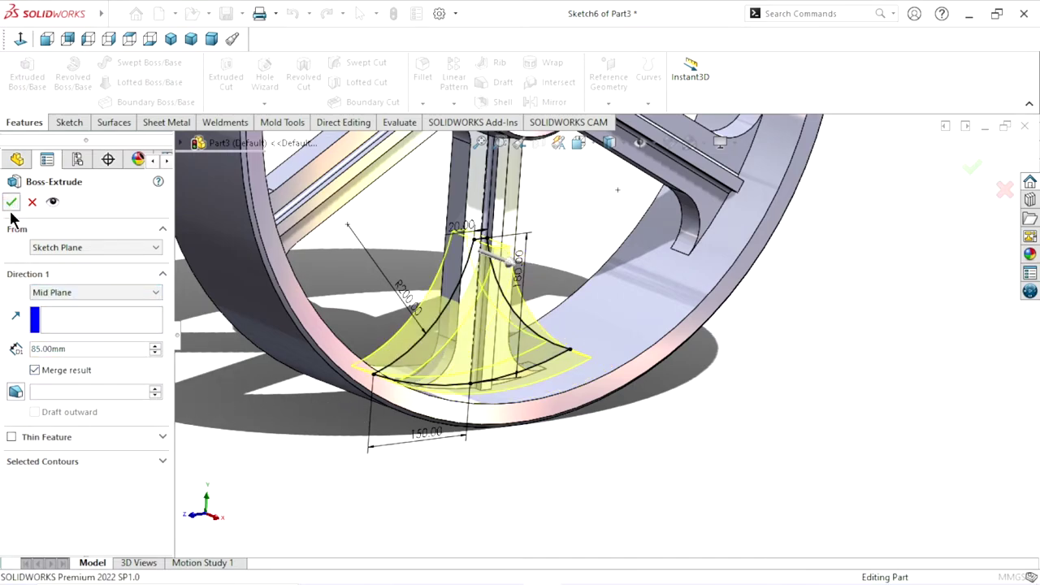
scroll(547, 377, up, 3)
mouse_move(688, 399)
middle_down()
mouse_move(572, 346)
mouse_move(650, 358)
mouse_move(573, 403)
mouse_move(782, 411)
middle_up()
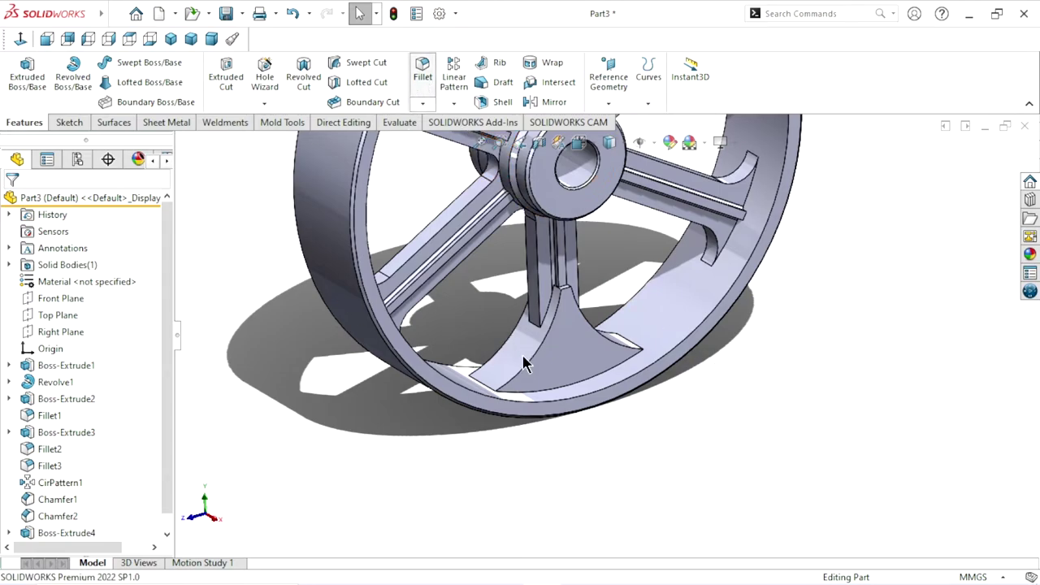
Fillet the boss's two curved edges at the rim with a 5 mm radius.
key(f)
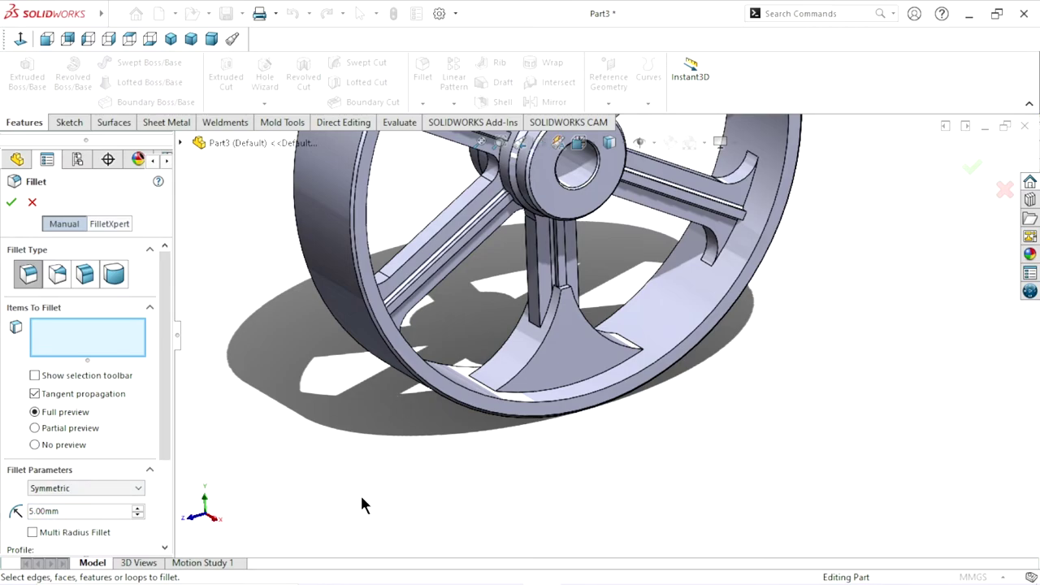
scroll(611, 418, down, 2)
scroll(611, 418, down, 2)
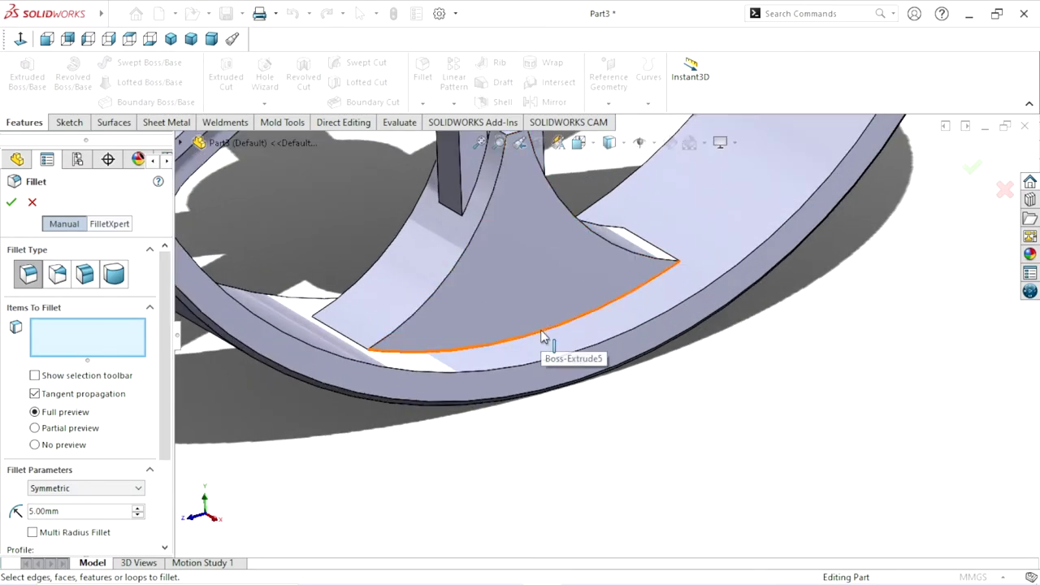
click(543, 338)
mouse_move(398, 387)
middle_down()
mouse_move(536, 441)
mouse_move(365, 470)
middle_up()
scroll(302, 429, down, 3)
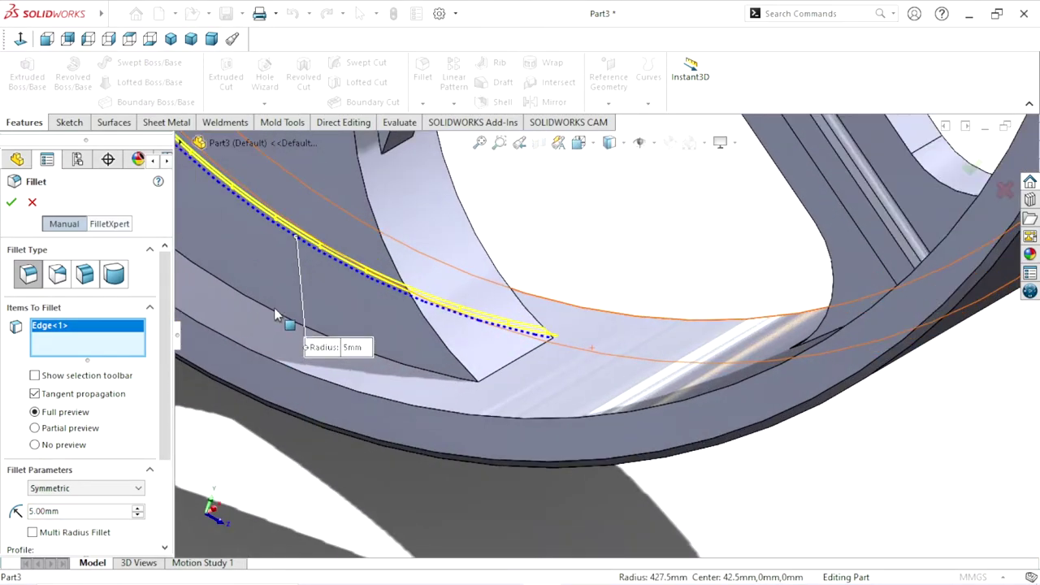
click(273, 313)
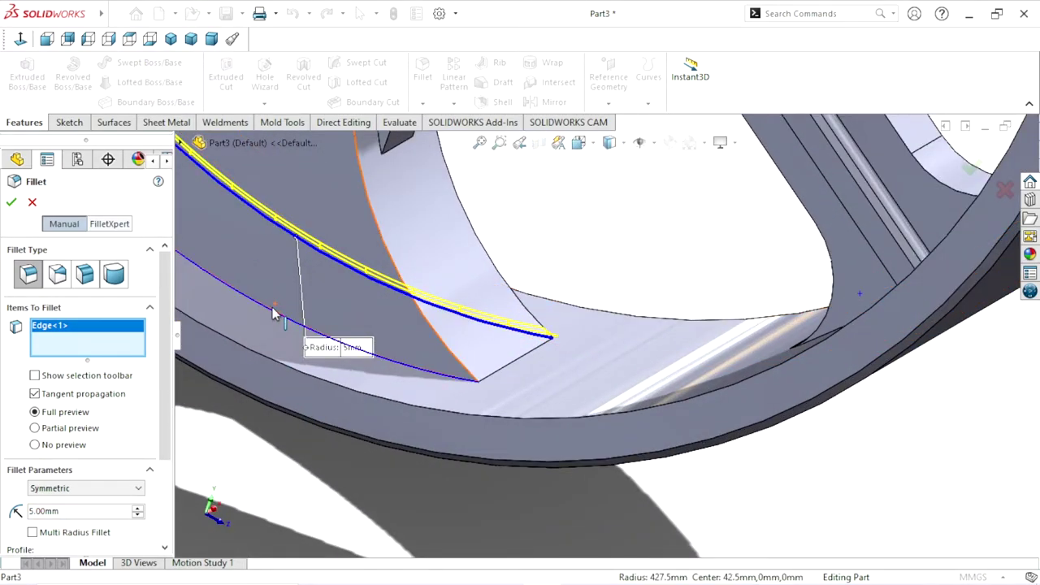
click(9, 203)
mouse_move(424, 466)
middle_down()
mouse_move(468, 449)
mouse_move(647, 457)
middle_up()
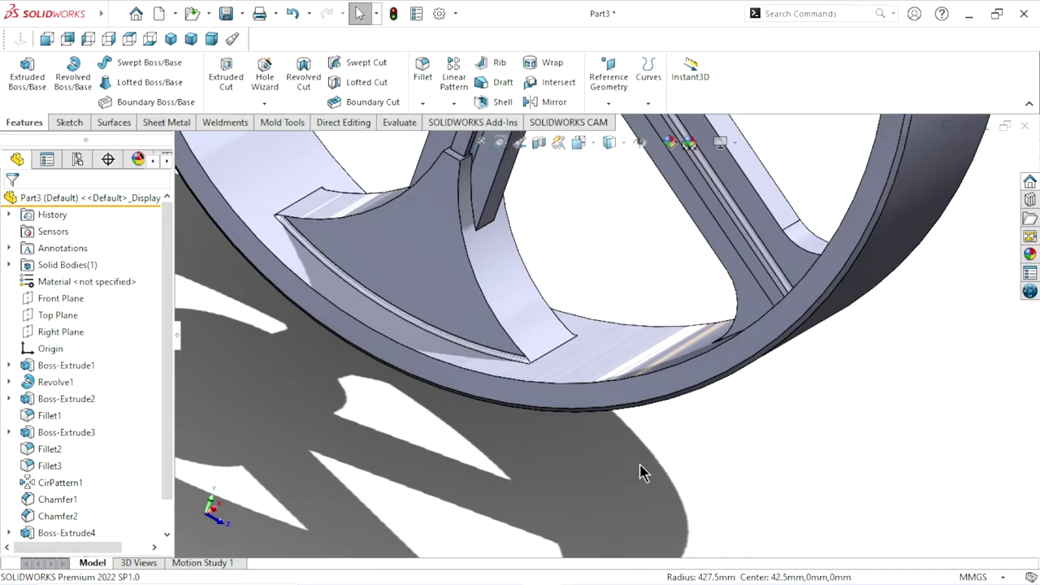
Chamfer the flared boss's four curved edges at 3 mm × 45°.
click(424, 103)
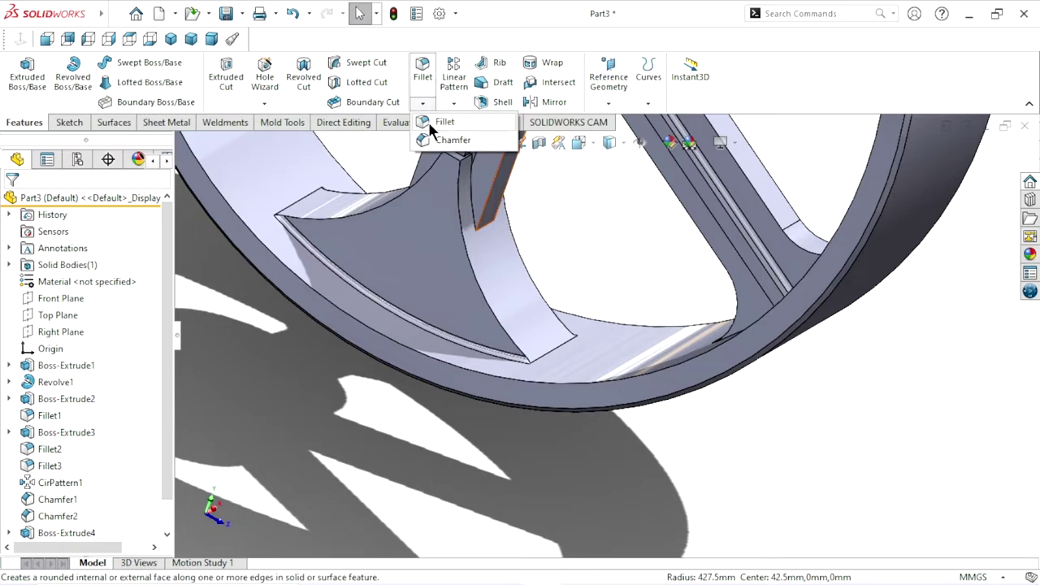
click(428, 139)
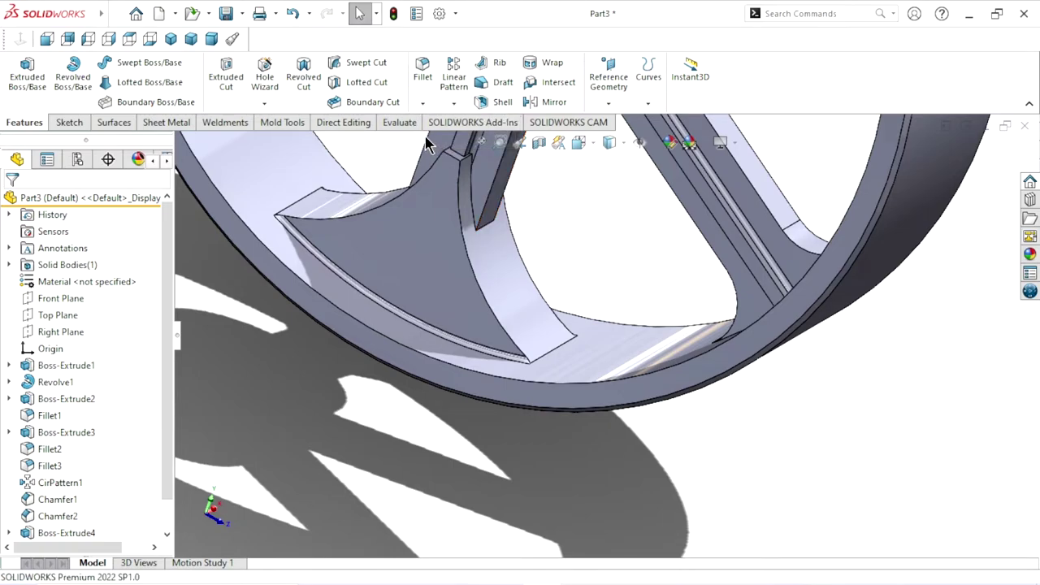
click(77, 509)
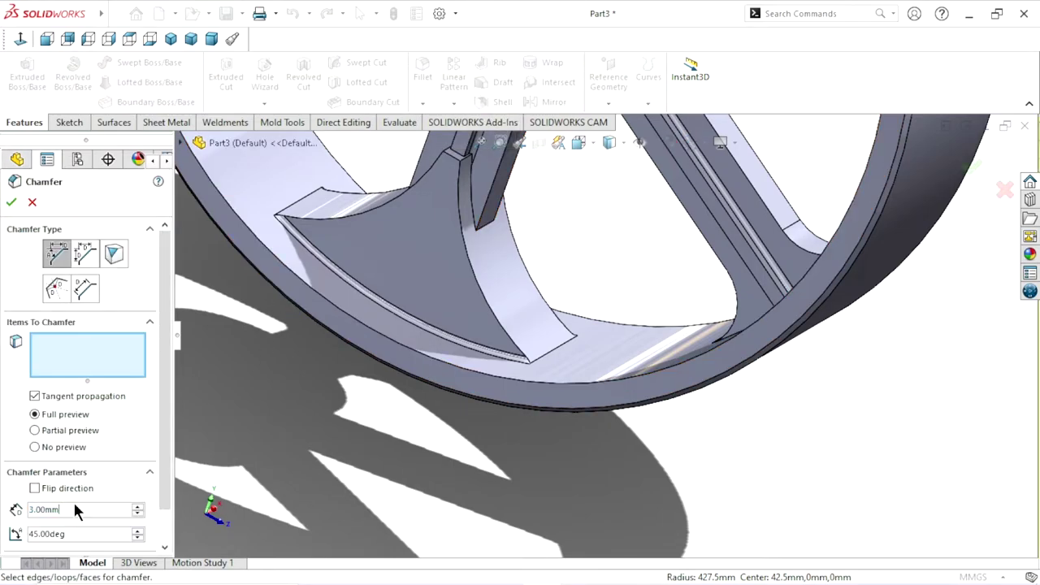
drag(63, 508, 11, 507)
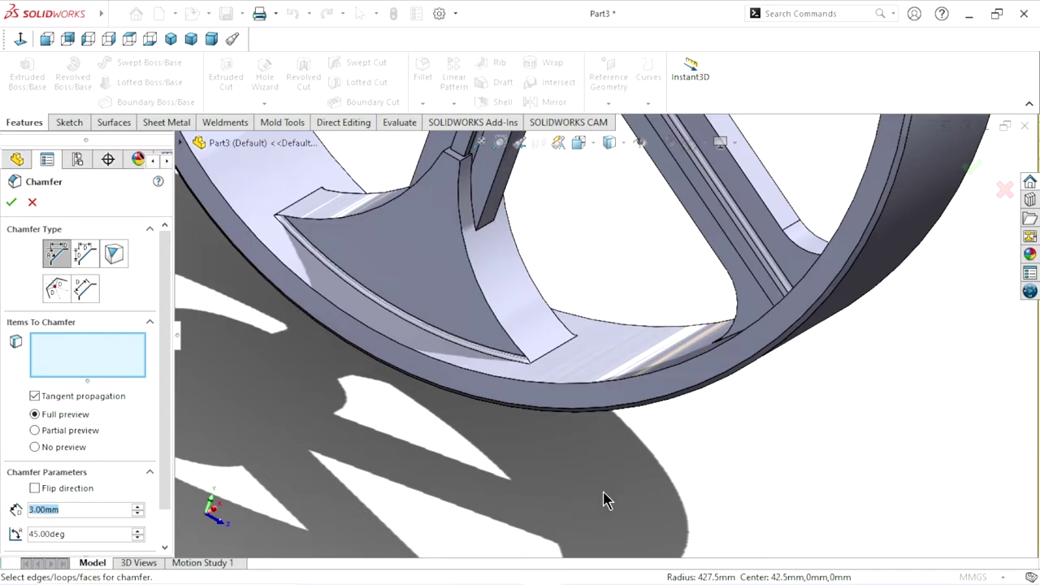
click(479, 299)
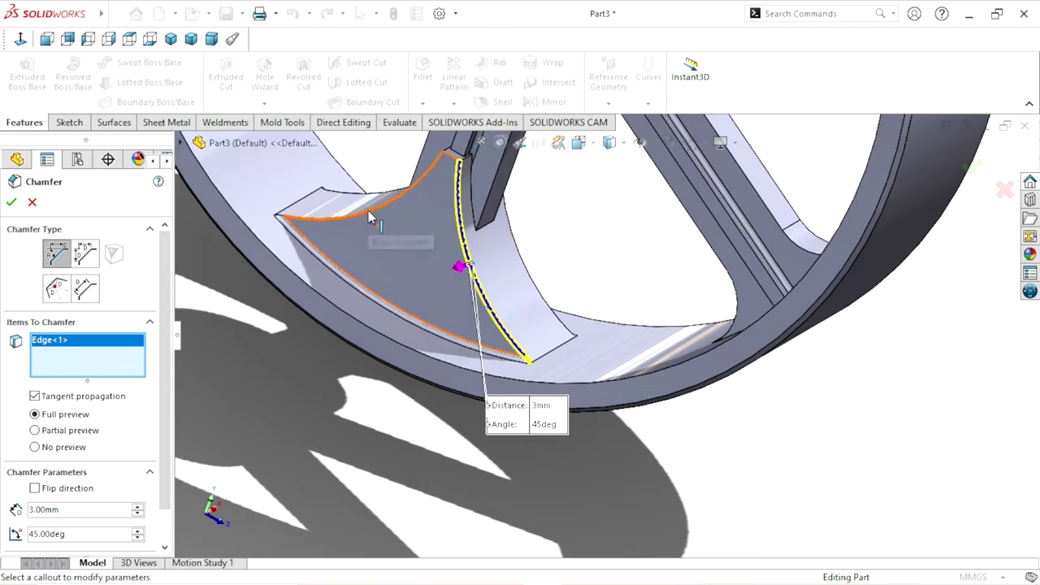
click(370, 215)
click(374, 195)
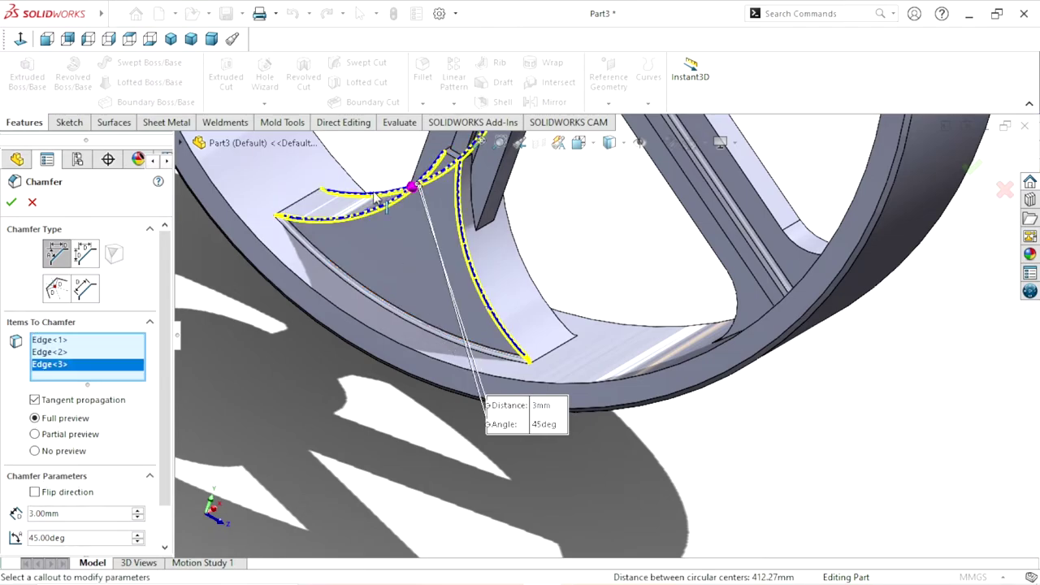
click(538, 294)
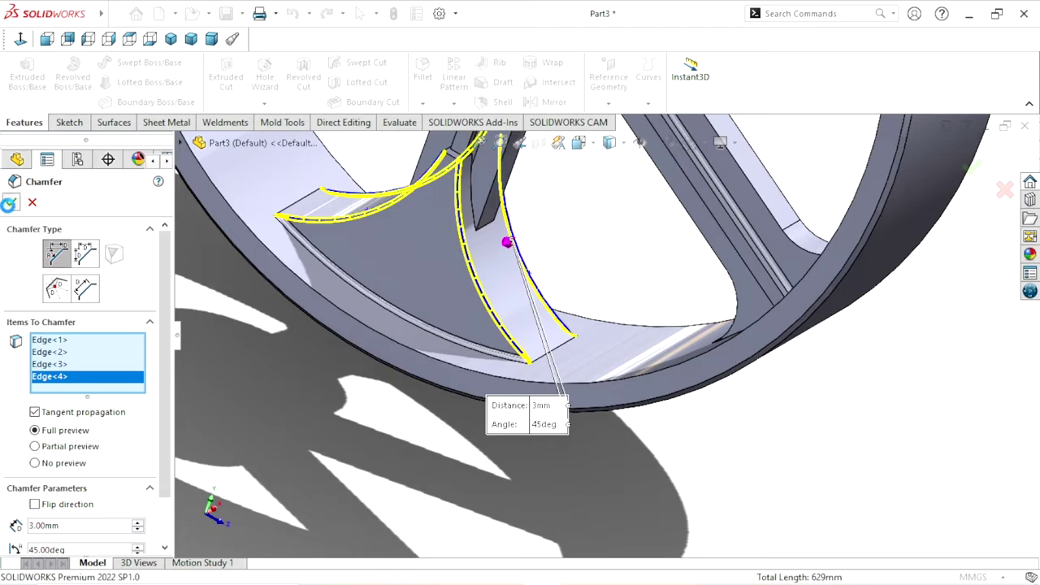
click(11, 202)
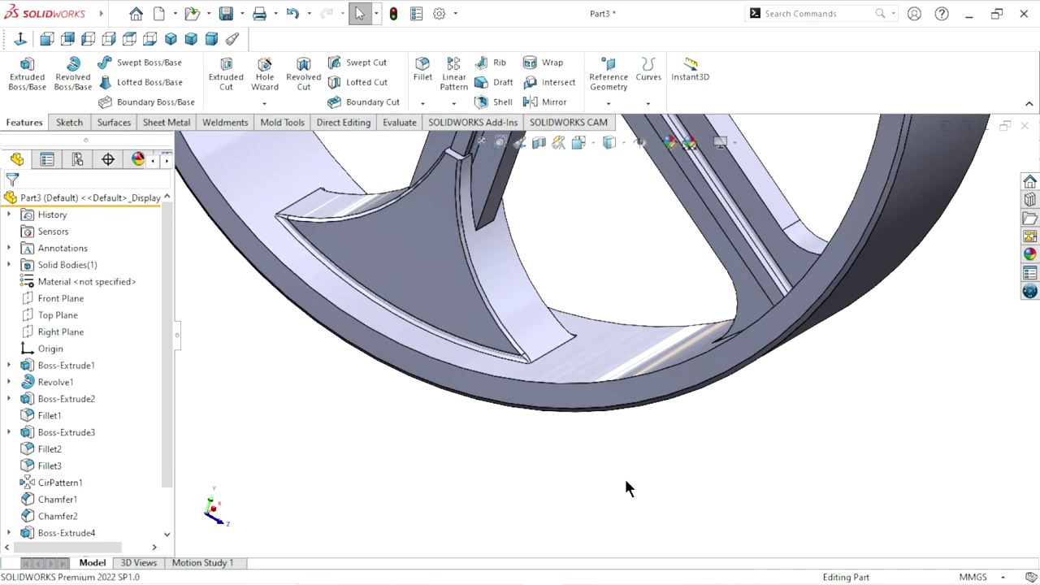
Chamfer both wavy curved edges of the Boss-Extrude4 spoke bracket at 3 mm × 45°.
click(422, 103)
scroll(578, 348, up, 5)
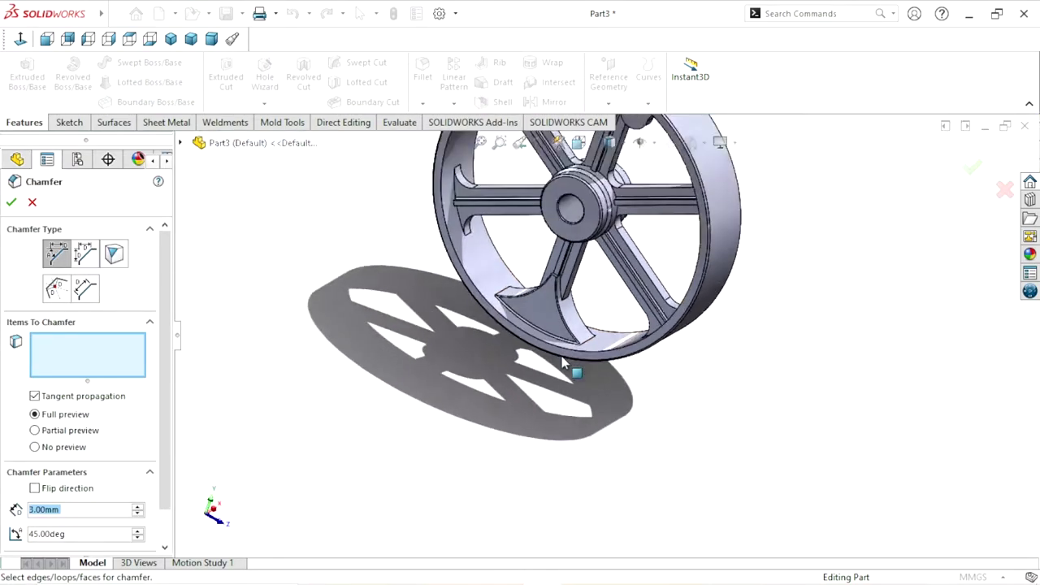
scroll(578, 348, down, 3)
scroll(569, 325, down, 3)
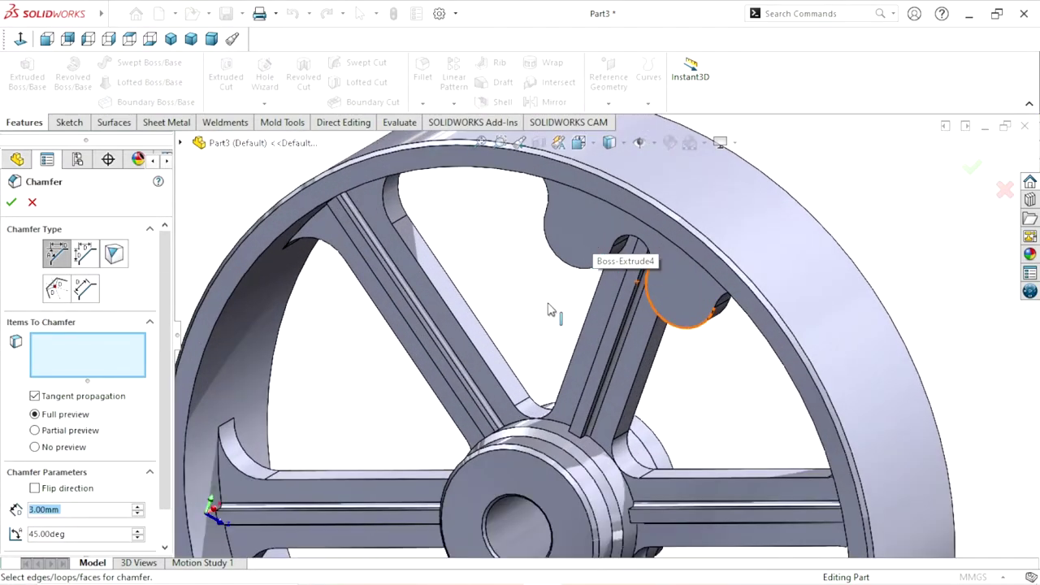
scroll(550, 307, down, 3)
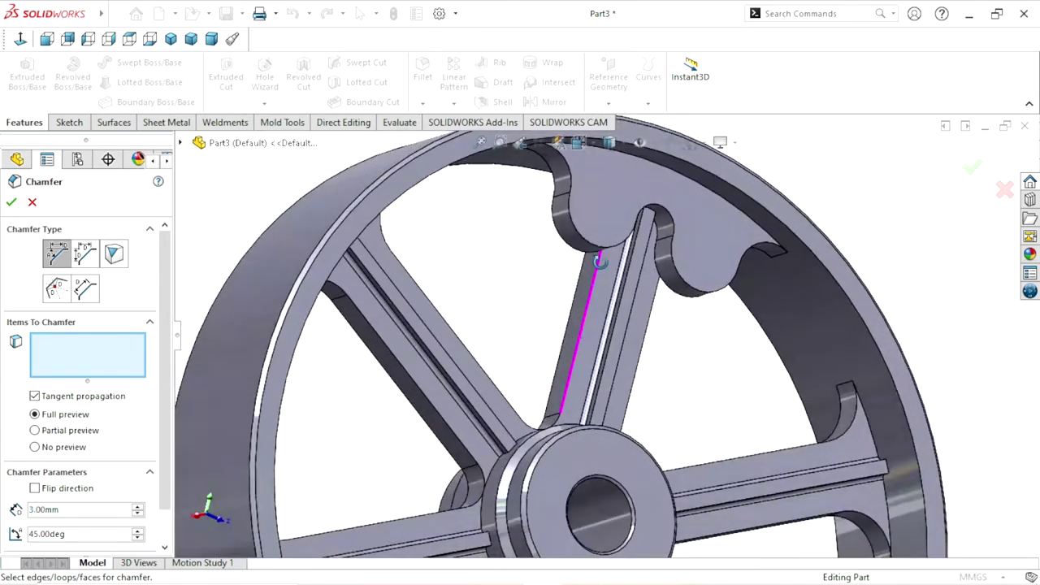
middle_drag(535, 312, 584, 256)
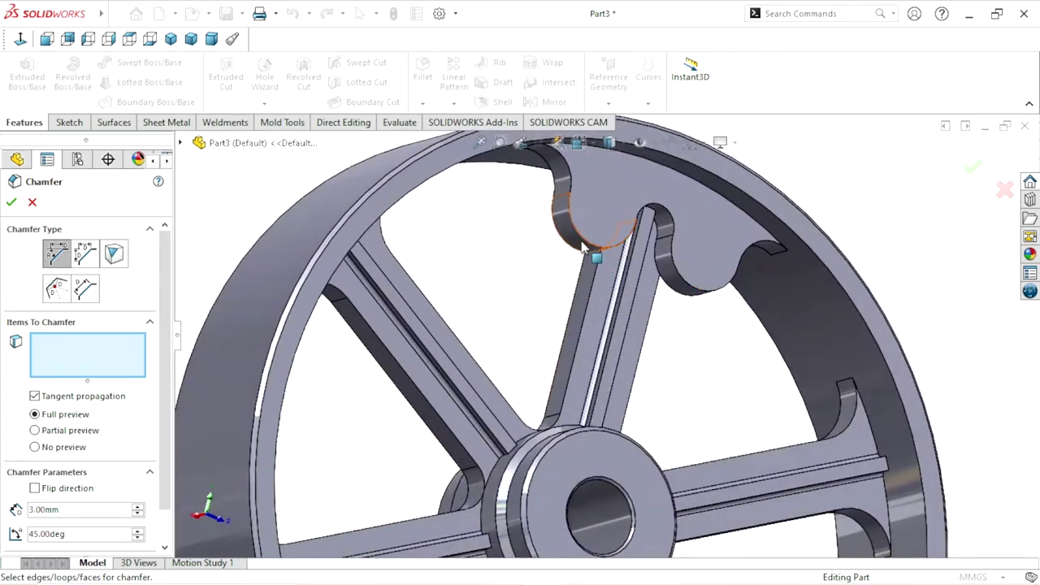
scroll(589, 249, down, 5)
click(569, 249)
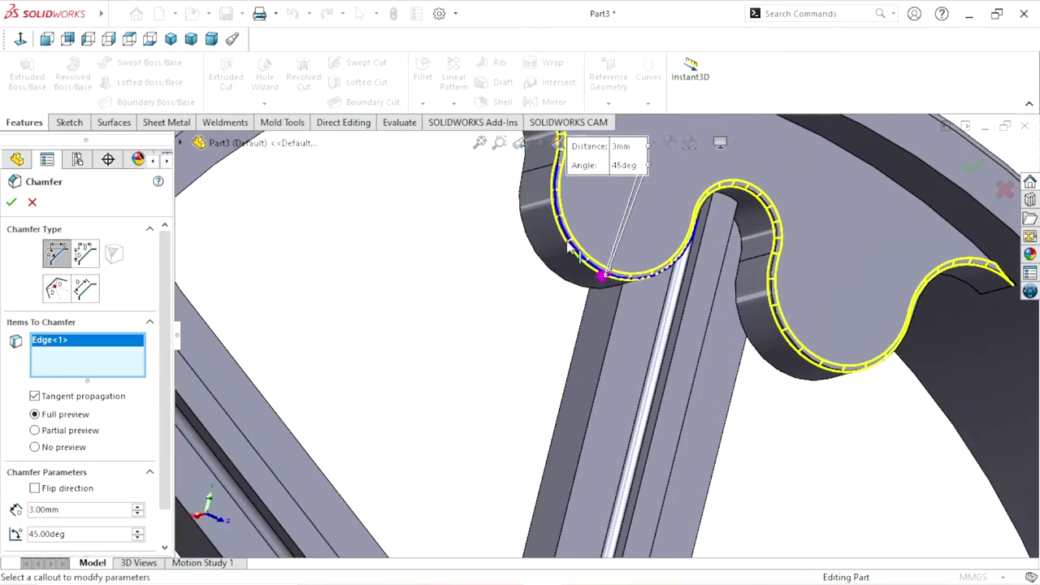
scroll(530, 315, up, 5)
middle_drag(571, 342, 606, 367)
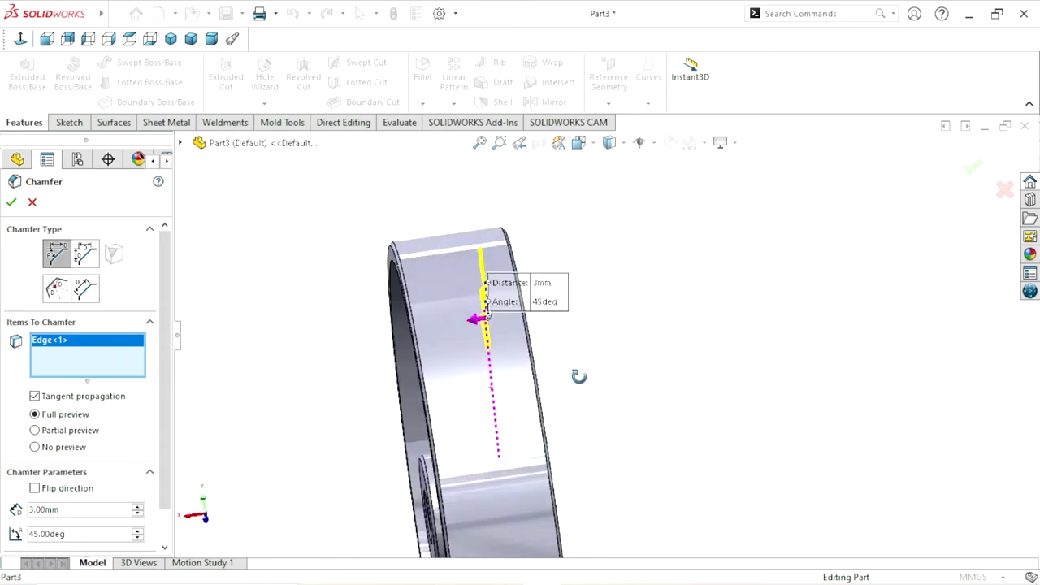
scroll(317, 338, down, 3)
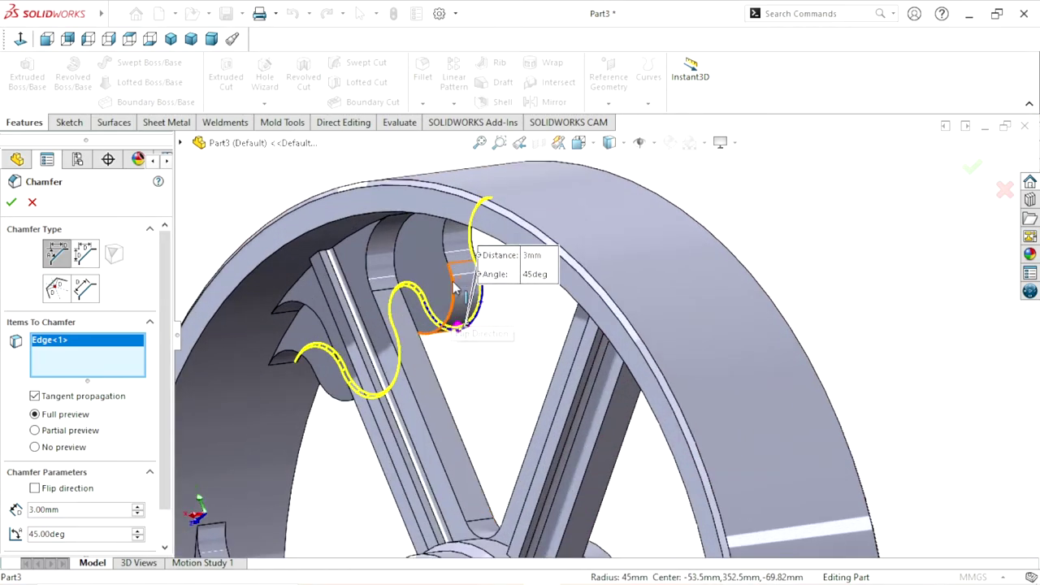
click(453, 289)
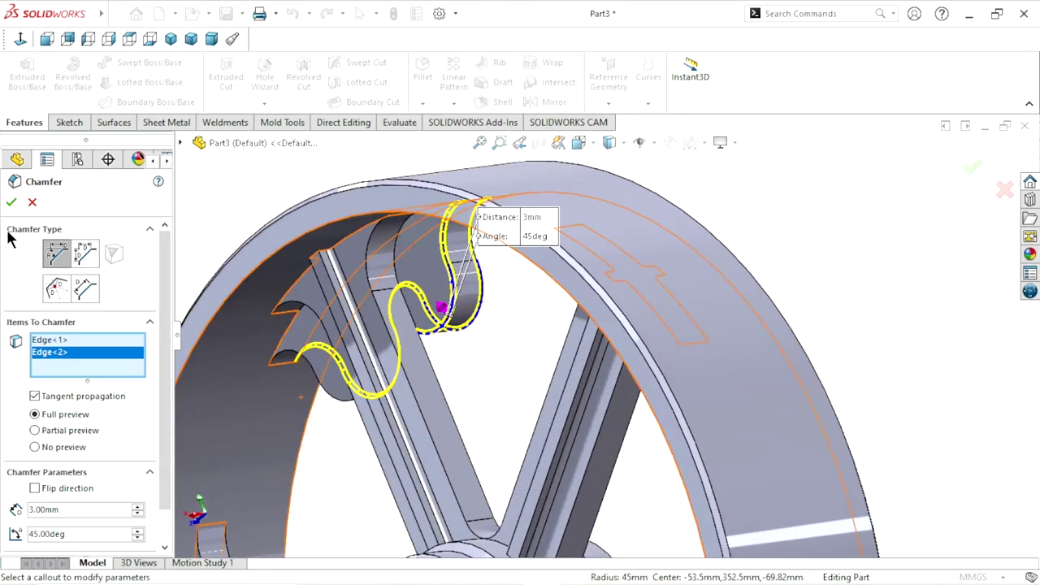
click(11, 203)
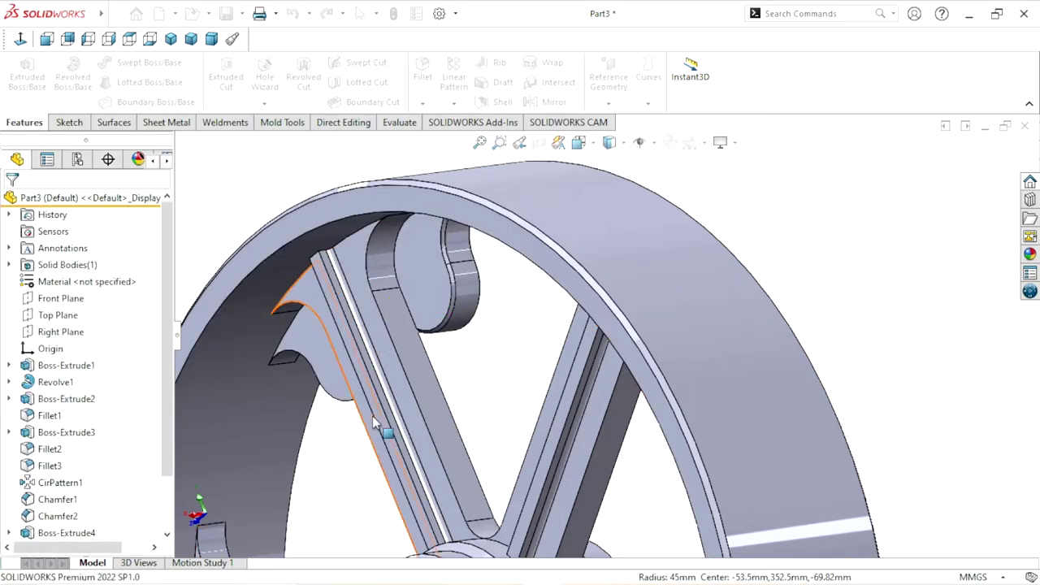
Reopen Chamfer4 and add two more curved edges of the neighbouring bracket.
scroll(370, 426, up, 3)
middle_drag(372, 424, 418, 420)
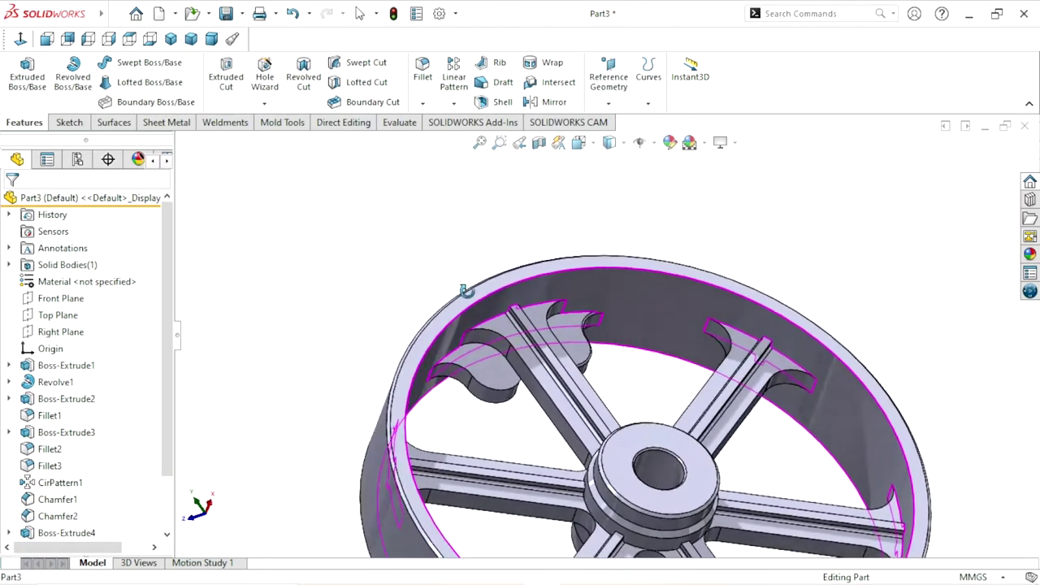
mouse_move(473, 352)
middle_down()
mouse_move(514, 419)
mouse_move(488, 349)
middle_up()
scroll(514, 419, up, 3)
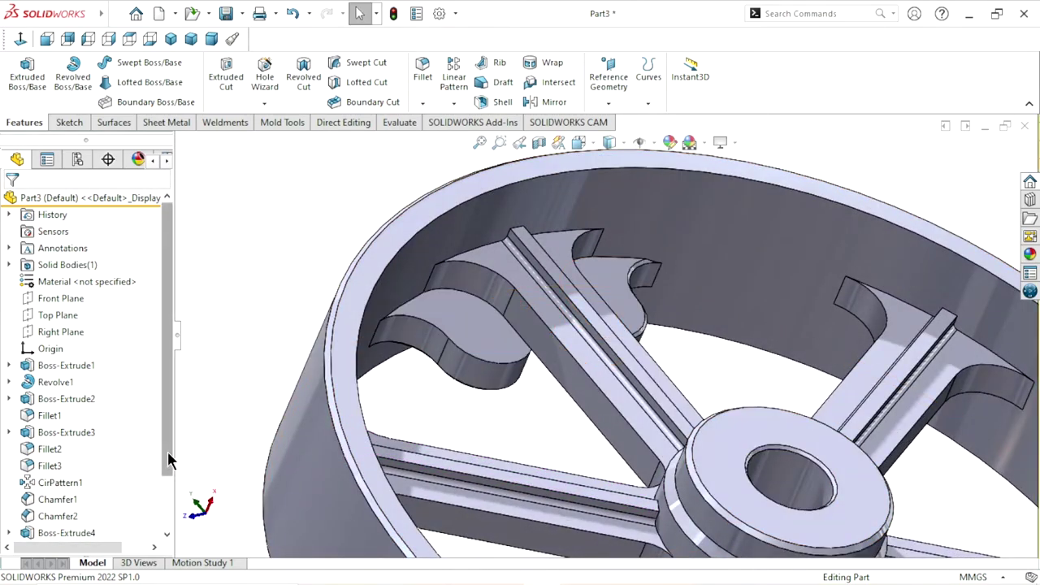
drag(167, 451, 168, 544)
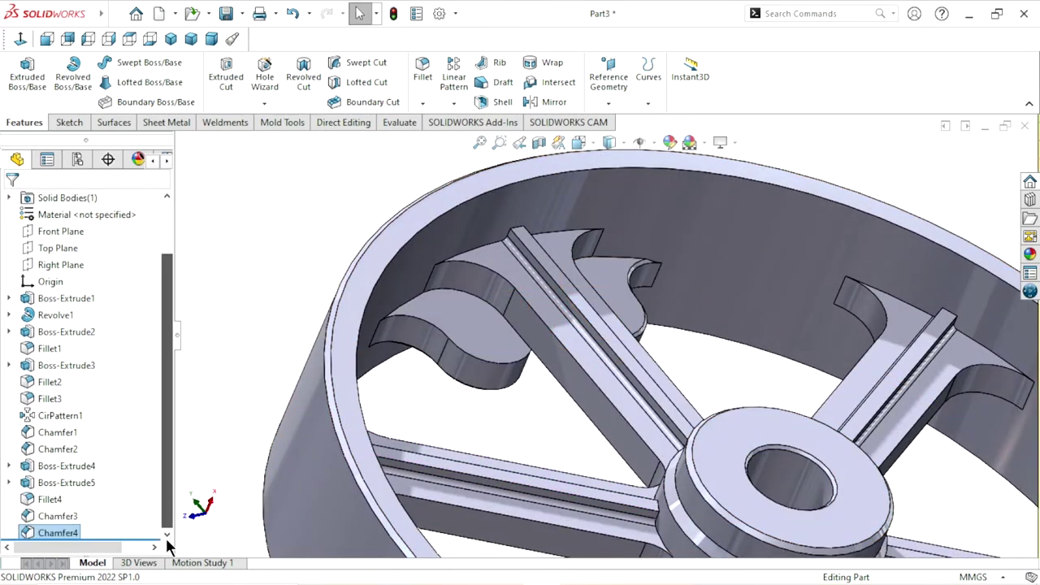
click(72, 533)
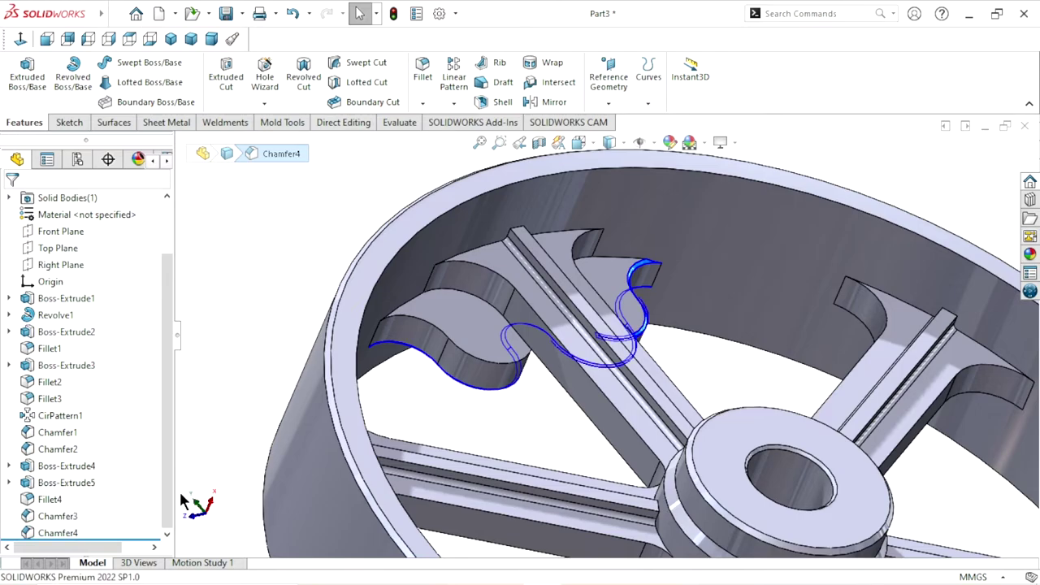
double_click(485, 413)
scroll(474, 399, down, 3)
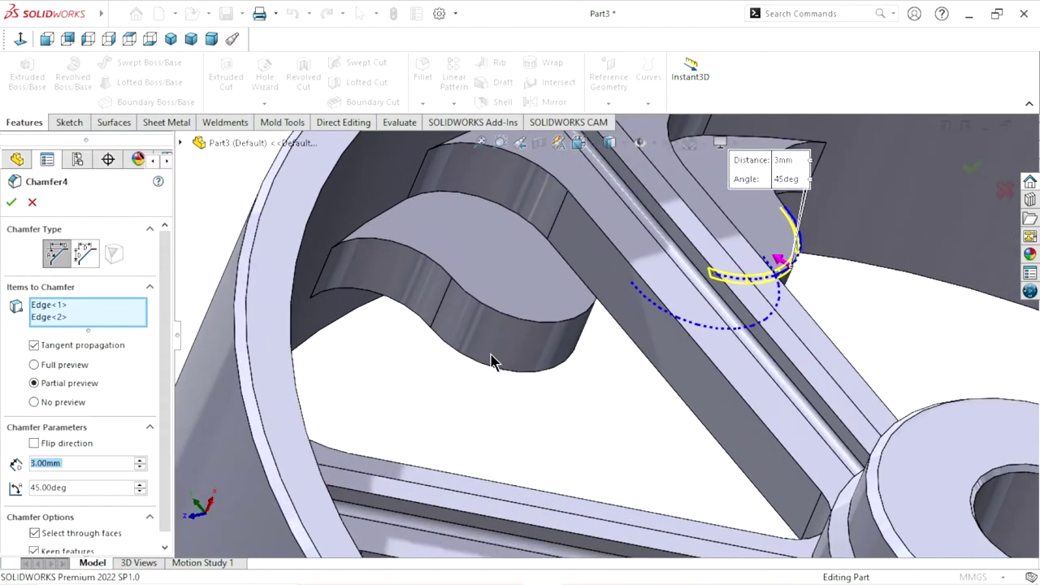
click(501, 318)
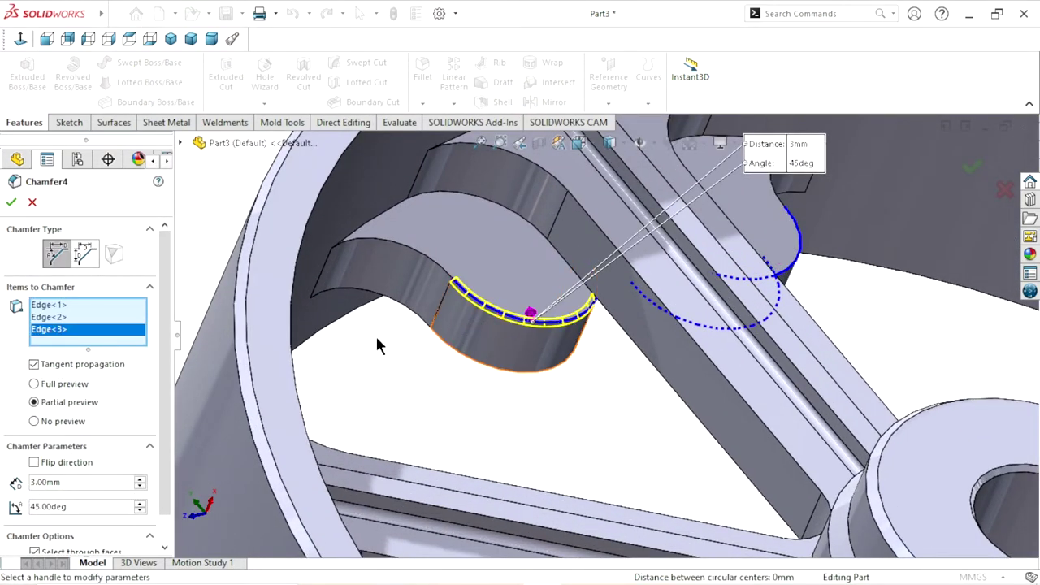
click(390, 244)
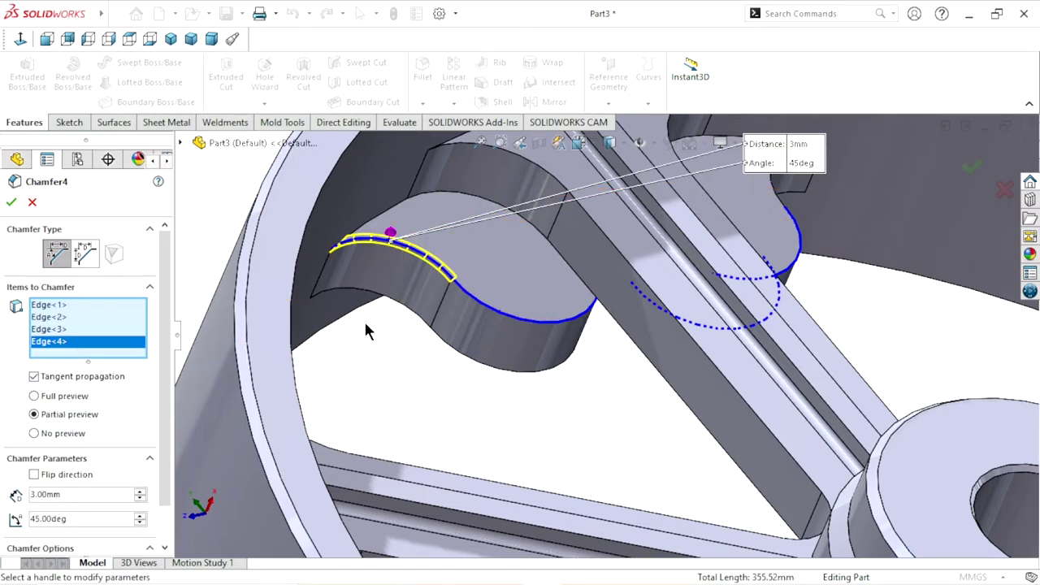
Remove Edge<4> from Chamfer4, add another bracket lobe edge, and accept the 3 mm chamfer.
click(72, 330)
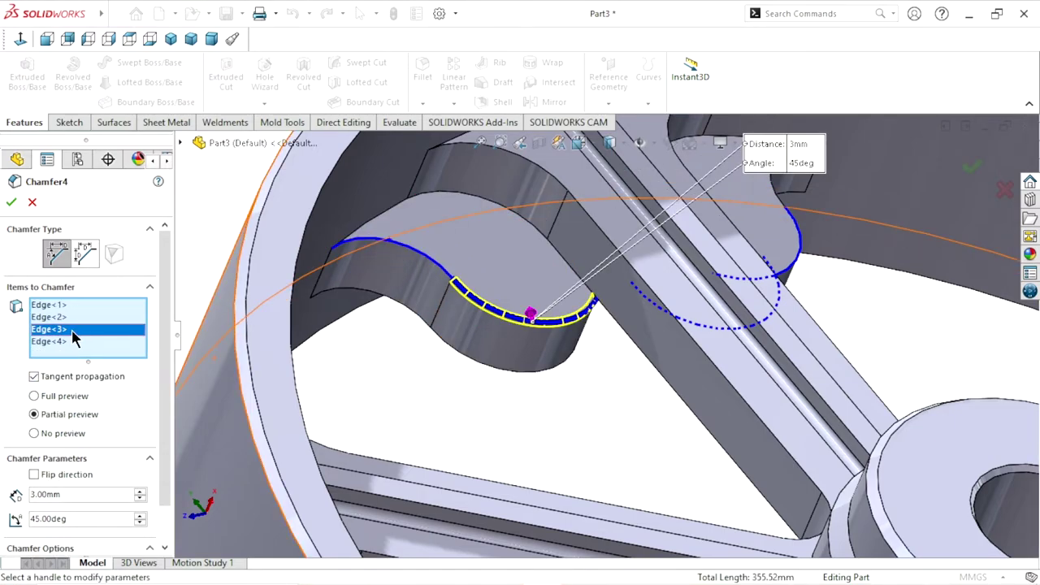
right_click(79, 341)
click(91, 370)
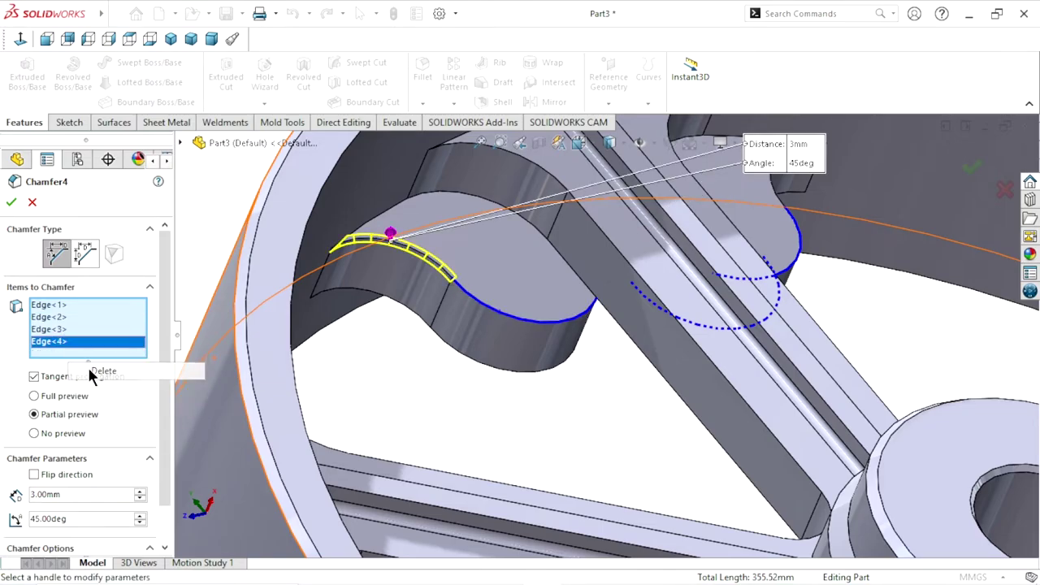
middle_drag(385, 393, 472, 304)
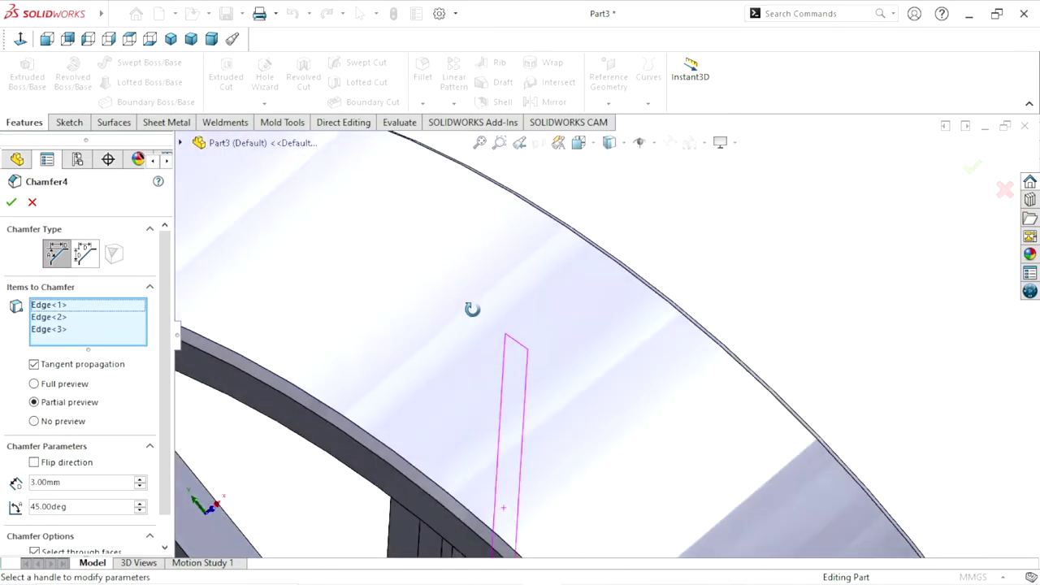
scroll(472, 399, up, 3)
scroll(476, 398, down, 3)
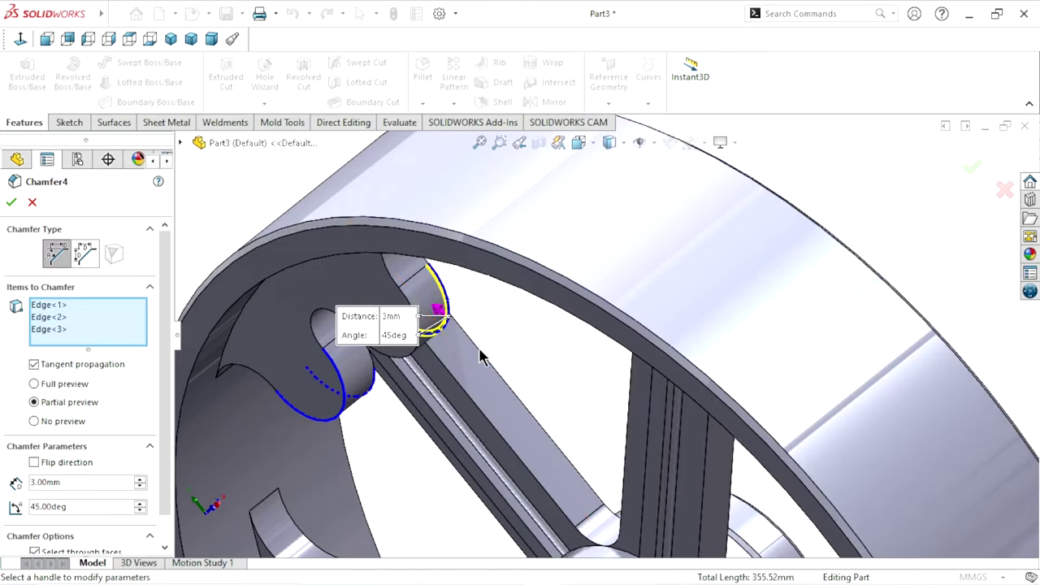
scroll(480, 358, down, 3)
click(390, 243)
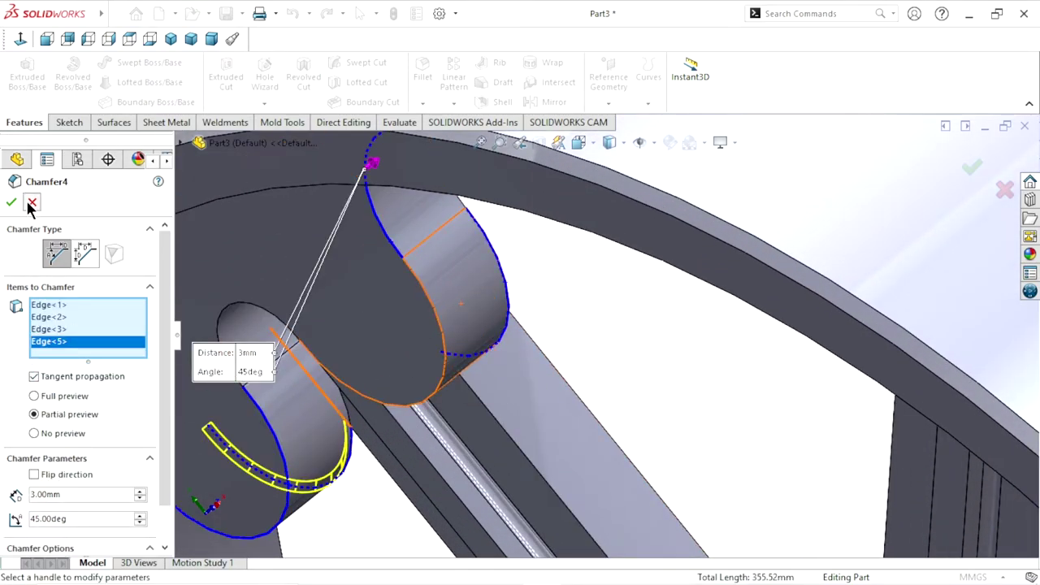
key(Return)
mouse_move(504, 382)
middle_down()
mouse_move(595, 353)
mouse_move(559, 406)
middle_up()
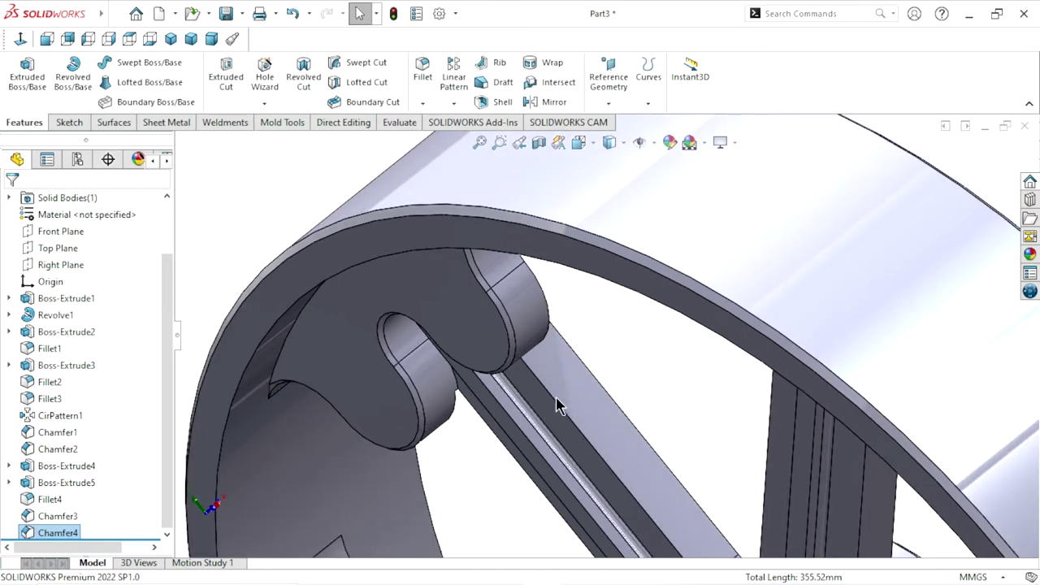
Add a new 3 mm × 45° chamfer to the lower curved edge of another bracket.
scroll(559, 406, up, 3)
scroll(573, 415, up, 3)
mouse_move(824, 336)
middle_down()
mouse_move(744, 325)
mouse_move(731, 395)
middle_up()
scroll(784, 312, down, 5)
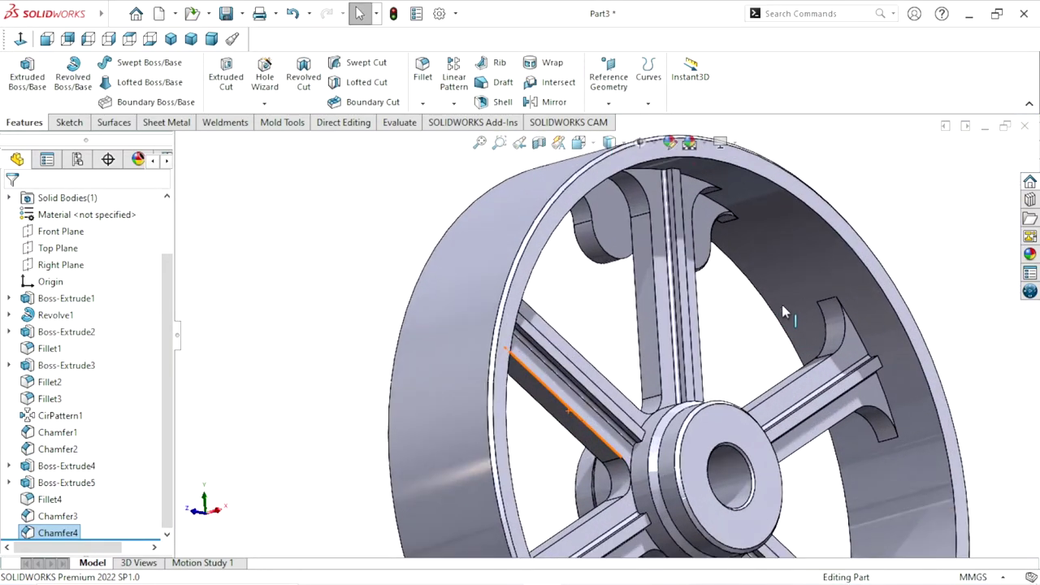
scroll(784, 312, down, 2)
mouse_move(759, 290)
middle_down()
mouse_move(661, 253)
mouse_move(545, 279)
mouse_move(588, 242)
mouse_move(428, 397)
middle_up()
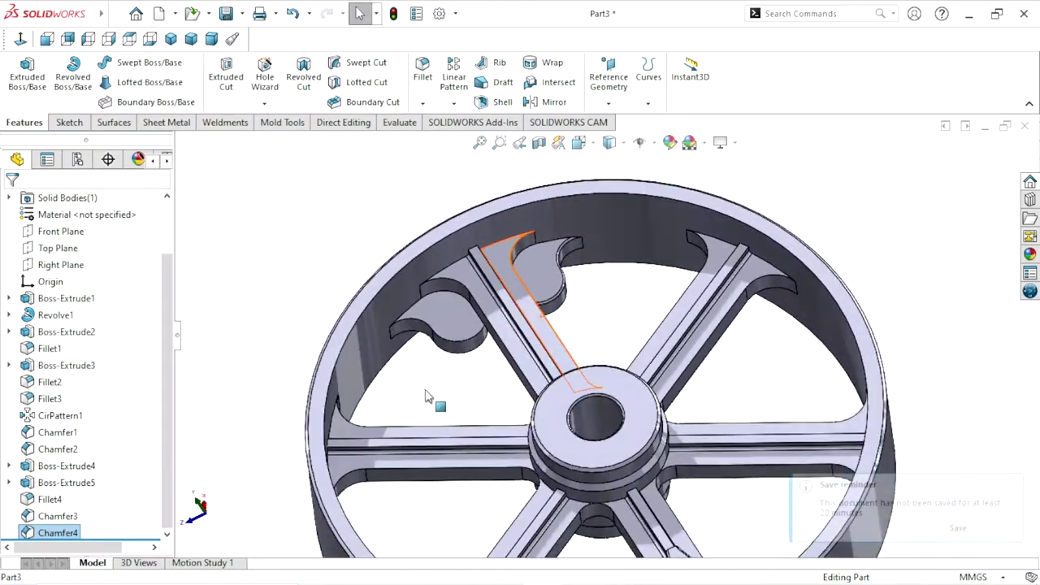
scroll(428, 397, down, 3)
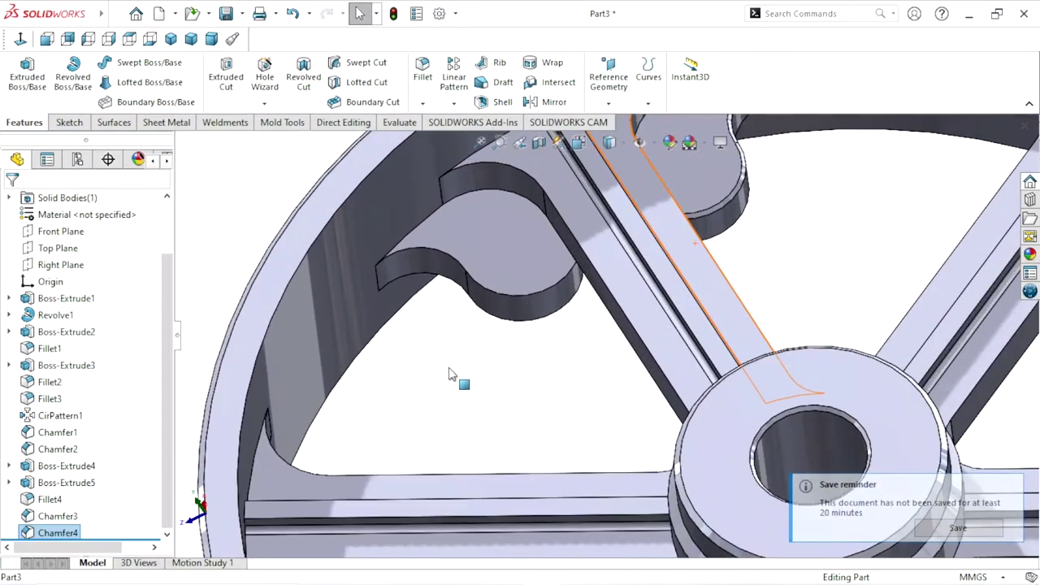
click(422, 103)
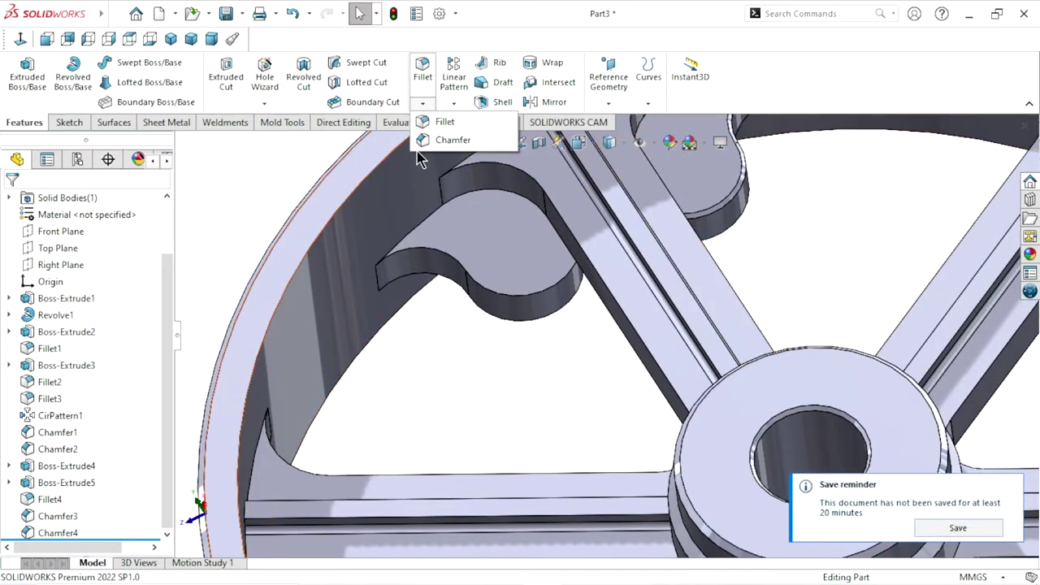
click(1011, 486)
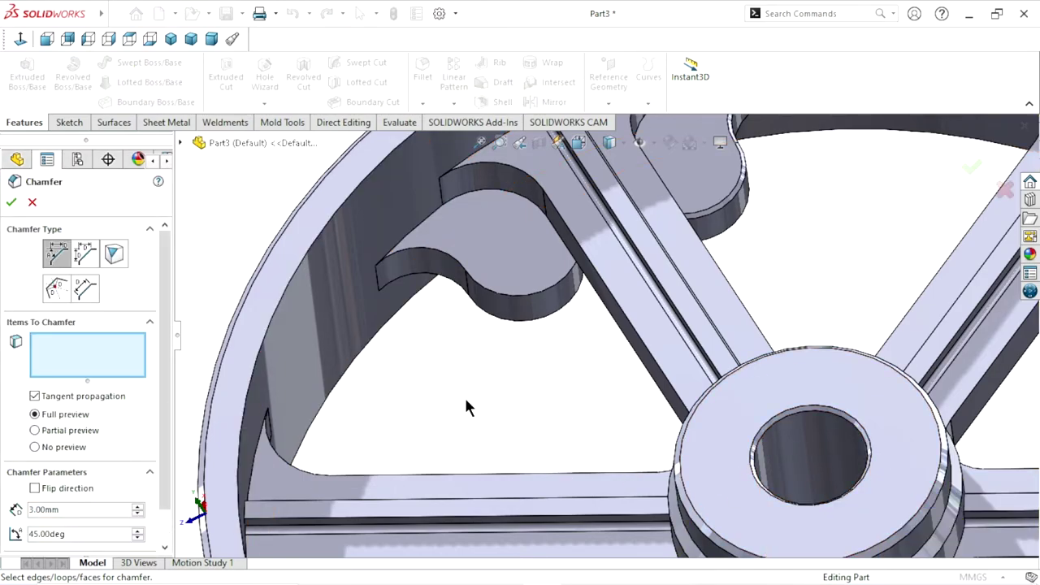
click(479, 304)
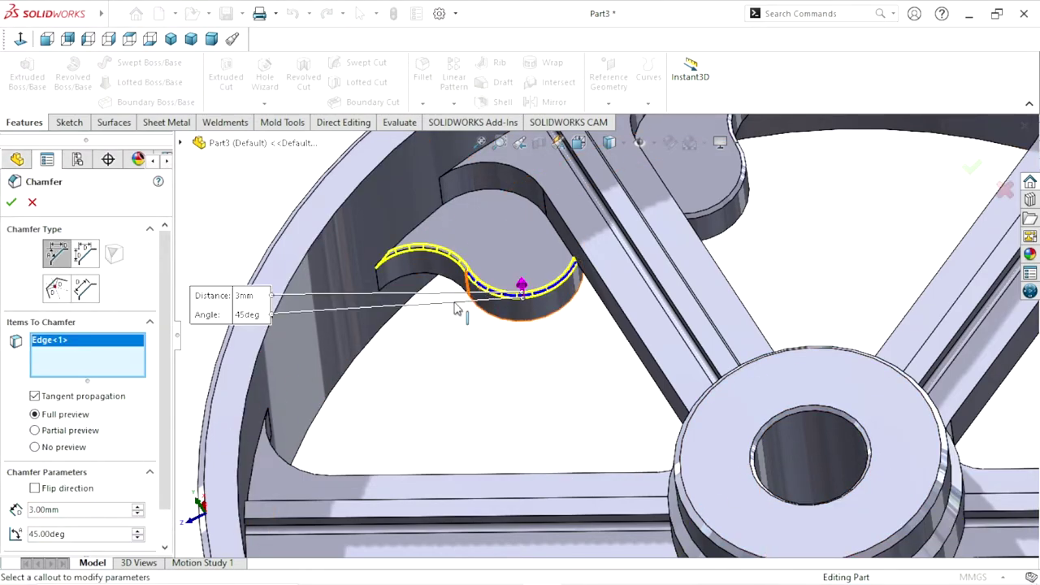
click(11, 203)
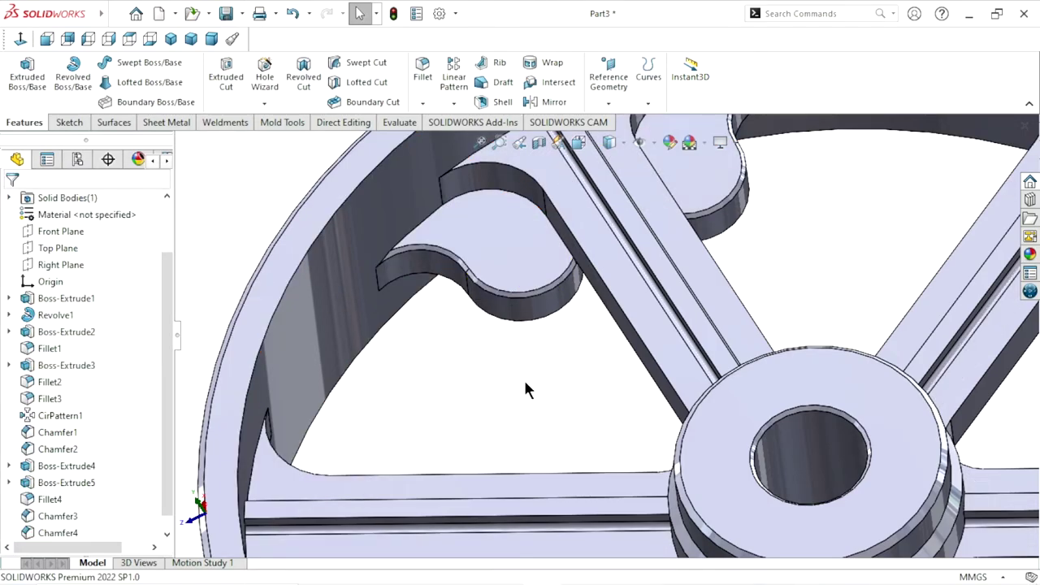
Show the wheel isometrically and rotate it to face the hub more frontally.
scroll(533, 386, up, 5)
scroll(609, 341, down, 3)
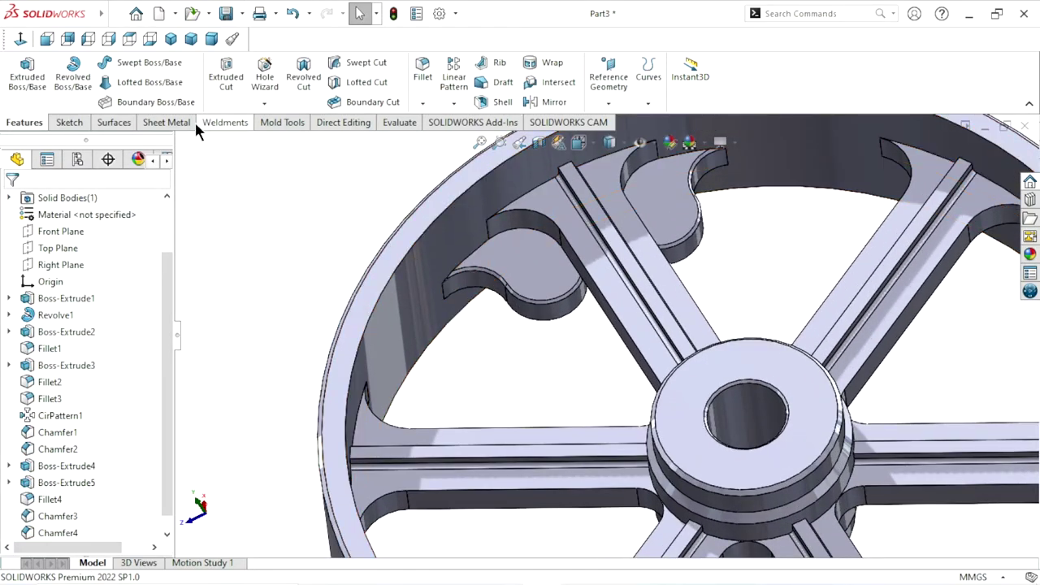
click(171, 39)
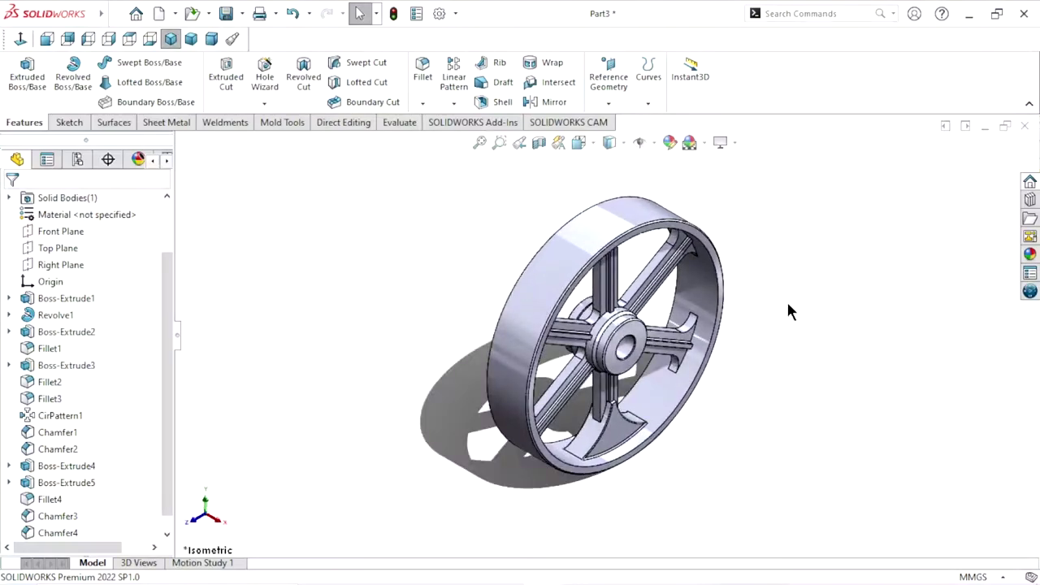
mouse_move(794, 344)
middle_down()
mouse_move(777, 267)
mouse_move(738, 297)
middle_up()
scroll(737, 297, down, 3)
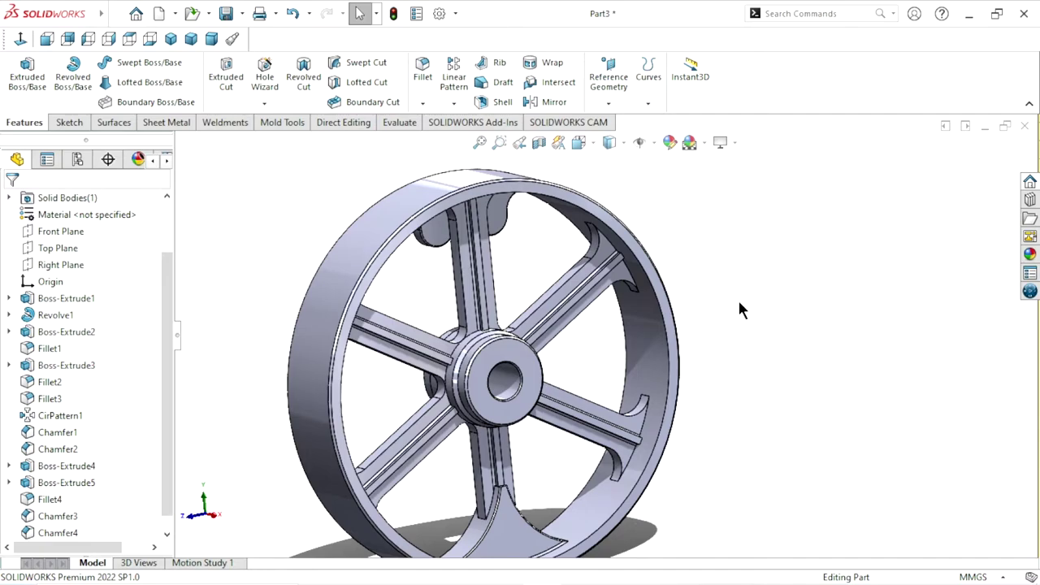
Start a sketch on the hub's front face and draw a rectangle across the top of the bore.
click(498, 360)
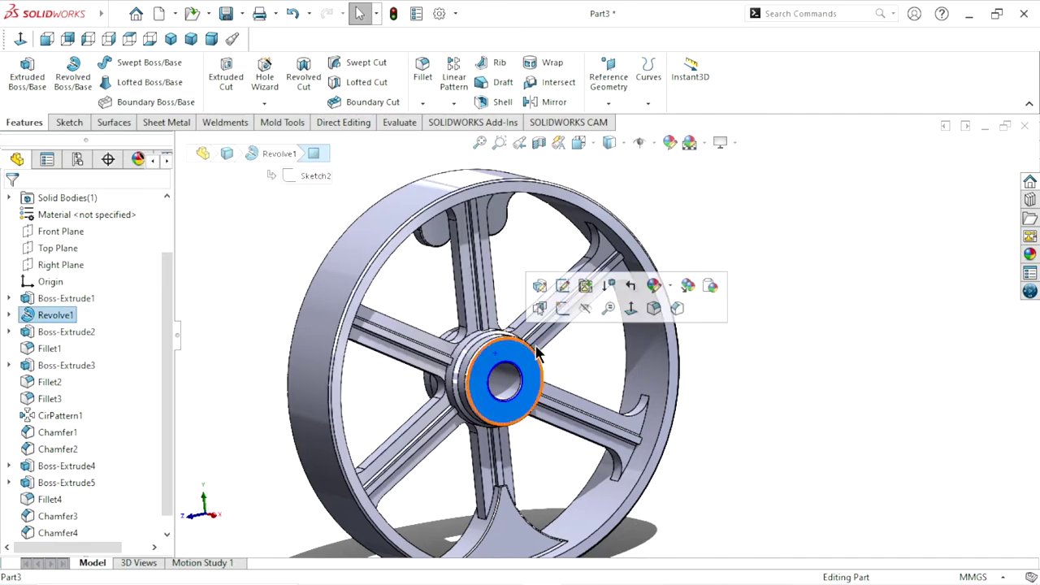
click(560, 308)
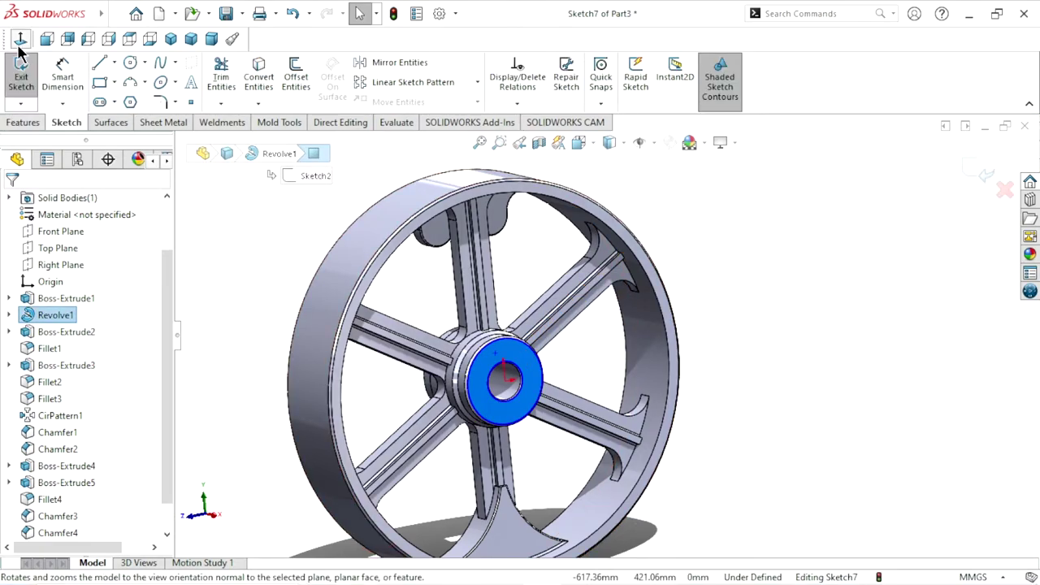
click(108, 38)
scroll(605, 349, down, 1)
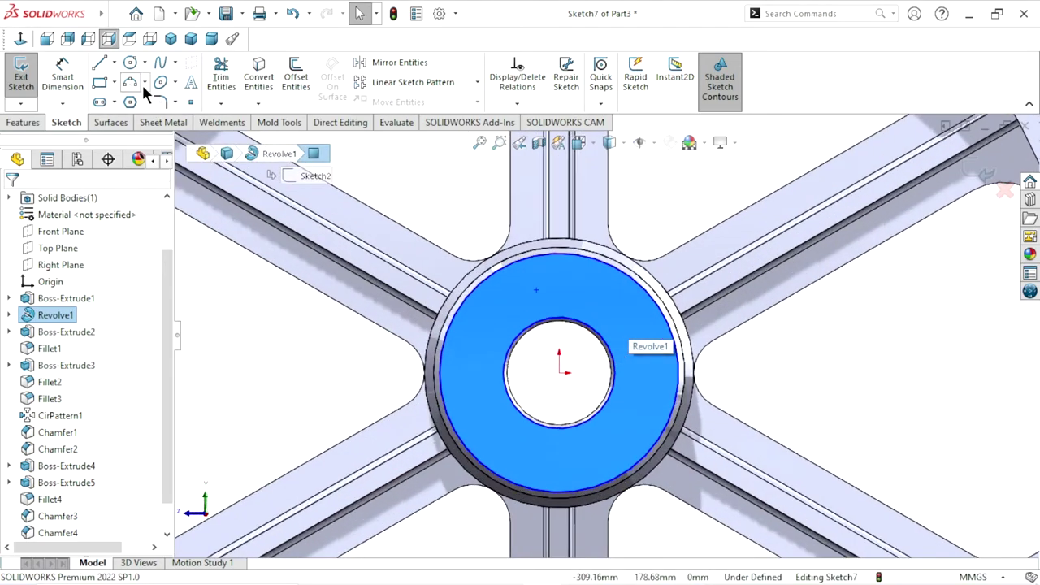
key(r)
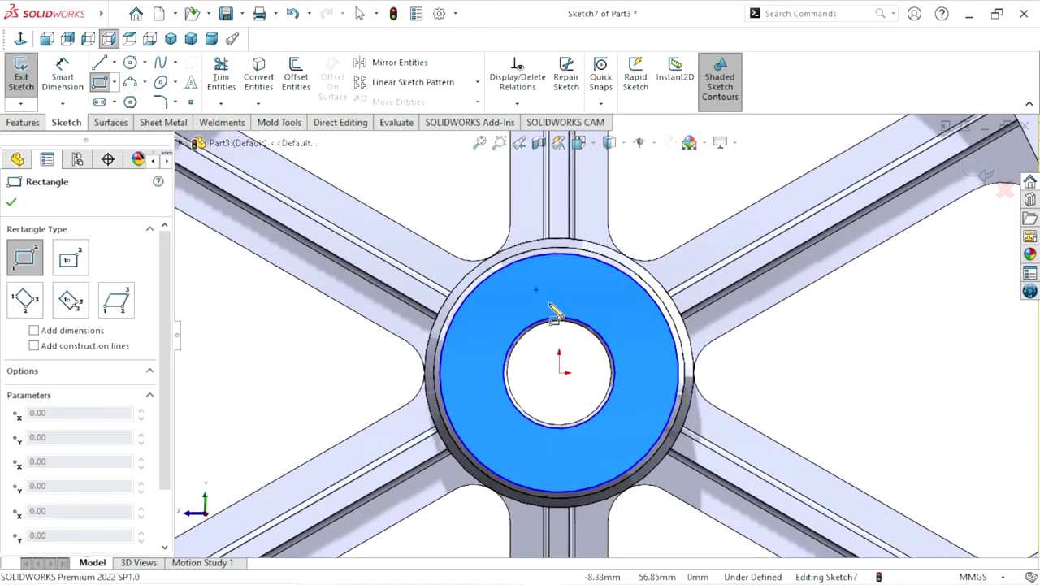
click(549, 304)
click(579, 333)
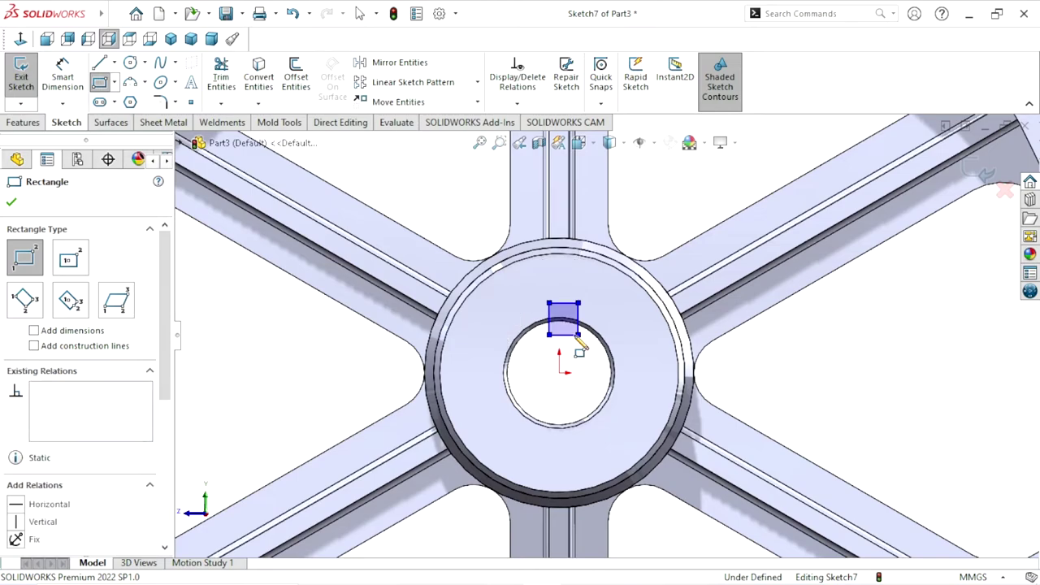
right_click(232, 344)
click(268, 349)
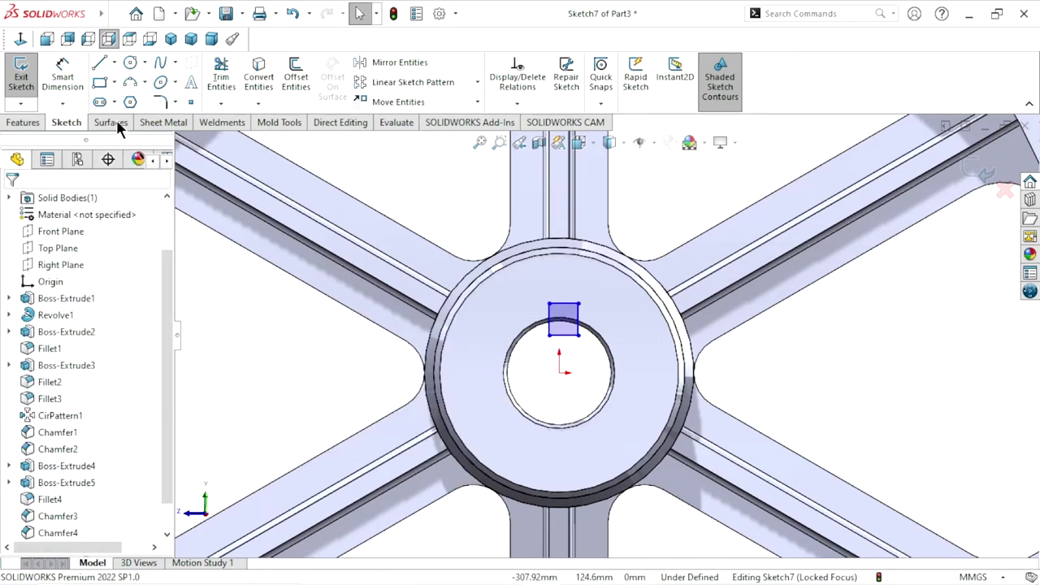
Dimension the rectangle's top edge to a width of 25 mm.
click(63, 78)
click(562, 303)
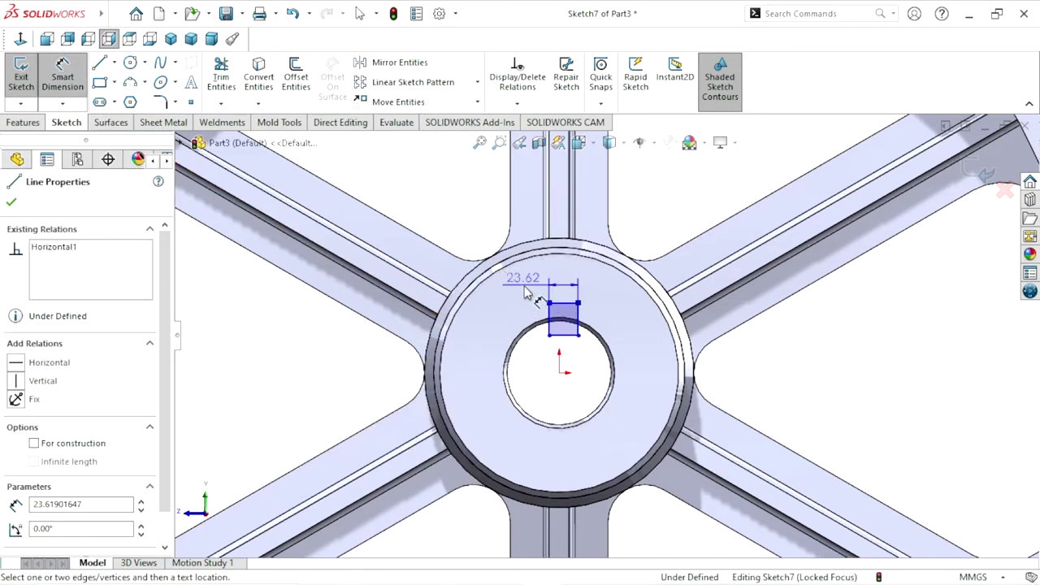
click(523, 294)
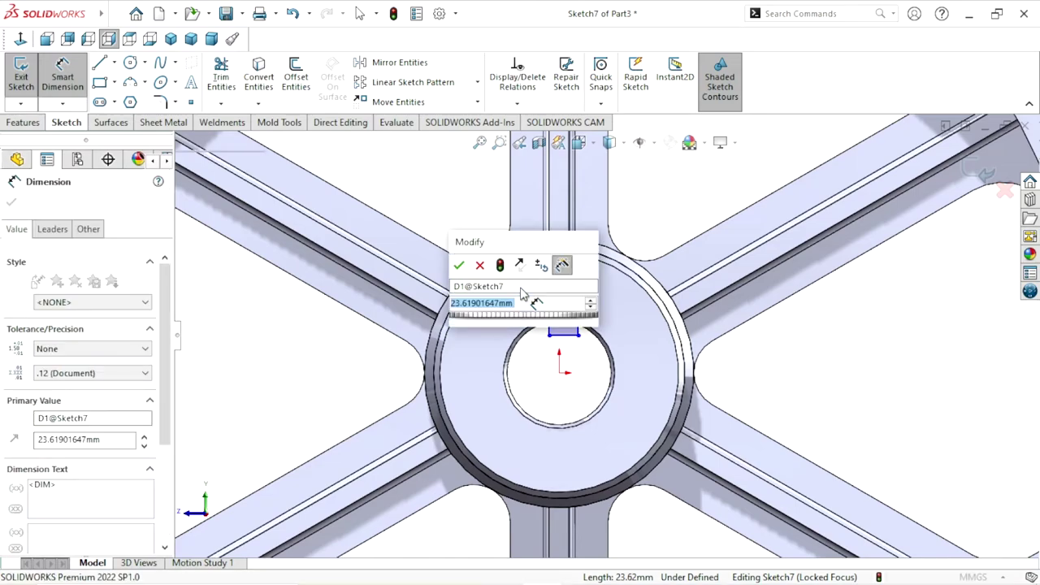
text(25)
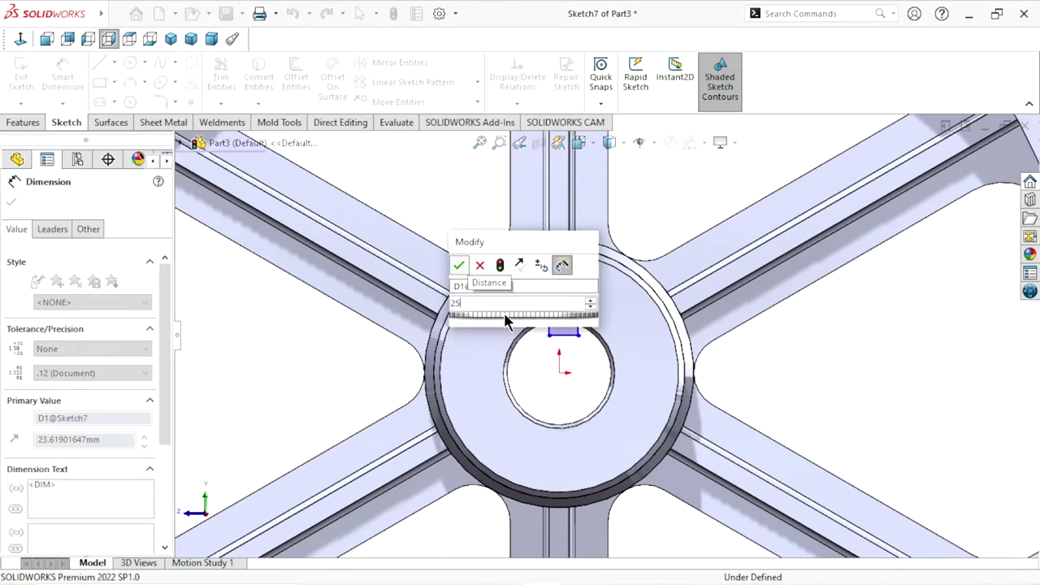
click(460, 266)
scroll(619, 351, down, 1)
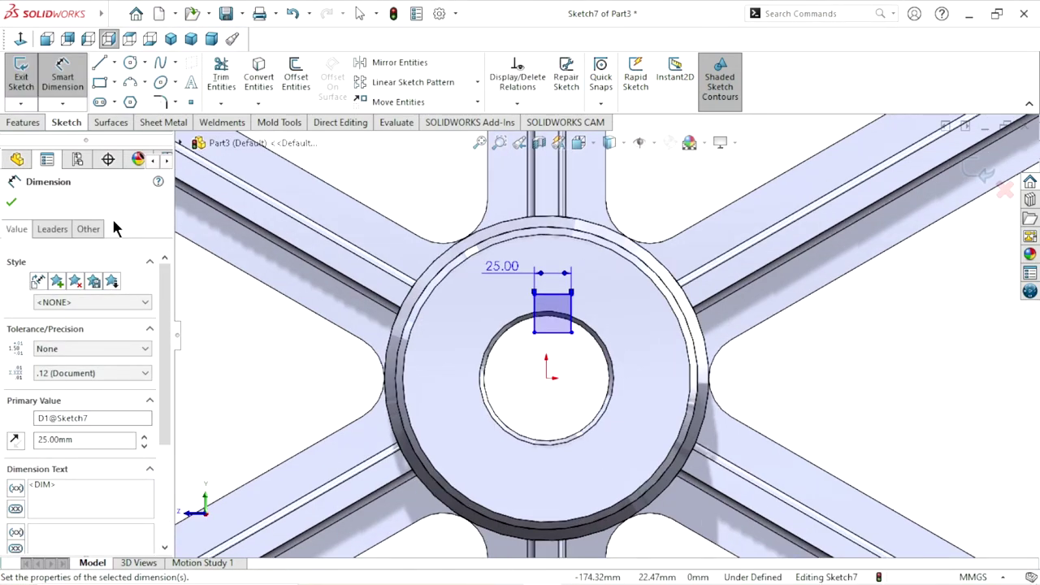
Draw a vertical centerline from the bore centre and make the rectangle's sides symmetric about it.
click(114, 63)
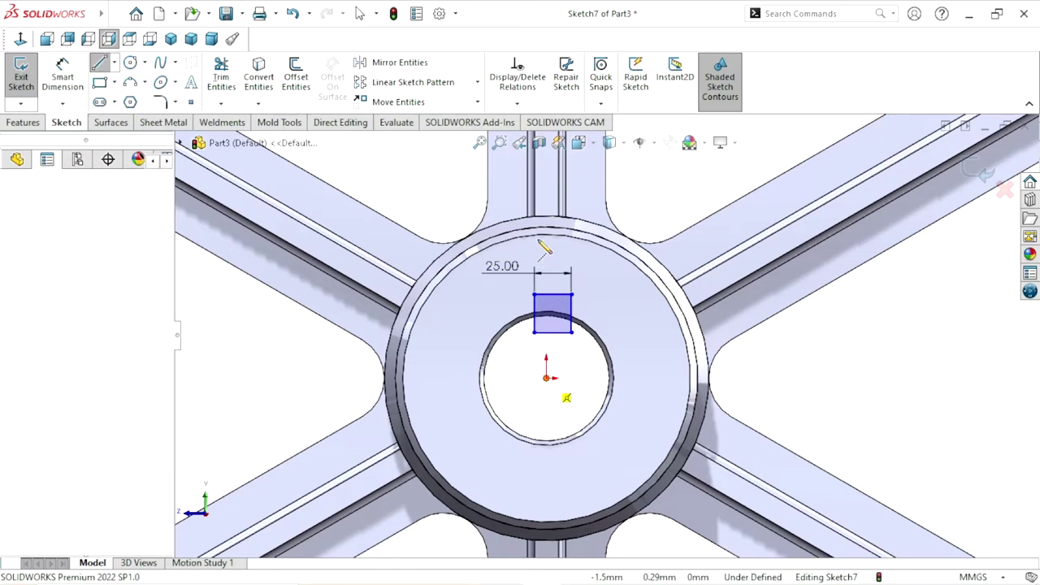
click(546, 378)
click(546, 216)
right_click(640, 205)
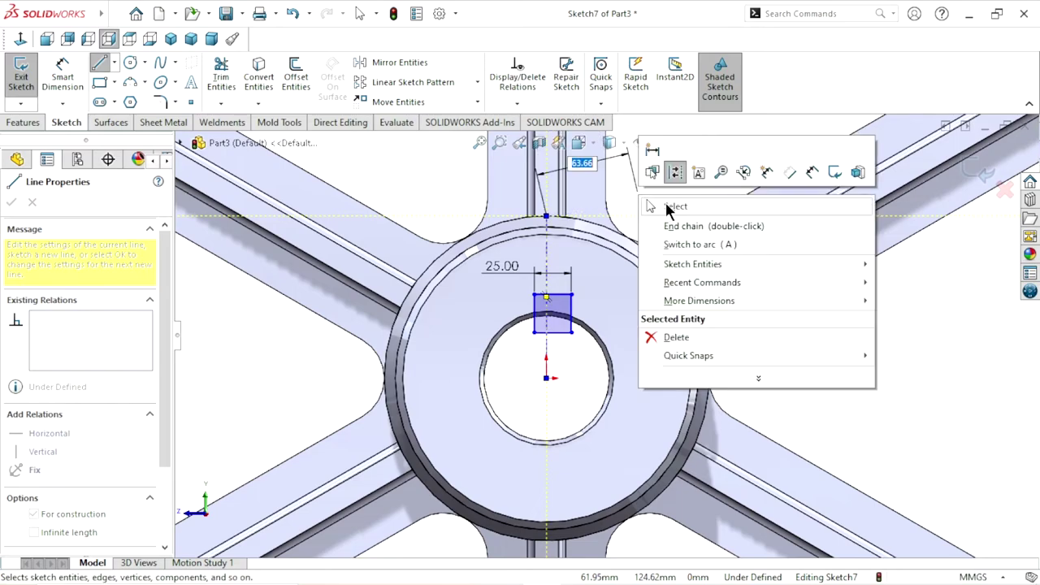
click(658, 204)
scroll(573, 338, down, 5)
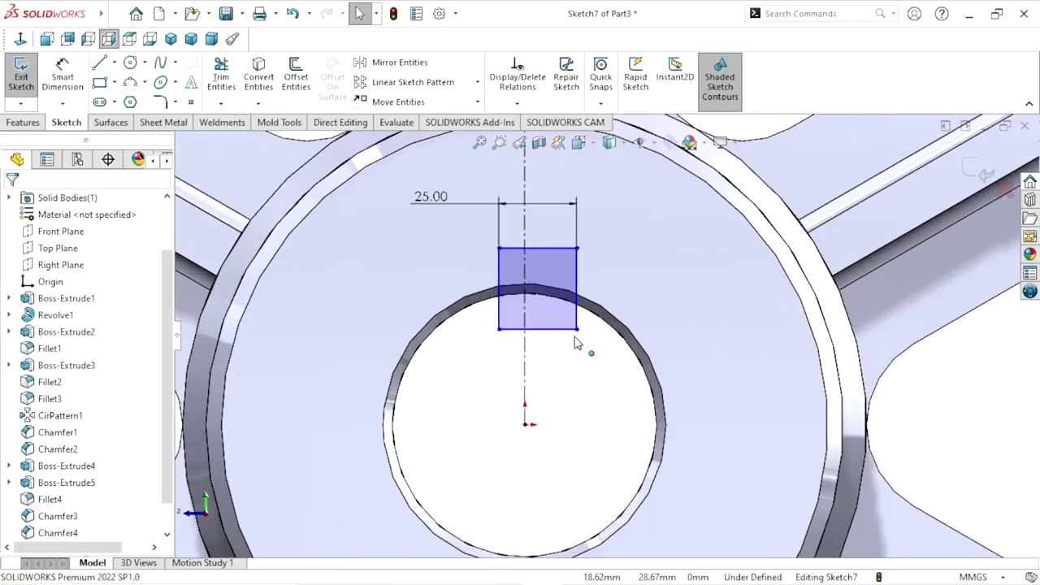
click(500, 313)
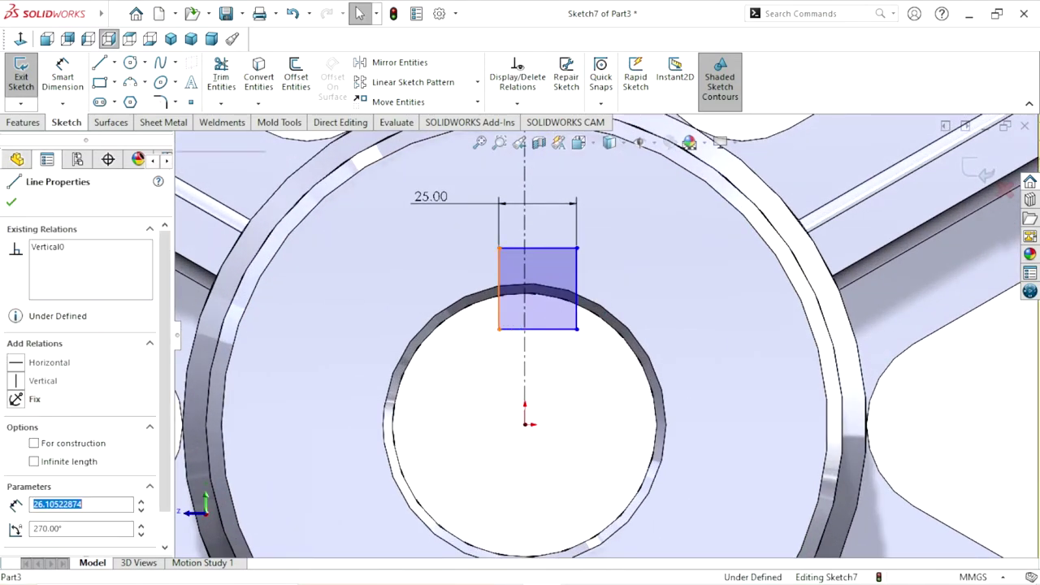
ctrl+click(524, 276)
ctrl+click(545, 250)
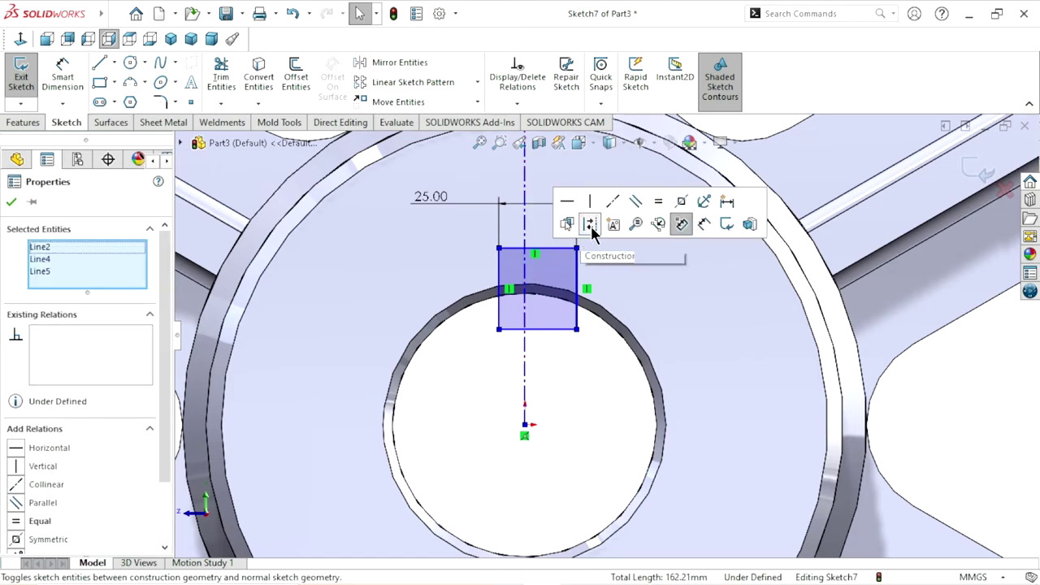
click(704, 202)
scroll(536, 350, up, 3)
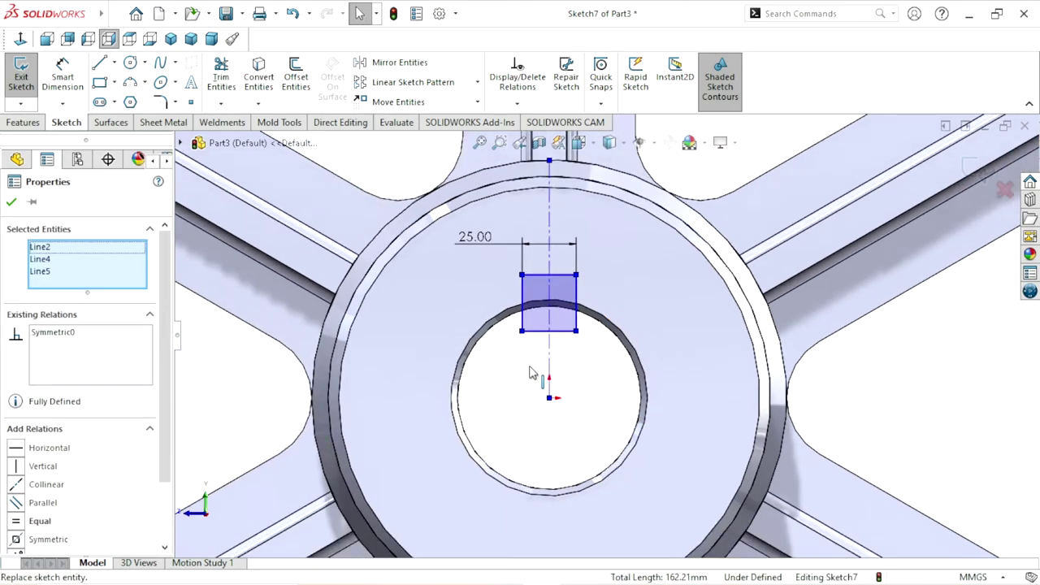
scroll(629, 370, down, 1)
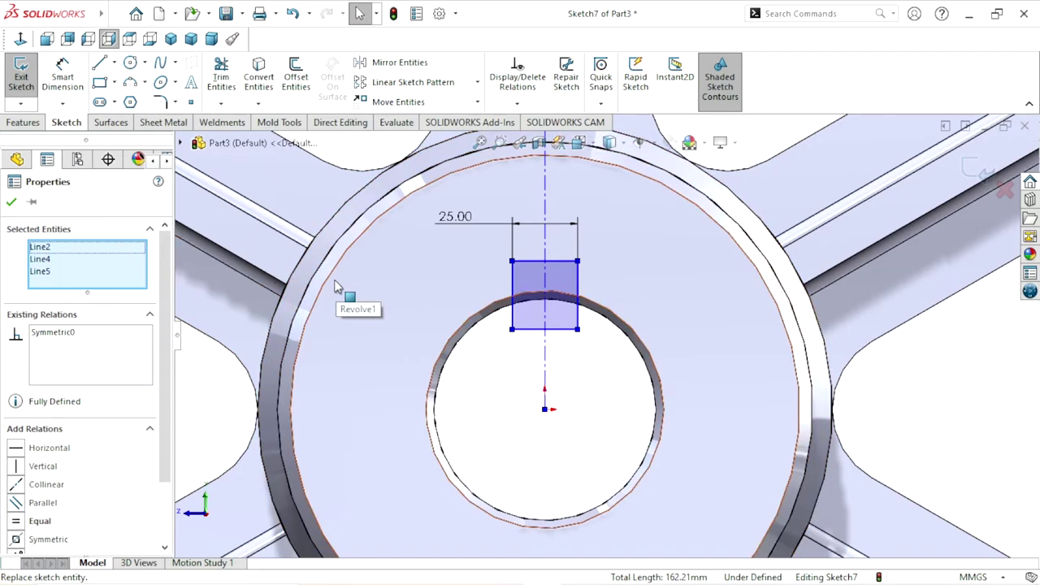
Dimension the rectangle's top edge 50 mm from the bore centre.
click(58, 90)
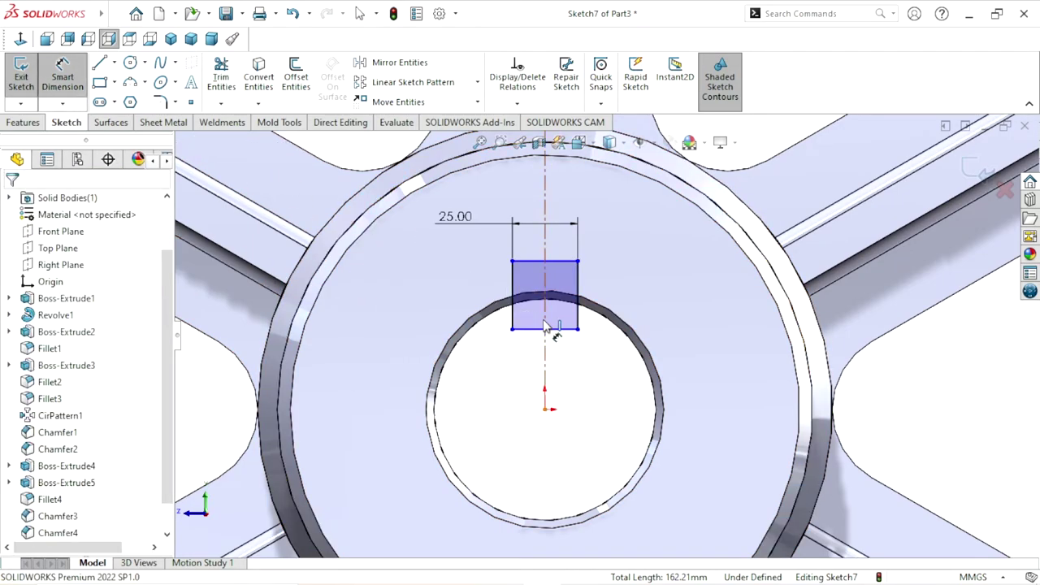
click(568, 262)
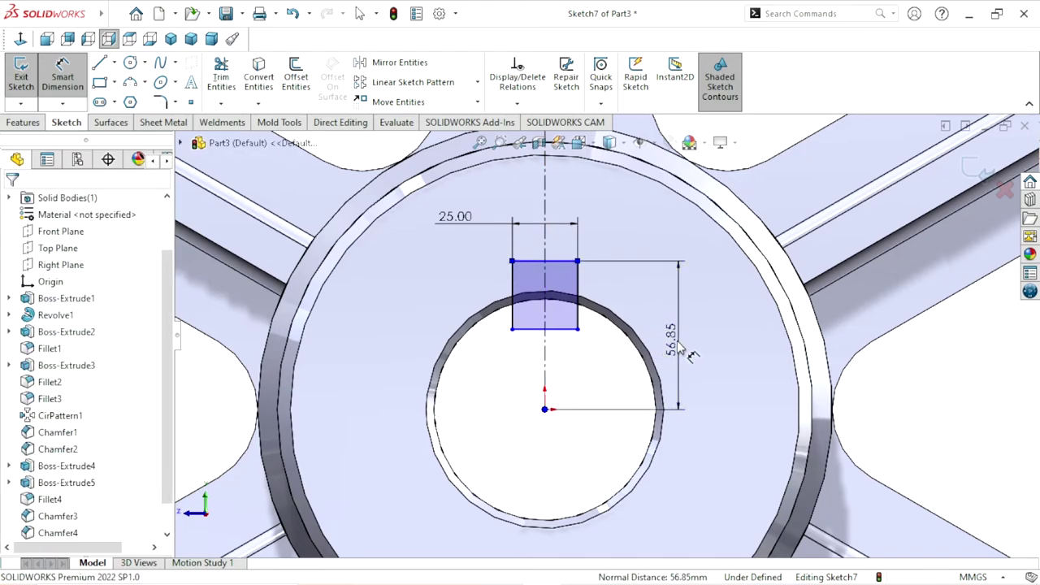
click(686, 350)
text(50)
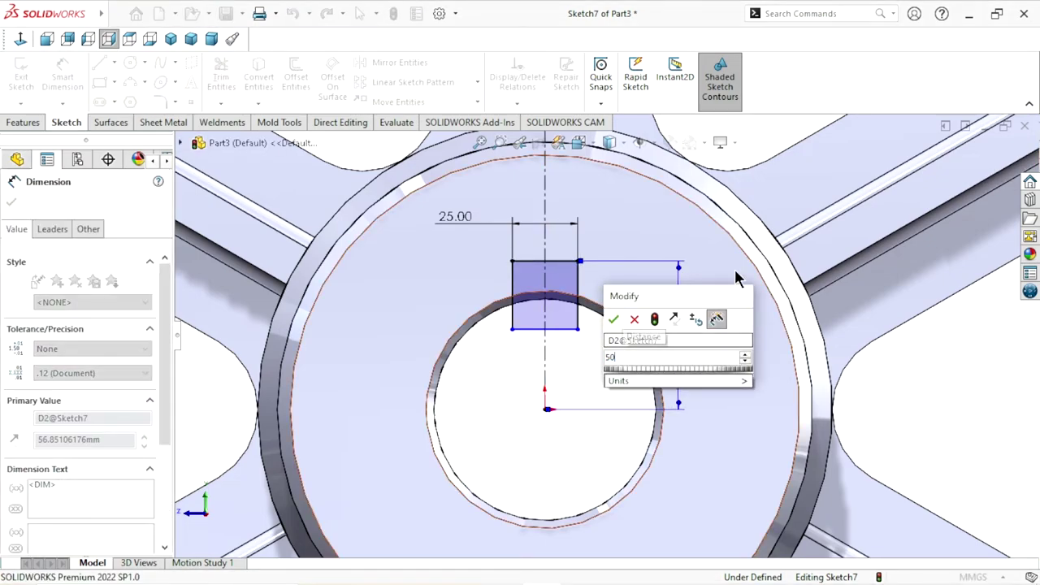
click(613, 319)
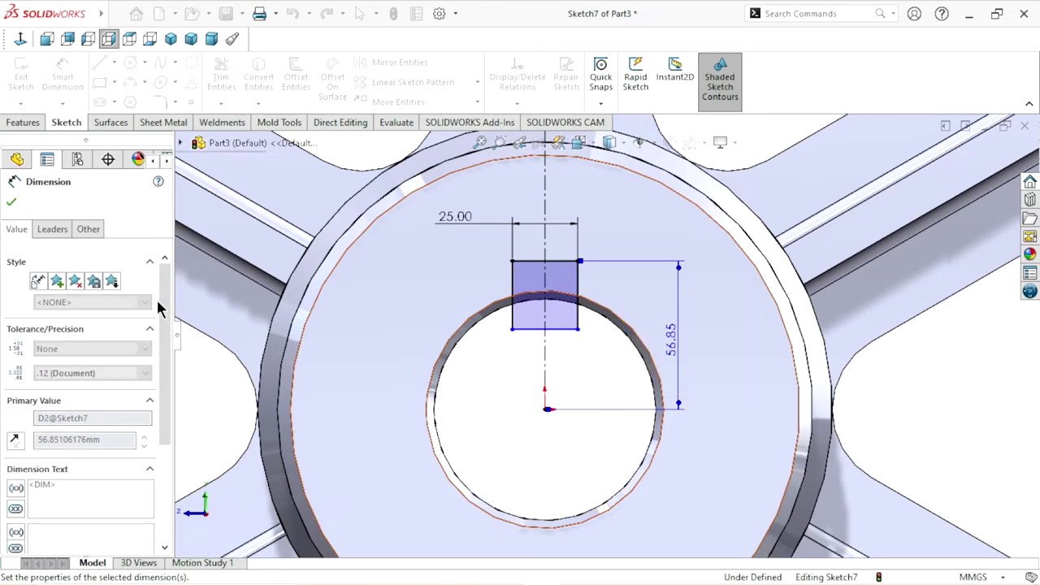
click(11, 203)
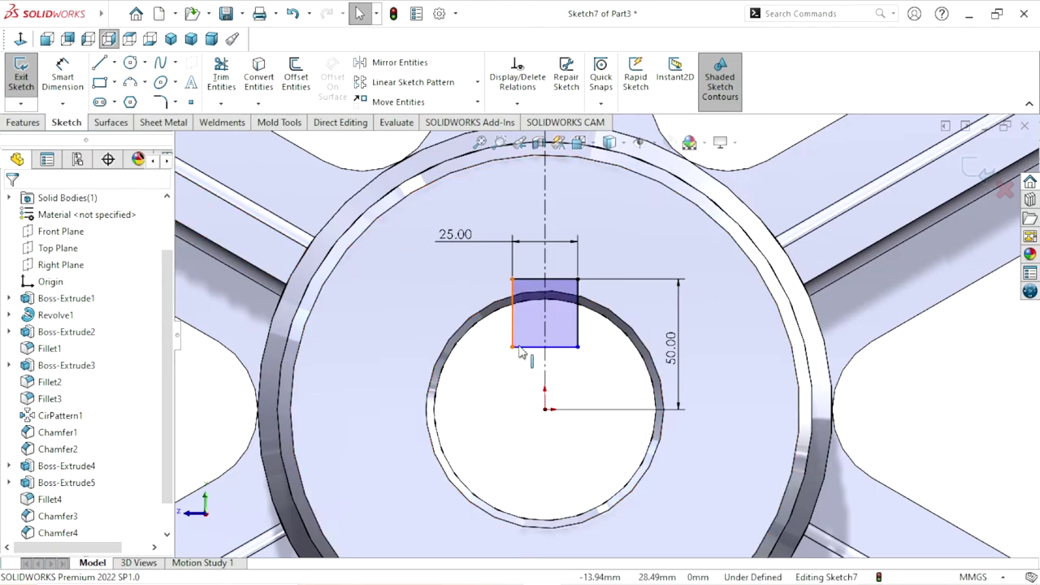
click(35, 123)
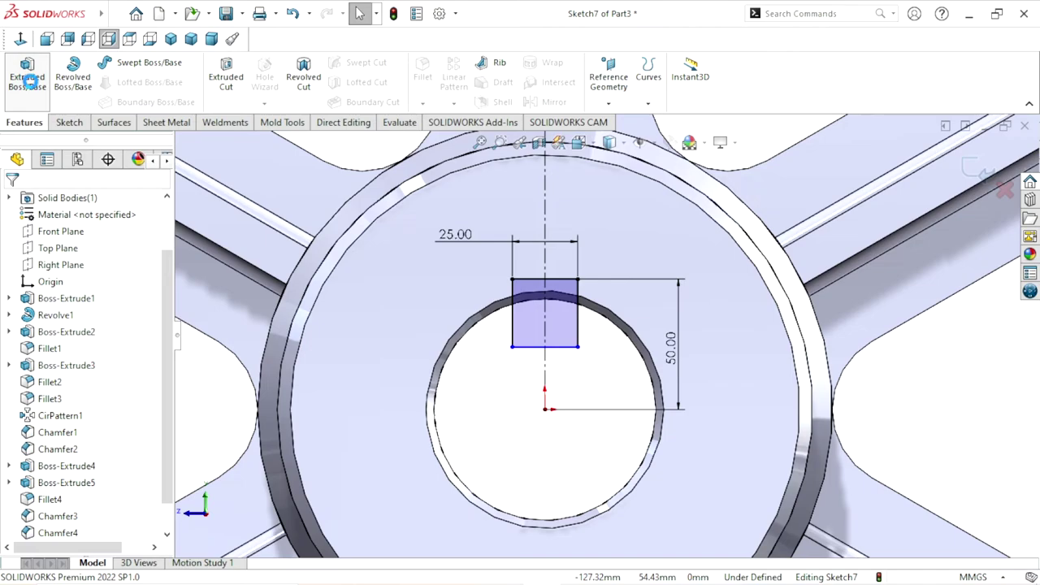
click(28, 82)
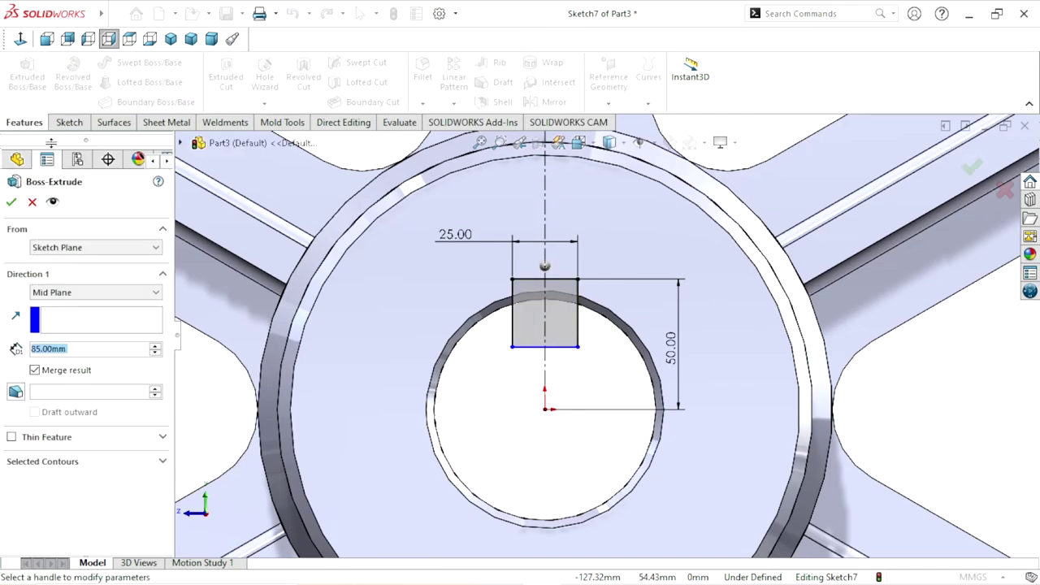
click(33, 203)
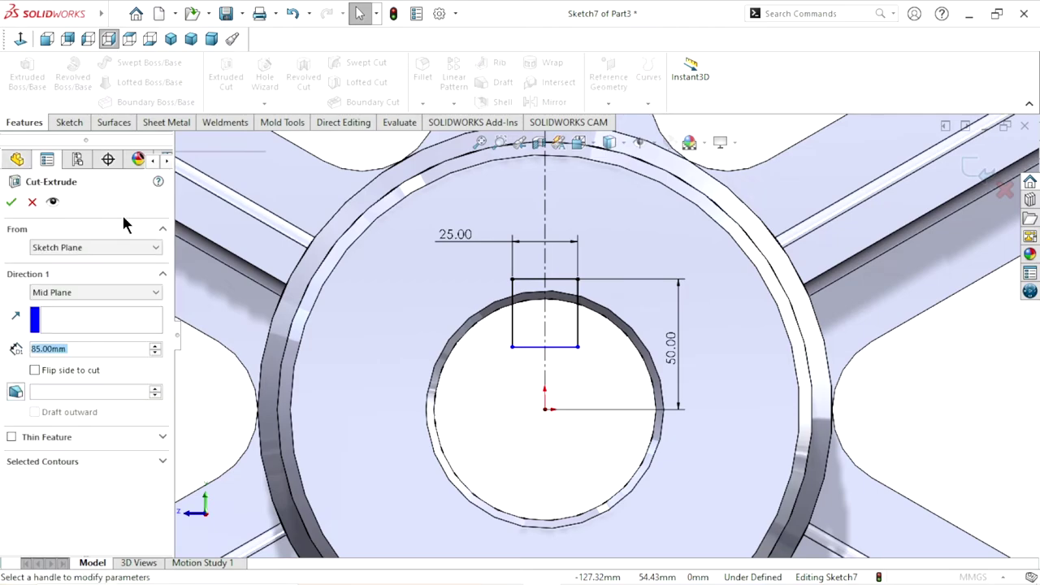
click(70, 293)
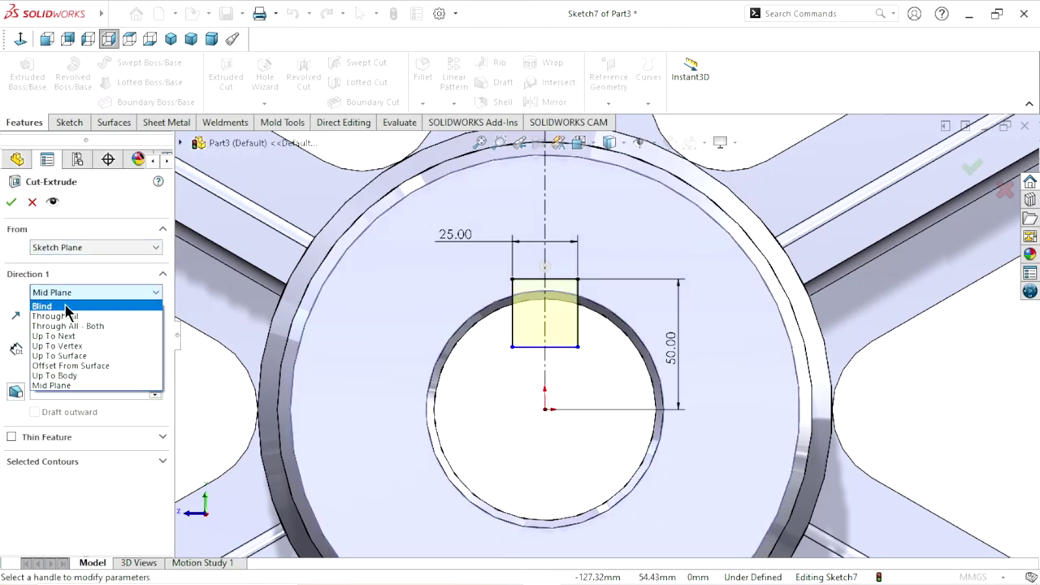
click(70, 306)
click(70, 293)
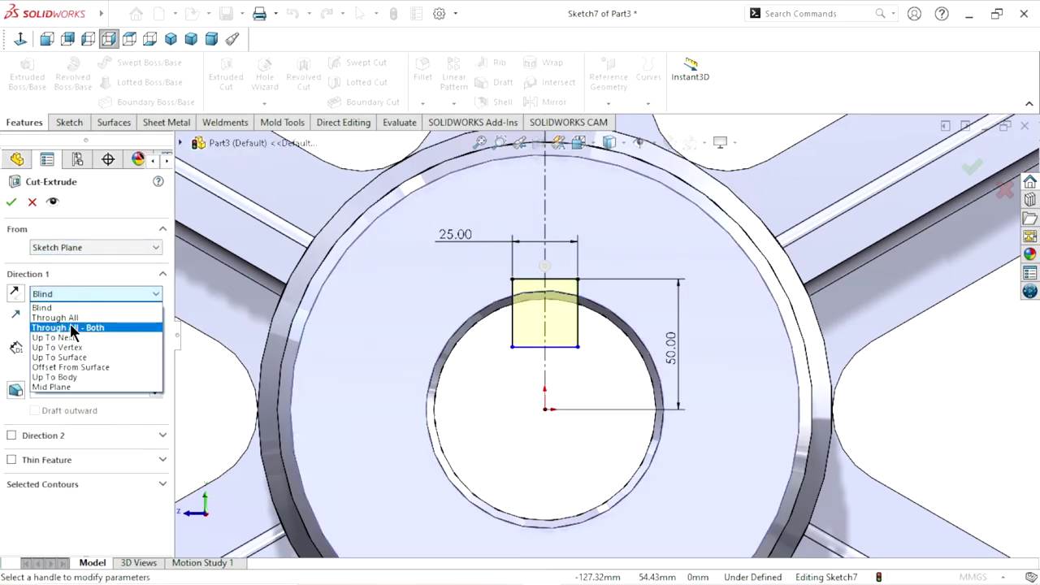
click(73, 318)
click(12, 203)
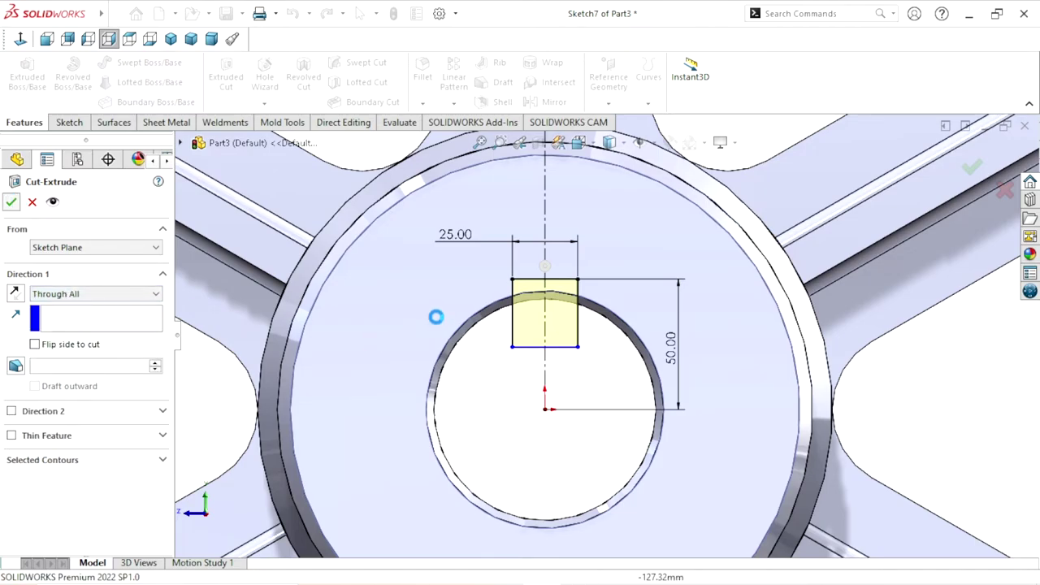
scroll(495, 382, down, 5)
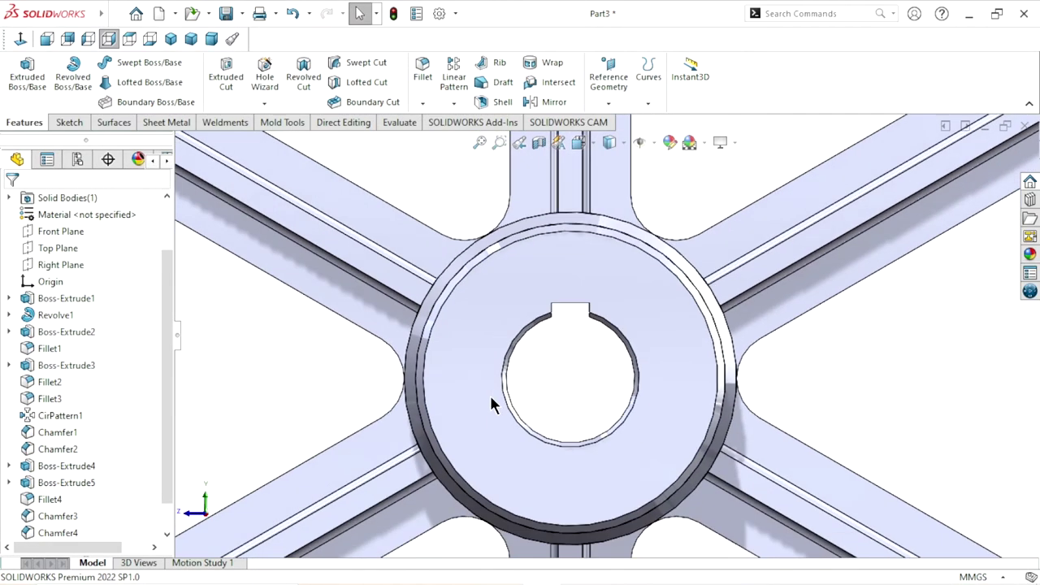
mouse_move(489, 394)
middle_down()
mouse_move(497, 404)
mouse_move(636, 364)
mouse_move(761, 388)
mouse_move(922, 360)
mouse_move(861, 325)
mouse_move(850, 267)
mouse_move(889, 341)
middle_up()
scroll(497, 403, up, 2)
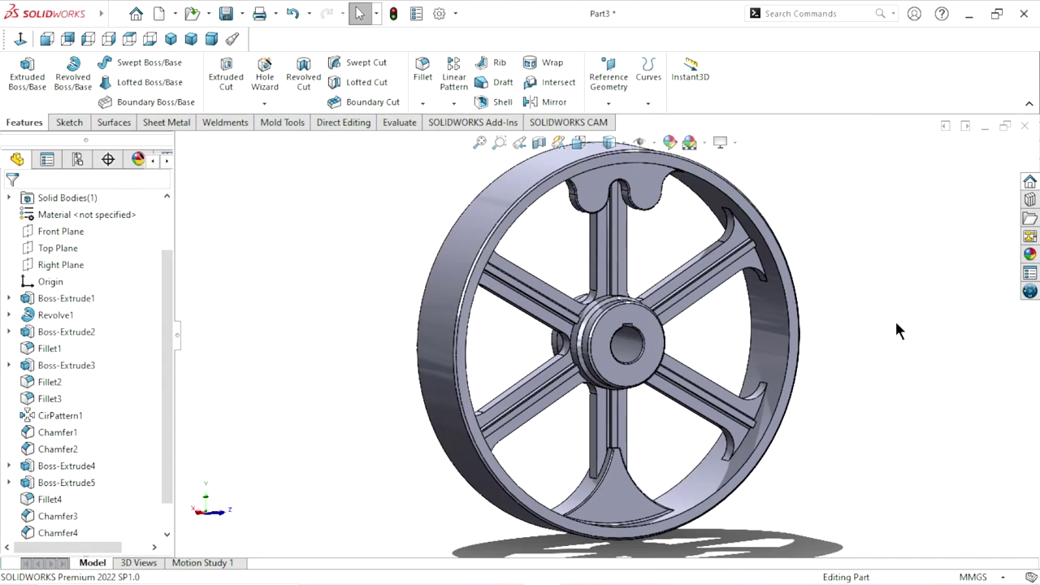
scroll(851, 337, down, 1)
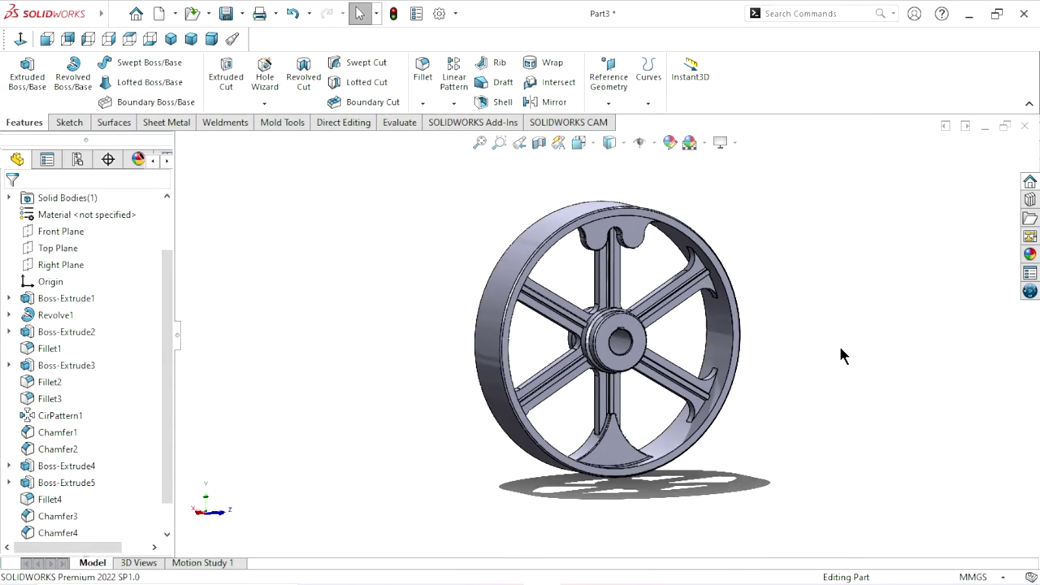
scroll(838, 343, up, 1)
Apply the cast iron appearance to the whole flywheel part.
click(1027, 261)
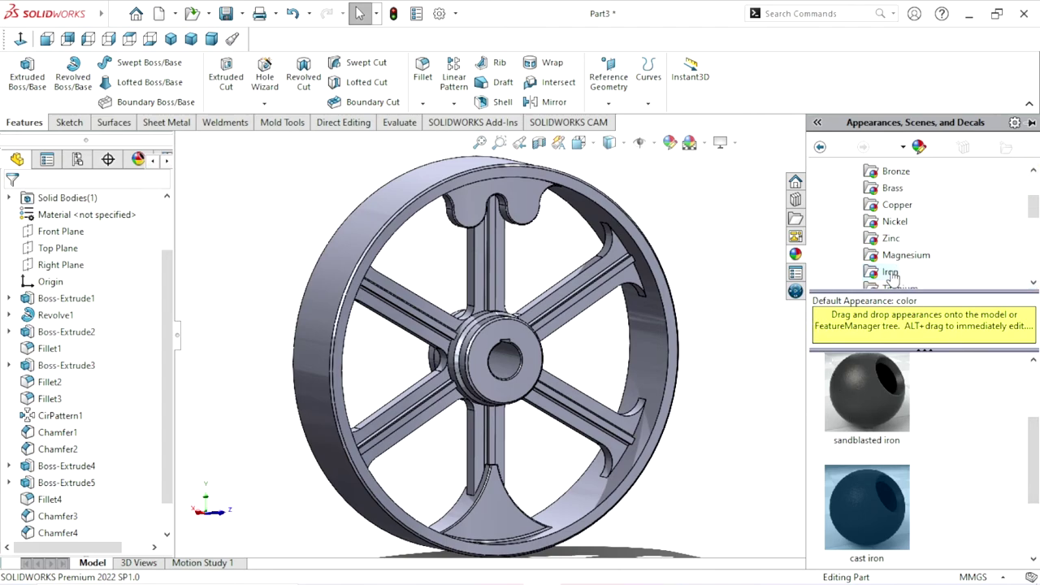
scroll(893, 209, up, 2)
scroll(893, 211, down, 3)
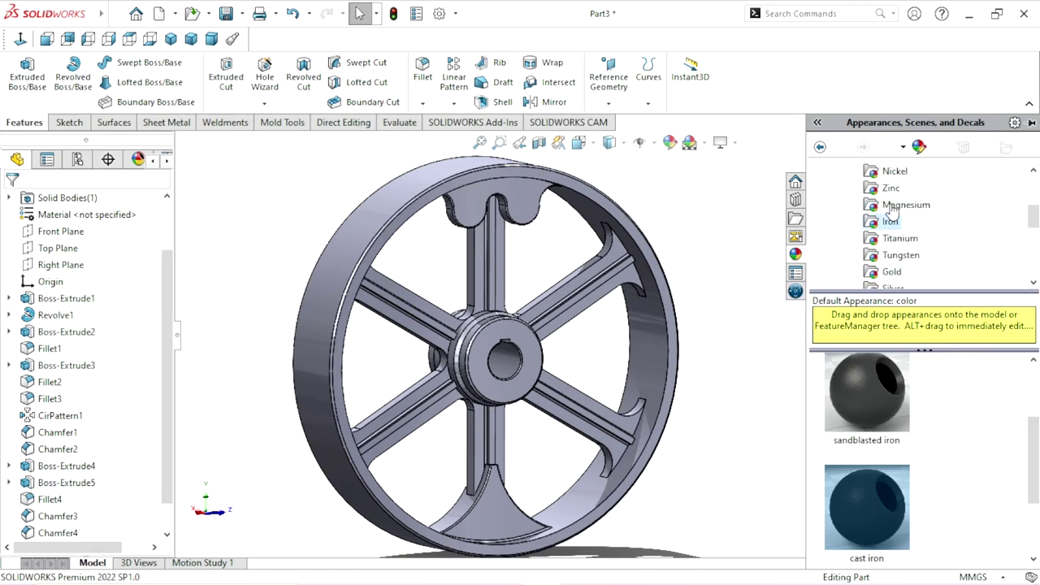
scroll(894, 215, down, 1)
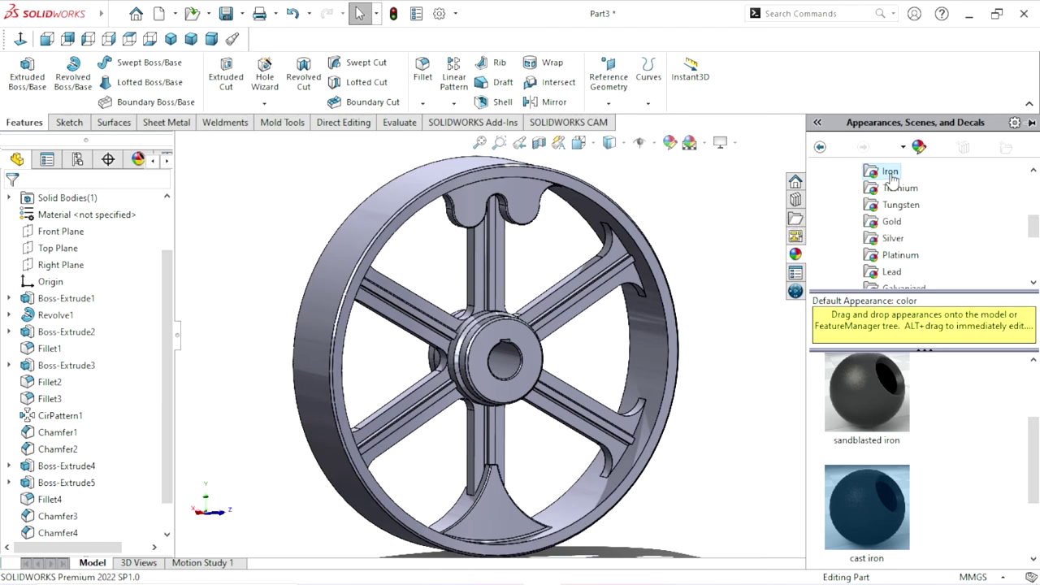
scroll(1037, 453, down, 2)
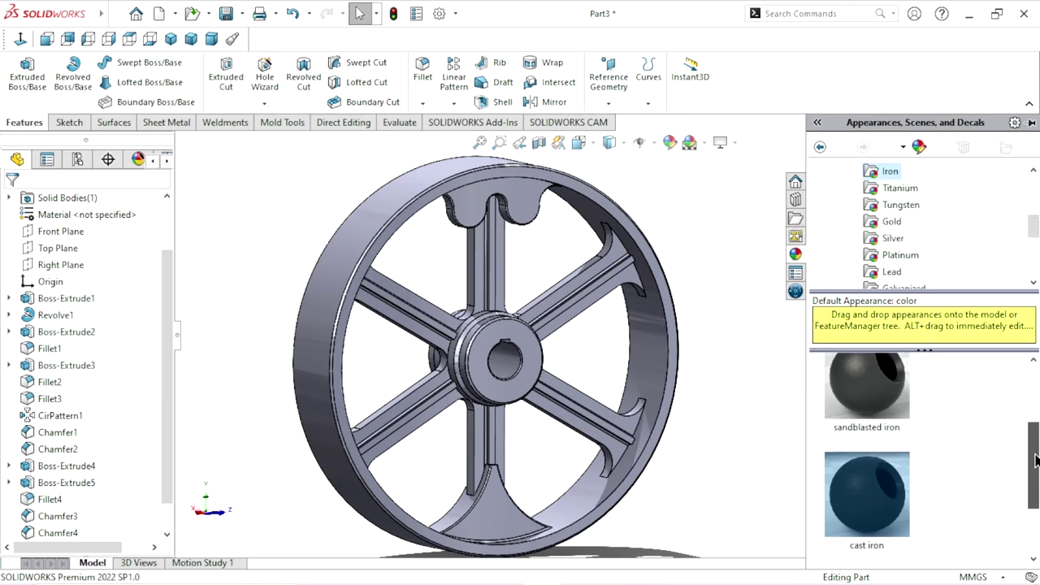
double_click(867, 460)
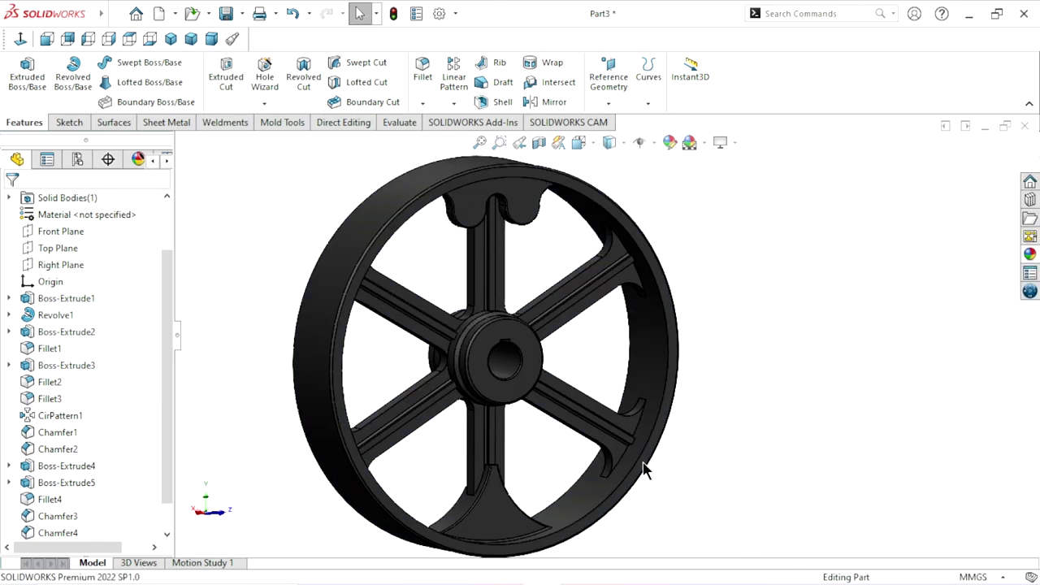
Change the cast iron appearance colour to bright green, RGB 0, 255, 0.
scroll(568, 419, up, 2)
scroll(558, 410, down, 2)
scroll(555, 399, down, 1)
scroll(555, 400, up, 3)
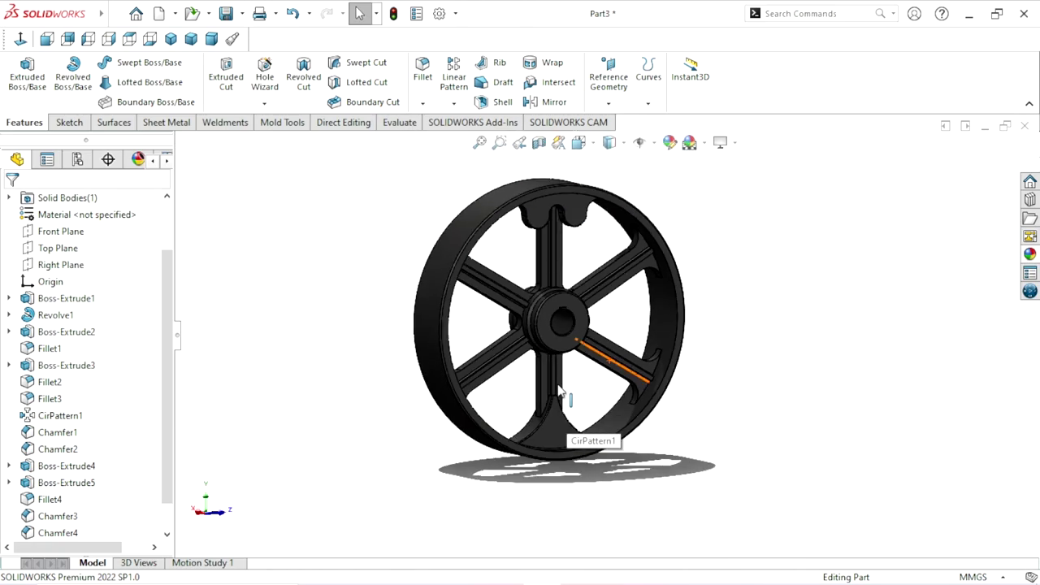
scroll(557, 291, down, 2)
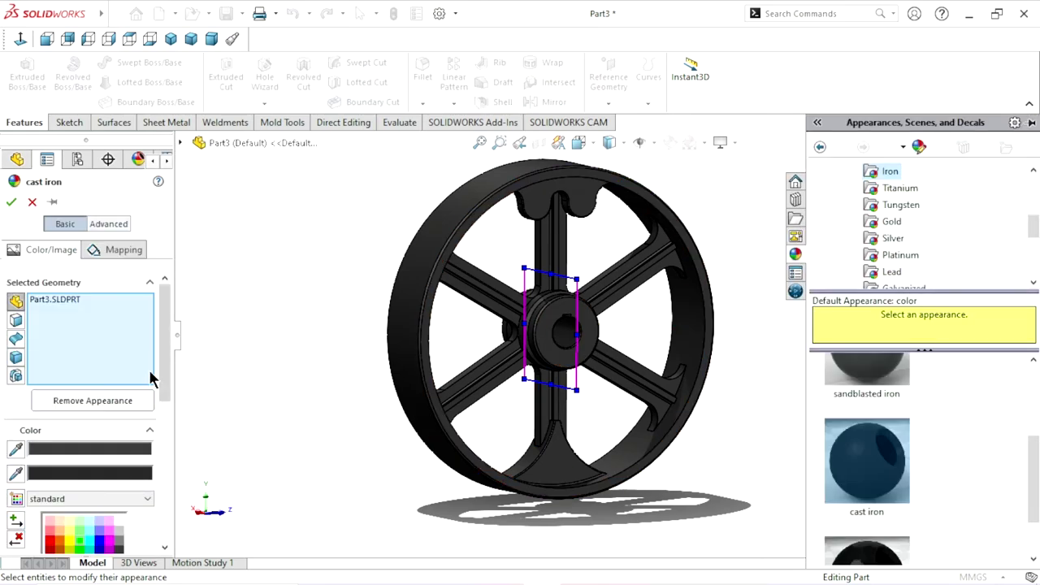
drag(160, 376, 177, 444)
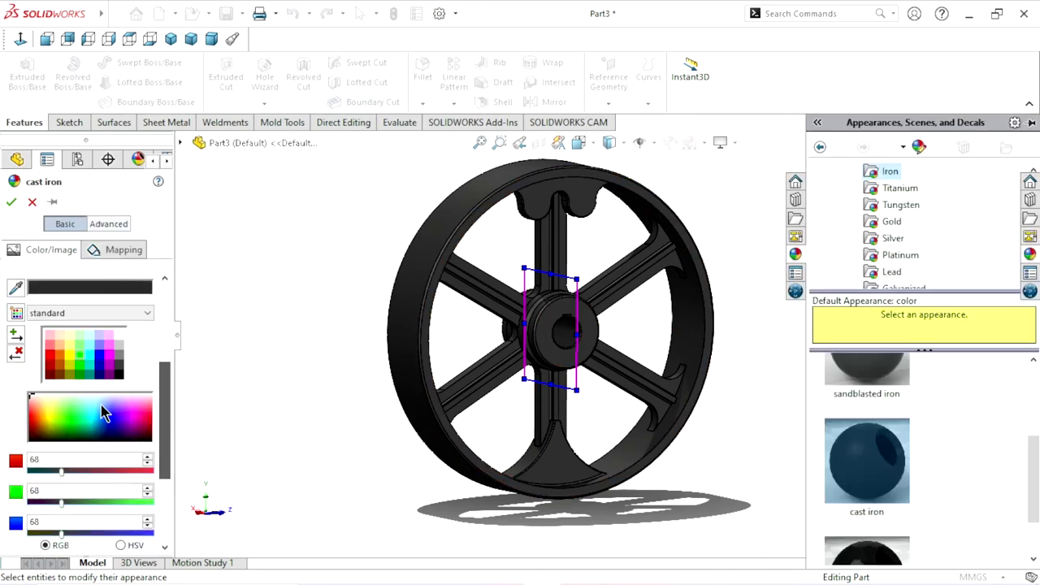
click(81, 359)
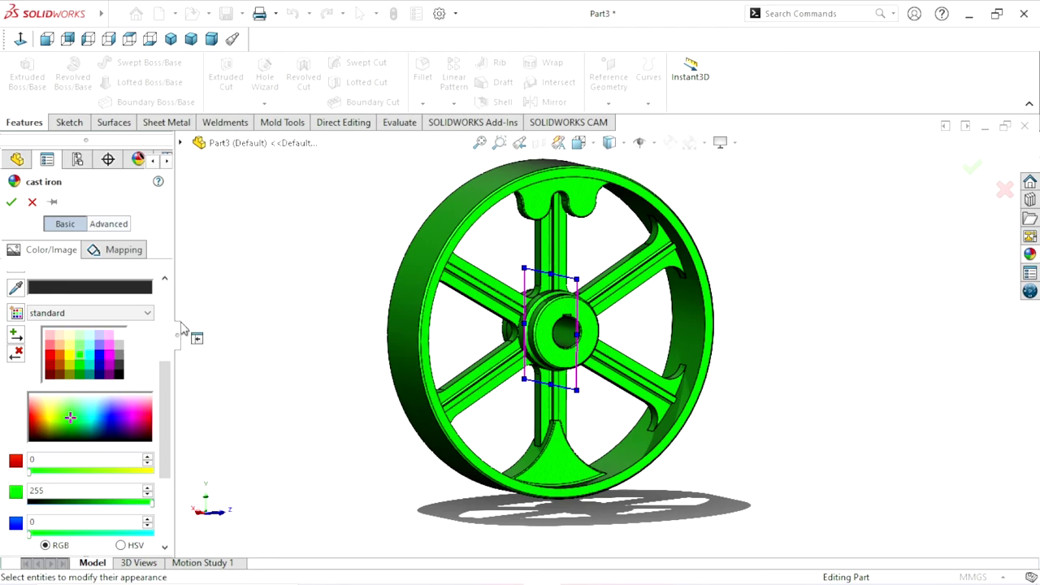
click(12, 203)
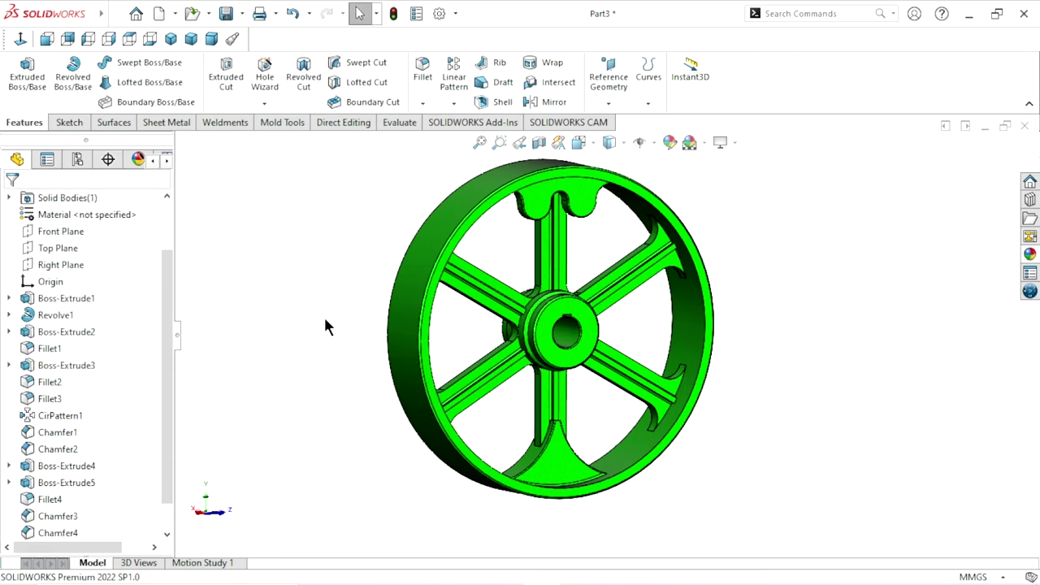
Select the hub bore face together with the Cut-Extrude1 keyway feature.
scroll(597, 370, down, 5)
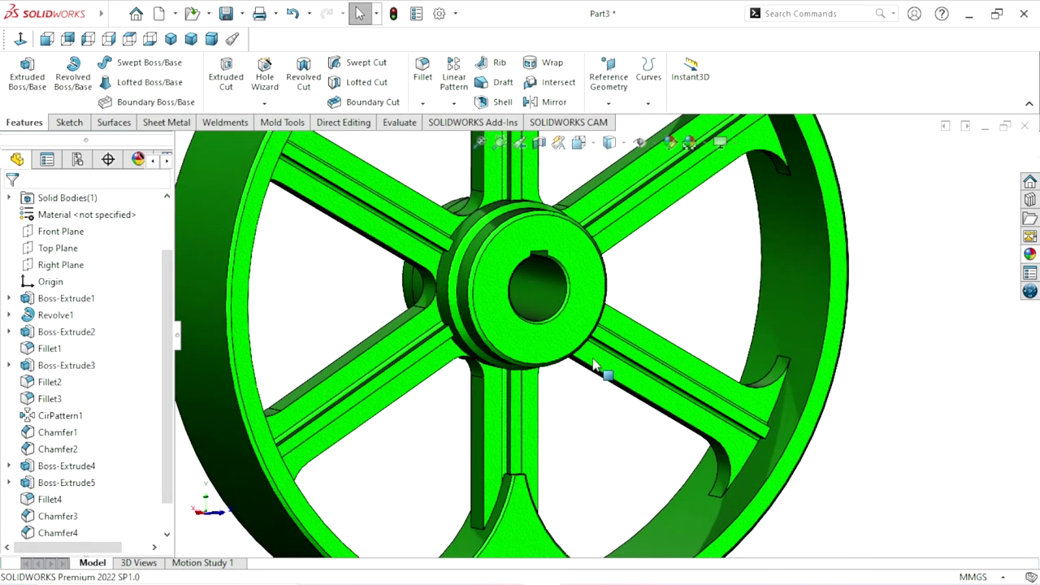
click(551, 306)
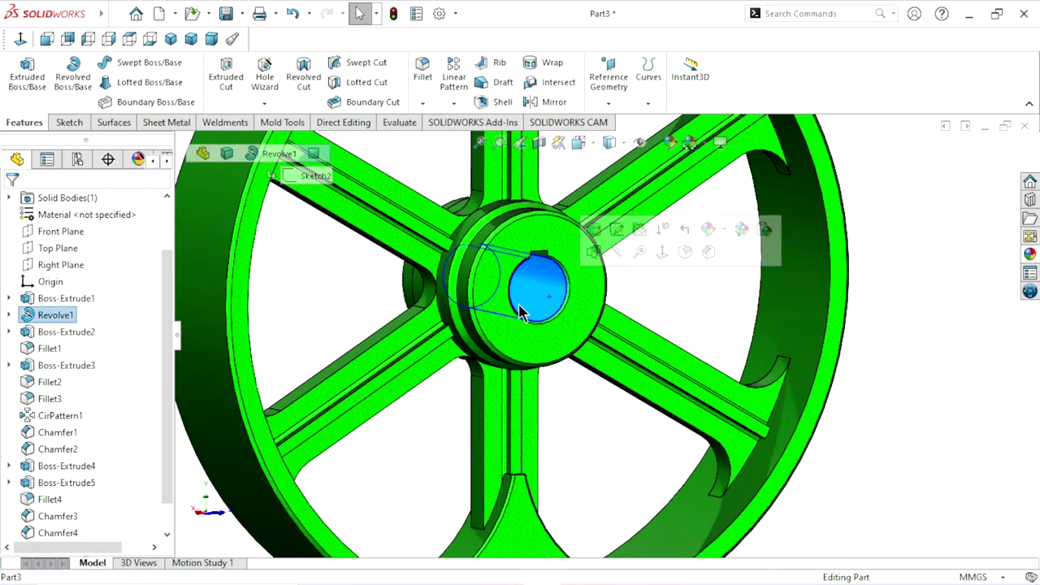
click(65, 319)
click(893, 395)
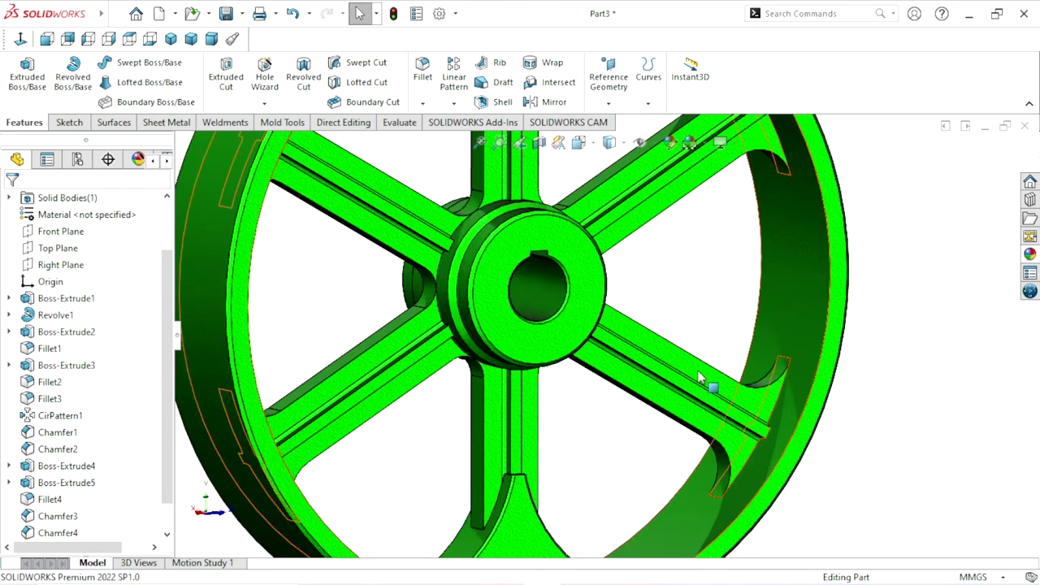
click(532, 296)
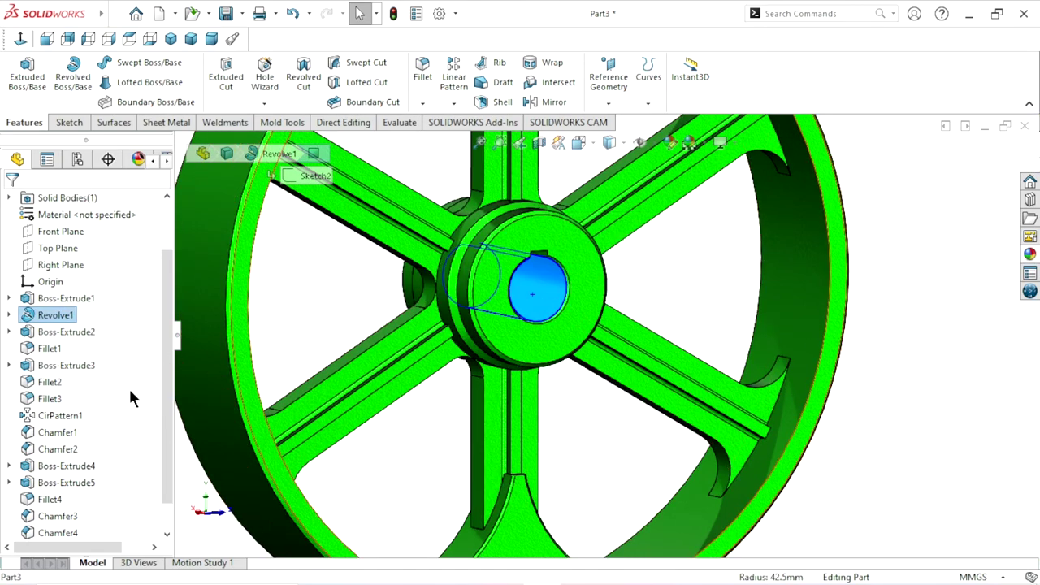
scroll(163, 455, down, 1)
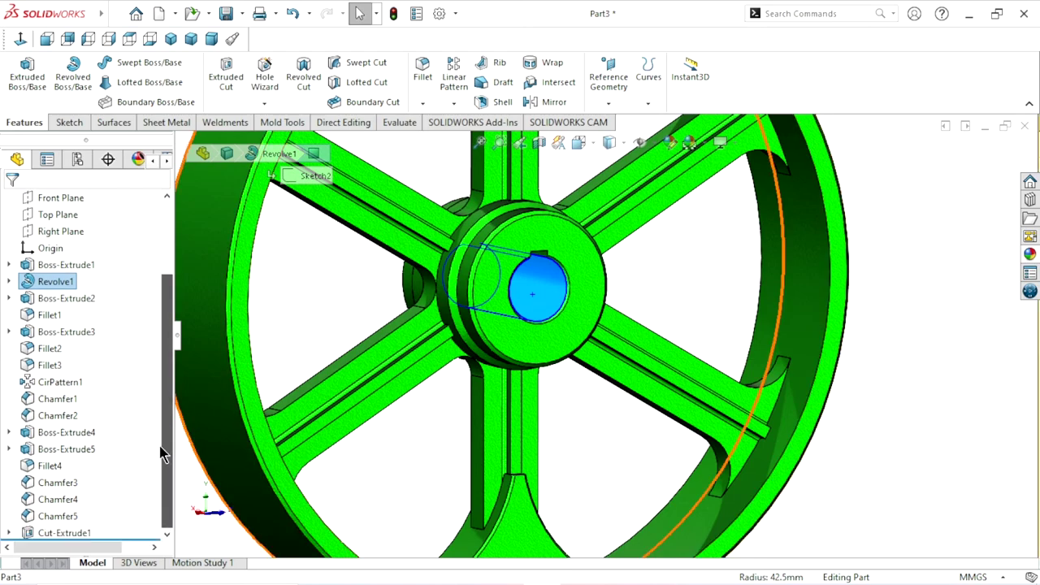
click(67, 533)
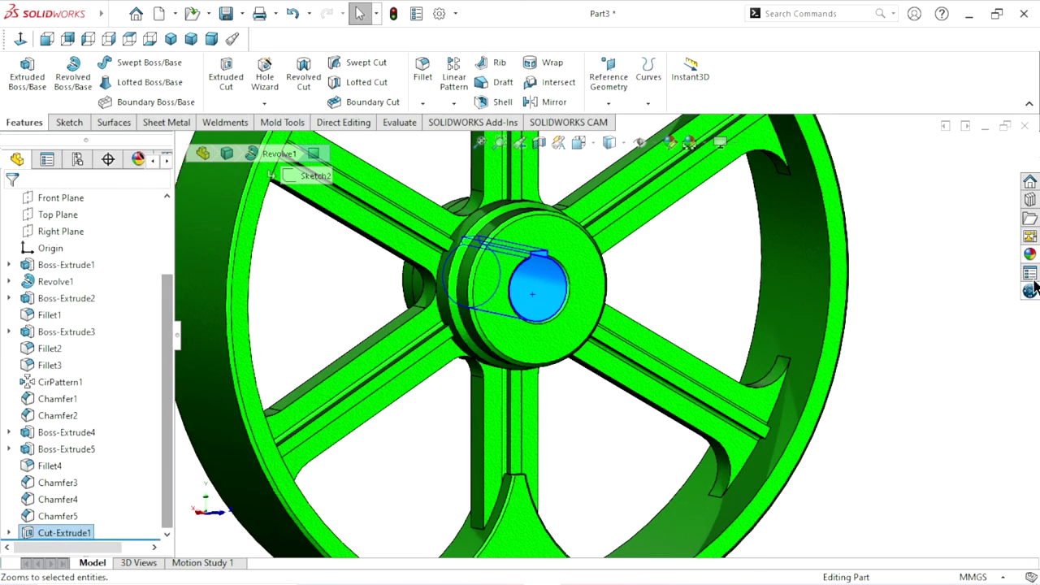
Drag the sandblasted iron appearance onto the bore face for a dark keyed bore.
click(1027, 255)
scroll(1013, 495, up, 3)
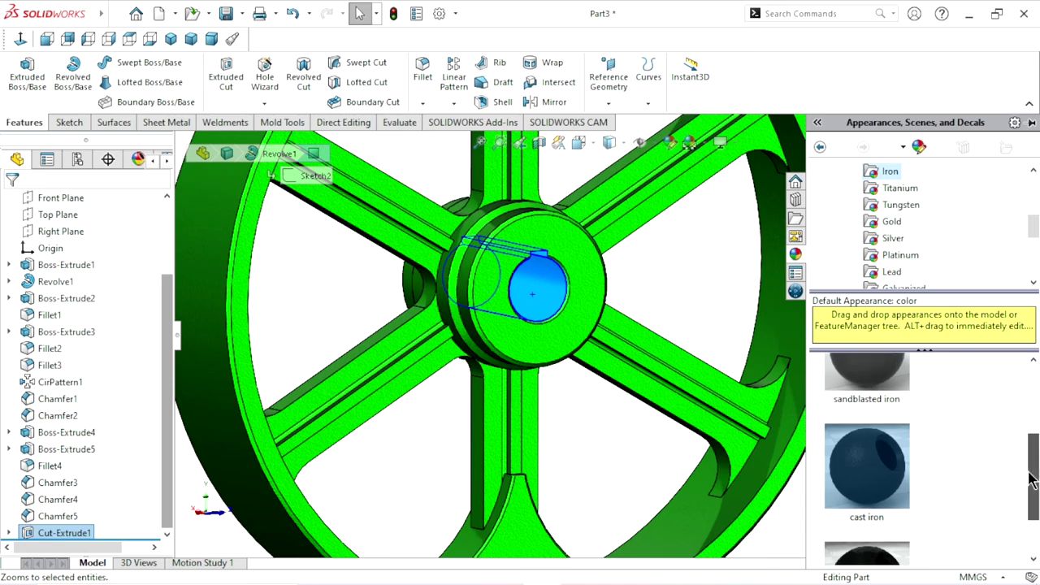
scroll(843, 497, down, 3)
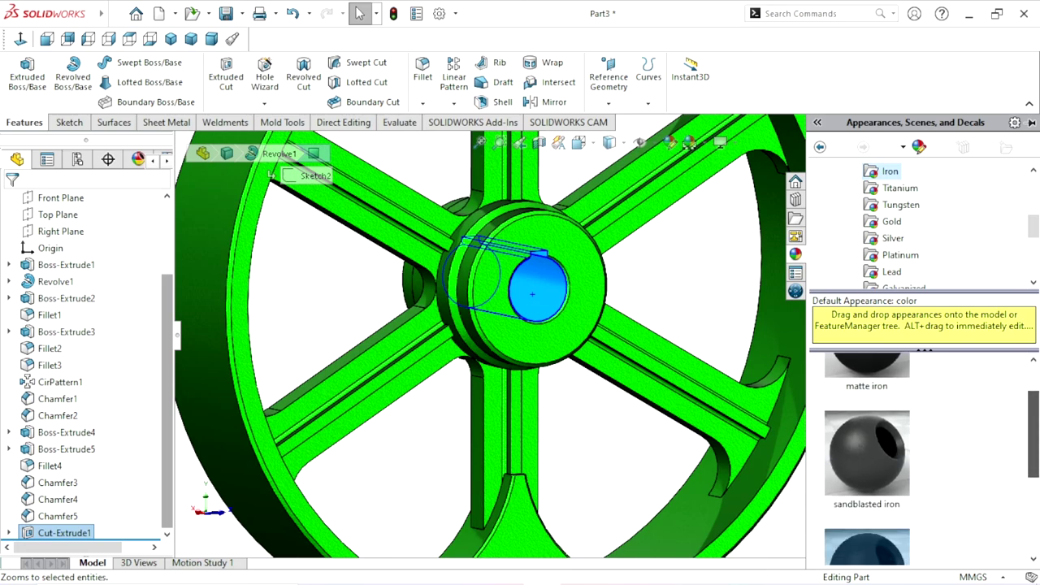
scroll(843, 498, up, 1)
scroll(843, 497, up, 1)
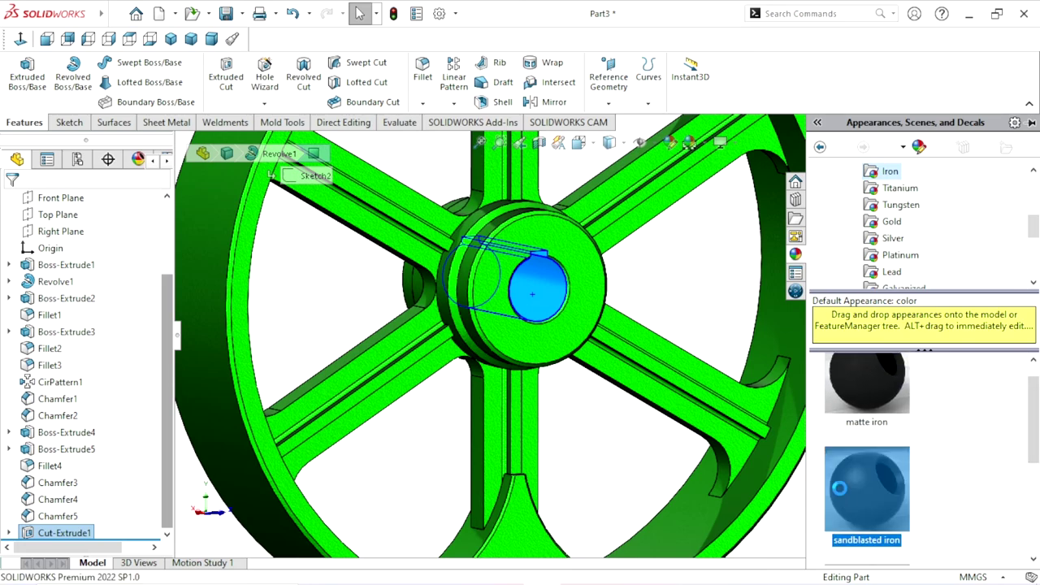
drag(843, 497, 532, 293)
scroll(536, 302, down, 3)
scroll(537, 291, down, 2)
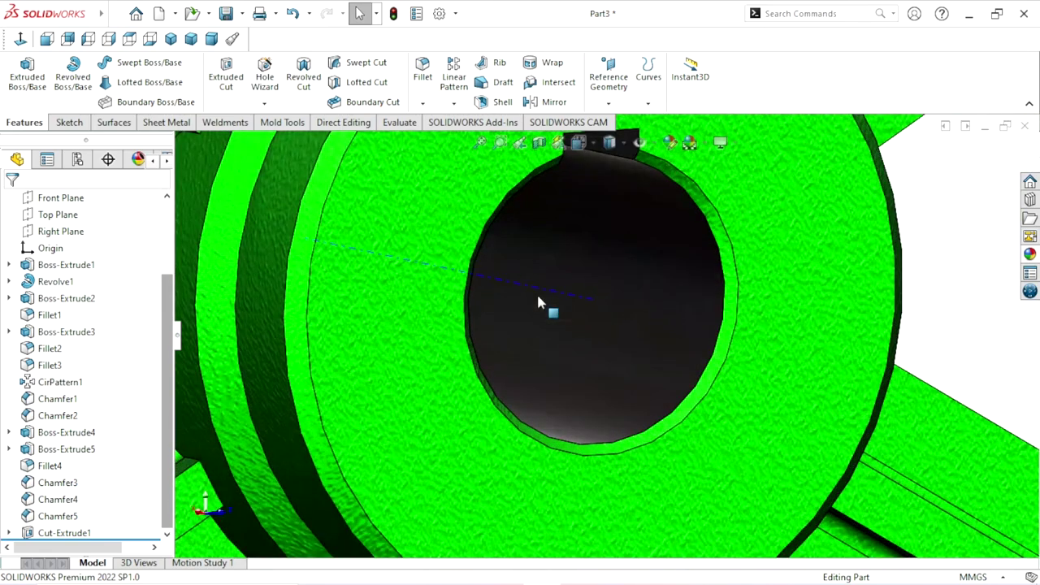
scroll(545, 305, up, 3)
scroll(546, 305, up, 5)
scroll(844, 380, up, 1)
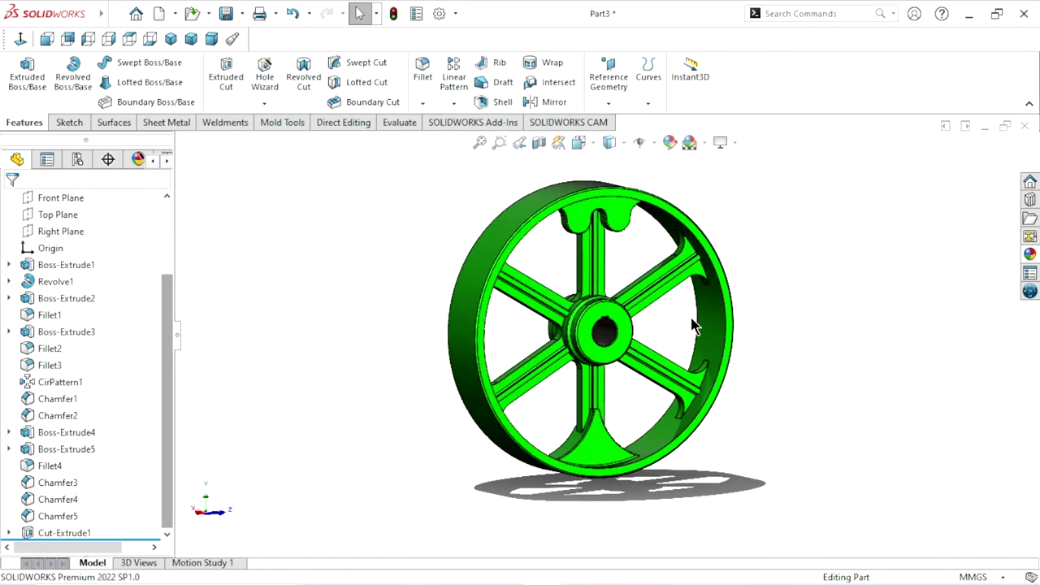
scroll(693, 325, down, 2)
scroll(694, 295, down, 1)
scroll(767, 353, up, 2)
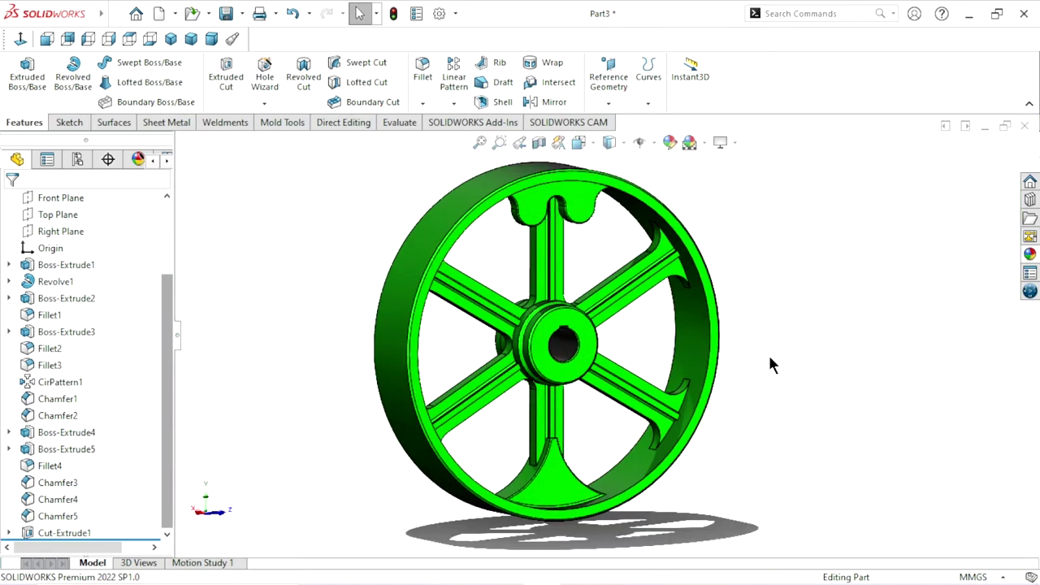
scroll(785, 361, up, 1)
mouse_move(784, 361)
middle_down()
mouse_move(643, 302)
mouse_move(791, 216)
mouse_move(805, 265)
mouse_move(767, 267)
middle_up()
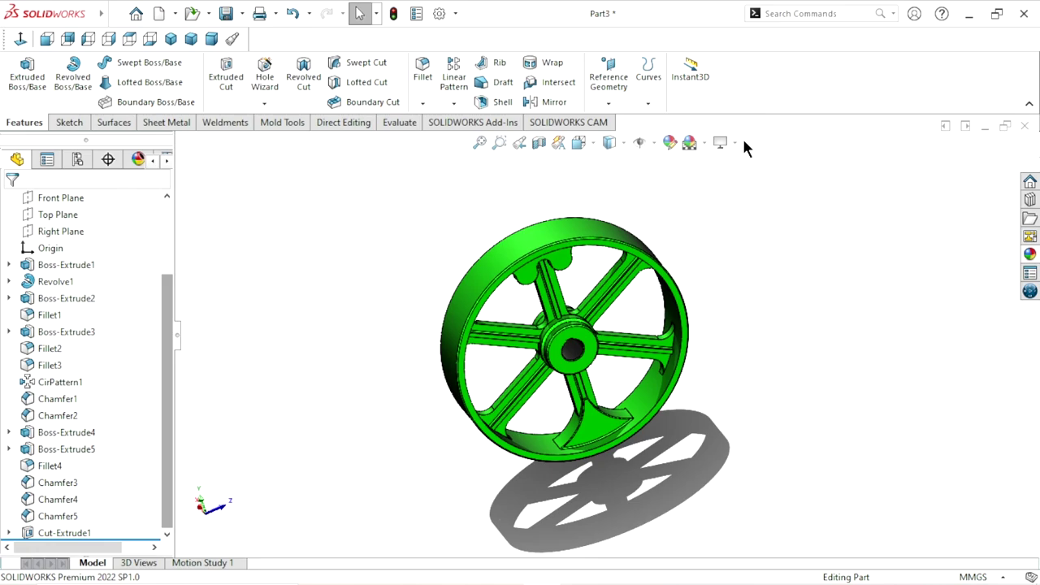
Turn off Shadows In Shaded Mode so no shadow appears beneath the flywheel.
click(734, 143)
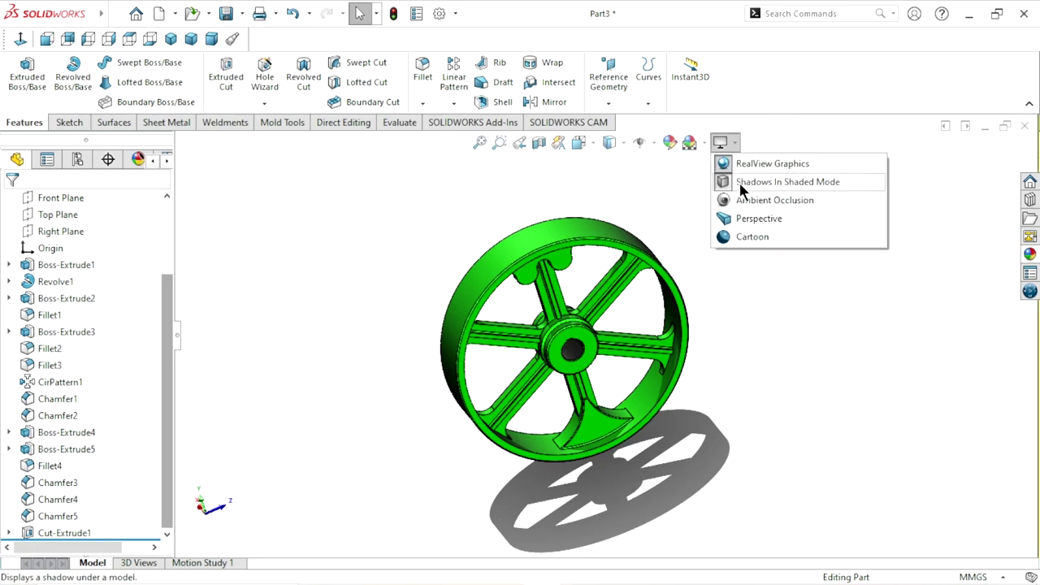
click(742, 182)
mouse_move(686, 354)
middle_down()
mouse_move(683, 300)
mouse_move(731, 257)
middle_up()
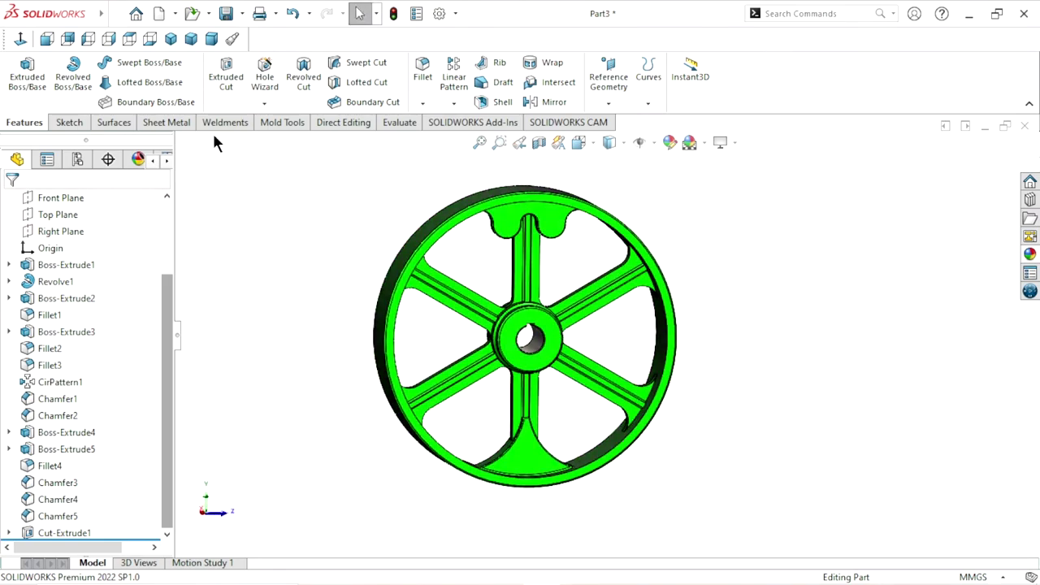
Inspect the wheel from the trimetric, isometric, front and left standard views.
click(187, 43)
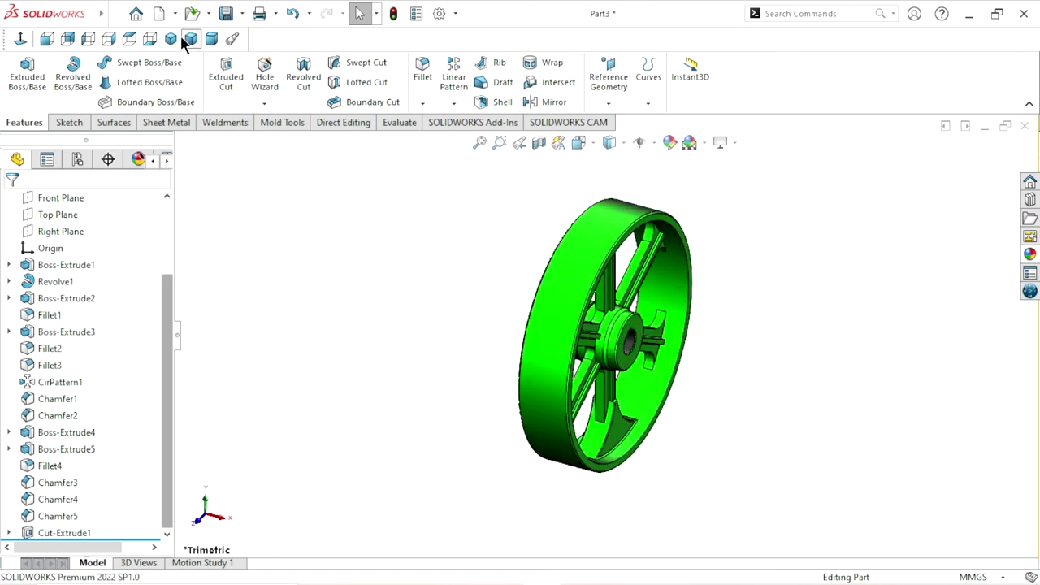
click(171, 39)
click(46, 40)
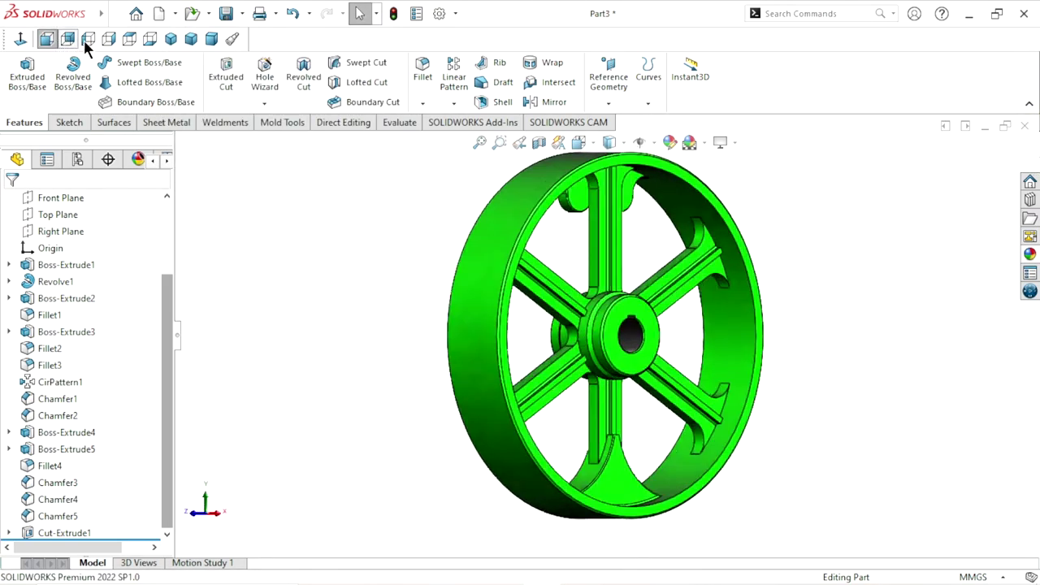
click(86, 38)
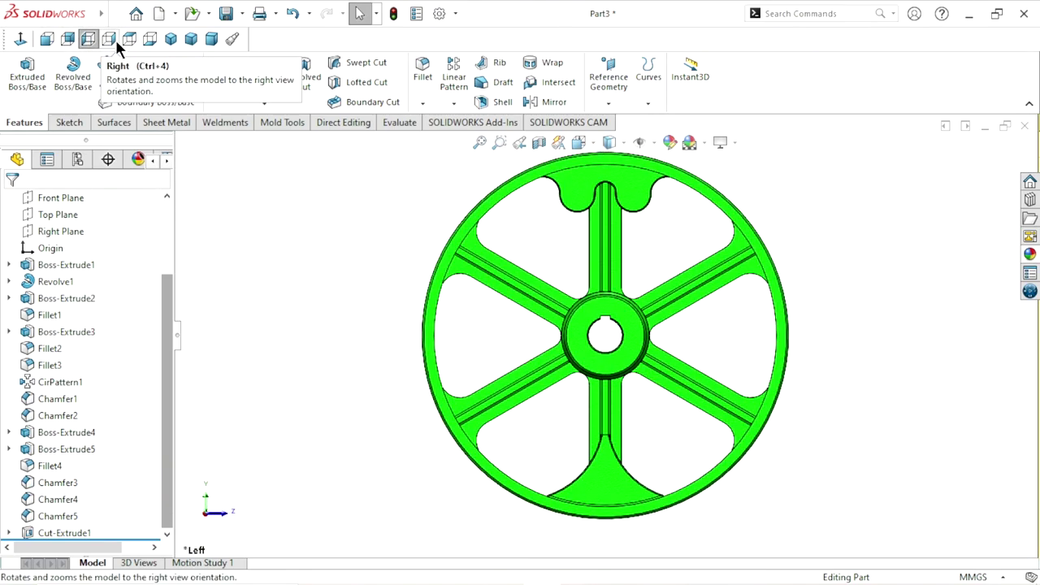
click(193, 39)
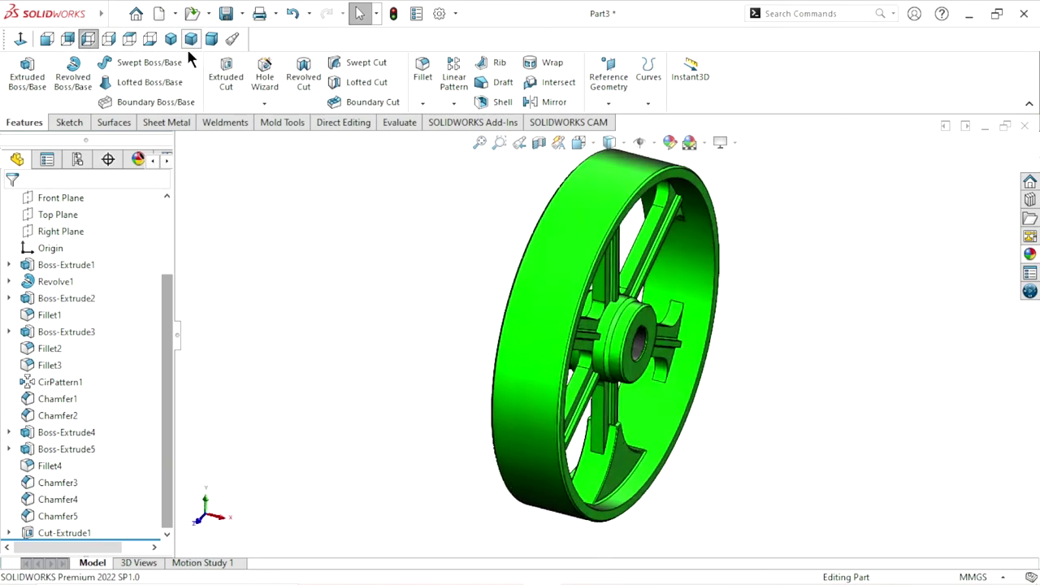
click(171, 39)
mouse_move(777, 360)
middle_down()
mouse_move(751, 279)
mouse_move(761, 295)
mouse_move(750, 304)
mouse_move(742, 365)
middle_up()
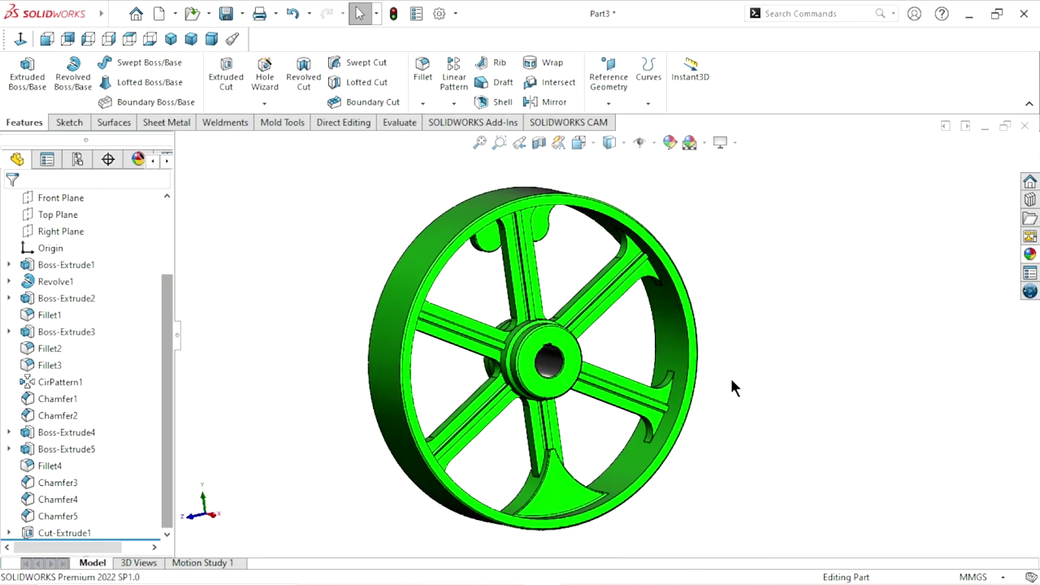